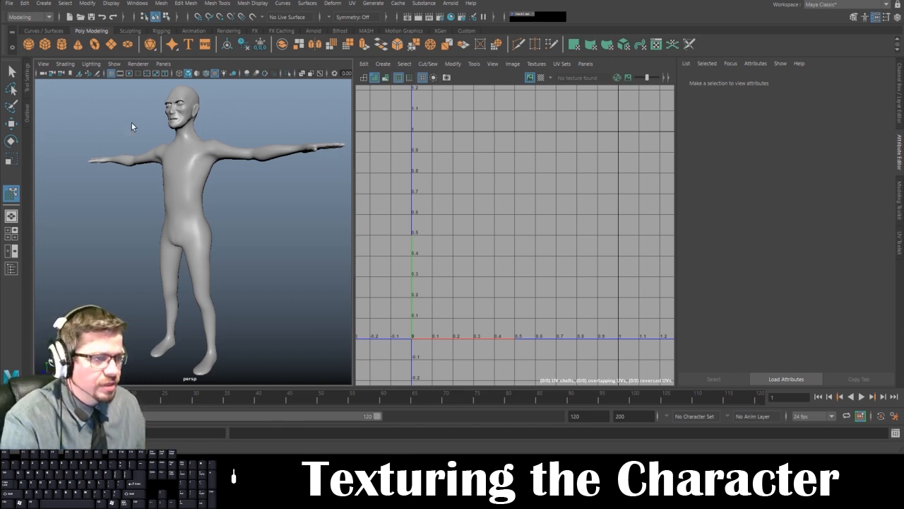
- Select the character mesh and examine its head and full body alongside the UV layout
{"action": "left_click", "coordinate": [179, 151]}
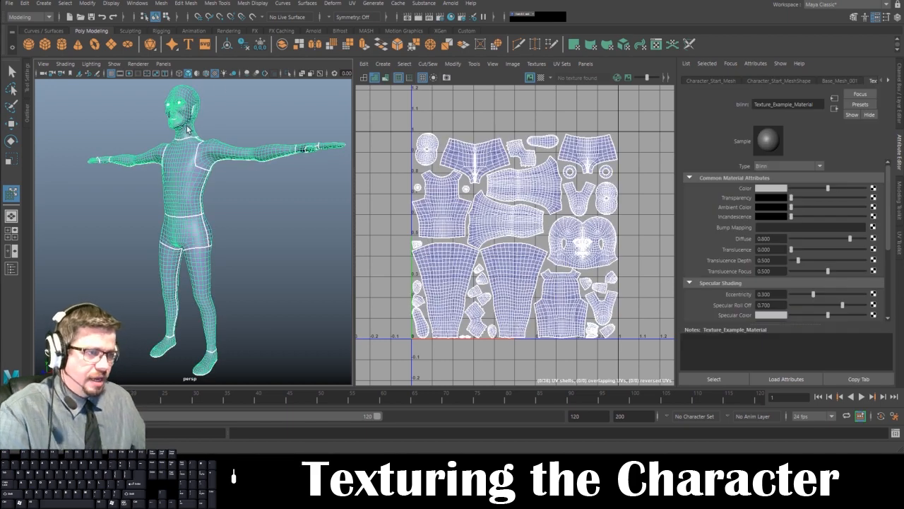
{"action": "left_click_drag", "start_coordinate": [170, 212], "coordinate": [212, 250]}
{"action": "left_click_drag", "start_coordinate": [201, 88], "coordinate": [186, 337]}
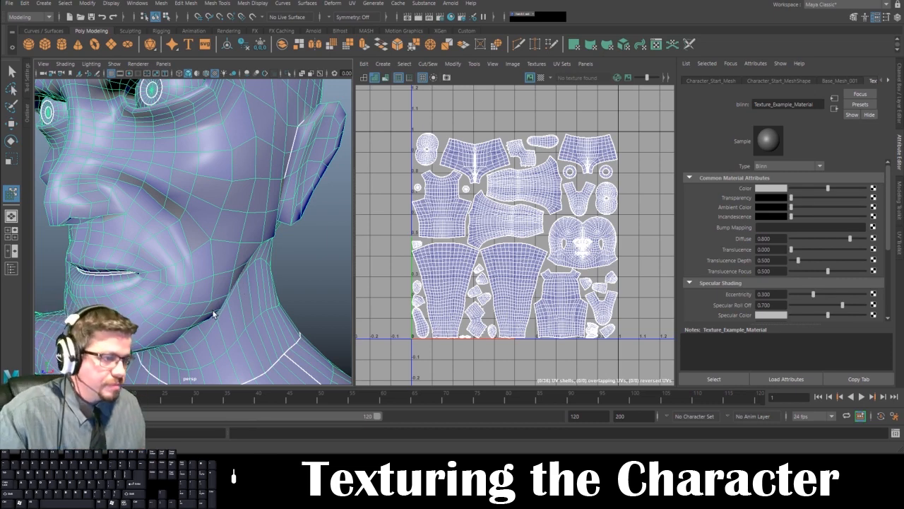
{"action": "left_click_drag", "start_coordinate": [241, 328], "coordinate": [205, 198]}
{"action": "left_click_drag", "start_coordinate": [205, 233], "coordinate": [195, 198]}
{"action": "scroll", "coordinate": [198, 222], "scroll_direction": "down", "scroll_amount": 8}
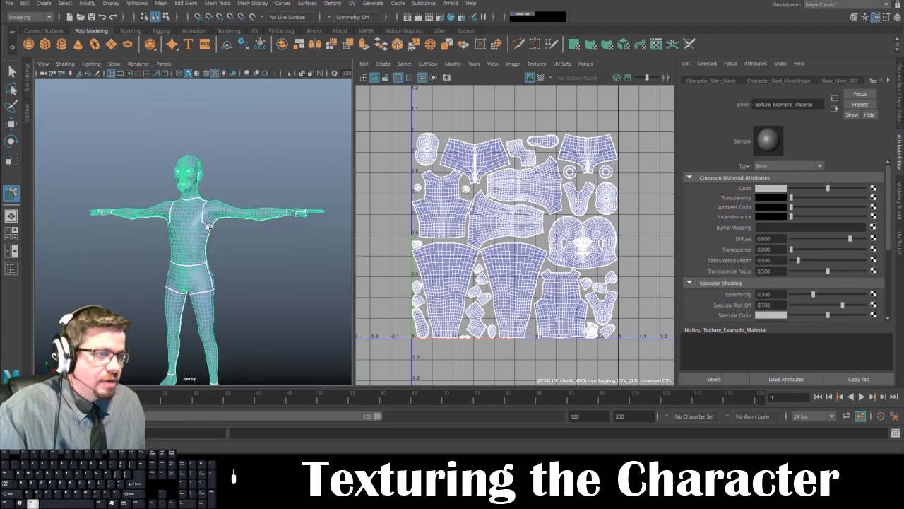
{"action": "left_click", "coordinate": [173, 173]}
{"action": "scroll", "coordinate": [195, 212], "scroll_direction": "up", "scroll_amount": 8}
{"action": "left_click_drag", "start_coordinate": [193, 172], "coordinate": [203, 185]}
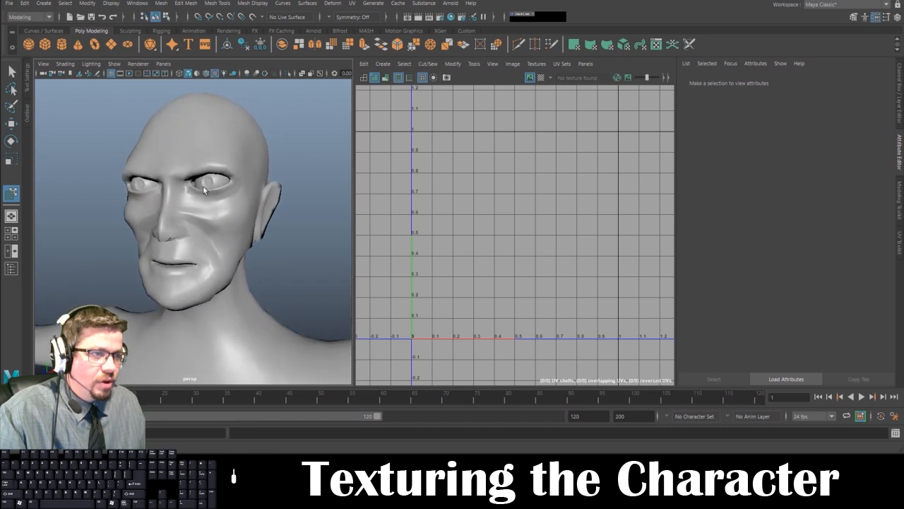
{"action": "left_click", "coordinate": [205, 184]}
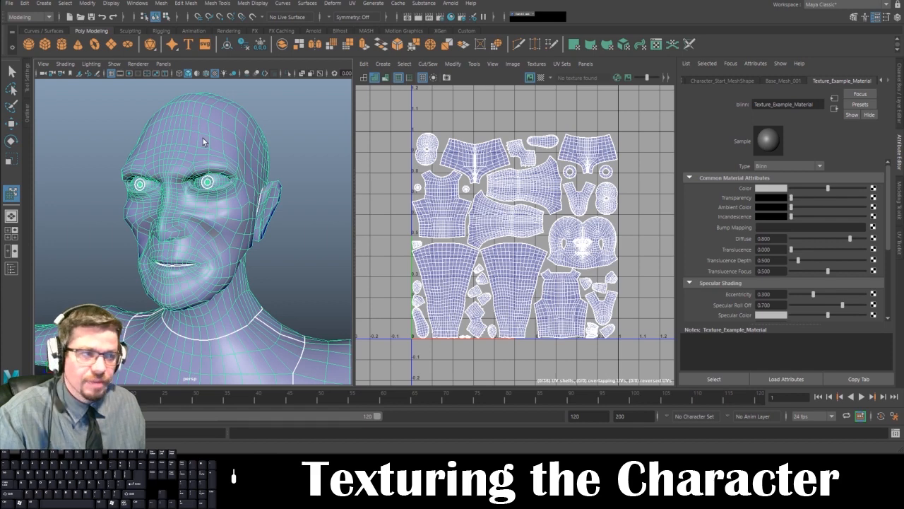
{"action": "left_click_drag", "start_coordinate": [264, 265], "coordinate": [229, 256]}
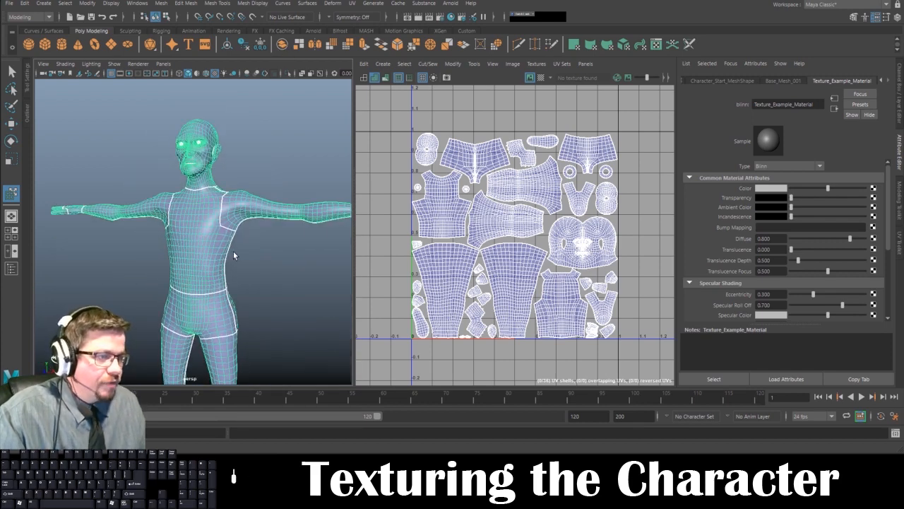
{"action": "left_click", "coordinate": [233, 251]}
{"action": "left_click_drag", "start_coordinate": [221, 260], "coordinate": [238, 196]}
{"action": "left_click", "coordinate": [219, 195]}
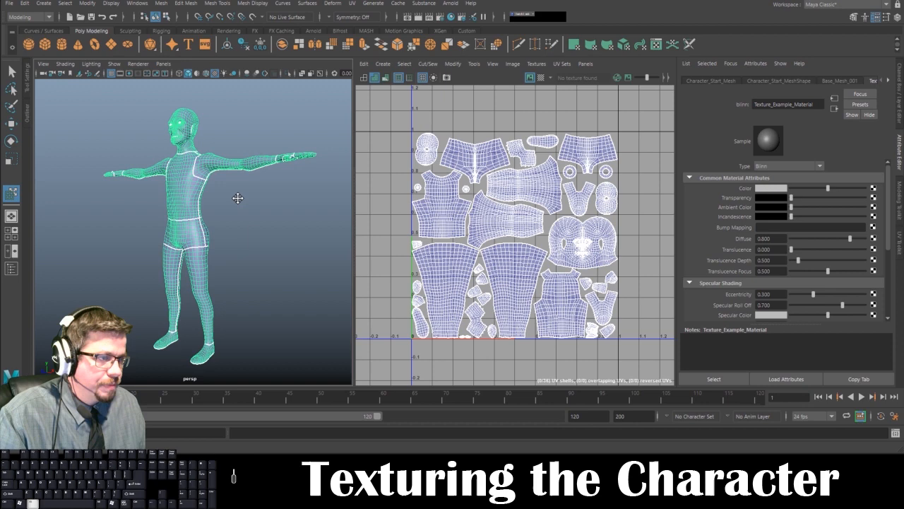
- Select all of the character's UVs across the whole layout and open the UV Snapshot options
{"action": "left_click", "coordinate": [474, 64]}
{"action": "left_click", "coordinate": [487, 141]}
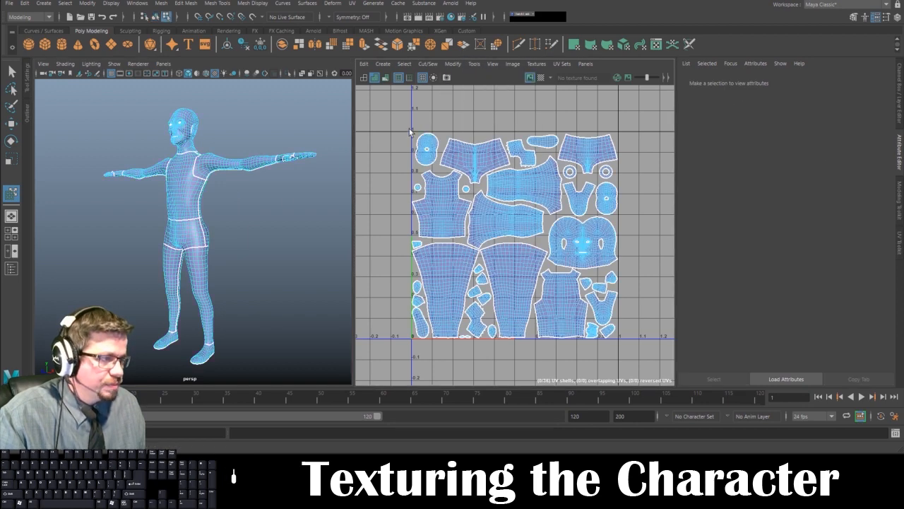
{"action": "left_click_drag", "start_coordinate": [392, 116], "coordinate": [636, 358]}
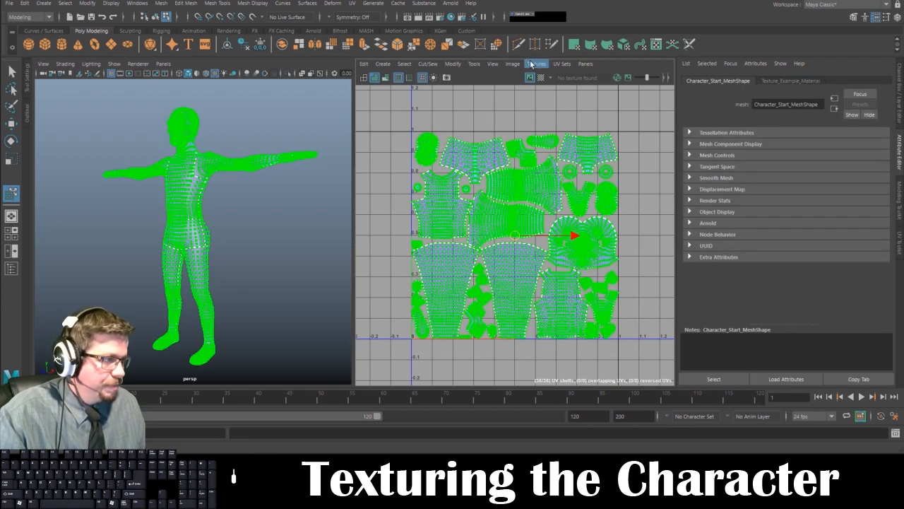
{"action": "left_click", "coordinate": [513, 64]}
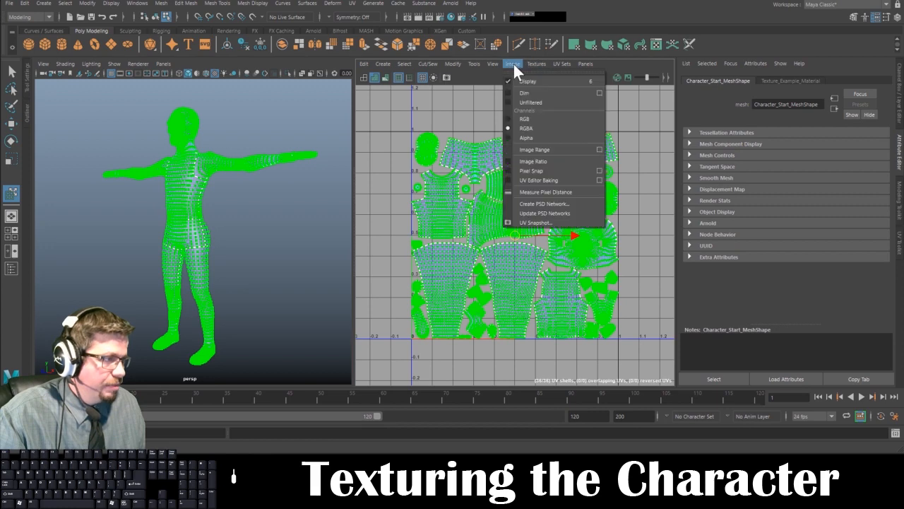
{"action": "left_click", "coordinate": [558, 222]}
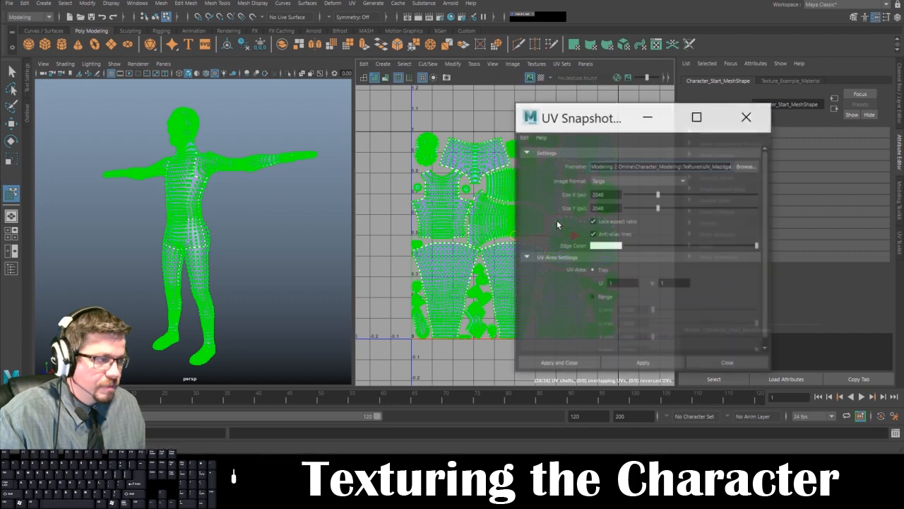
- Pick the existing UV_Map.tga in the Textures folder as the snapshot file, with Targa as the image format
{"action": "left_click", "coordinate": [747, 168]}
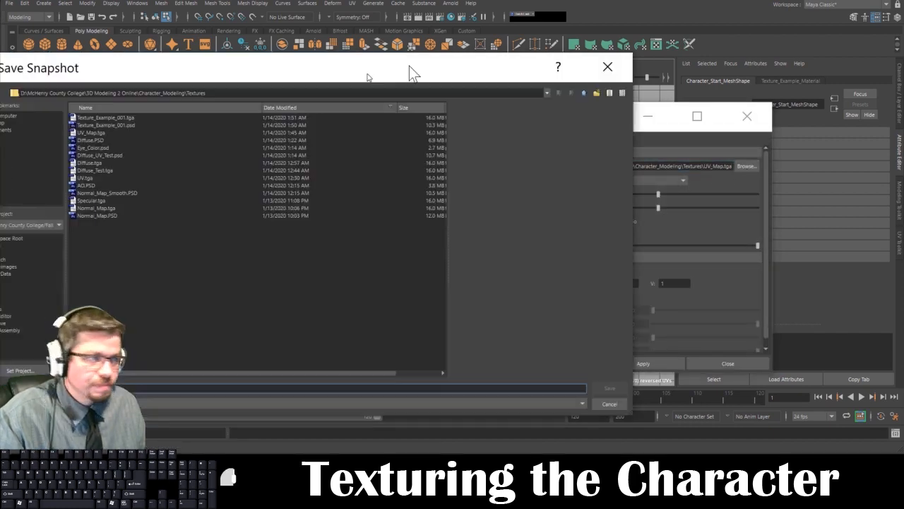
{"action": "left_click_drag", "start_coordinate": [370, 75], "coordinate": [527, 49]}
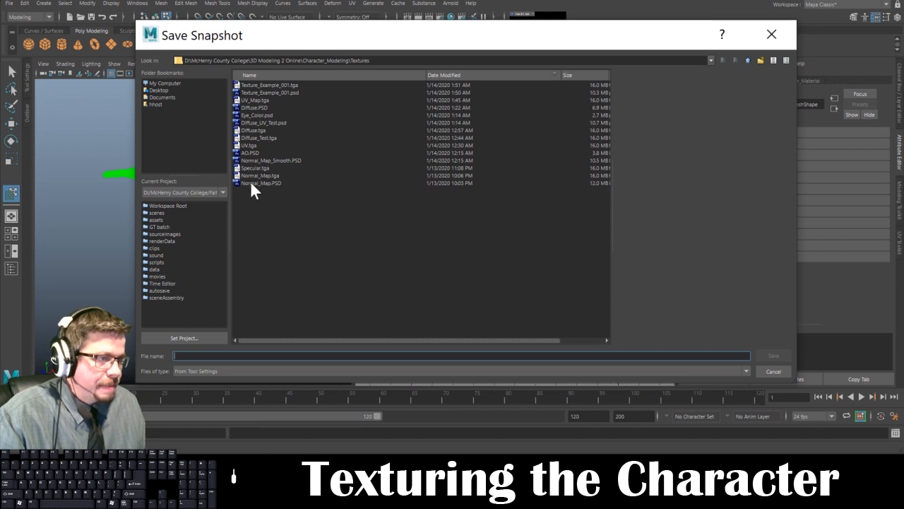
{"action": "left_click", "coordinate": [259, 100]}
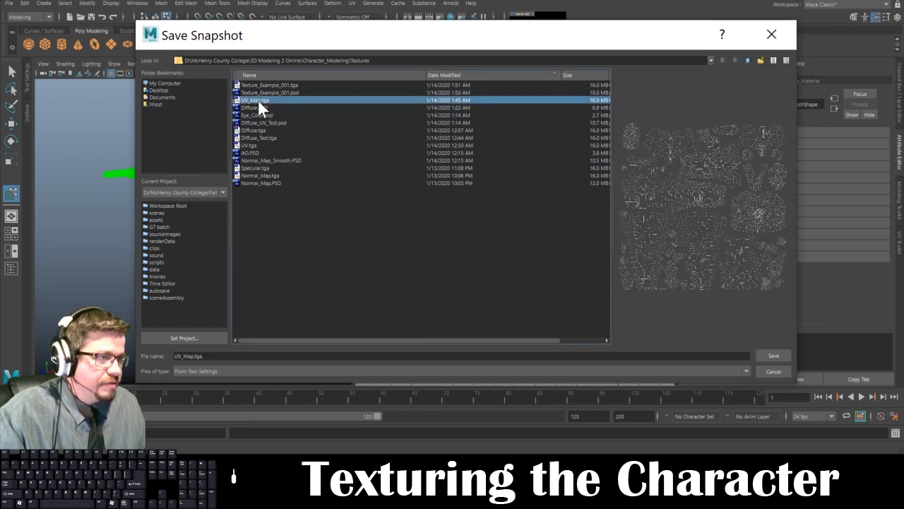
{"action": "left_click", "coordinate": [765, 355]}
{"action": "left_click", "coordinate": [448, 239]}
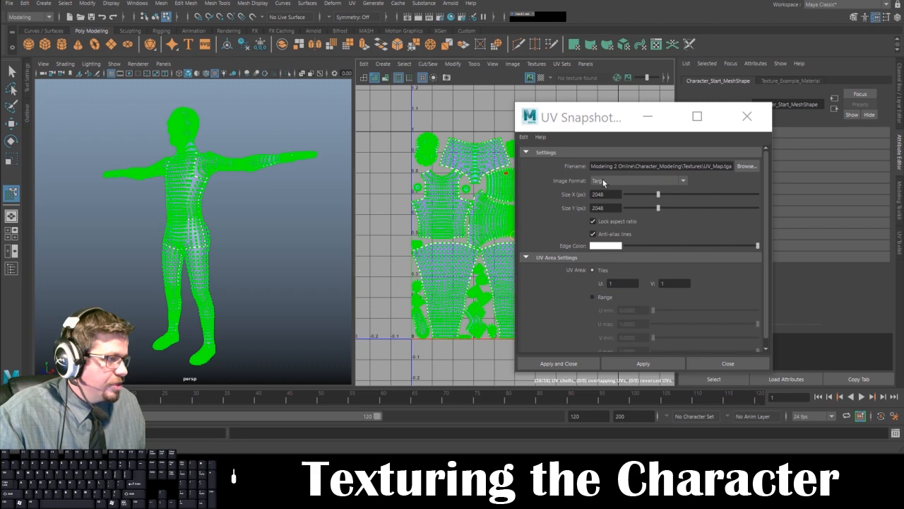
{"action": "left_click", "coordinate": [622, 181]}
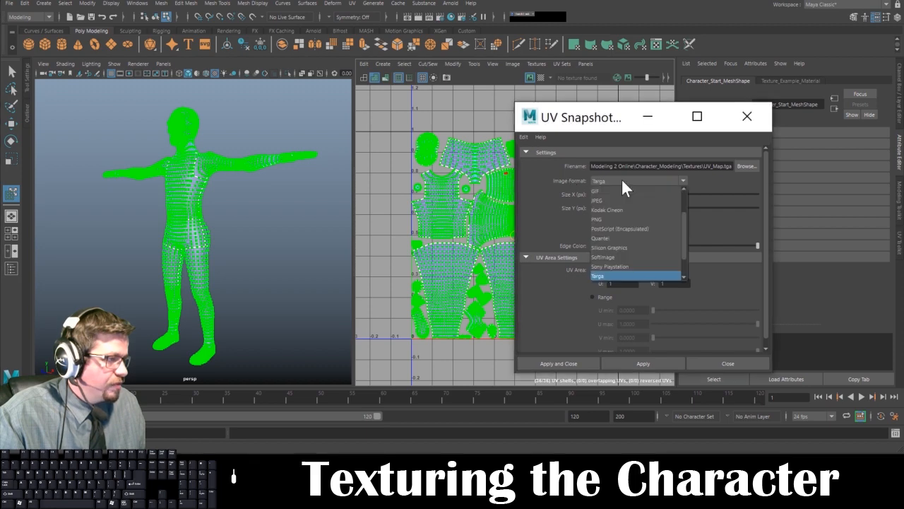
{"action": "left_click", "coordinate": [623, 275]}
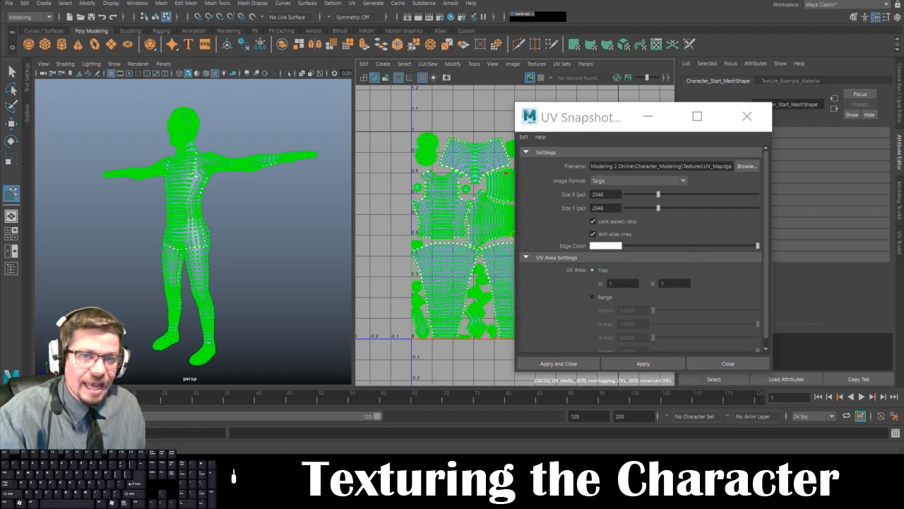
- Name the UV snapshot file UV_Map.tga in the Textures folder and choose the Targa image format
{"action": "left_click", "coordinate": [746, 166]}
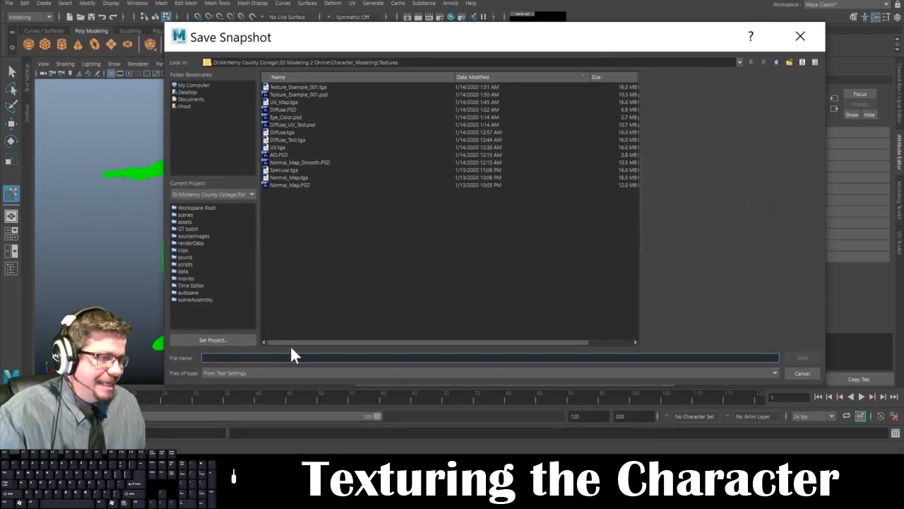
{"action": "type", "text": "UV_"}
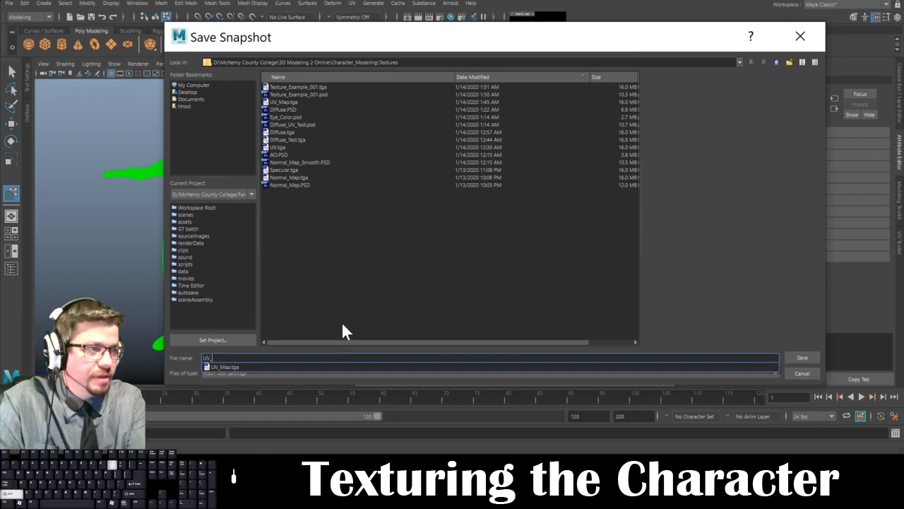
{"action": "type", "text": "Map.tga"}
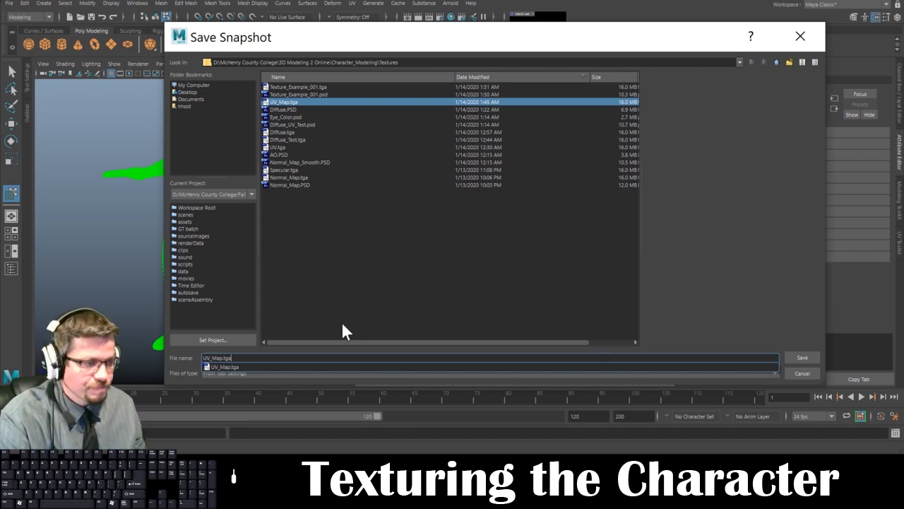
{"action": "left_click", "coordinate": [801, 358]}
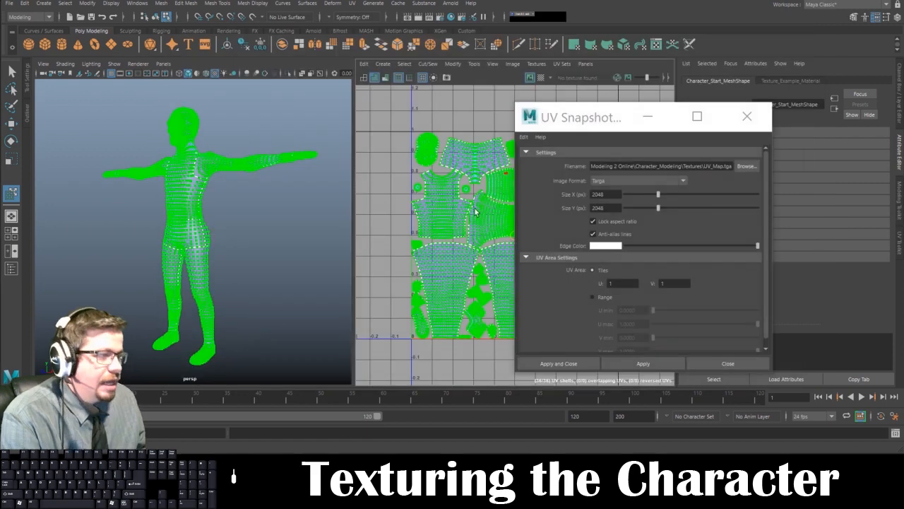
{"action": "left_click", "coordinate": [622, 181]}
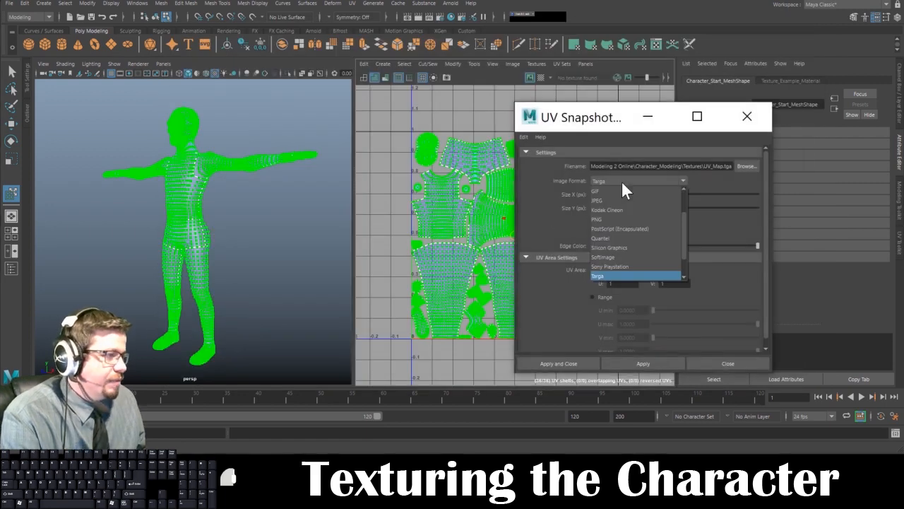
{"action": "left_click", "coordinate": [625, 274]}
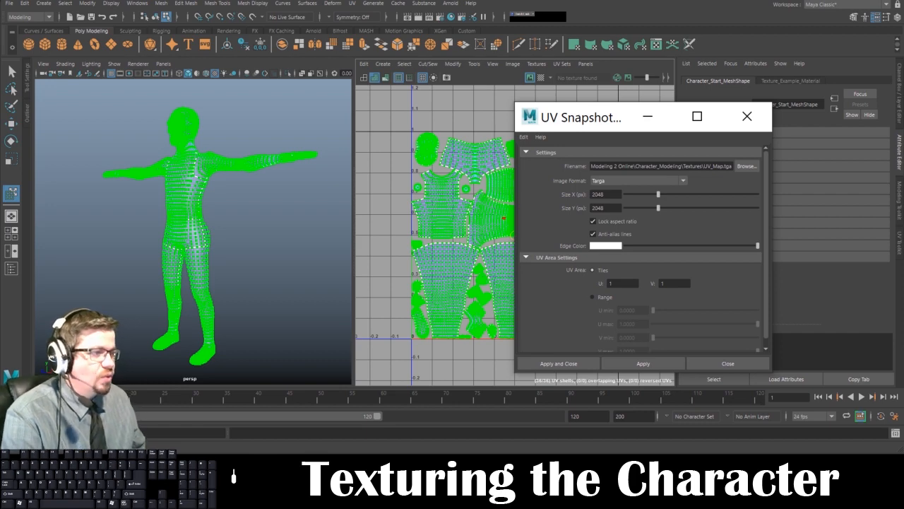
- Set the UV snapshot size to 1024 by 1024 px
{"action": "key", "text": "Tab"}
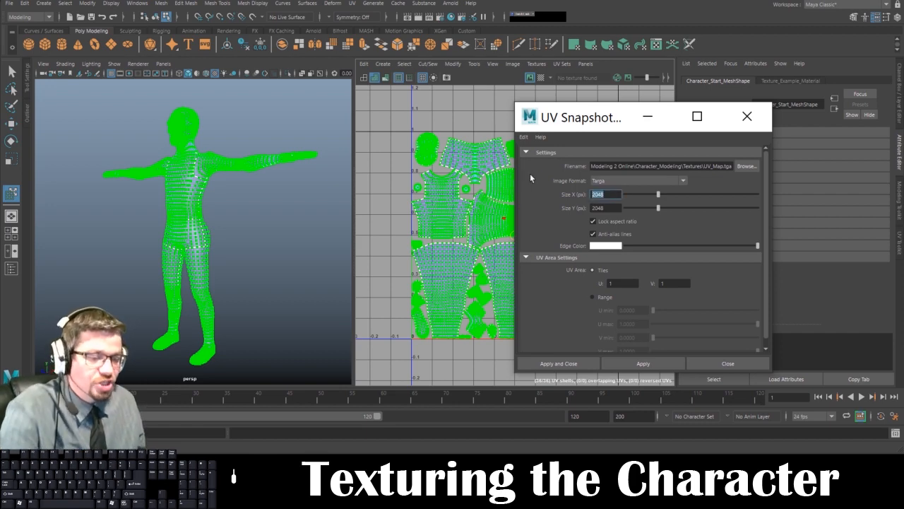
{"action": "type", "text": "1024"}
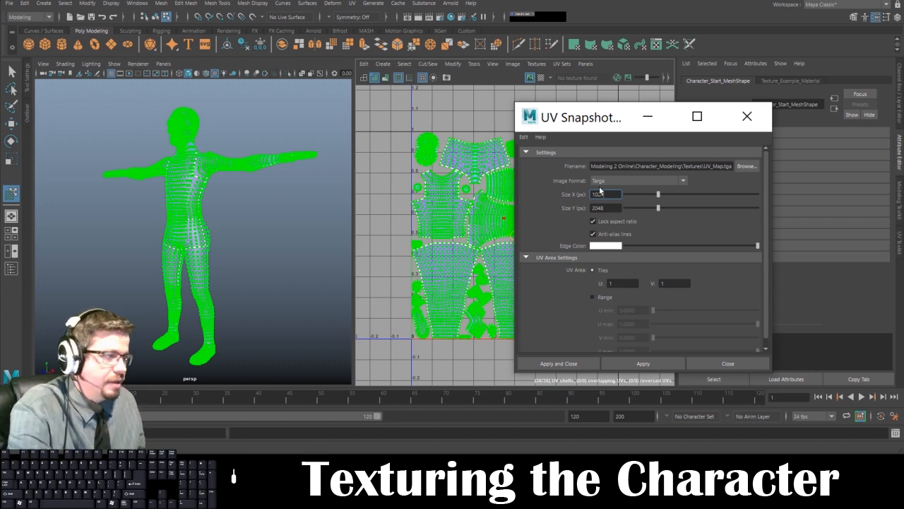
{"action": "key", "text": "Tab"}
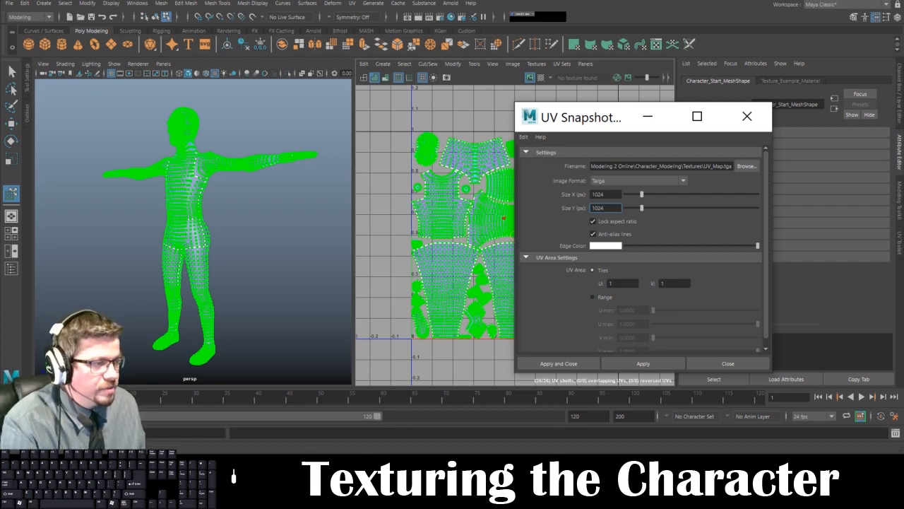
- Set the UV snapshot size to 2048 by 2048 px and save it, overwriting the existing UV_Map.tga
{"action": "left_click_drag", "start_coordinate": [609, 194], "coordinate": [561, 194]}
{"action": "type", "text": "2048"}
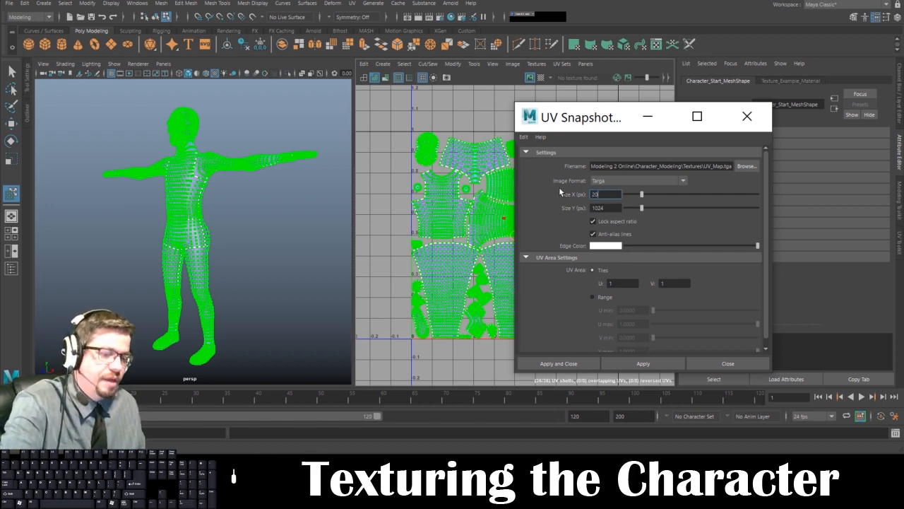
{"action": "left_click", "coordinate": [608, 209]}
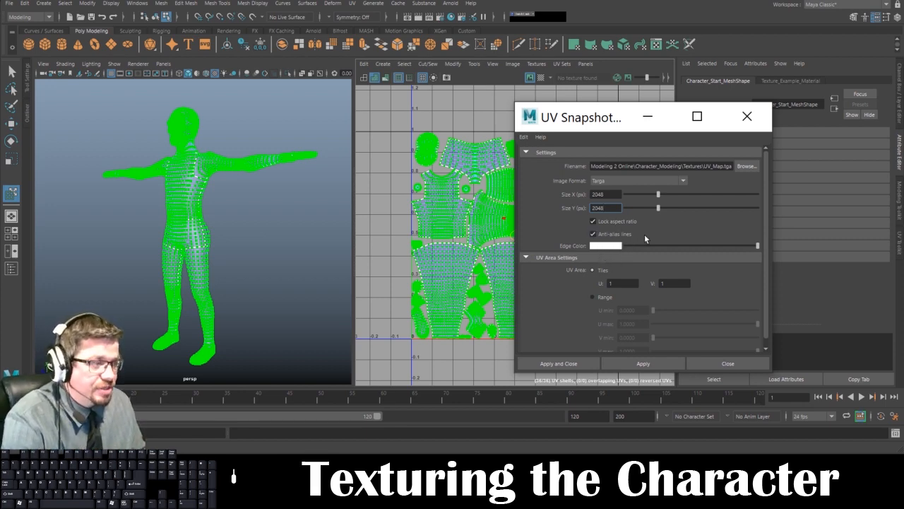
{"action": "left_click", "coordinate": [579, 365]}
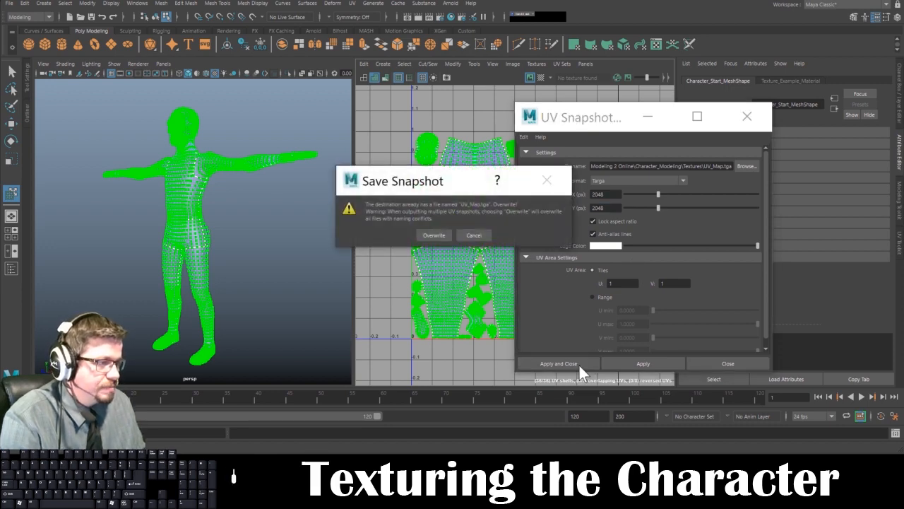
{"action": "left_click", "coordinate": [433, 235]}
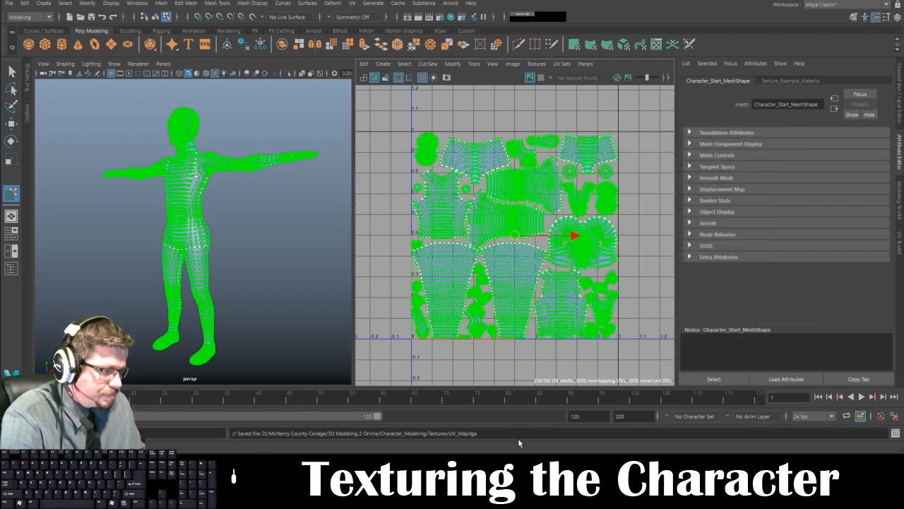
- Switch to Photoshop and open UV_Map.tga from the Character_Modeling Textures folder
{"action": "left_click", "coordinate": [516, 494]}
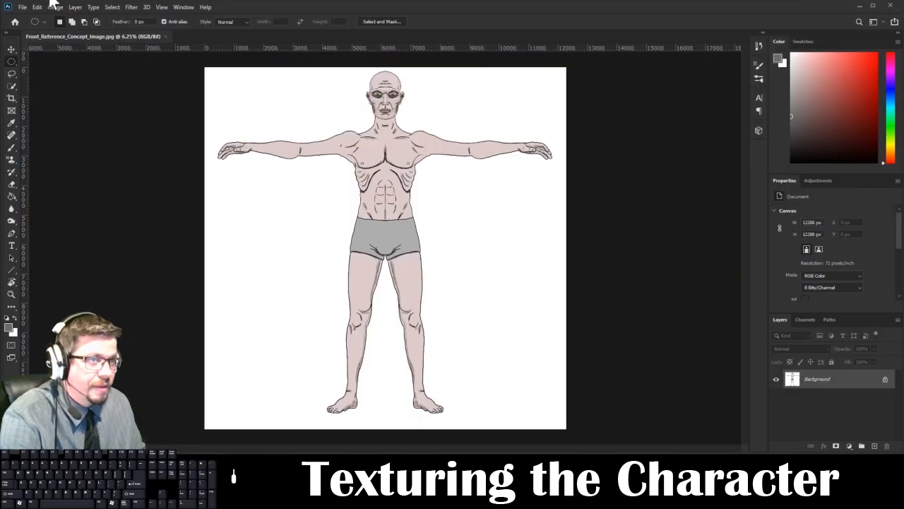
{"action": "left_click", "coordinate": [22, 7]}
{"action": "left_click", "coordinate": [28, 27]}
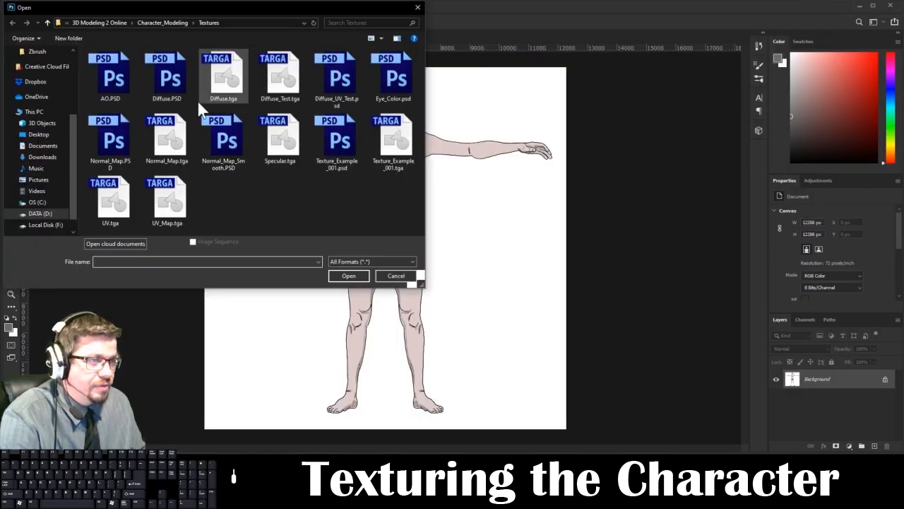
{"action": "left_click", "coordinate": [172, 140]}
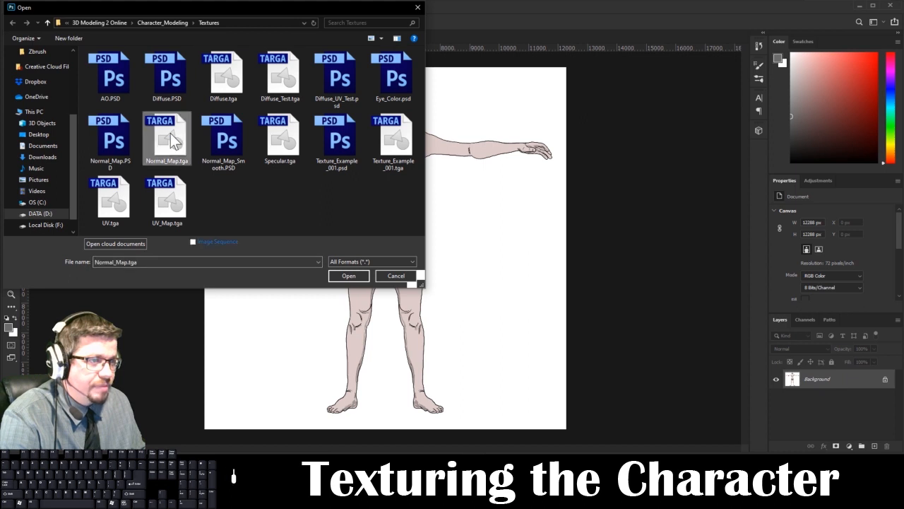
{"action": "left_click", "coordinate": [177, 200]}
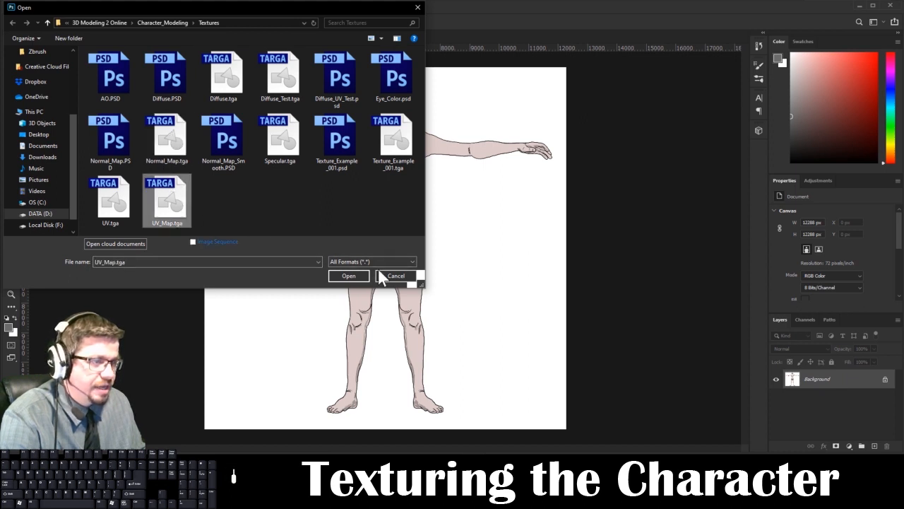
{"action": "left_click", "coordinate": [349, 277]}
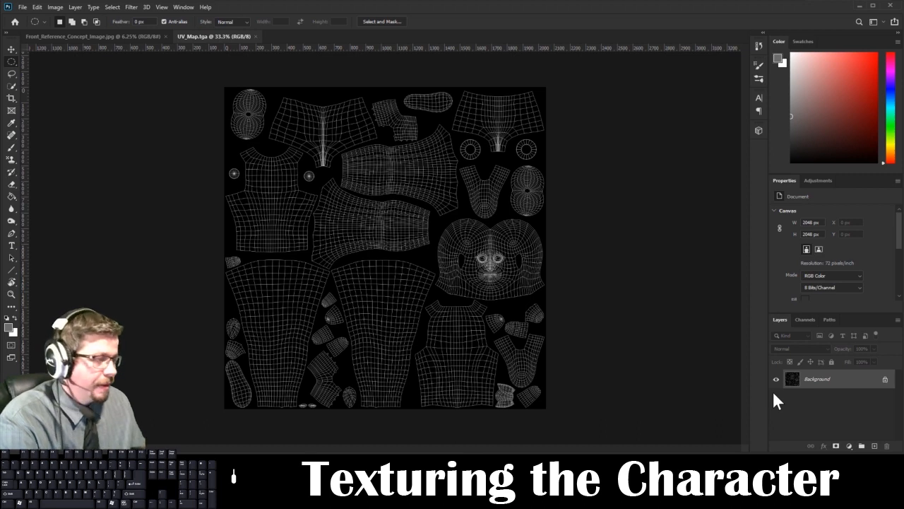
- Add a new layer above the UV background and activate the Brush tool
{"action": "left_click", "coordinate": [875, 446]}
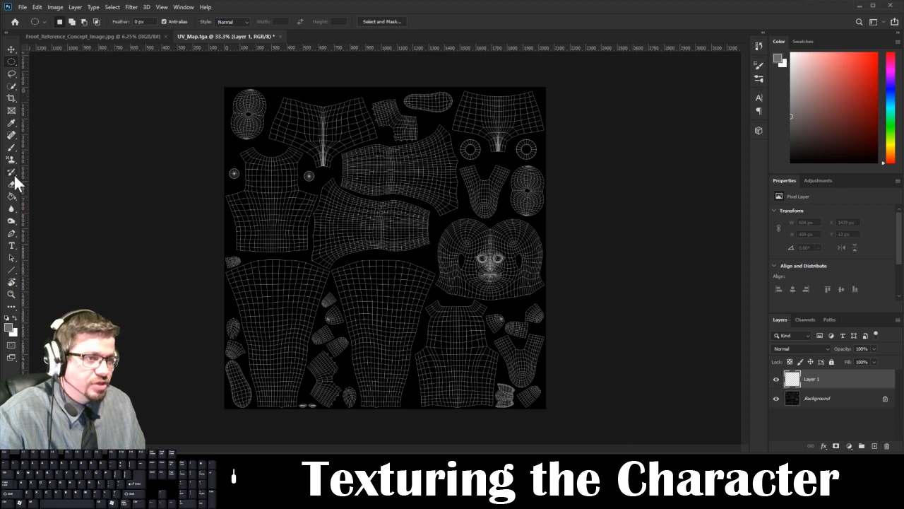
{"action": "left_click", "coordinate": [11, 148]}
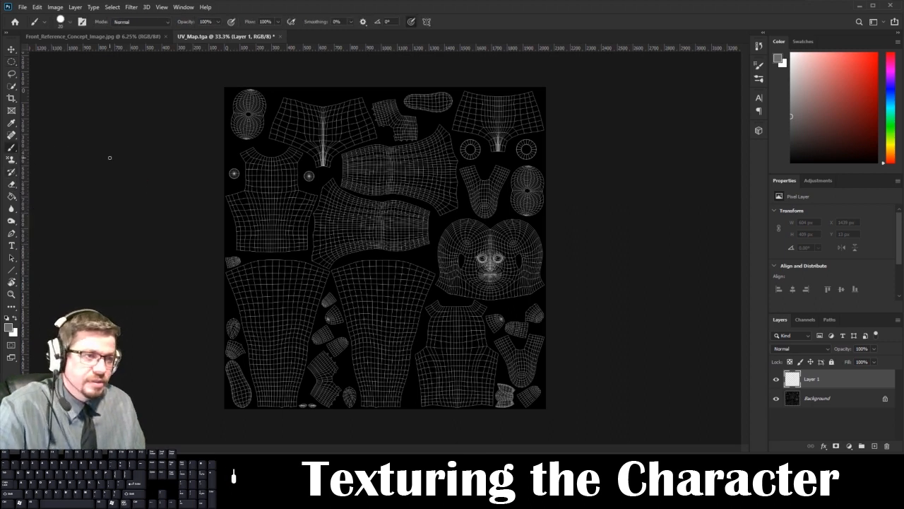
{"action": "left_click_drag", "start_coordinate": [14, 151], "coordinate": [34, 147]}
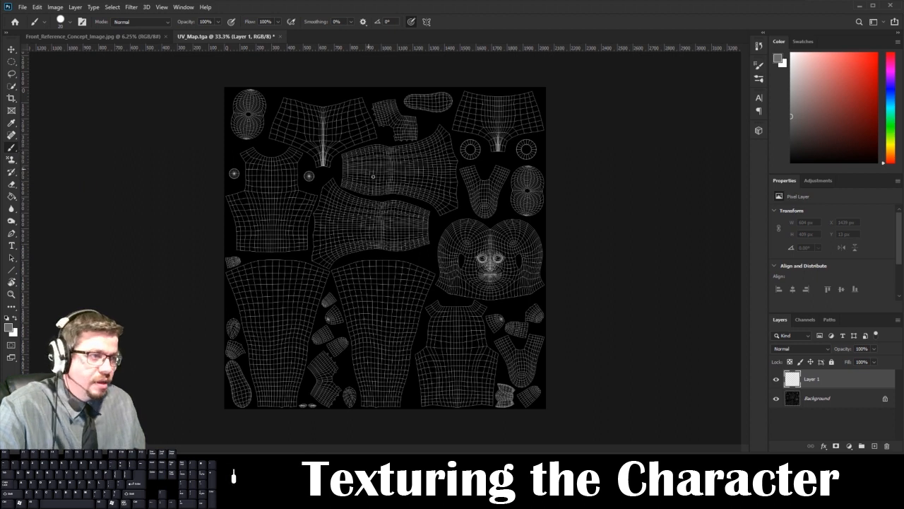
- Set the foreground colour to the pale pink edc5c5
{"action": "left_click", "coordinate": [10, 331]}
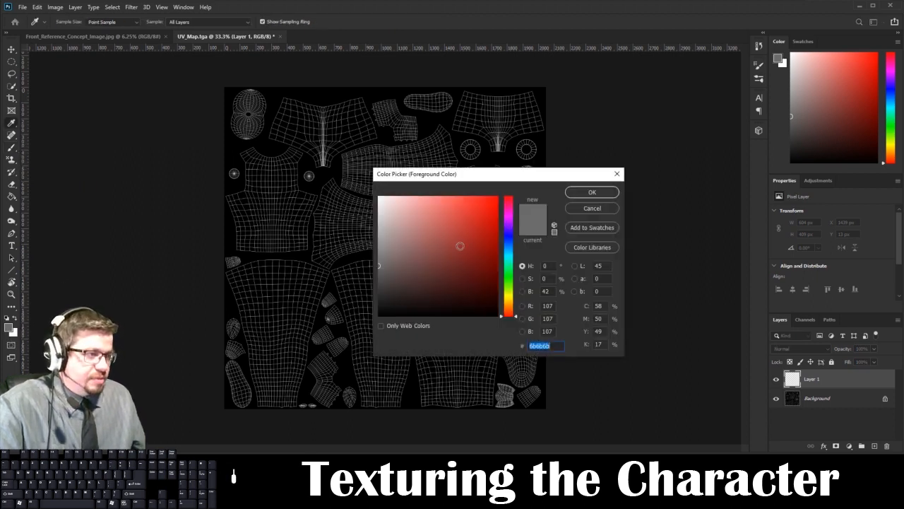
{"action": "left_click", "coordinate": [455, 264]}
{"action": "left_click_drag", "start_coordinate": [455, 263], "coordinate": [400, 207]}
{"action": "left_click", "coordinate": [584, 191]}
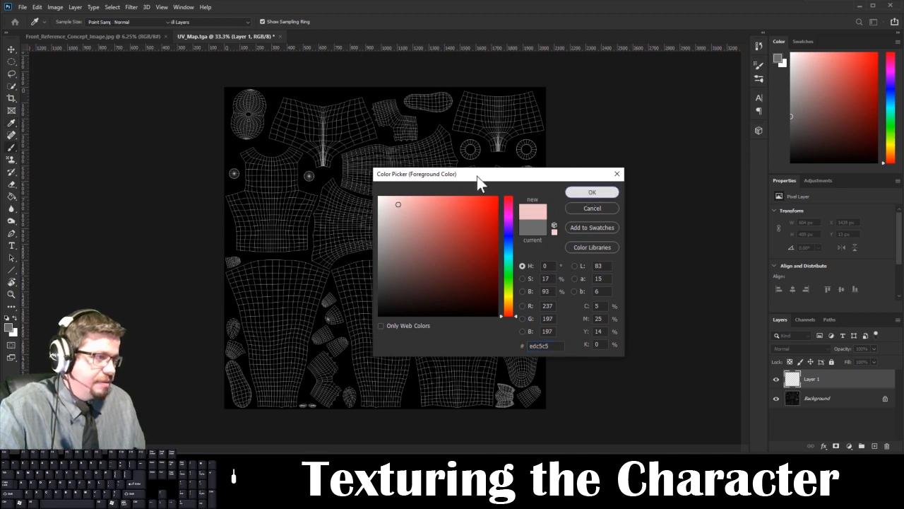
- Close the front reference image, reopen Front_Reference_Concept_Image.jpg from the Reference_Images folder and place it ahead of UV_Map.tga
{"action": "left_click", "coordinate": [165, 36]}
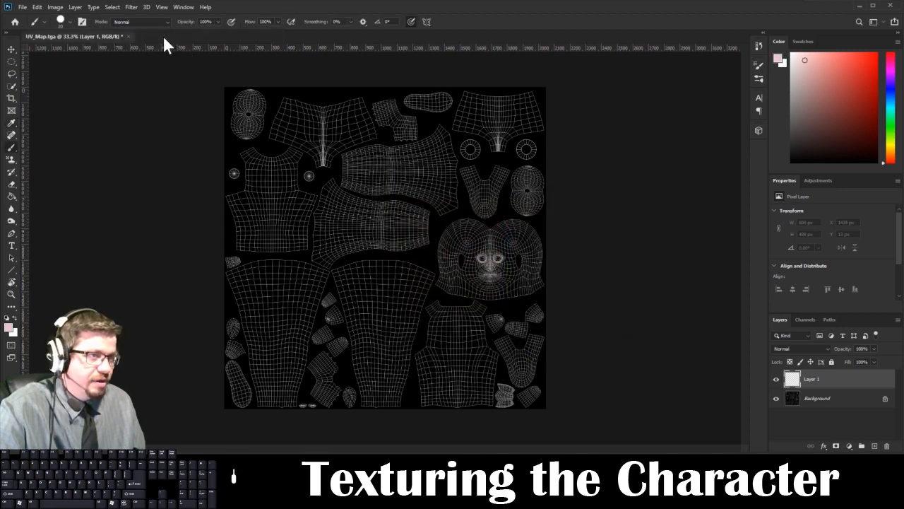
{"action": "left_click", "coordinate": [23, 7]}
{"action": "left_click", "coordinate": [42, 25]}
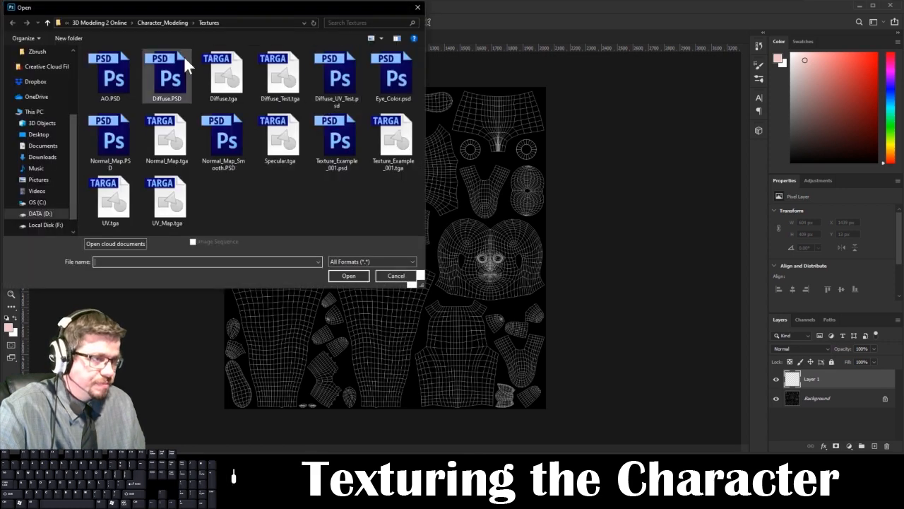
{"action": "left_click", "coordinate": [157, 23]}
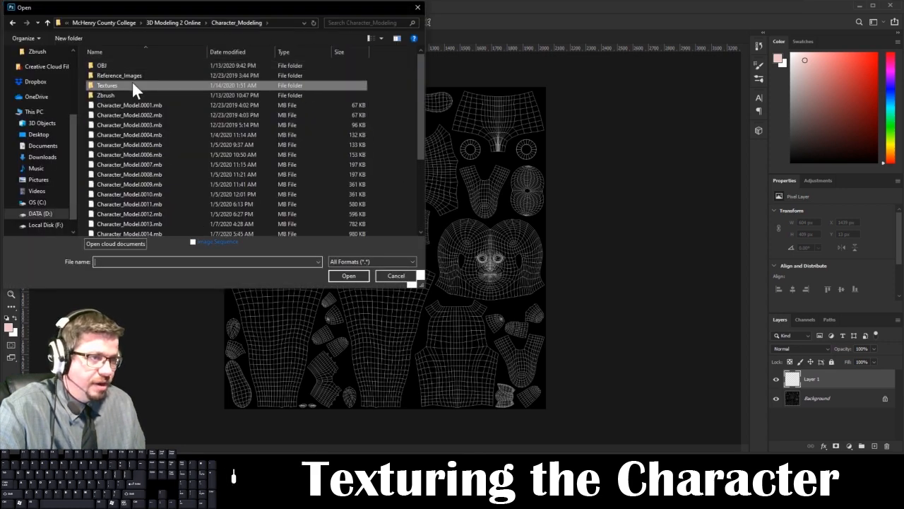
{"action": "double_click", "coordinate": [132, 75]}
{"action": "left_click", "coordinate": [122, 103]}
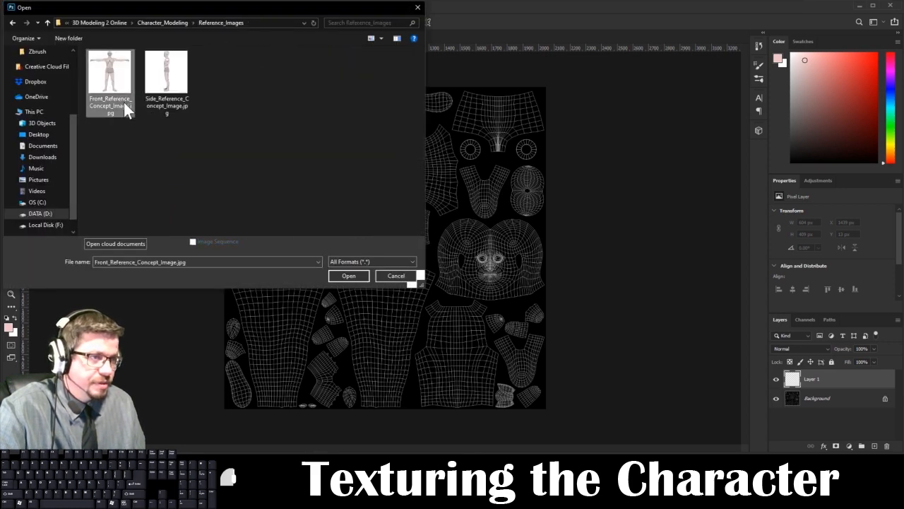
{"action": "left_click", "coordinate": [350, 276]}
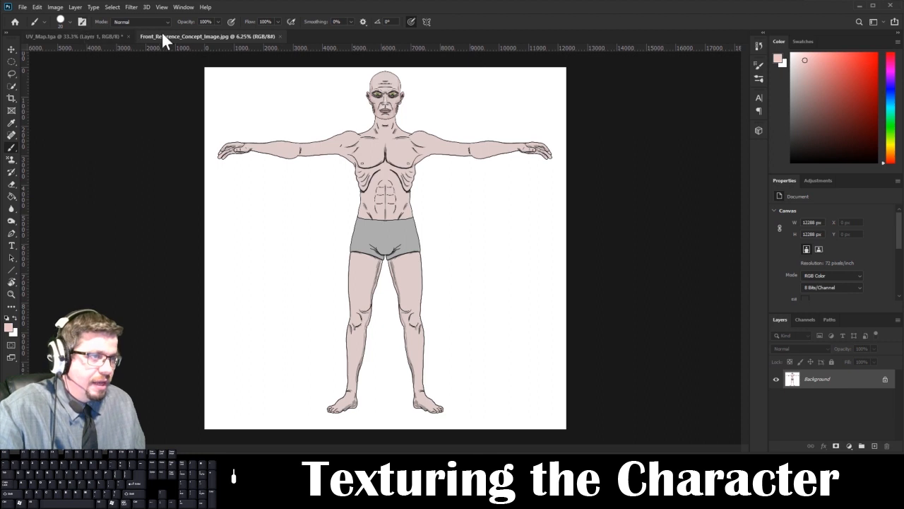
{"action": "left_click_drag", "start_coordinate": [163, 36], "coordinate": [51, 37]}
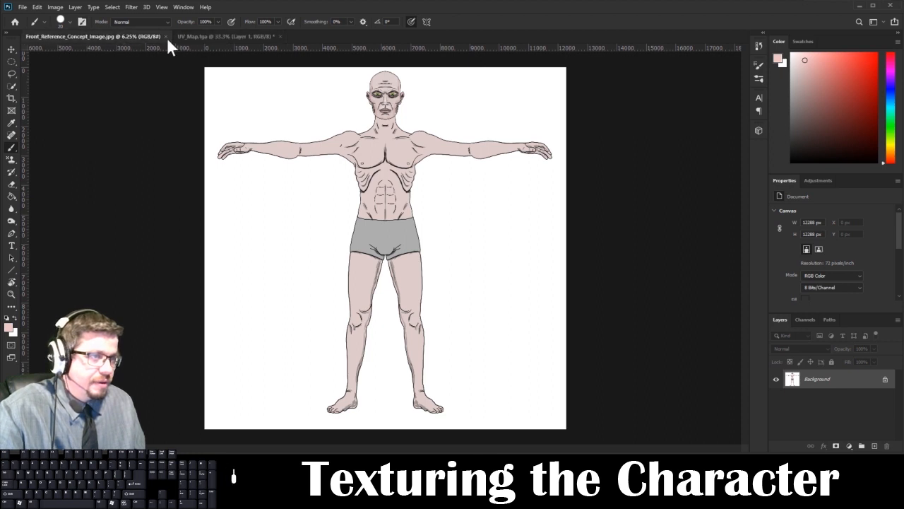
- Sample the skin colour from the chest in the front reference image as the foreground colour and return to UV_Map.tga
{"action": "left_click", "coordinate": [218, 37]}
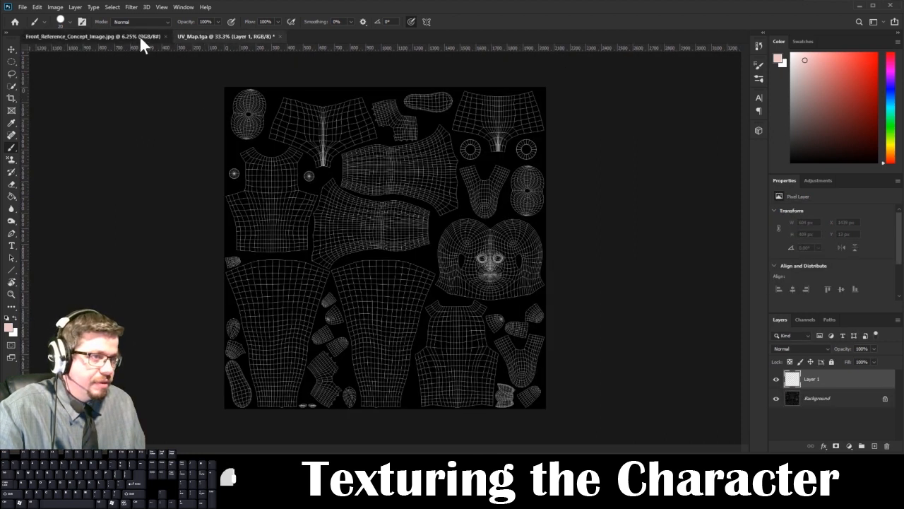
{"action": "left_click", "coordinate": [139, 36]}
{"action": "left_click_drag", "start_coordinate": [391, 170], "coordinate": [390, 169]}
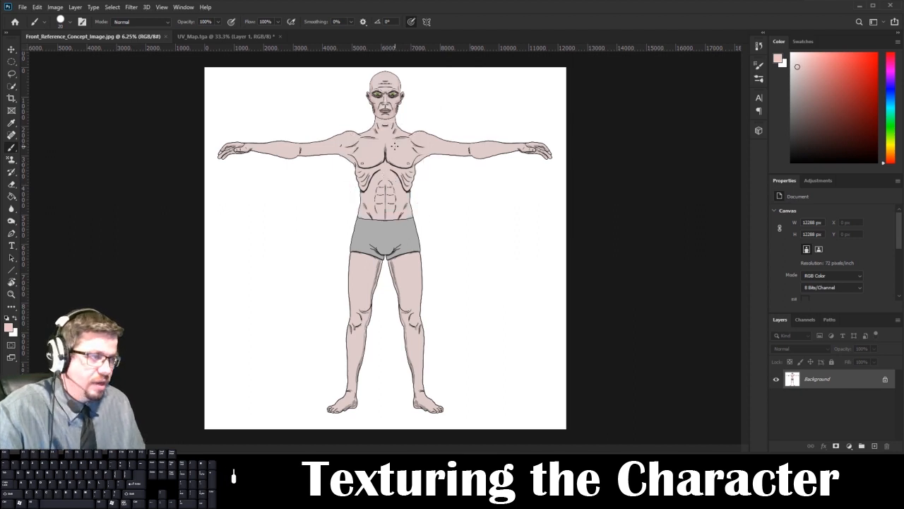
{"action": "key", "text": "alt"}
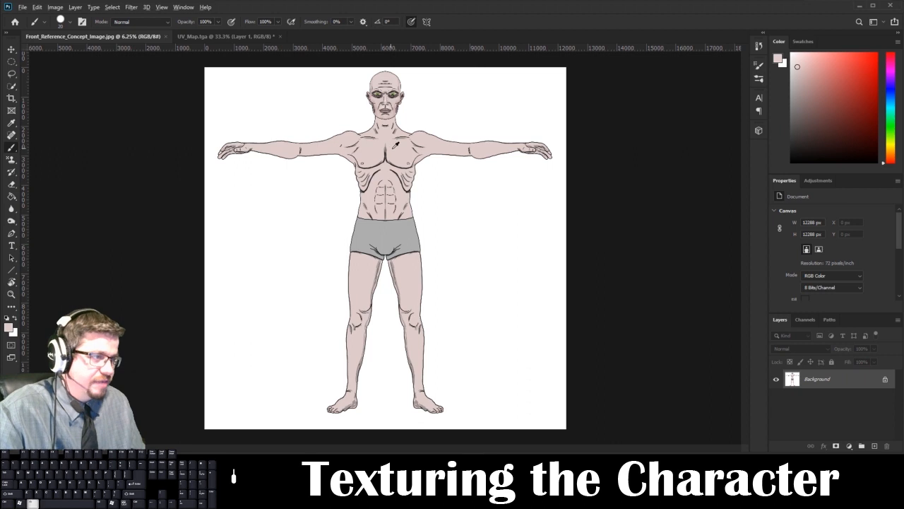
{"action": "left_click", "coordinate": [207, 38]}
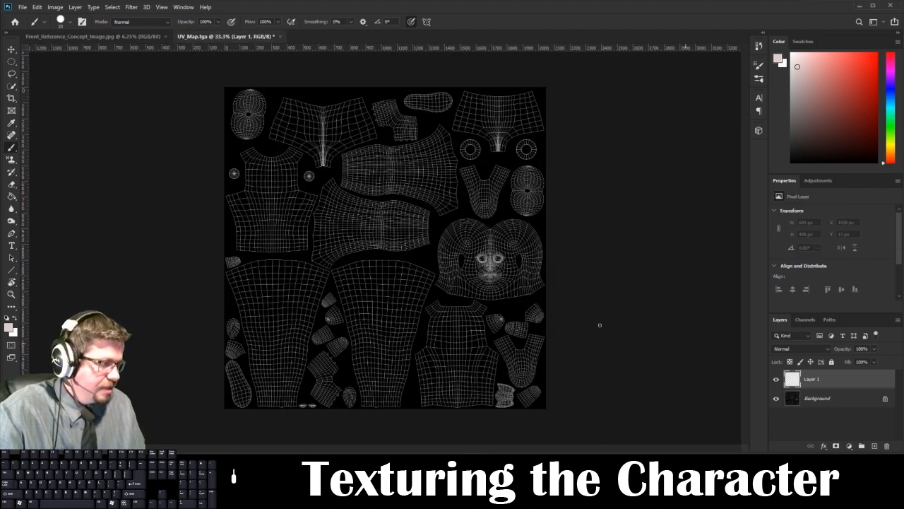
- Paint a closed outline along the border of the head UV shell with the 20 px Hard Round brush in the skin colour
{"action": "key", "text": "ctrl+1"}
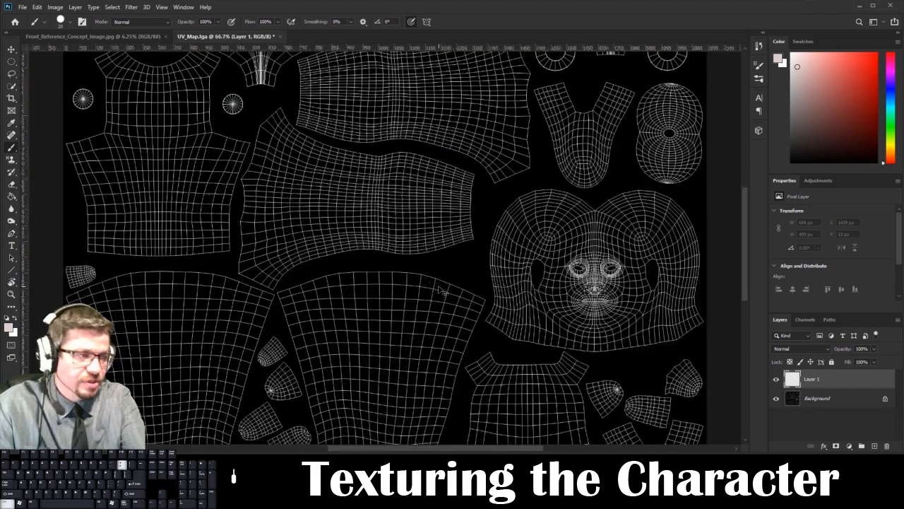
{"action": "right_click", "coordinate": [439, 287]}
{"action": "left_click", "coordinate": [529, 243]}
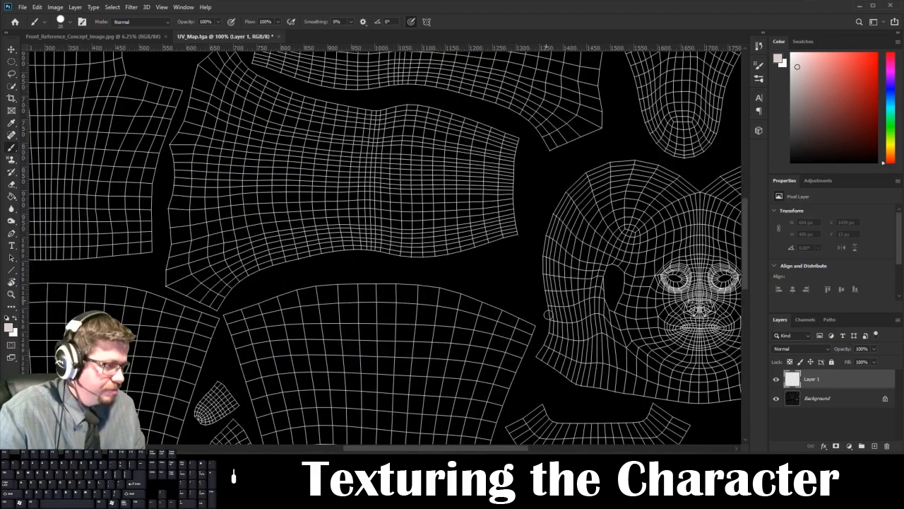
{"action": "right_click", "coordinate": [547, 337]}
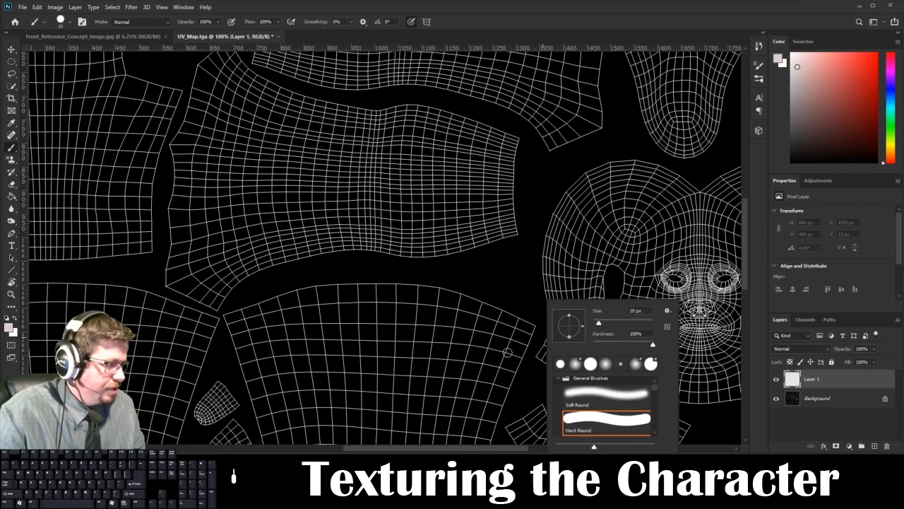
{"action": "left_click", "coordinate": [535, 356]}
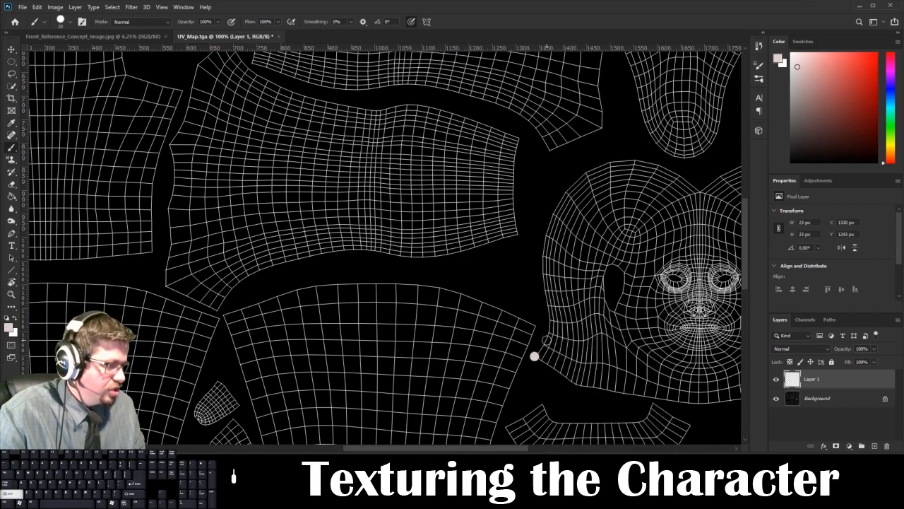
{"action": "mouse_move", "coordinate": [536, 355]}
{"action": "left_mouse_down"}
{"action": "mouse_move", "coordinate": [551, 324]}
{"action": "mouse_move", "coordinate": [542, 257]}
{"action": "left_mouse_up"}
{"action": "mouse_move", "coordinate": [547, 226]}
{"action": "left_mouse_down"}
{"action": "mouse_move", "coordinate": [565, 188]}
{"action": "mouse_move", "coordinate": [596, 164]}
{"action": "mouse_move", "coordinate": [670, 166]}
{"action": "mouse_move", "coordinate": [702, 191]}
{"action": "mouse_move", "coordinate": [530, 256]}
{"action": "mouse_move", "coordinate": [564, 231]}
{"action": "mouse_move", "coordinate": [634, 216]}
{"action": "mouse_move", "coordinate": [665, 231]}
{"action": "mouse_move", "coordinate": [692, 272]}
{"action": "mouse_move", "coordinate": [696, 351]}
{"action": "mouse_move", "coordinate": [679, 282]}
{"action": "mouse_move", "coordinate": [691, 343]}
{"action": "left_mouse_up"}
{"action": "left_click", "coordinate": [701, 191], "text": "shift"}
{"action": "key", "text": "space"}
{"action": "key", "text": "space"}
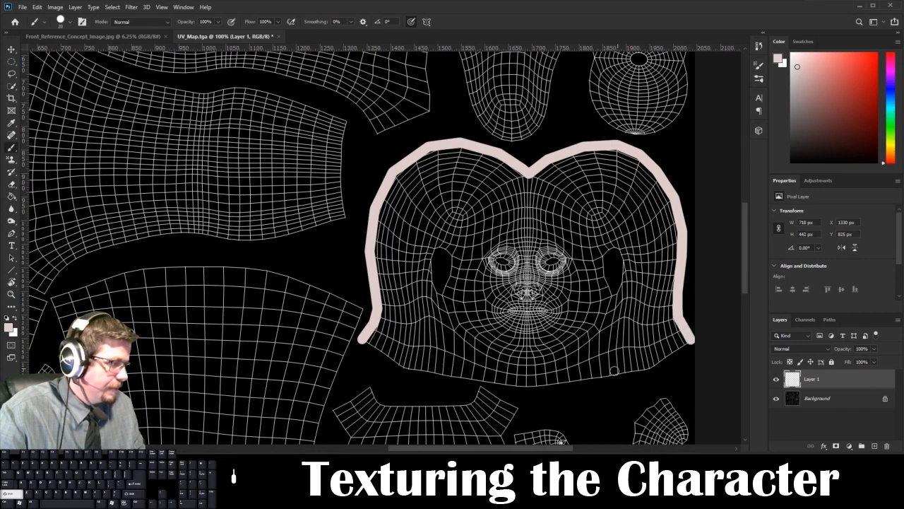
{"action": "left_click_drag", "start_coordinate": [646, 367], "coordinate": [601, 378]}
{"action": "mouse_move", "coordinate": [539, 386]}
{"action": "left_mouse_down"}
{"action": "mouse_move", "coordinate": [406, 369]}
{"action": "mouse_move", "coordinate": [367, 340]}
{"action": "left_mouse_up"}
- Fill the outlined head UV shell with the skin colour using the Paint Bucket, covering the thin seam along the outline too
{"action": "key", "text": "g"}
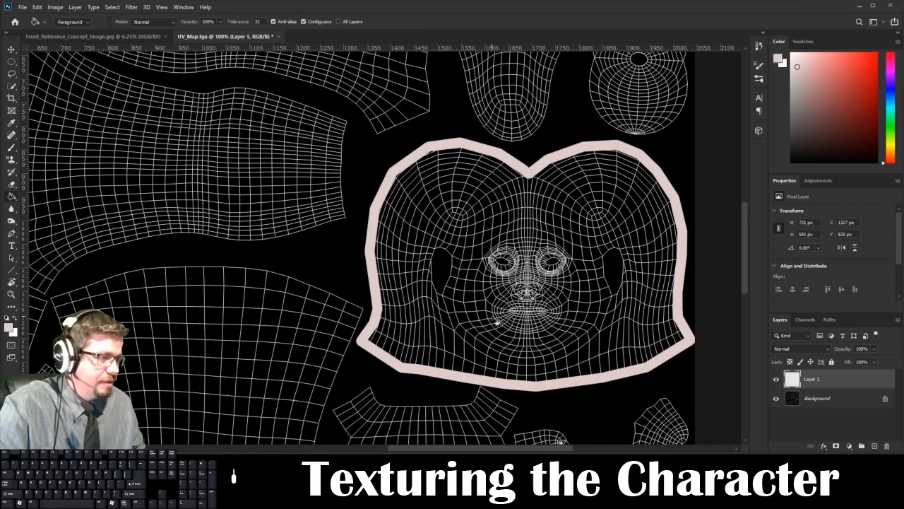
{"action": "right_click", "coordinate": [10, 198]}
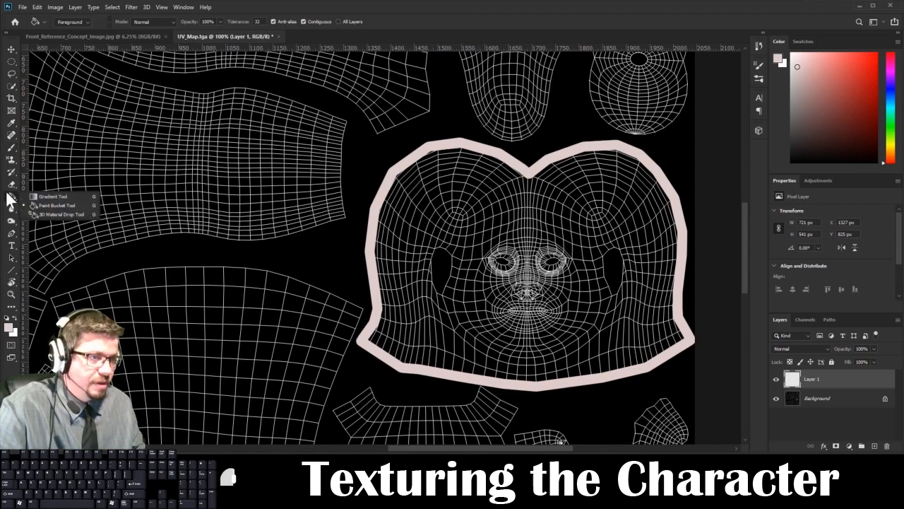
{"action": "left_click", "coordinate": [58, 203]}
{"action": "left_click", "coordinate": [498, 276]}
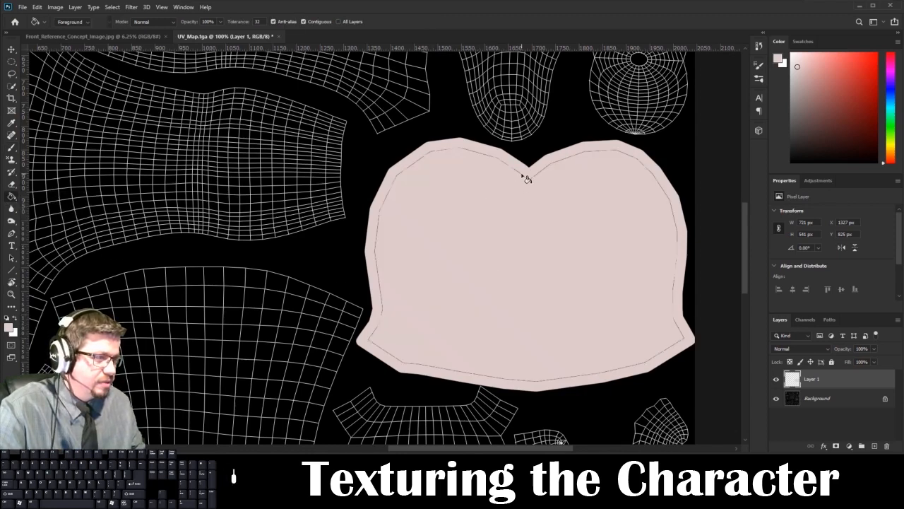
{"action": "left_click", "coordinate": [551, 272]}
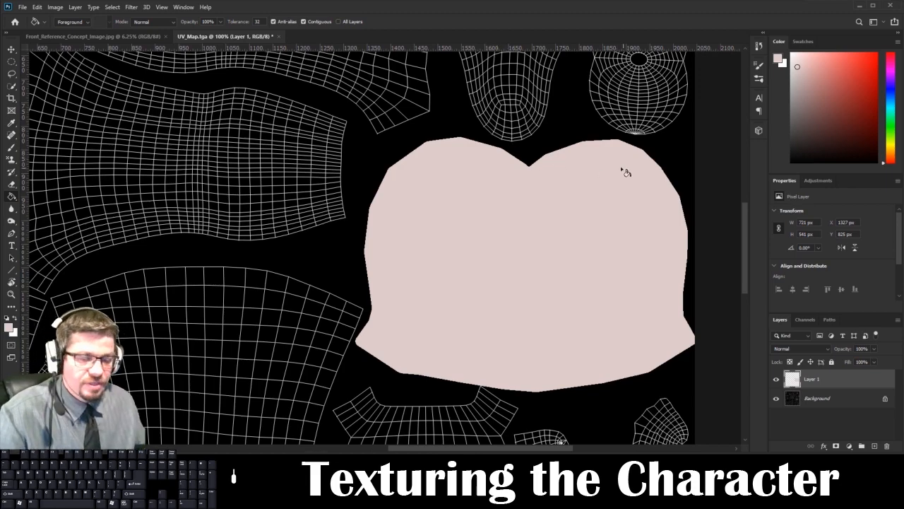
- Set the foreground colour to the neutral grey 6c6c6c for the shorts
{"action": "scroll", "coordinate": [586, 212], "scroll_direction": "up", "scroll_amount": 5}
{"action": "left_click_drag", "start_coordinate": [553, 277], "coordinate": [538, 281]}
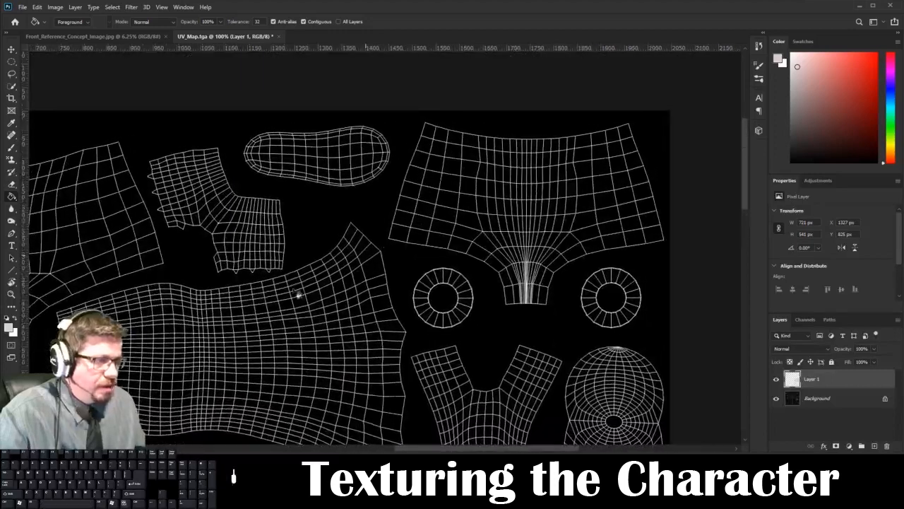
{"action": "left_click", "coordinate": [9, 326]}
{"action": "type", "text": "555555"}
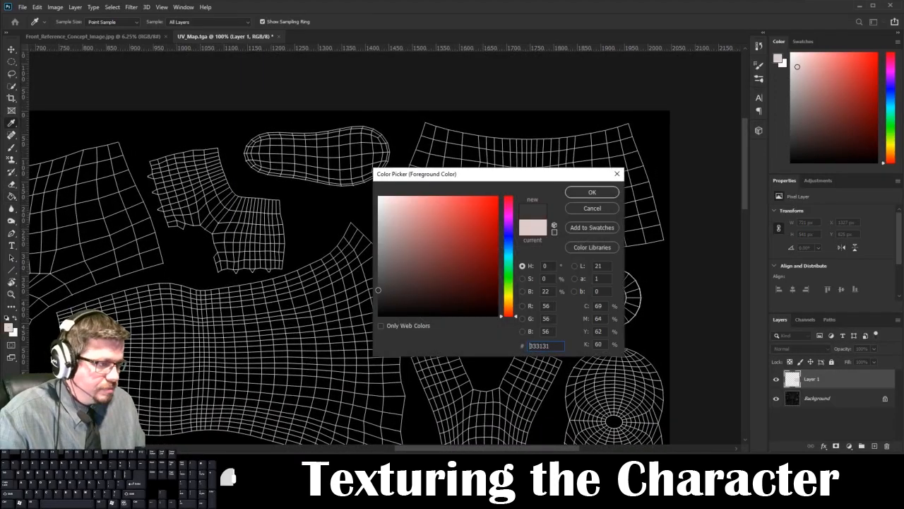
{"action": "left_click_drag", "start_coordinate": [379, 275], "coordinate": [375, 266]}
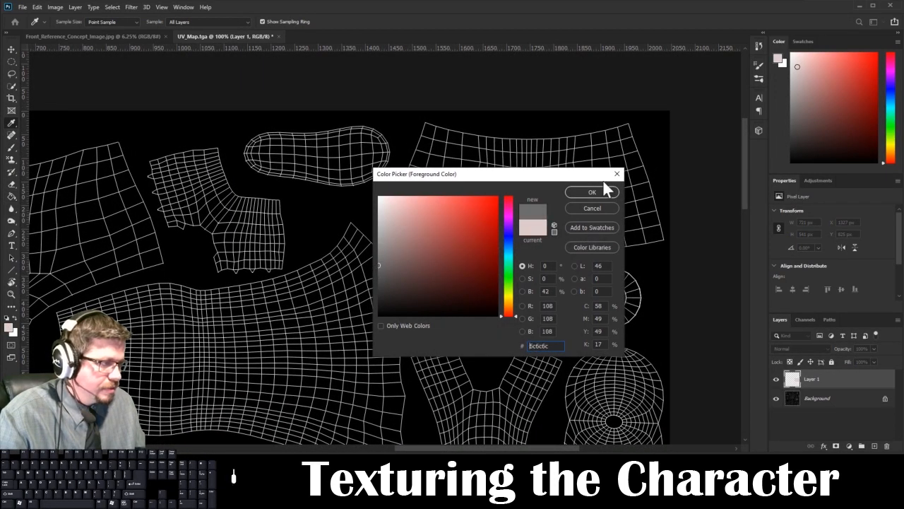
{"action": "left_click", "coordinate": [598, 189]}
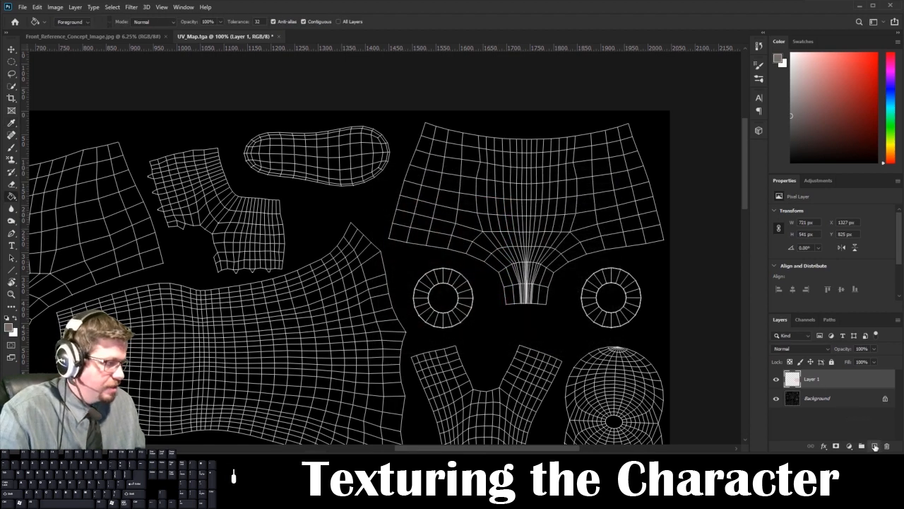
- Add a new layer above the painted head layer and rename the head layer Skin
{"action": "left_click", "coordinate": [874, 446]}
{"action": "double_click", "coordinate": [819, 400]}
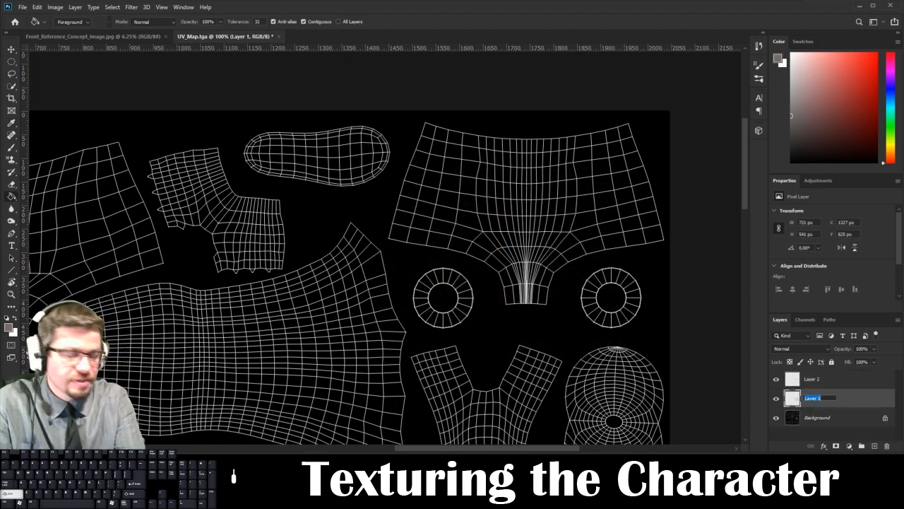
{"action": "type", "text": "Fac"}
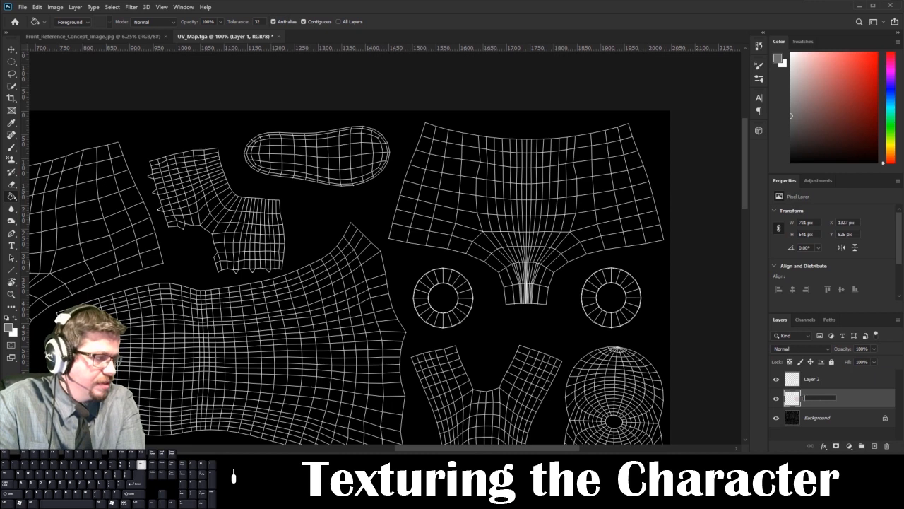
{"action": "type", "text": "Skin"}
{"action": "key", "text": "Return"}
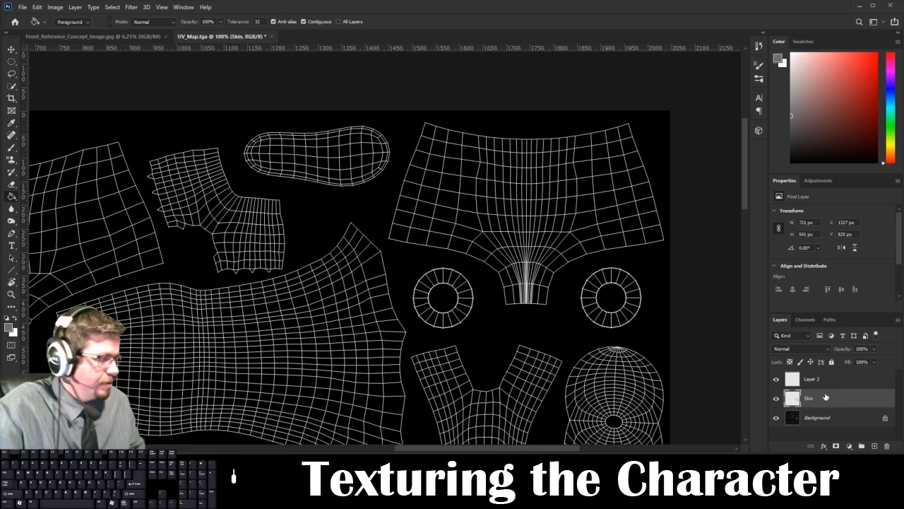
- Rename the new empty layer Shorts
{"action": "double_click", "coordinate": [812, 380]}
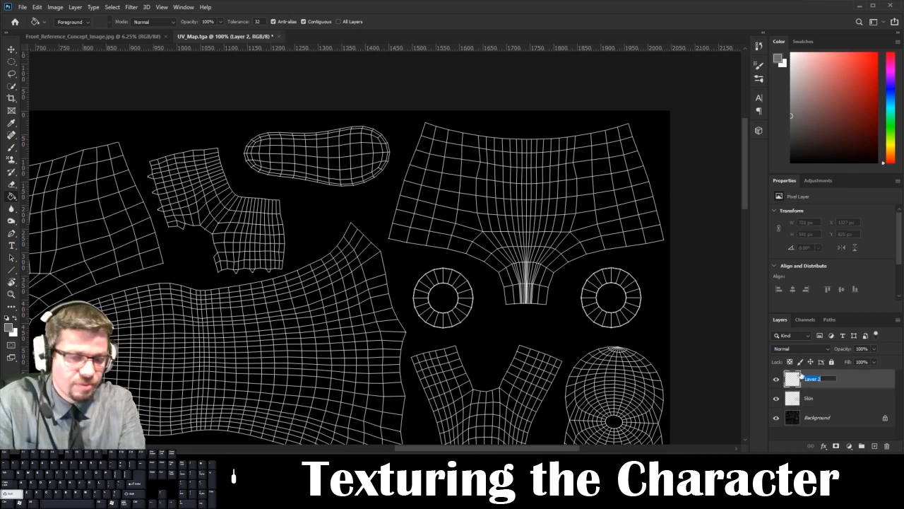
{"action": "type", "text": "Shorts"}
{"action": "key", "text": "Return"}
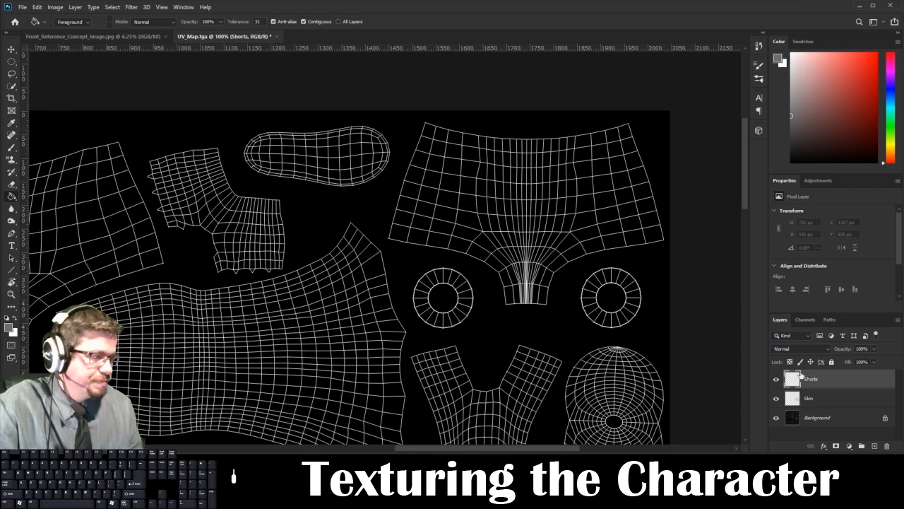
- Outline the front shorts UV shell with the grey brush on the Shorts layer, closing the contour, and fill its interior with the Paint Bucket
{"action": "key", "text": "b"}
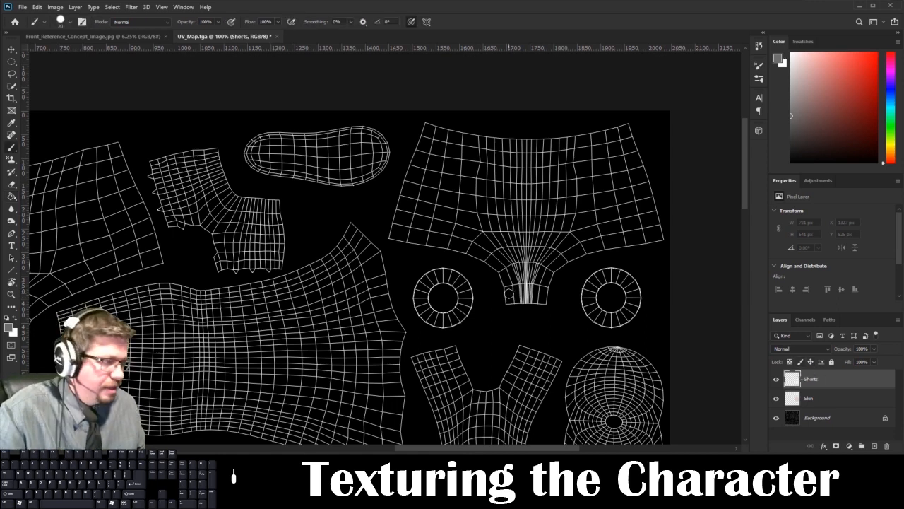
{"action": "left_click", "coordinate": [507, 304]}
{"action": "left_click", "coordinate": [531, 302], "text": "shift"}
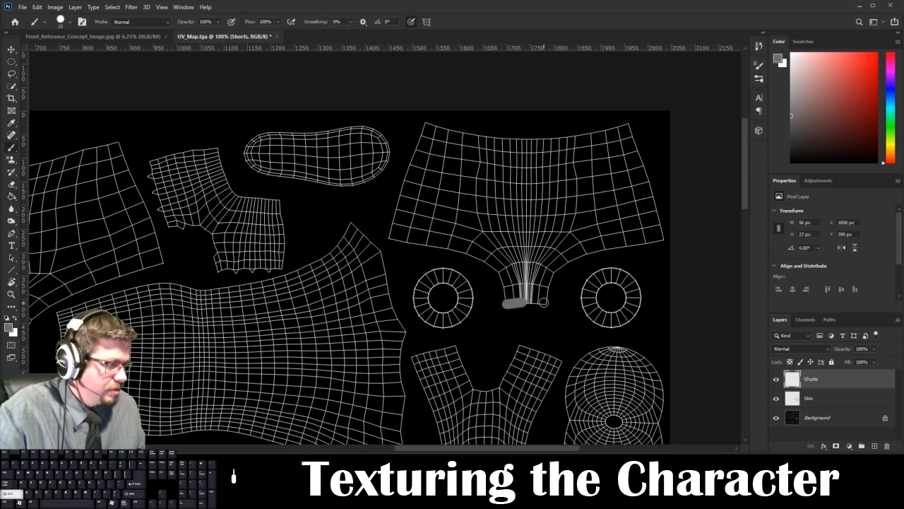
{"action": "left_click", "coordinate": [543, 302], "text": "shift"}
{"action": "mouse_move", "coordinate": [548, 303]}
{"action": "left_mouse_down"}
{"action": "mouse_move", "coordinate": [555, 275]}
{"action": "mouse_move", "coordinate": [576, 256]}
{"action": "mouse_move", "coordinate": [664, 239]}
{"action": "left_mouse_up"}
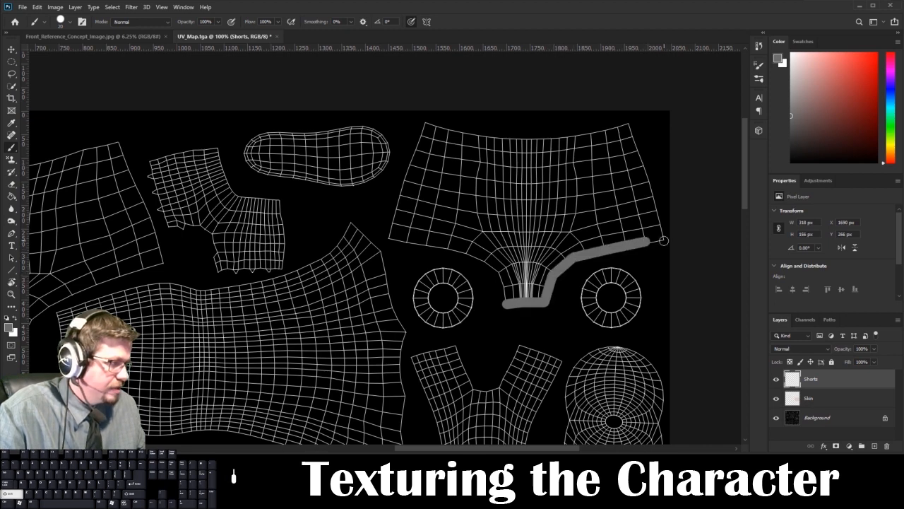
{"action": "left_click", "coordinate": [646, 167], "text": "shift"}
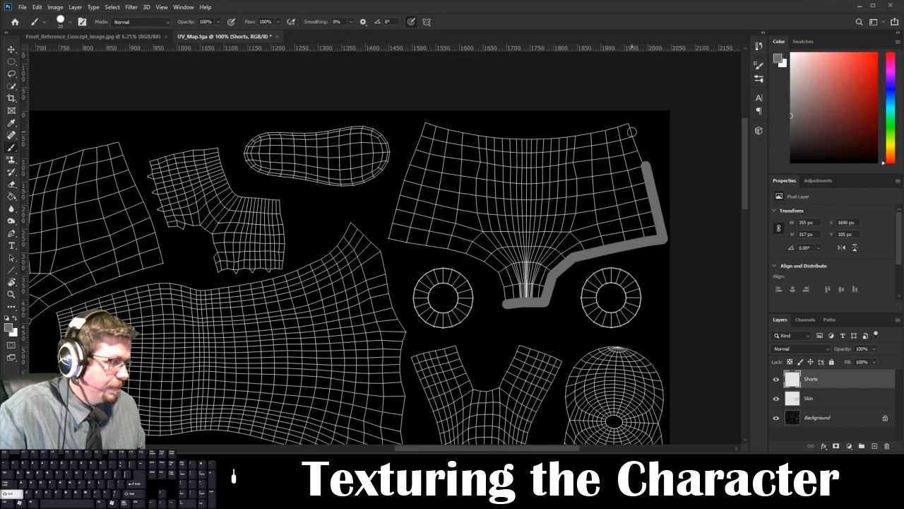
{"action": "left_click", "coordinate": [630, 125], "text": "shift"}
{"action": "mouse_move", "coordinate": [628, 127]}
{"action": "left_mouse_down"}
{"action": "mouse_move", "coordinate": [491, 137]}
{"action": "mouse_move", "coordinate": [425, 123]}
{"action": "mouse_move", "coordinate": [388, 239]}
{"action": "left_mouse_up"}
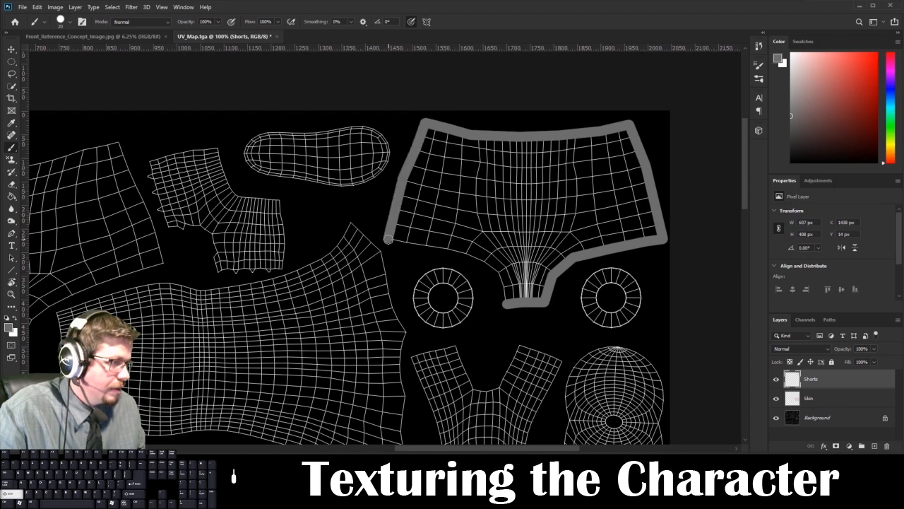
{"action": "left_click", "coordinate": [429, 243], "text": "shift"}
{"action": "left_click", "coordinate": [469, 255], "text": "shift"}
{"action": "left_click", "coordinate": [493, 267], "text": "shift"}
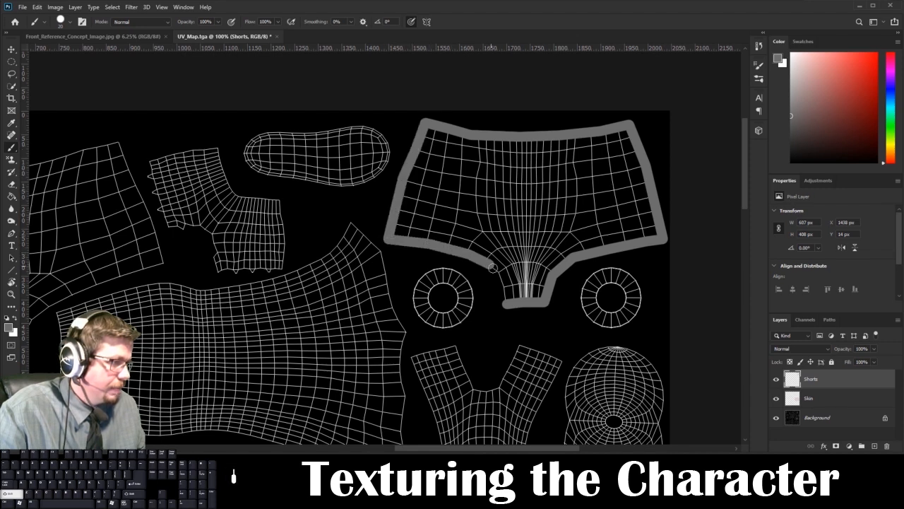
{"action": "left_click", "coordinate": [503, 286], "text": "shift"}
{"action": "left_click", "coordinate": [505, 302], "text": "shift"}
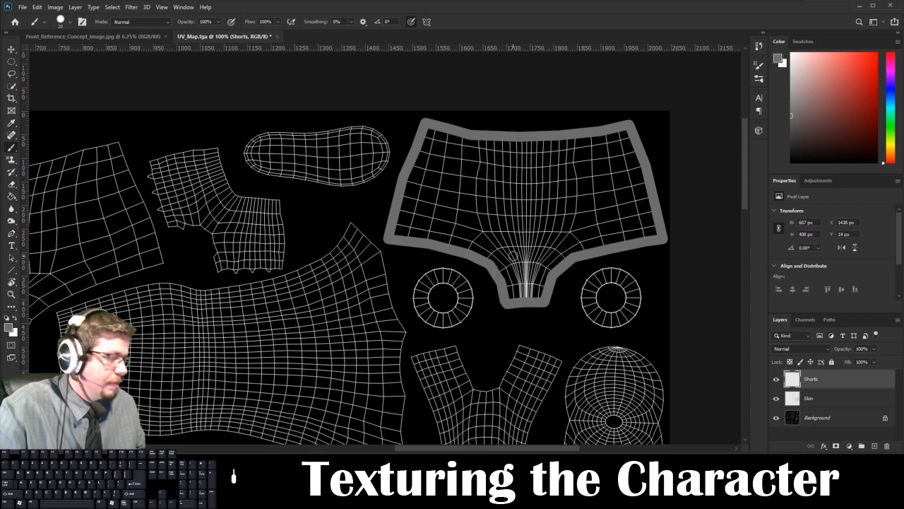
{"action": "key", "text": "g"}
{"action": "left_click", "coordinate": [523, 215]}
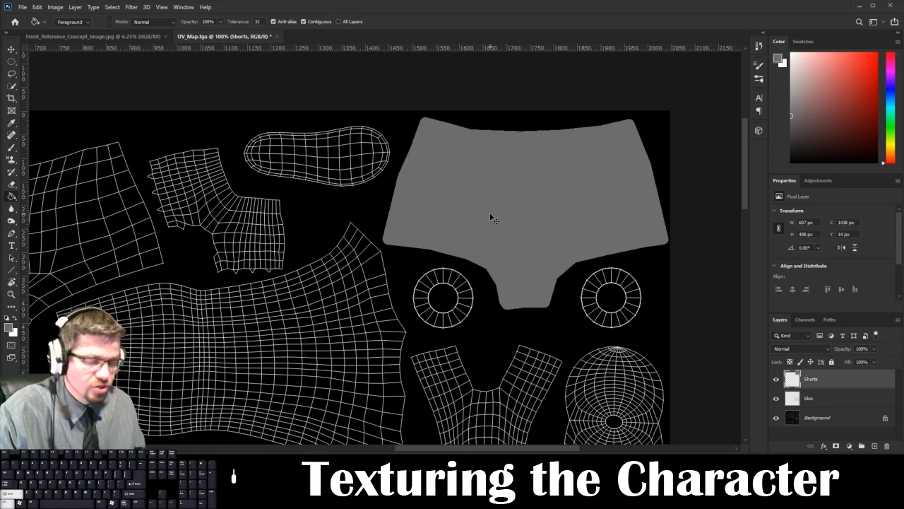
- Save a Targa copy over Texture_Example_001.tga in the Textures folder, with alpha channels included and 32 bits/pixel
{"action": "left_click", "coordinate": [22, 7]}
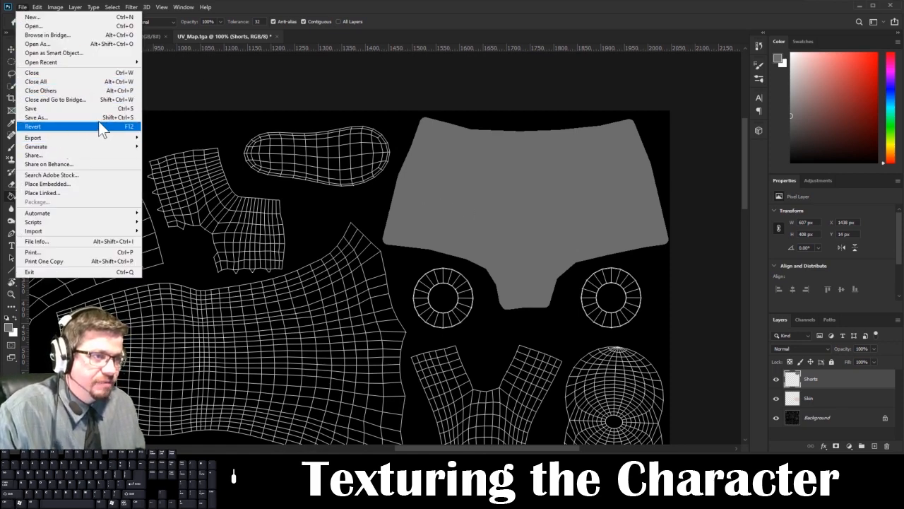
{"action": "left_click", "coordinate": [387, 90]}
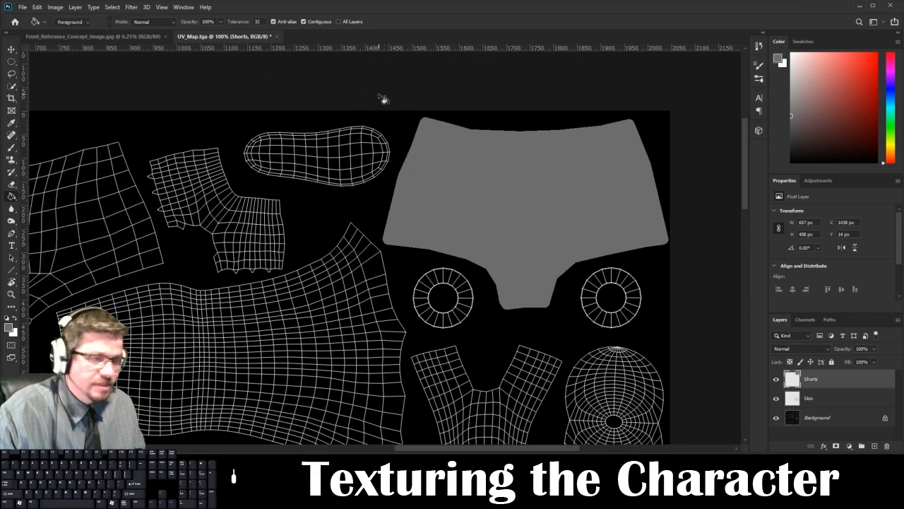
{"action": "key", "text": "ctrl+shift+s"}
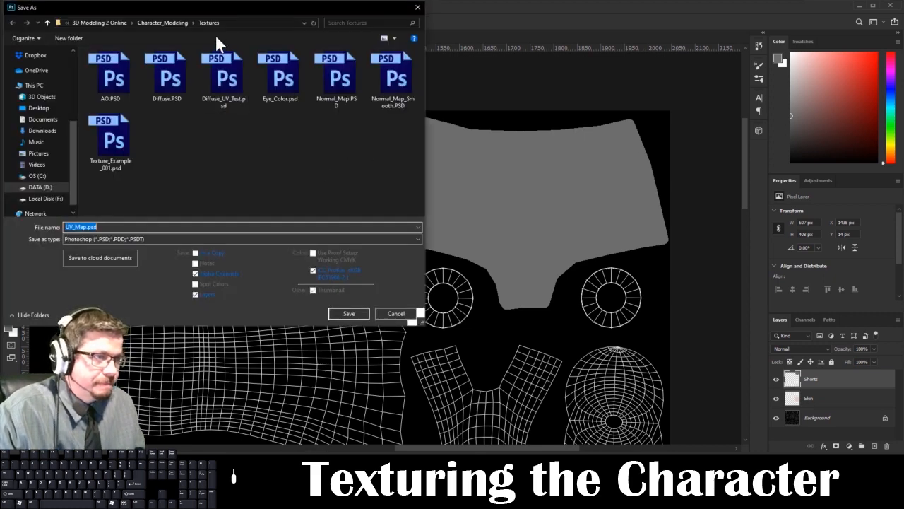
{"action": "left_click", "coordinate": [103, 236]}
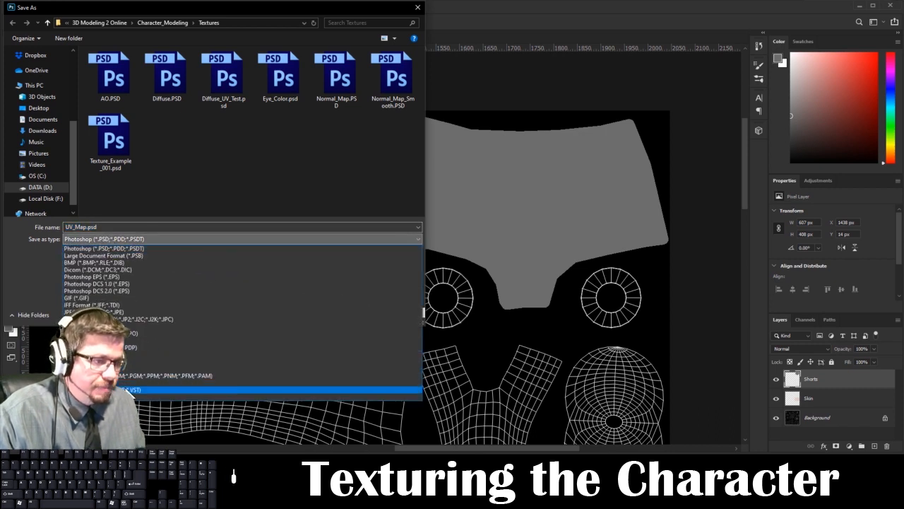
{"action": "left_click", "coordinate": [127, 389]}
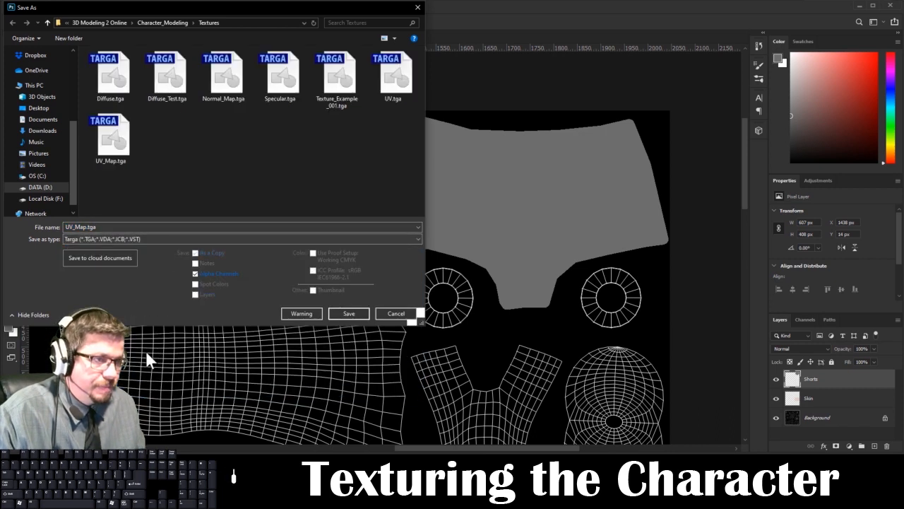
{"action": "left_click", "coordinate": [343, 86]}
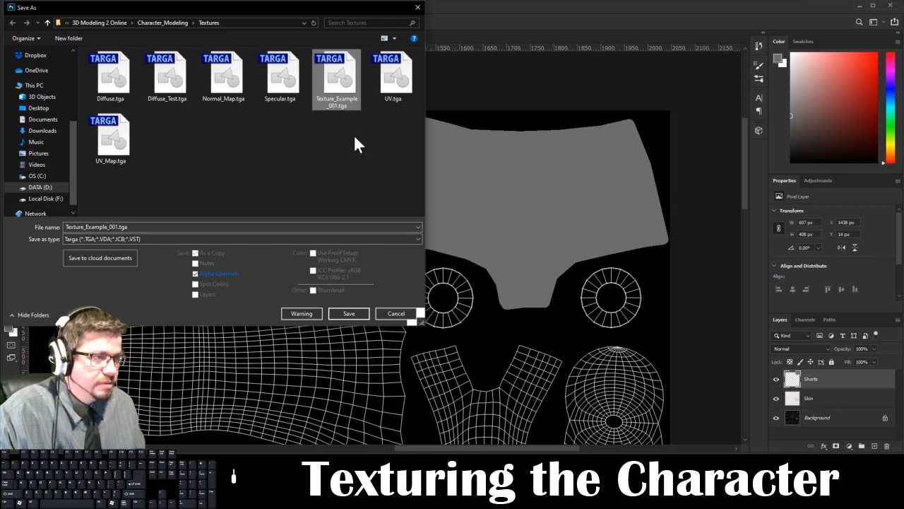
{"action": "left_click", "coordinate": [355, 315]}
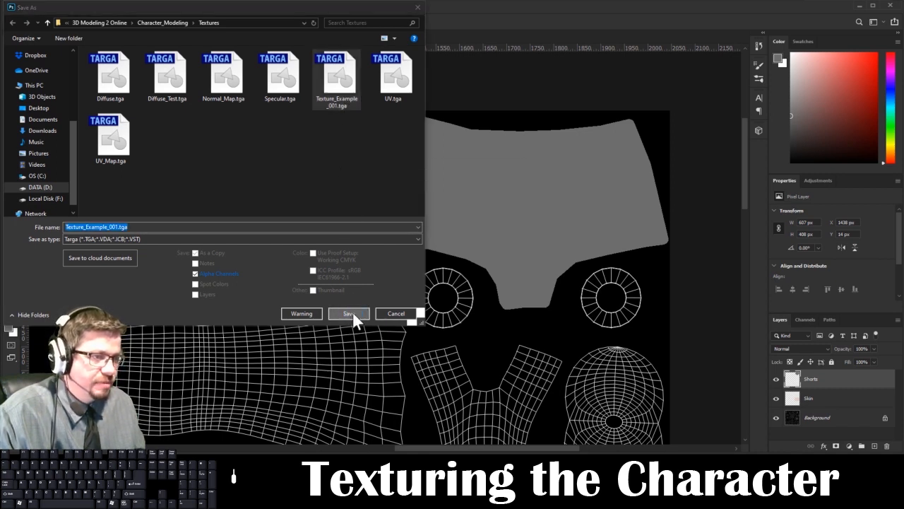
{"action": "left_click", "coordinate": [469, 215]}
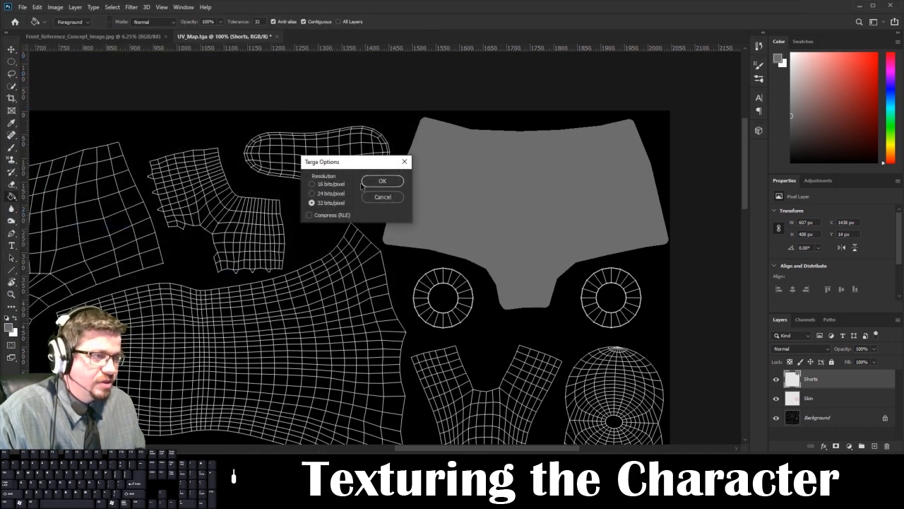
{"action": "left_click", "coordinate": [380, 183]}
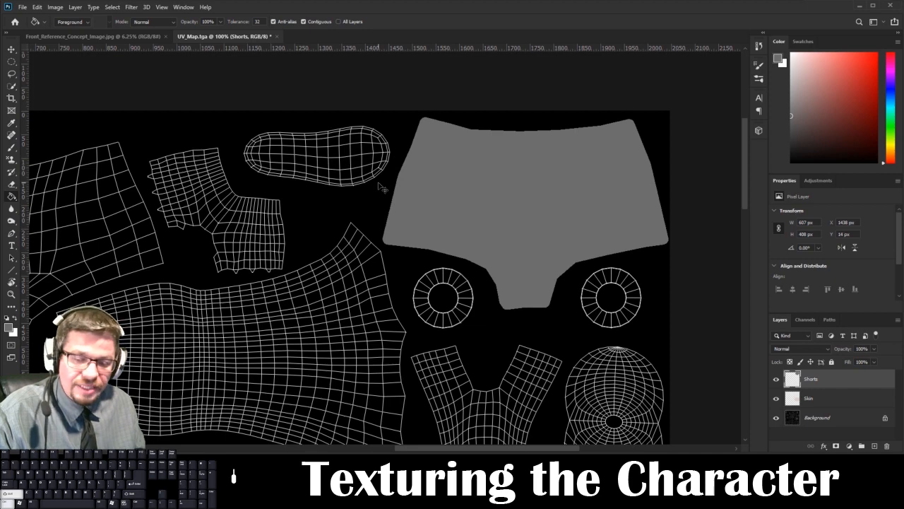
- Save a Targa copy without alpha channels, replacing Texture_Example_001.tga in the Textures folder
{"action": "key", "text": "ctrl+shift+s"}
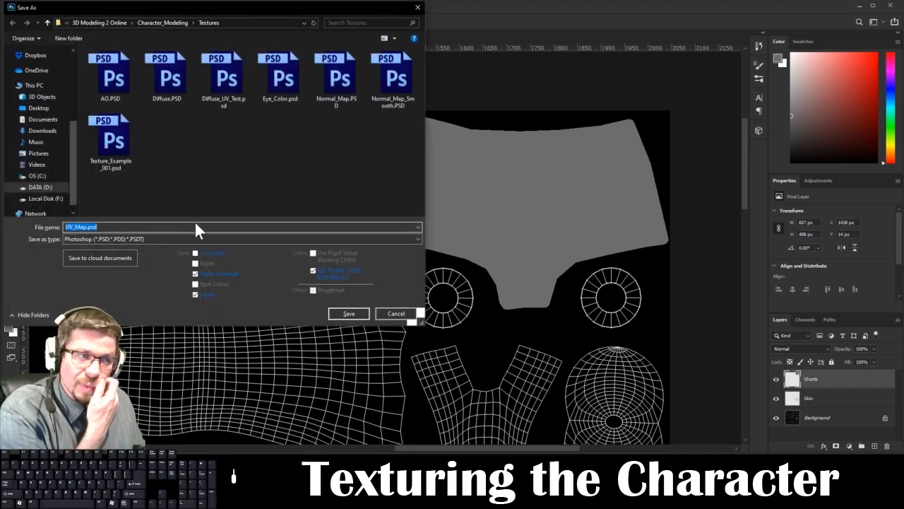
{"action": "left_click", "coordinate": [181, 239]}
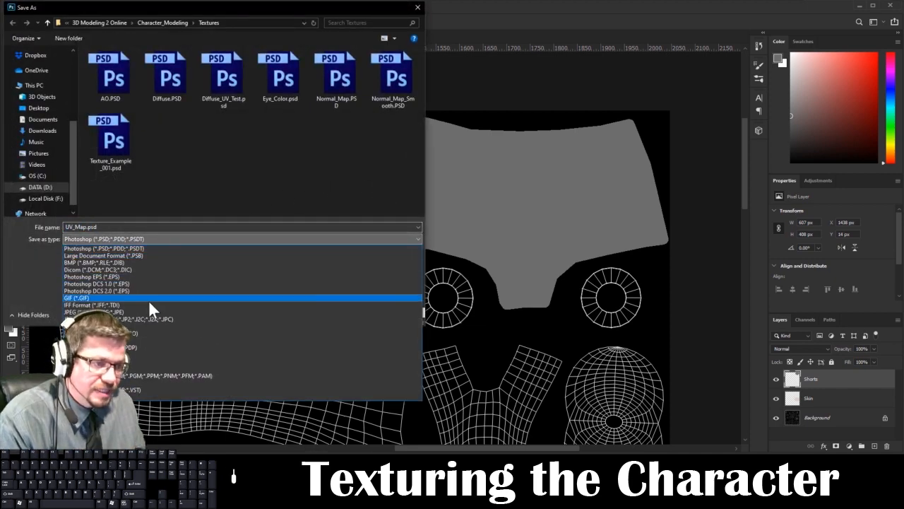
{"action": "left_click", "coordinate": [134, 390]}
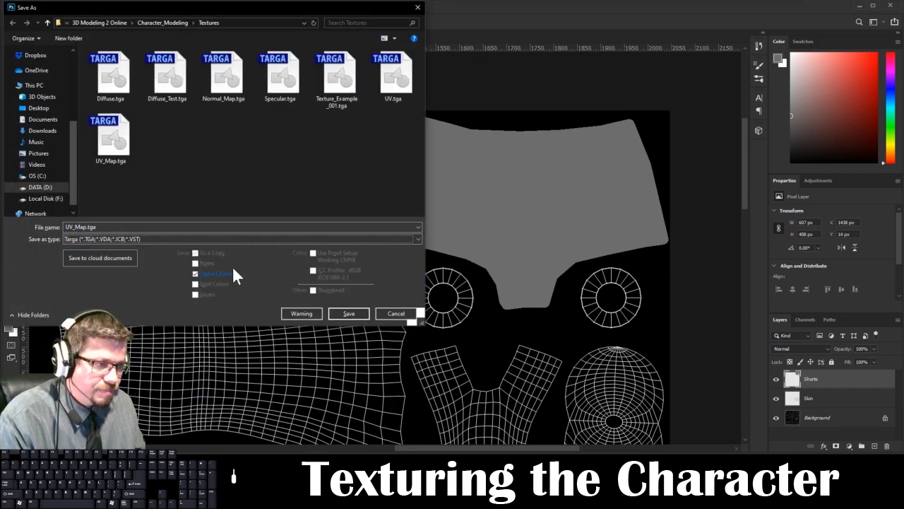
{"action": "left_click", "coordinate": [195, 273]}
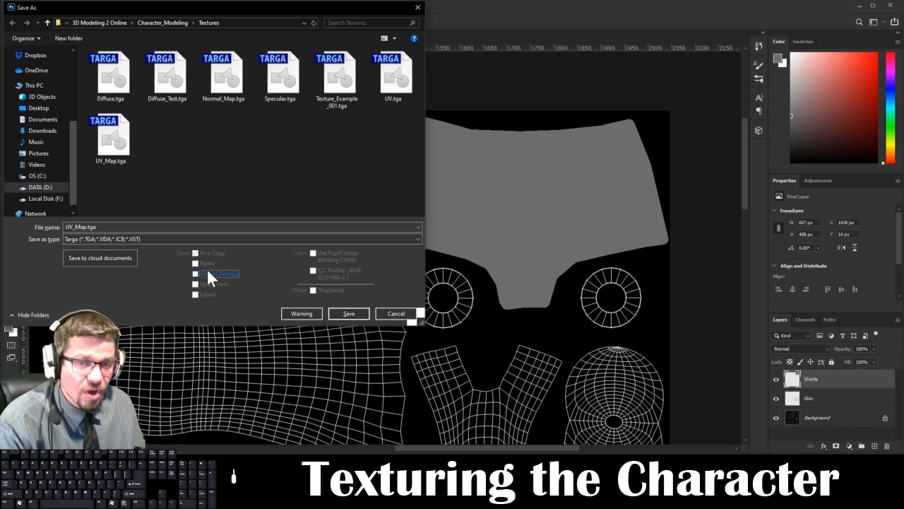
{"action": "left_click", "coordinate": [343, 99]}
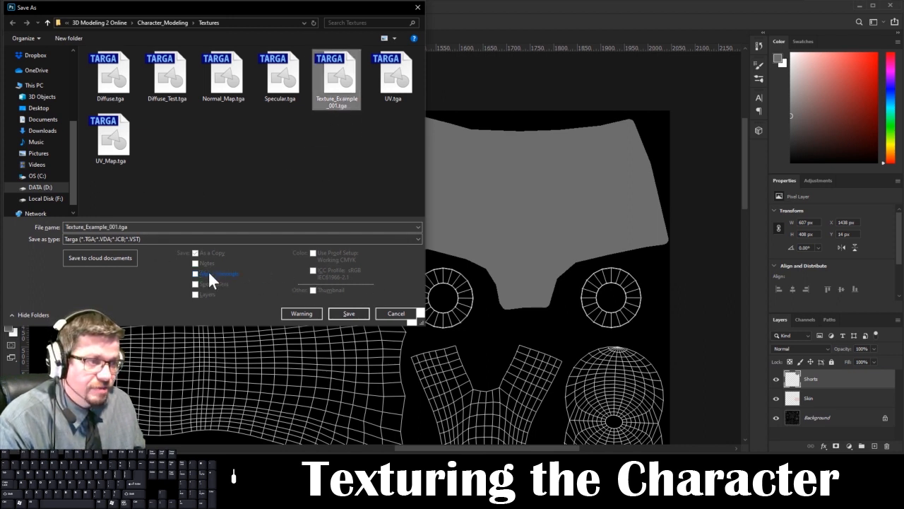
{"action": "left_click", "coordinate": [347, 314]}
{"action": "left_click", "coordinate": [467, 214]}
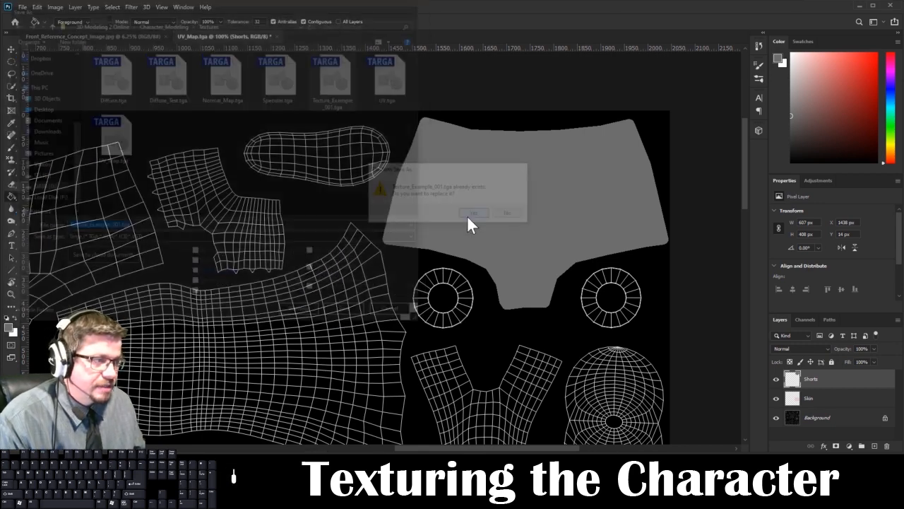
{"action": "left_click", "coordinate": [380, 182]}
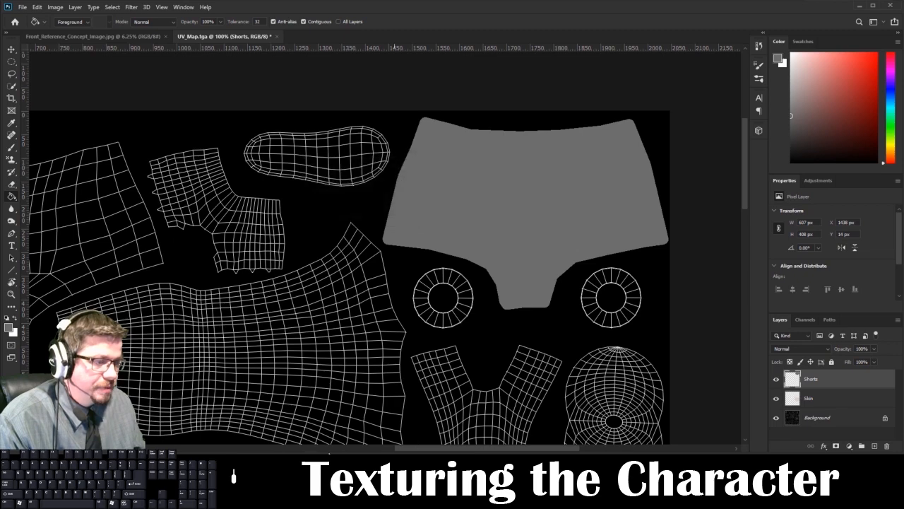
- Switch to Maya, return the character mesh to object mode, deselect it and turn on textured shaded display
{"action": "left_click", "coordinate": [264, 495]}
{"action": "left_click", "coordinate": [296, 421]}
{"action": "left_click", "coordinate": [254, 242]}
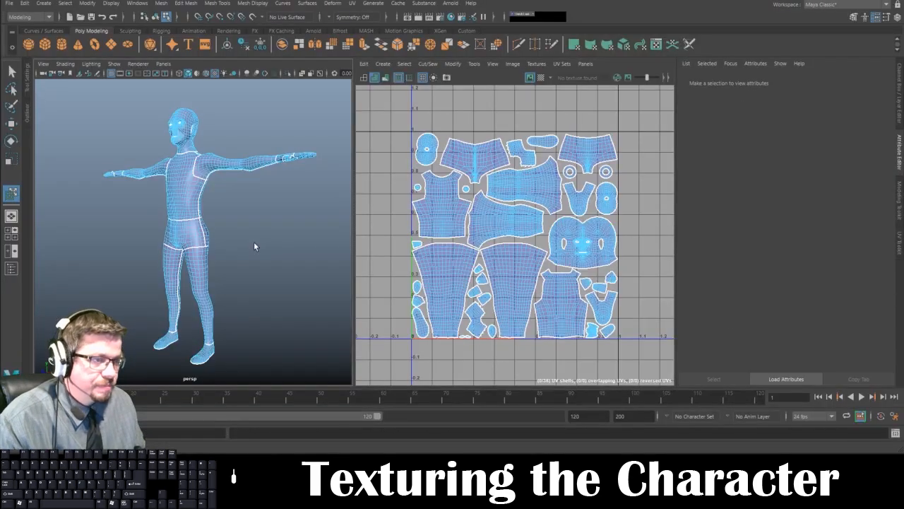
{"action": "right_click", "coordinate": [193, 201]}
{"action": "left_click", "coordinate": [237, 189]}
{"action": "left_click", "coordinate": [277, 243]}
{"action": "key", "text": "6"}
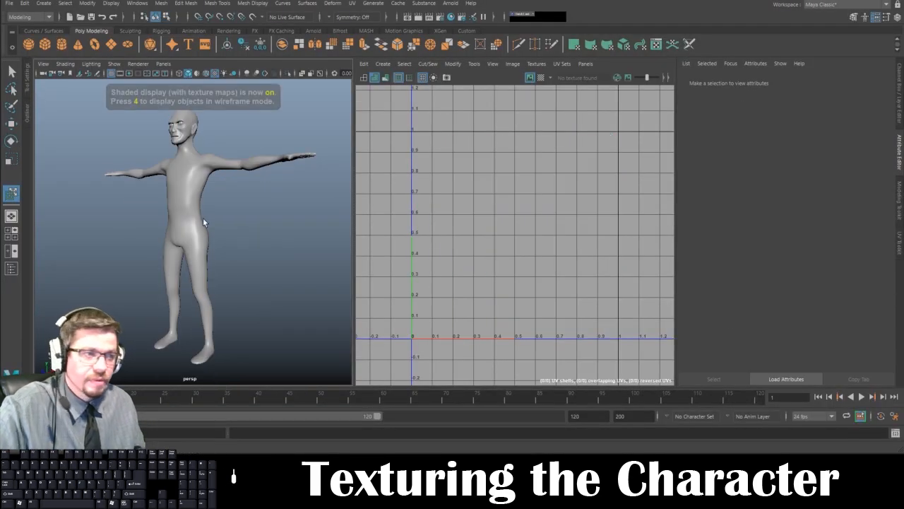
- Select the character mesh and assign a new Blinn material to it
{"action": "left_click", "coordinate": [201, 212]}
{"action": "right_click", "coordinate": [195, 159]}
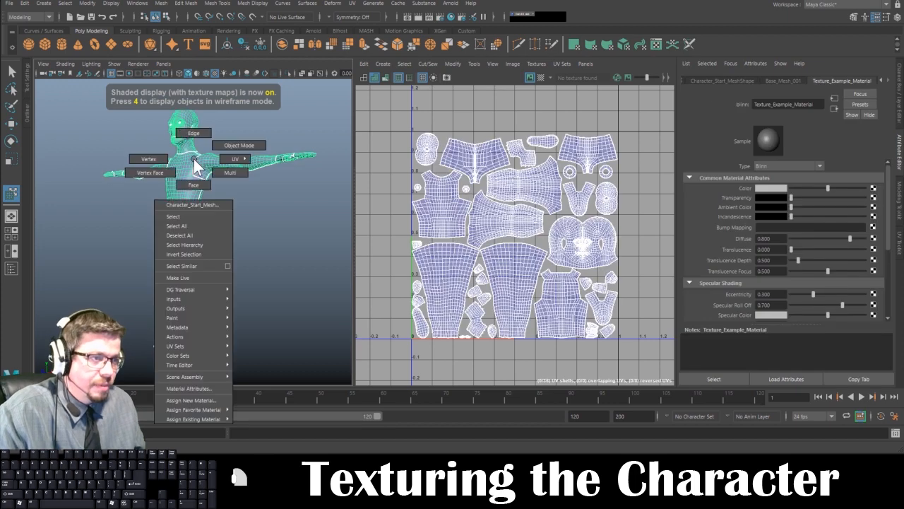
{"action": "left_click", "coordinate": [200, 398]}
{"action": "left_click", "coordinate": [399, 40]}
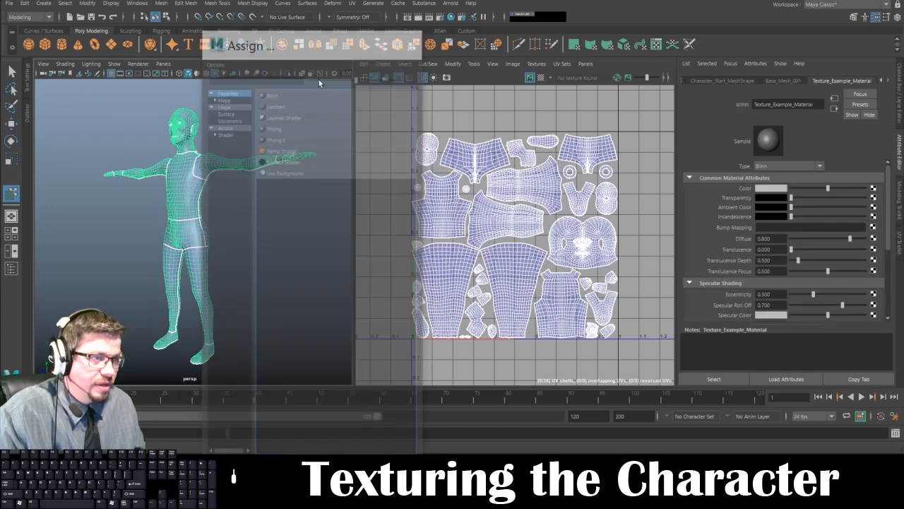
{"action": "right_click", "coordinate": [181, 171]}
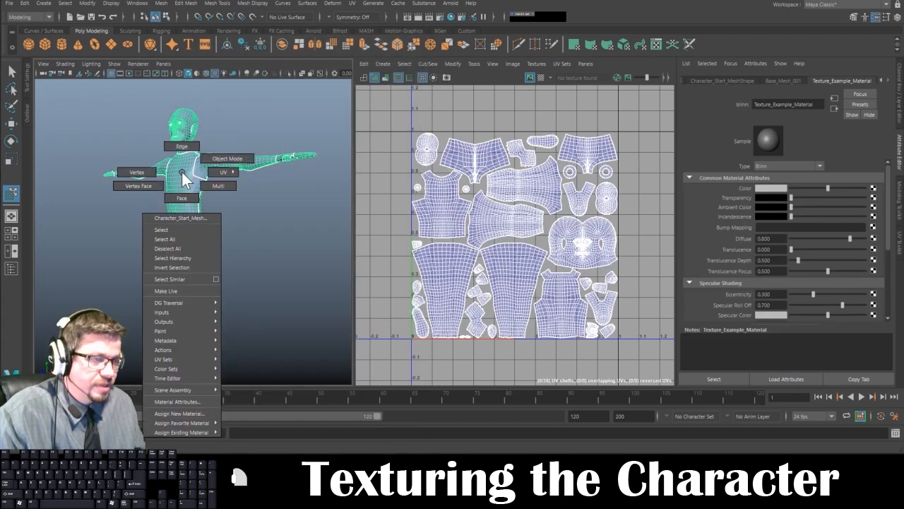
{"action": "left_click", "coordinate": [199, 414]}
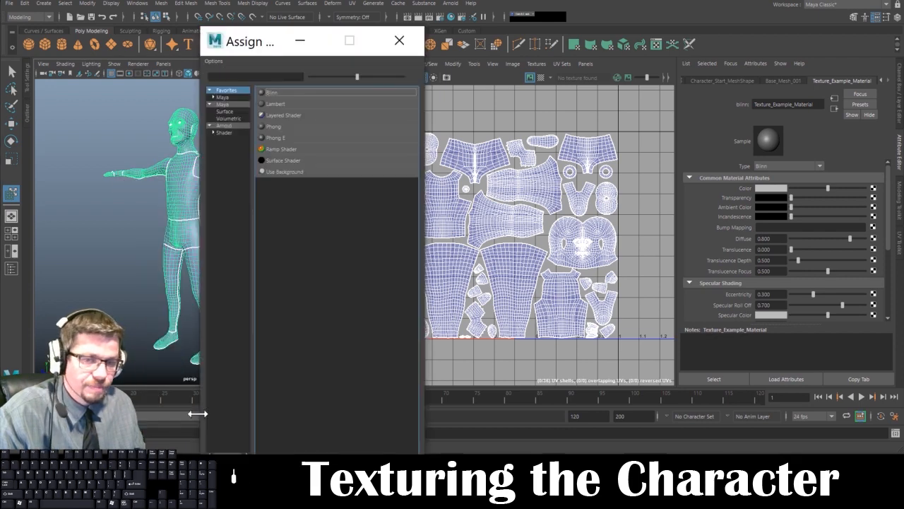
{"action": "left_click", "coordinate": [277, 94]}
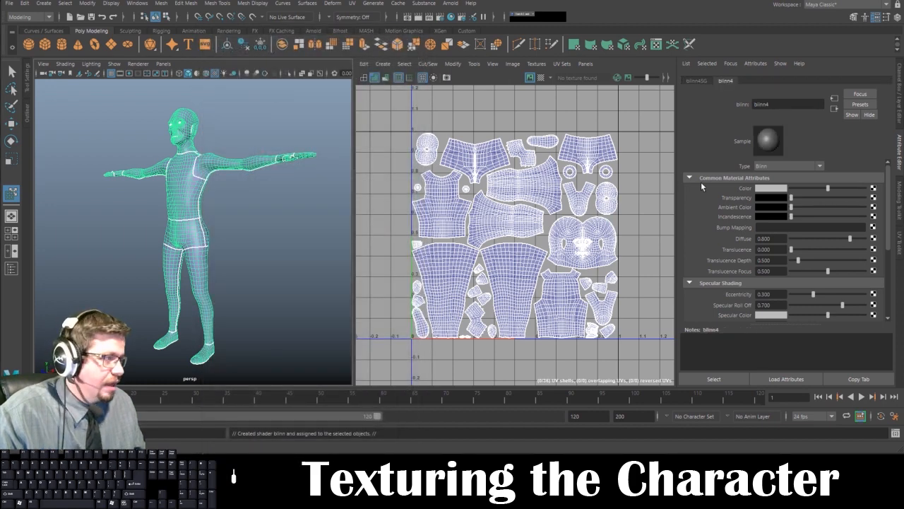
- Rename the new Blinn material to Texture_Example_001_Material
{"action": "left_click_drag", "start_coordinate": [778, 104], "coordinate": [703, 102]}
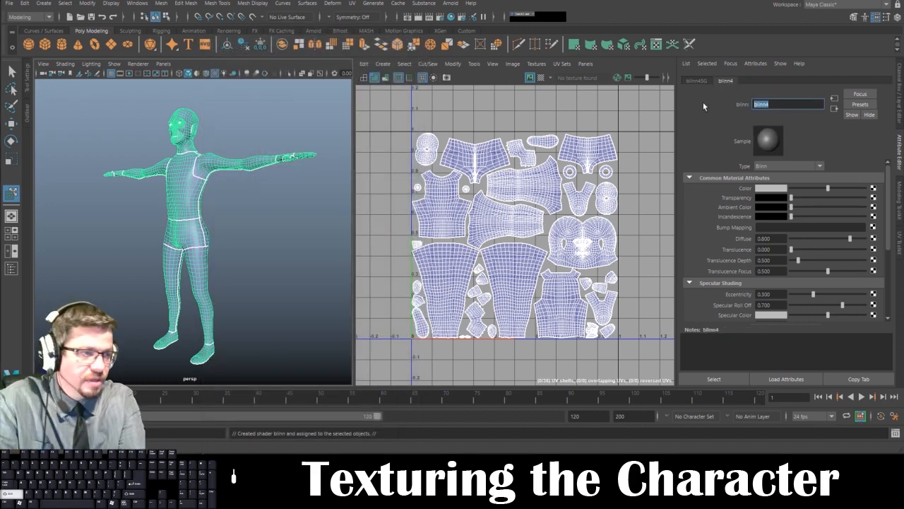
{"action": "type", "text": "Texture_Example1"}
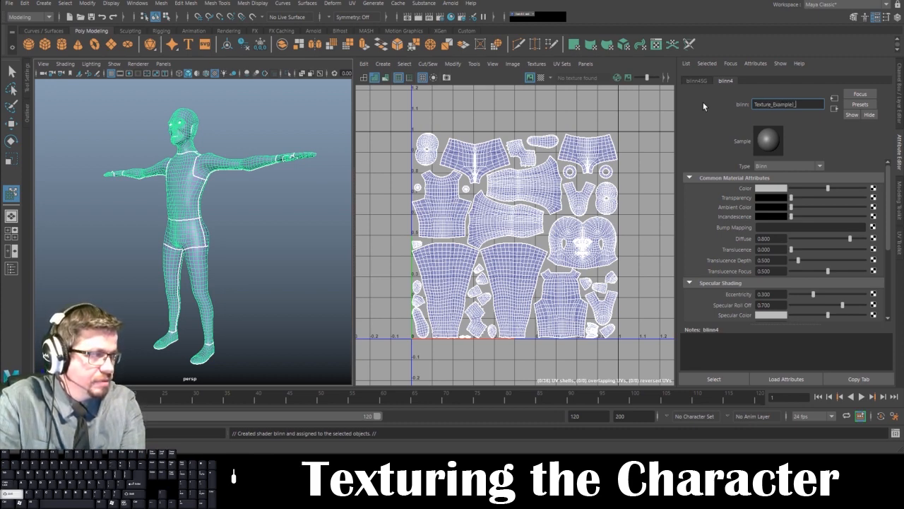
{"action": "key", "text": "BackSpace"}
{"action": "type", "text": "_00"}
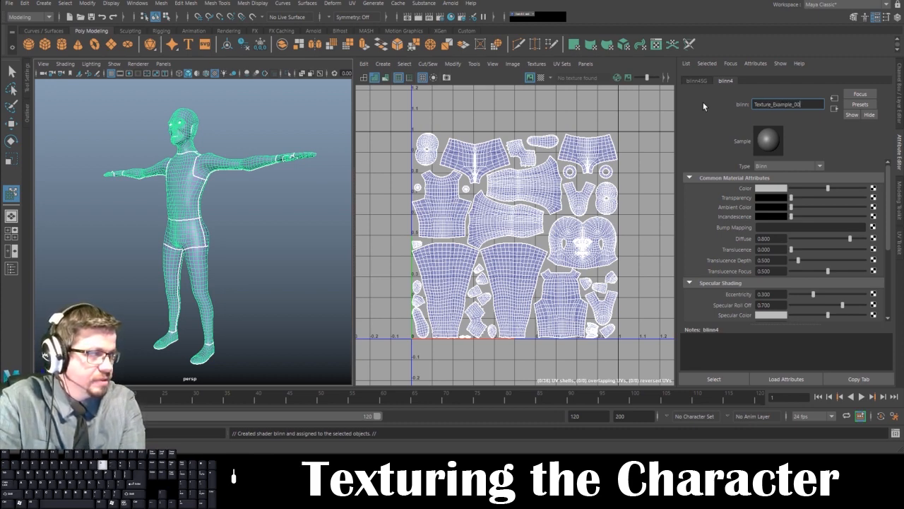
{"action": "type", "text": "1_Material"}
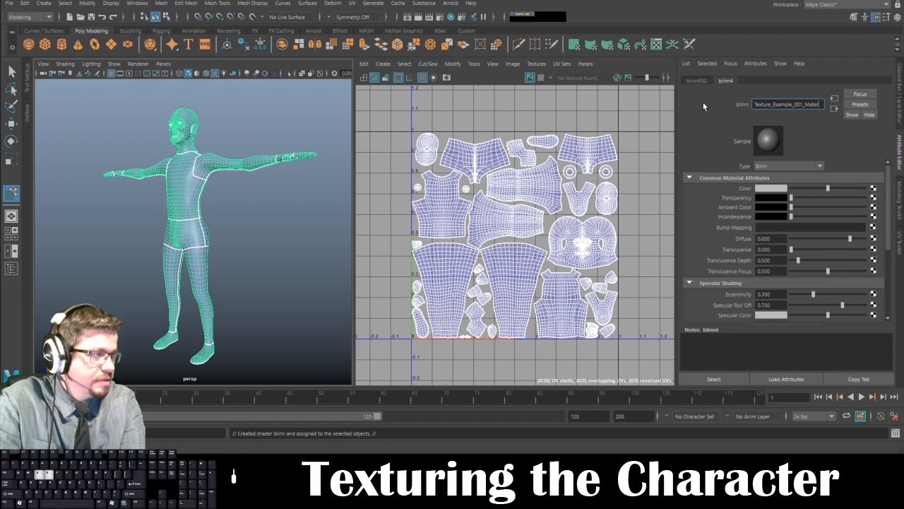
- Connect a File texture to the new material's Color and load Texture_Example_001.tga from the Textures folder as its image
{"action": "key", "text": "Return"}
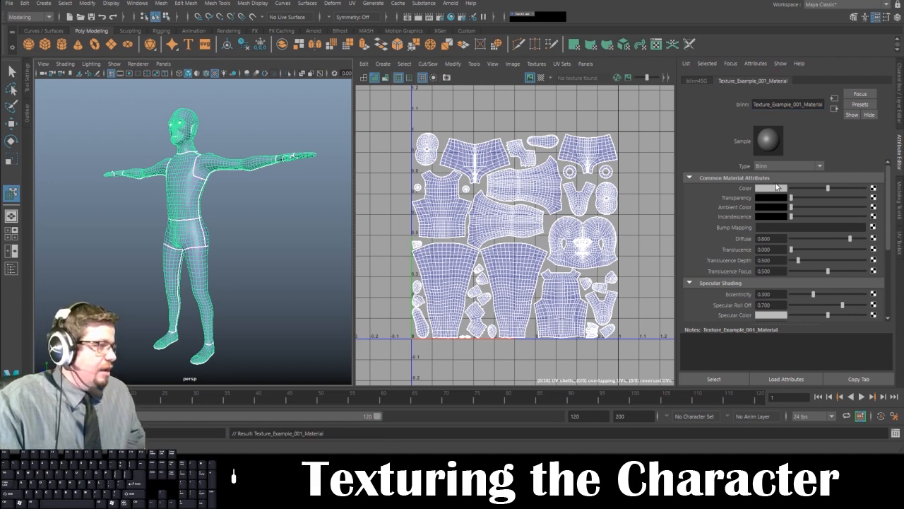
{"action": "left_click", "coordinate": [873, 189]}
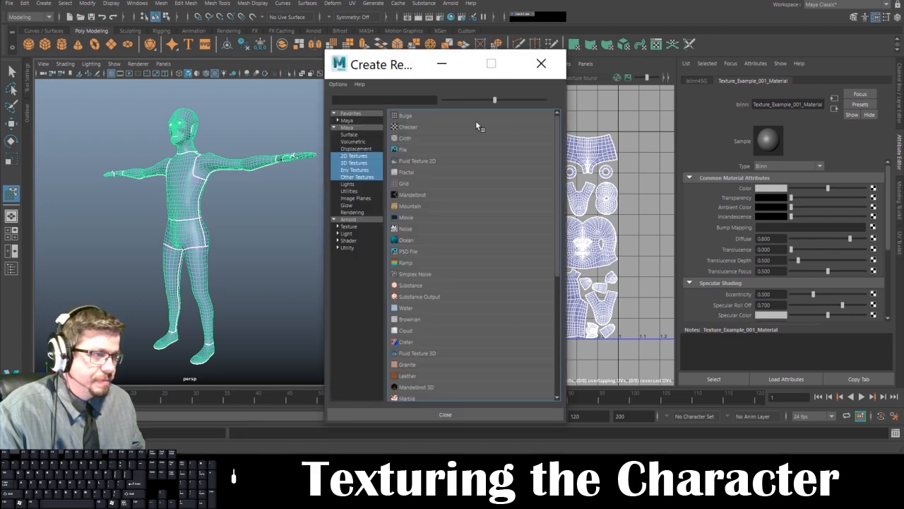
{"action": "left_click", "coordinate": [402, 151]}
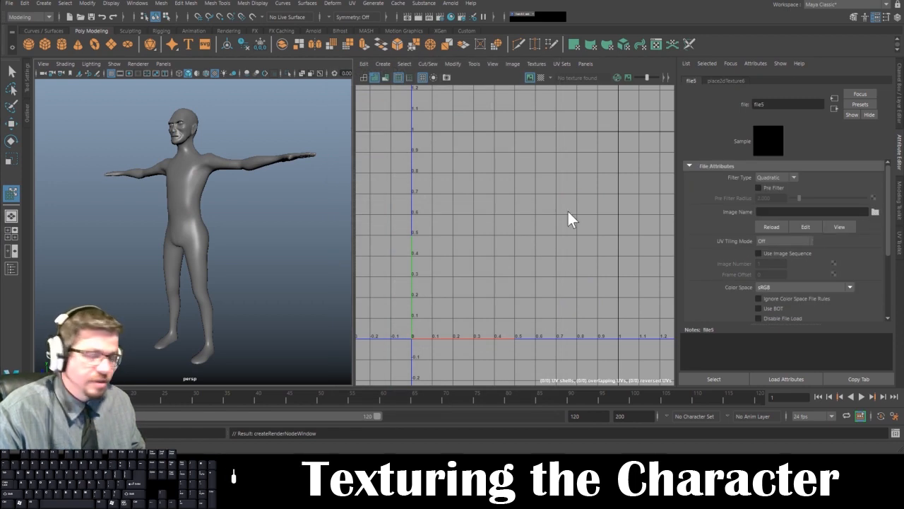
{"action": "left_click_drag", "start_coordinate": [578, 34], "coordinate": [664, 41]}
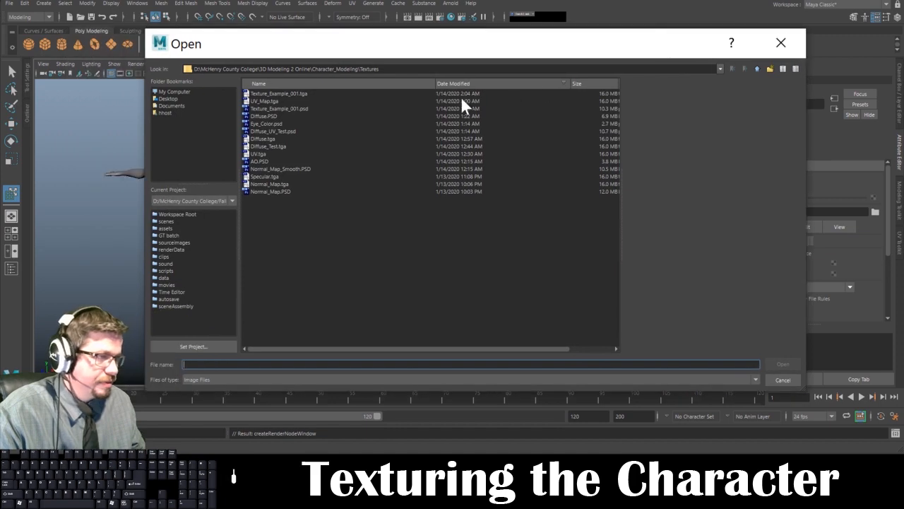
{"action": "left_click", "coordinate": [301, 93]}
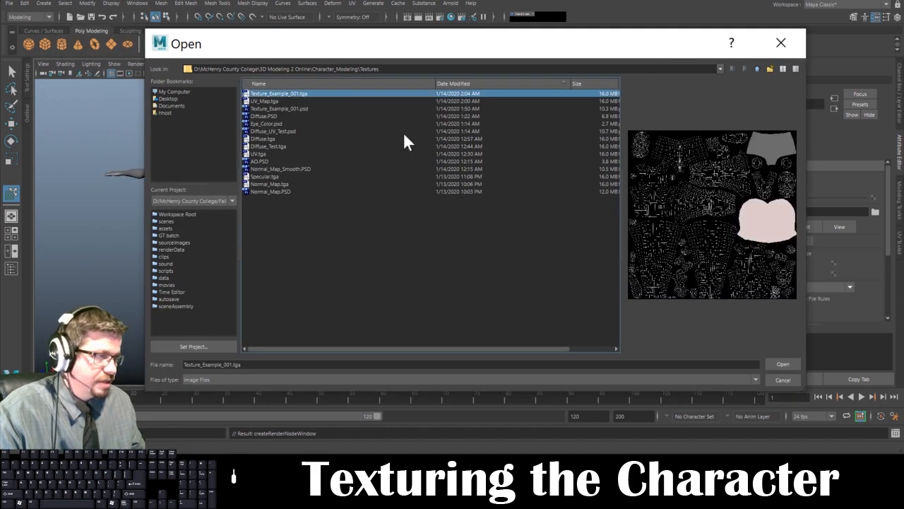
{"action": "left_click", "coordinate": [780, 364]}
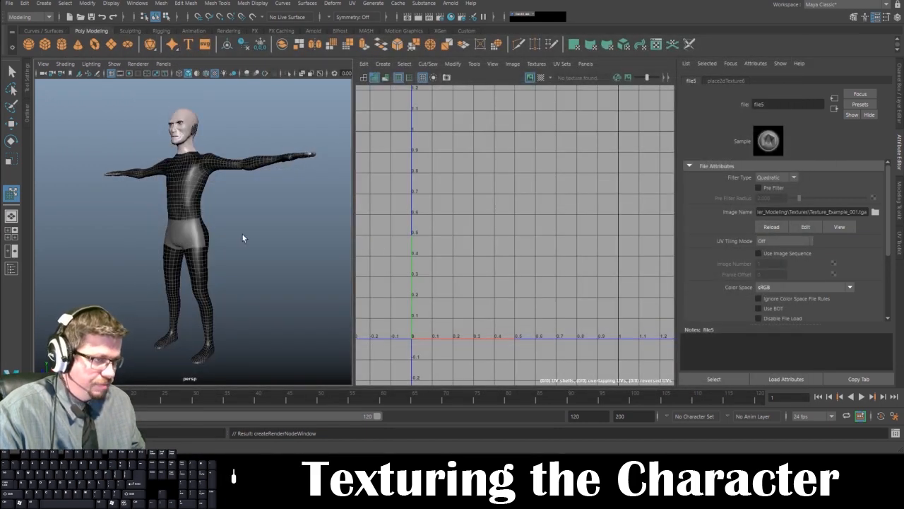
- Turn on textured shaded display, clear the selection and examine the applied texture on the character's head, torso and shorts
{"action": "scroll", "coordinate": [243, 234], "scroll_direction": "up", "scroll_amount": 1}
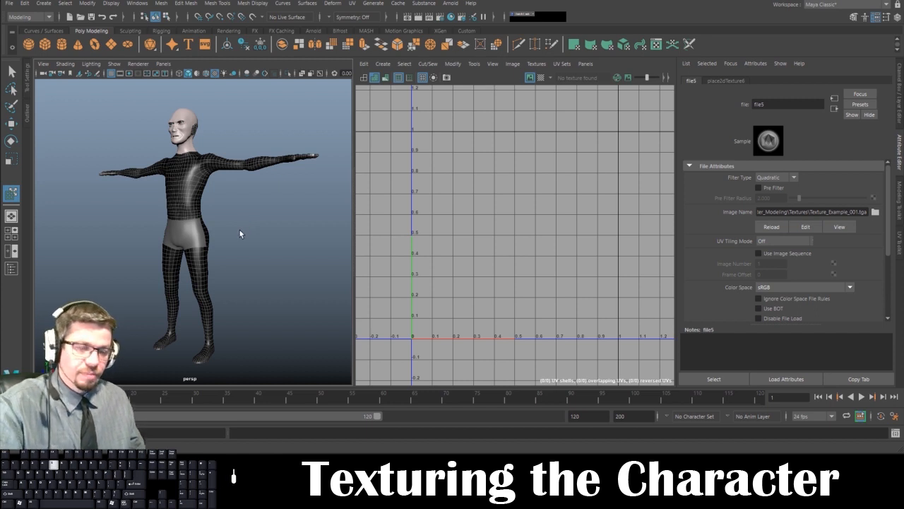
{"action": "key", "text": "5"}
{"action": "key", "text": "6"}
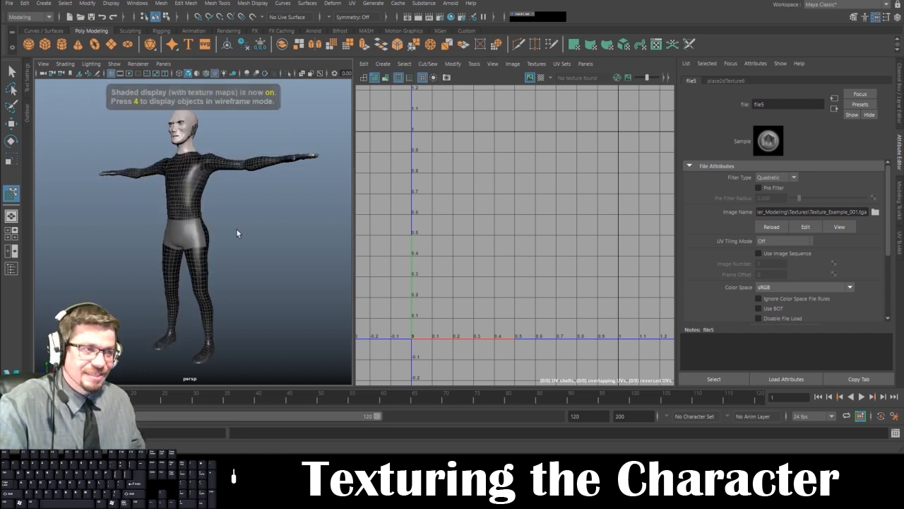
{"action": "left_click", "coordinate": [239, 213]}
{"action": "mouse_move", "coordinate": [239, 213]}
{"action": "left_mouse_down"}
{"action": "mouse_move", "coordinate": [313, 221]}
{"action": "mouse_move", "coordinate": [176, 152]}
{"action": "mouse_move", "coordinate": [232, 259]}
{"action": "mouse_move", "coordinate": [124, 211]}
{"action": "mouse_move", "coordinate": [206, 250]}
{"action": "mouse_move", "coordinate": [142, 237]}
{"action": "mouse_move", "coordinate": [268, 266]}
{"action": "mouse_move", "coordinate": [236, 232]}
{"action": "mouse_move", "coordinate": [238, 178]}
{"action": "mouse_move", "coordinate": [216, 115]}
{"action": "left_mouse_up"}
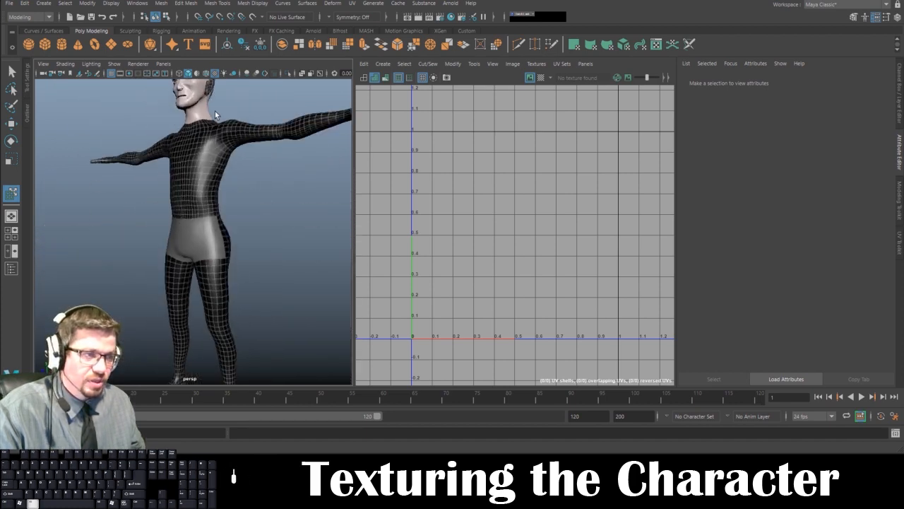
{"action": "left_click_drag", "start_coordinate": [203, 159], "coordinate": [203, 245]}
{"action": "left_click_drag", "start_coordinate": [229, 113], "coordinate": [199, 133]}
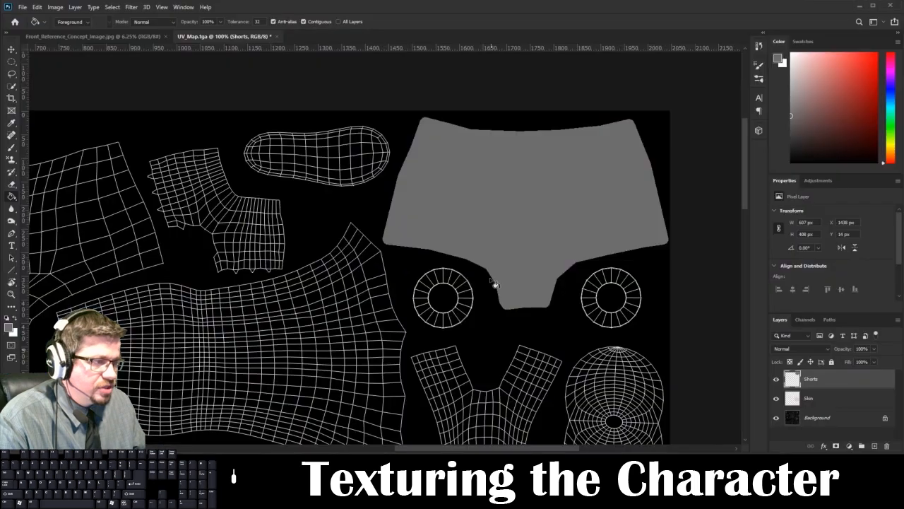
- Switch to Photoshop and open Diffuse_UV_Test.psd from the Textures folder
{"action": "left_click", "coordinate": [22, 8]}
{"action": "left_click", "coordinate": [36, 27]}
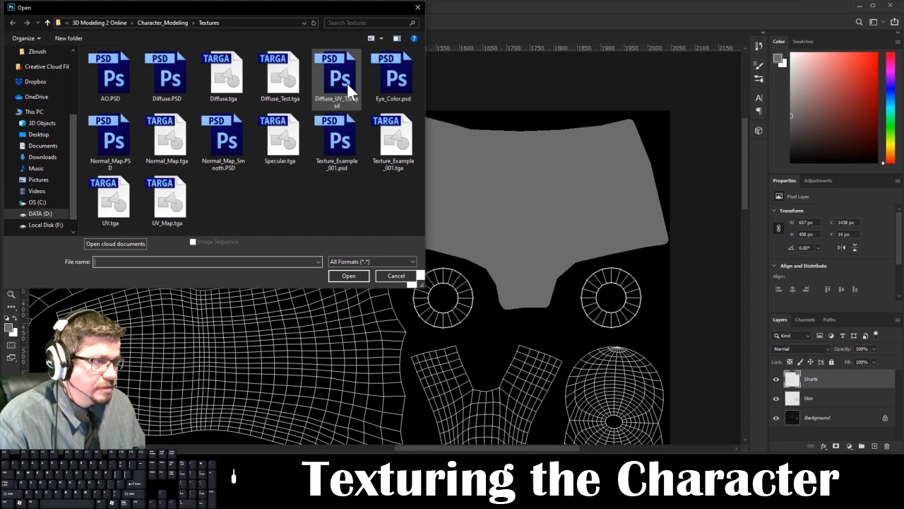
{"action": "left_click", "coordinate": [347, 82]}
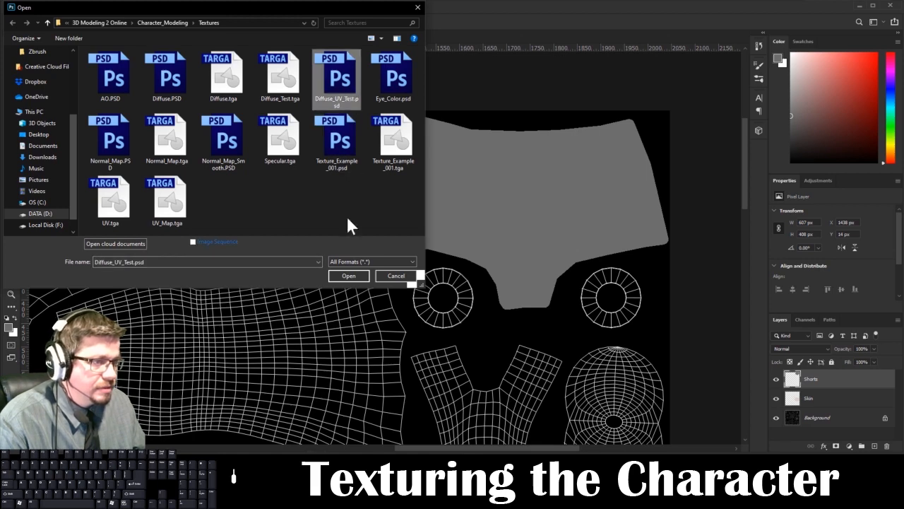
{"action": "left_click", "coordinate": [347, 273]}
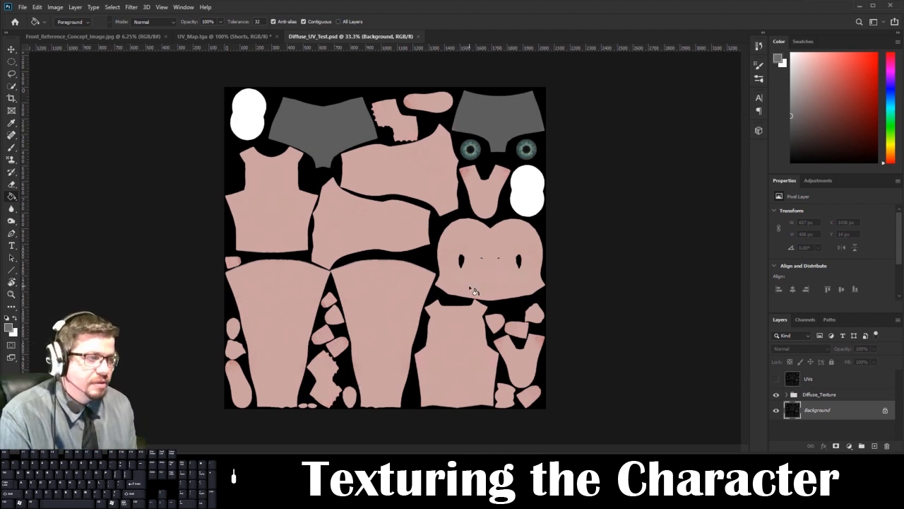
- Compare the finished diffuse texture with and without its UVs wireframe layer, leaving that layer hidden
{"action": "left_click", "coordinate": [776, 380]}
{"action": "left_click", "coordinate": [776, 381]}
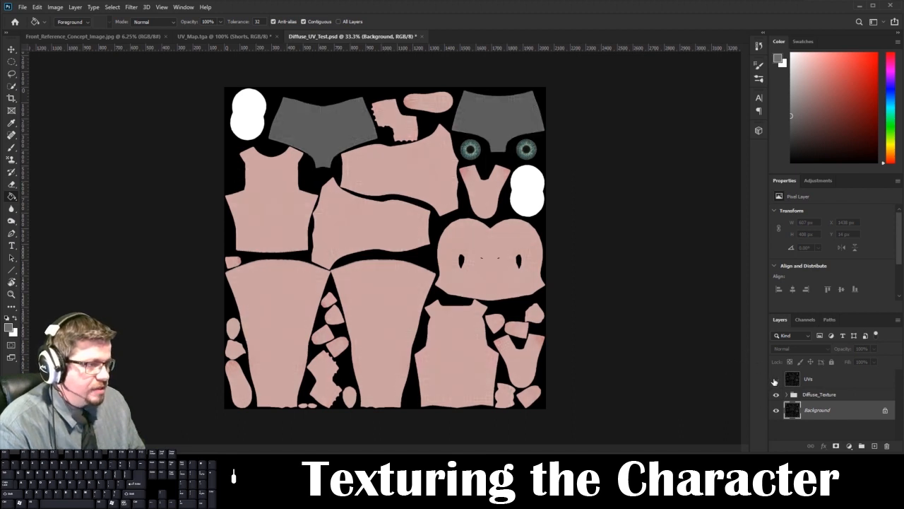
{"action": "left_click", "coordinate": [776, 380]}
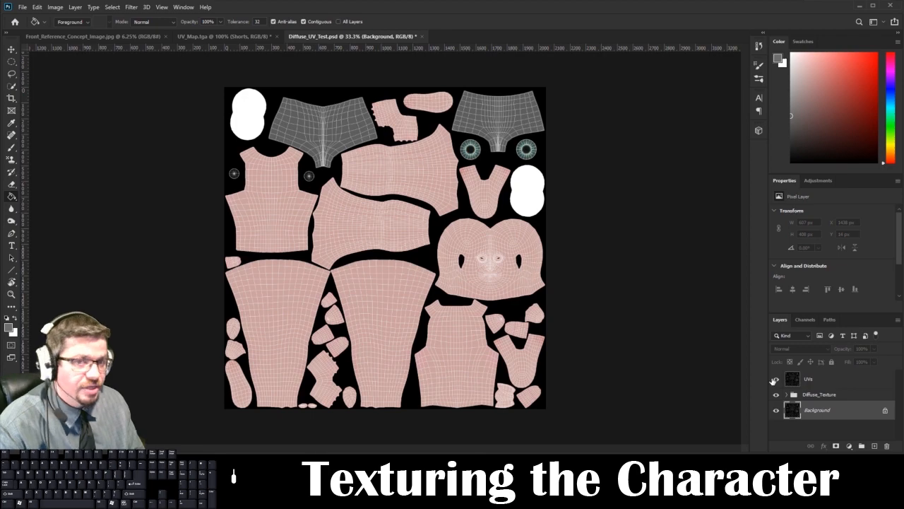
{"action": "left_click", "coordinate": [777, 380]}
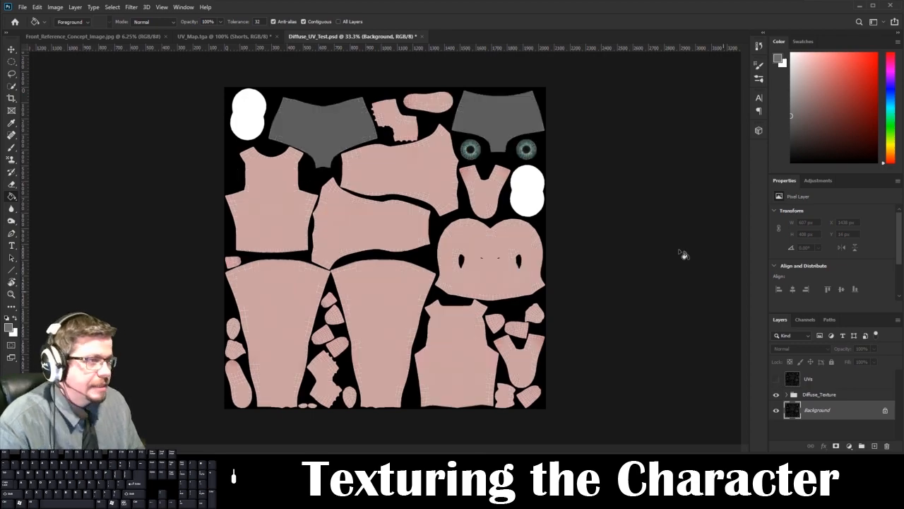
- Return to the UV_Map.tga document, fit it on screen and compare it with the Background layer hidden and shown
{"action": "left_click", "coordinate": [219, 35]}
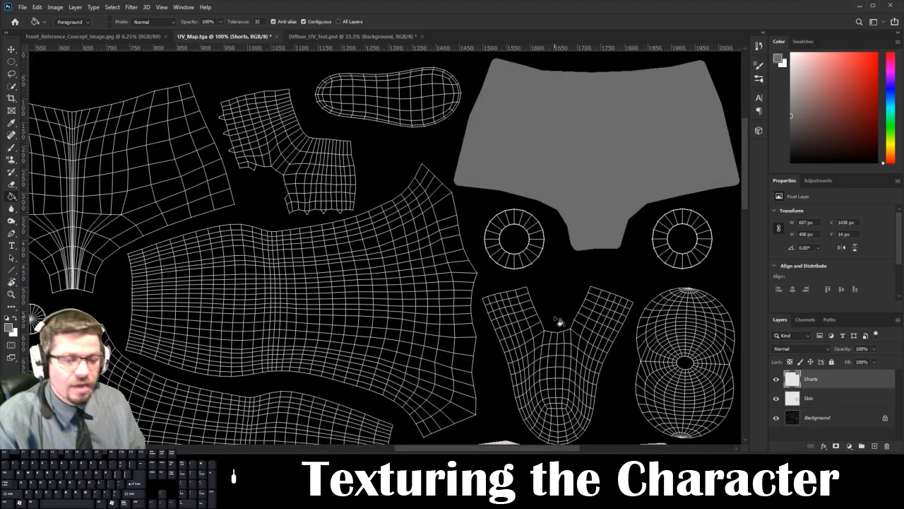
{"action": "key", "text": "ctrl+0"}
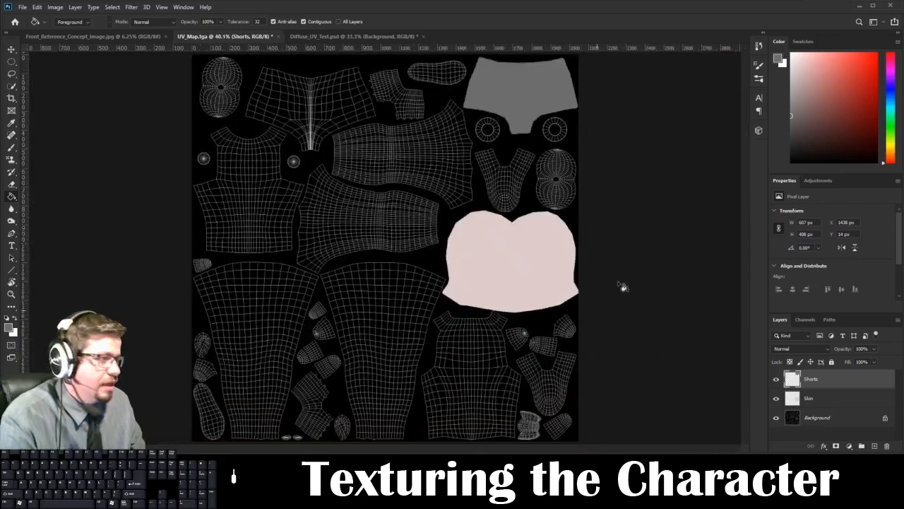
{"action": "left_click", "coordinate": [777, 418]}
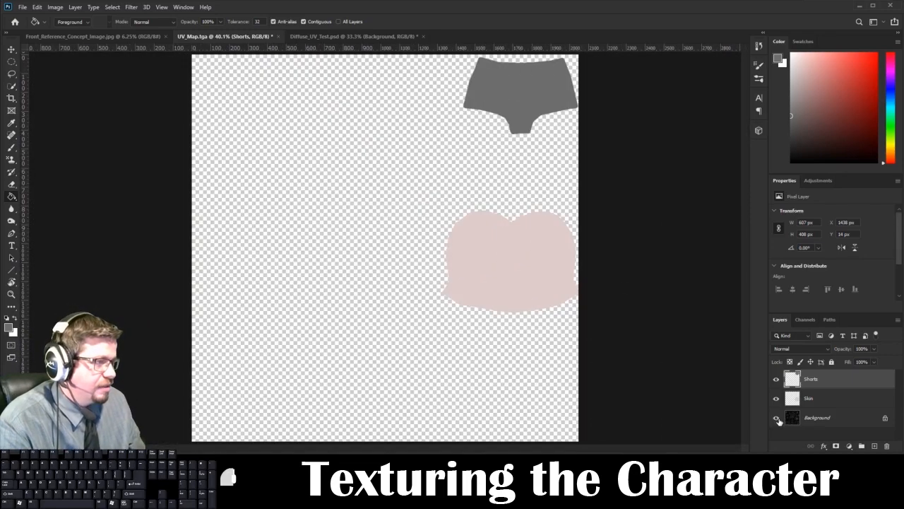
{"action": "left_click", "coordinate": [777, 418]}
{"action": "left_click", "coordinate": [777, 418]}
{"action": "left_click", "coordinate": [777, 419]}
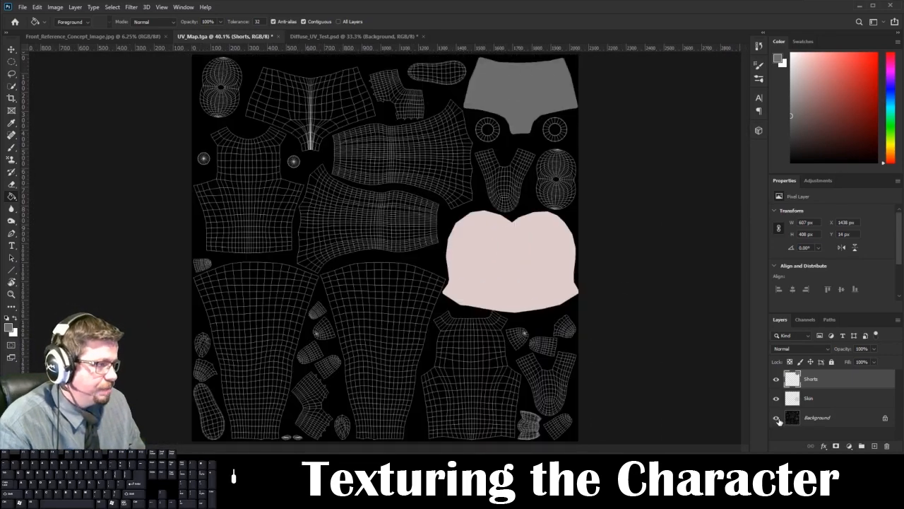
- Duplicate the Background layer and place the copy above the Shorts layer at the top of the stack
{"action": "left_click", "coordinate": [811, 419]}
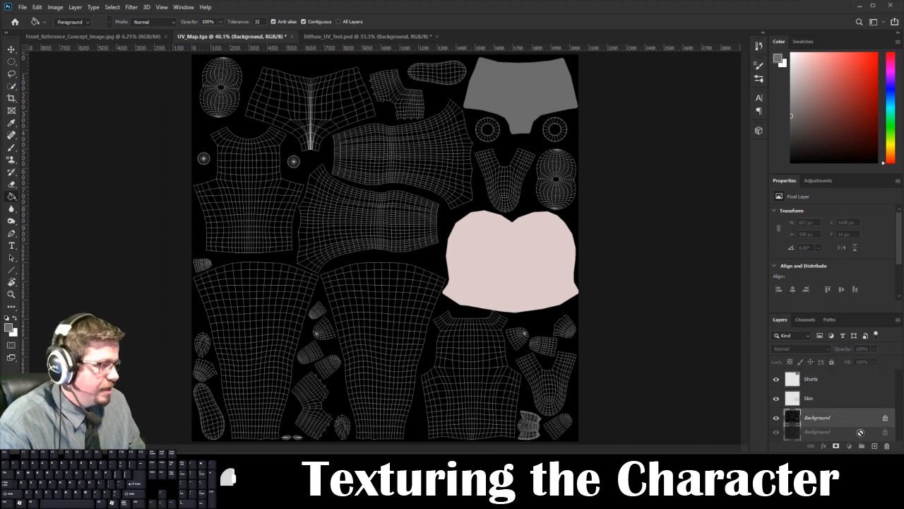
{"action": "left_click_drag", "start_coordinate": [838, 420], "coordinate": [876, 446]}
{"action": "left_click_drag", "start_coordinate": [844, 420], "coordinate": [842, 373]}
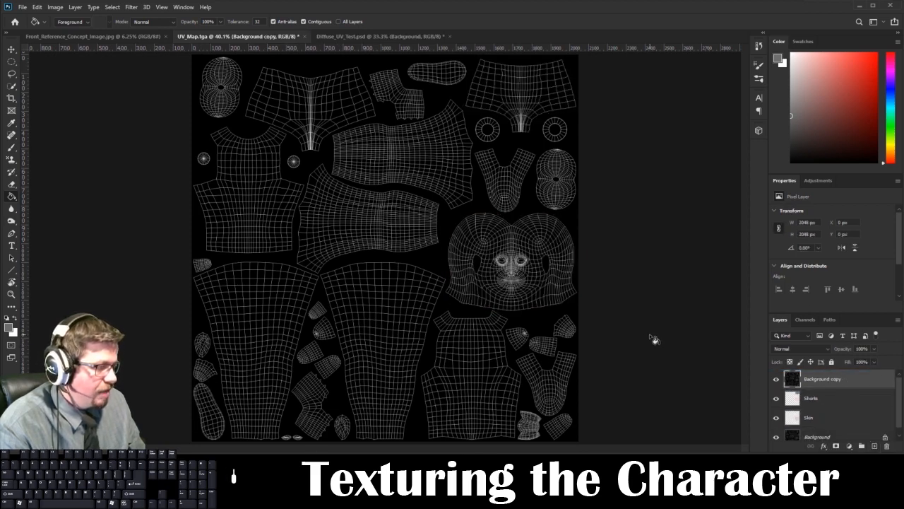
- Set the duplicated background layer's blend mode to Screen so the UV wireframe overlays the painted colours
{"action": "left_click", "coordinate": [786, 348]}
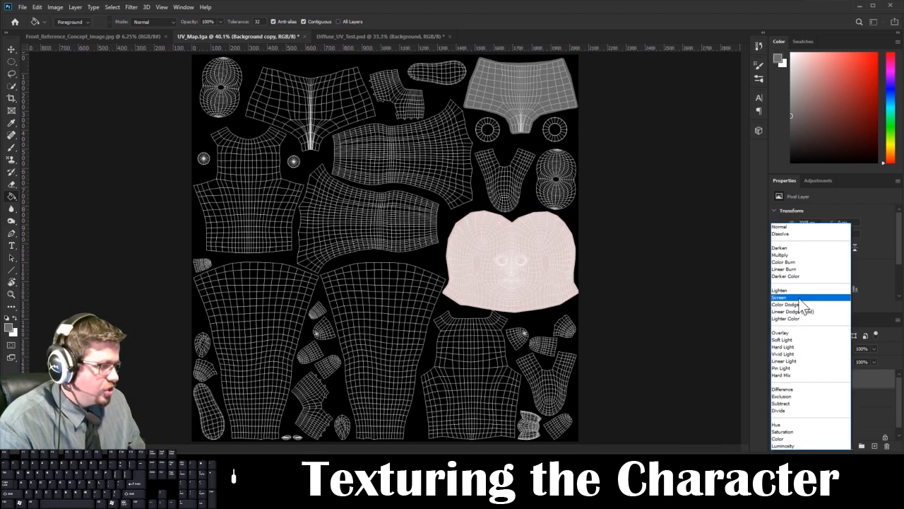
{"action": "left_click", "coordinate": [800, 299]}
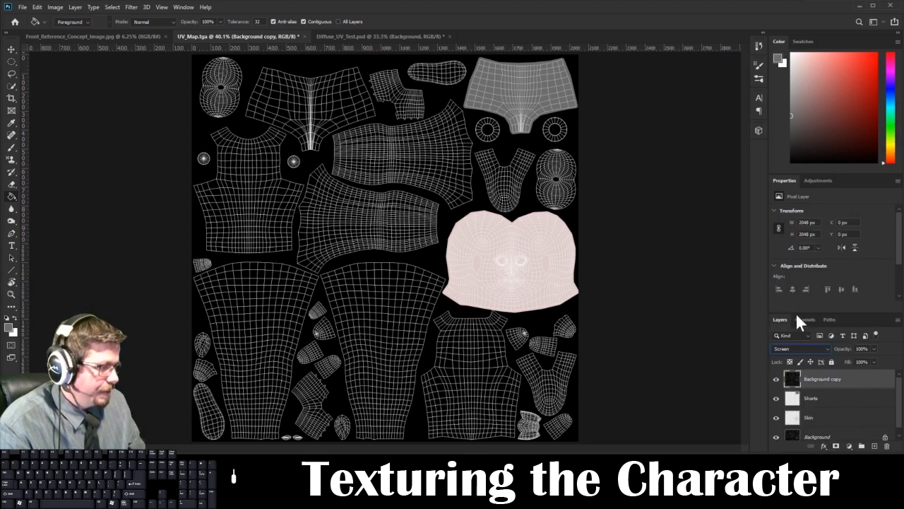
{"action": "left_click", "coordinate": [784, 347]}
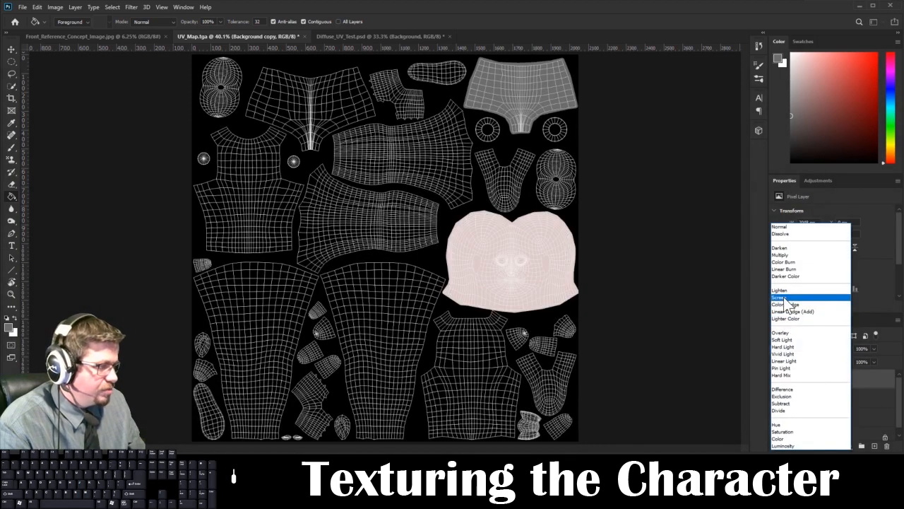
{"action": "left_click", "coordinate": [786, 300]}
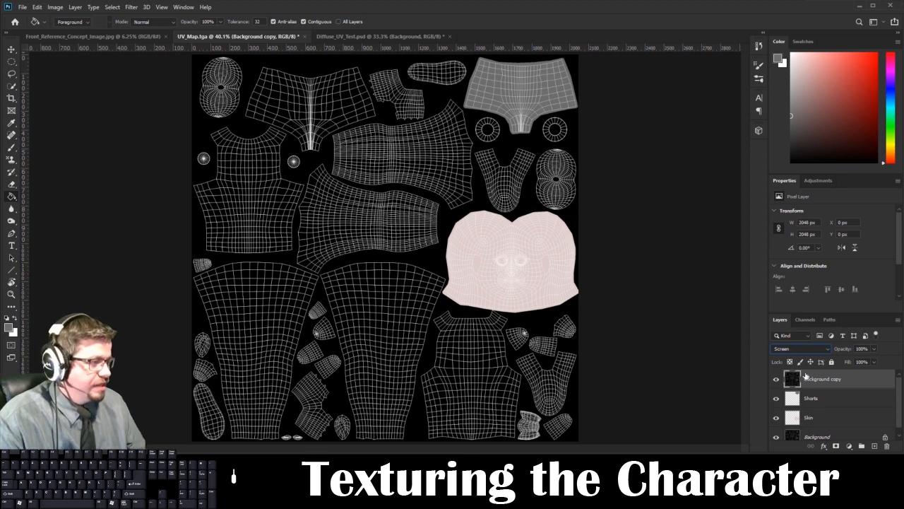
- Rename the duplicated background layer UV_Overlay
{"action": "double_click", "coordinate": [834, 379]}
{"action": "type", "text": "UVs"}
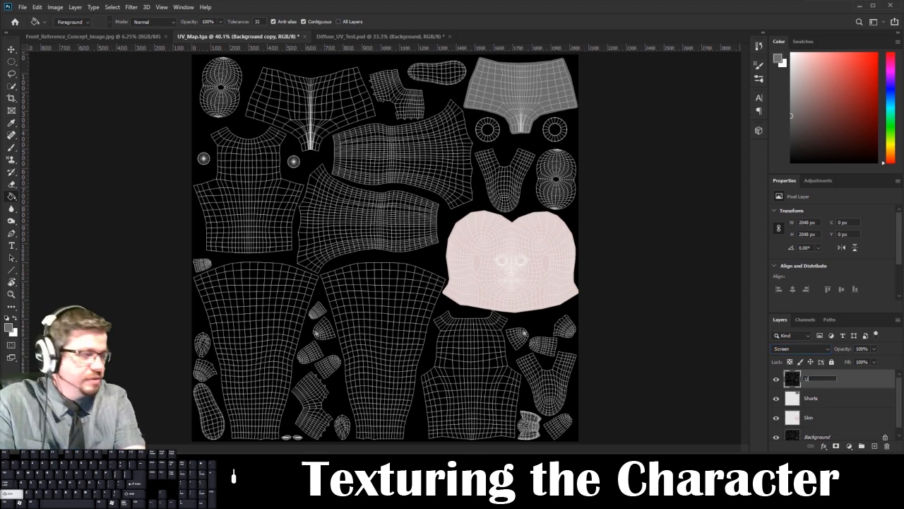
{"action": "type", "text": "_Ove"}
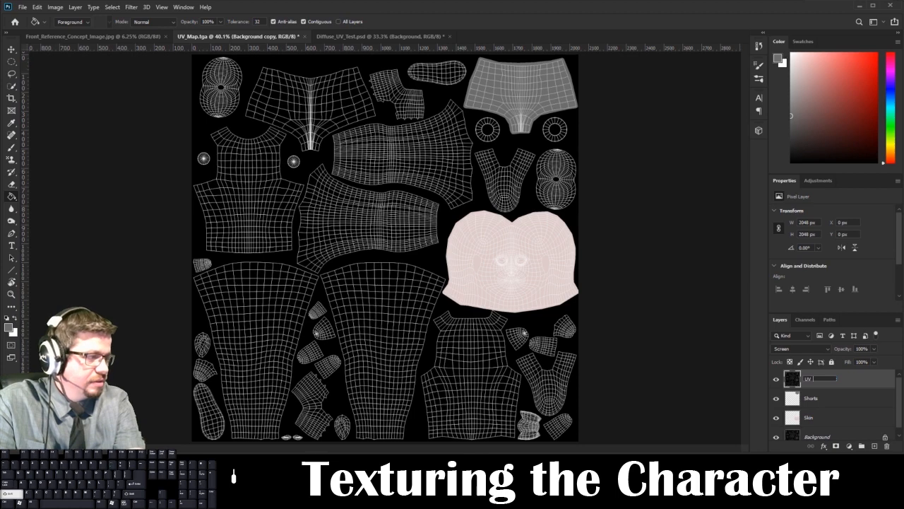
{"action": "type", "text": "rlay"}
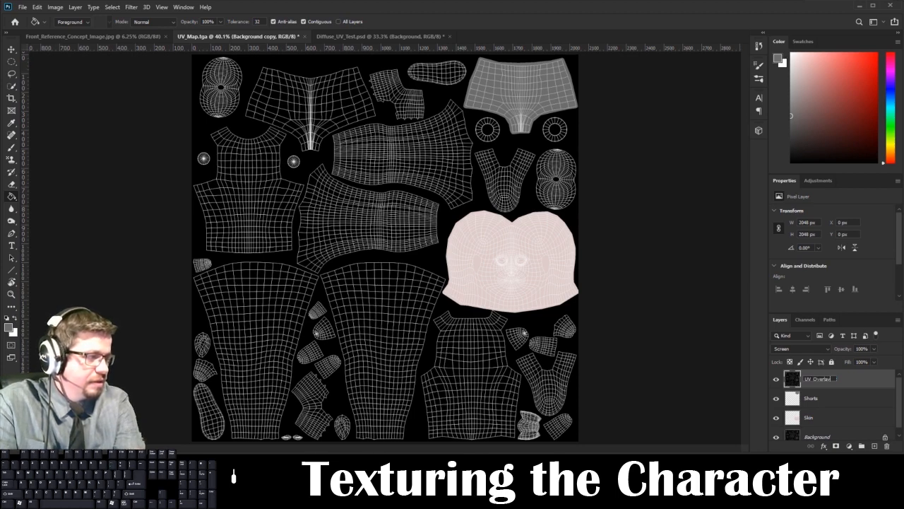
{"action": "key", "text": "Return"}
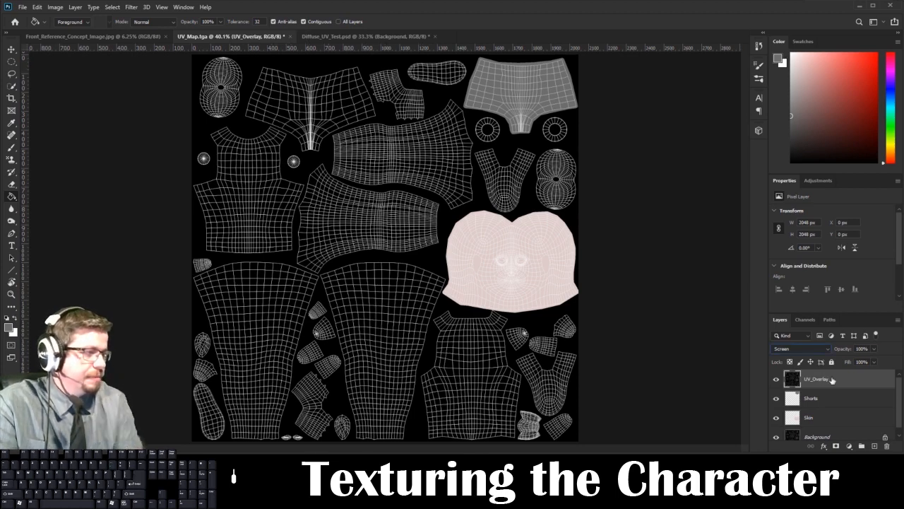
- Compare the painted colours with and without the UV_Overlay wireframe, leaving the UV_Overlay layer hidden
{"action": "left_click", "coordinate": [777, 380]}
{"action": "left_click", "coordinate": [777, 380]}
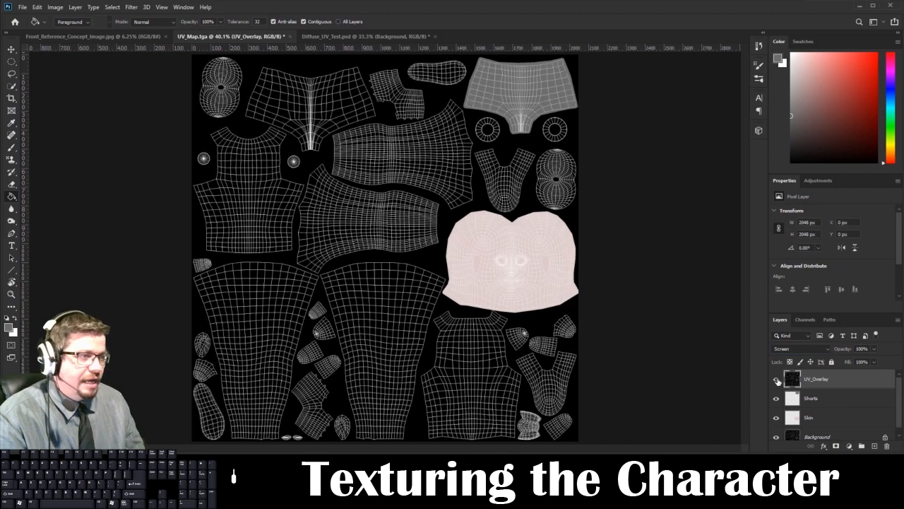
{"action": "left_click", "coordinate": [777, 380]}
{"action": "left_click", "coordinate": [777, 380]}
{"action": "left_click", "coordinate": [778, 380]}
{"action": "left_click", "coordinate": [777, 380]}
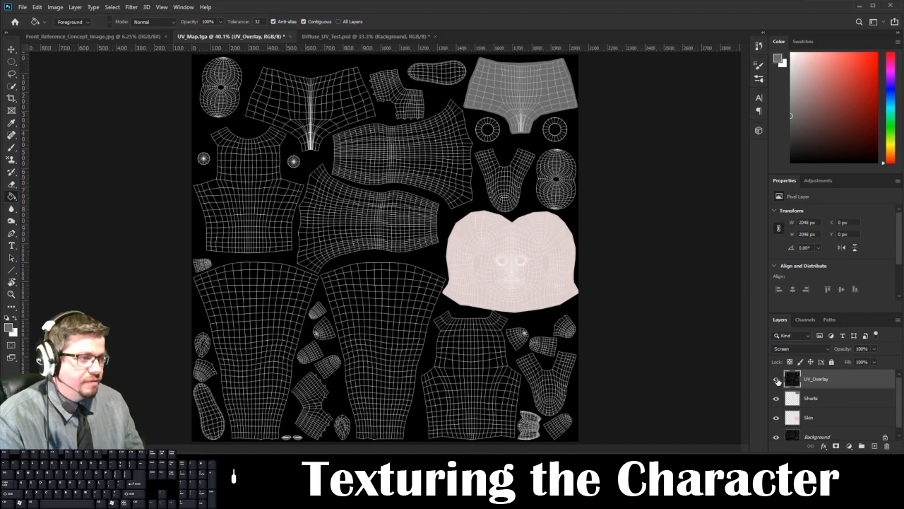
{"action": "left_click", "coordinate": [778, 381]}
{"action": "left_click", "coordinate": [778, 380]}
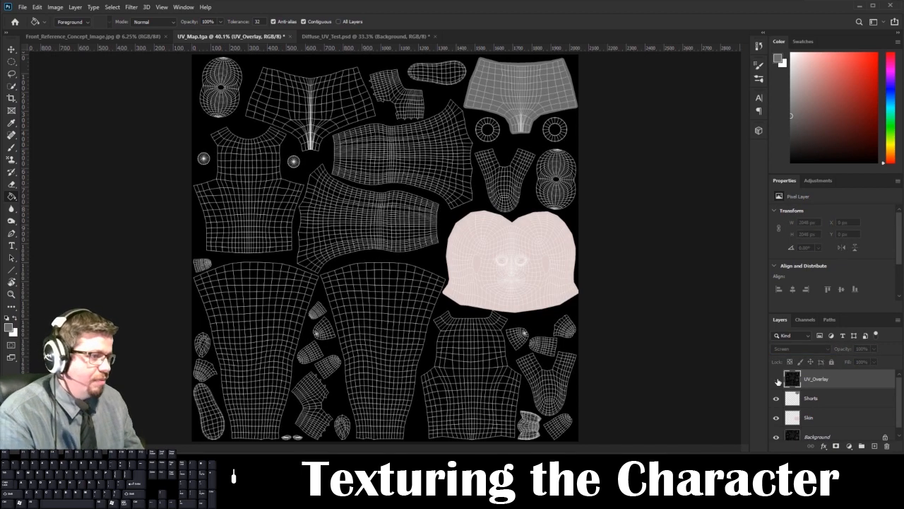
{"action": "left_click", "coordinate": [778, 380]}
{"action": "left_click", "coordinate": [778, 380]}
{"action": "left_click", "coordinate": [777, 380]}
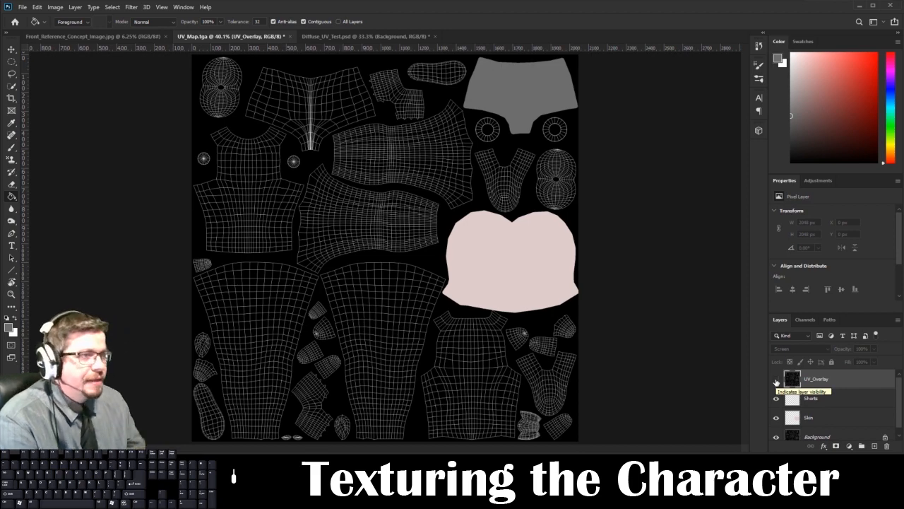
- Bring up the Diffuse_UV_Test.psd document and open Eye_Color.psd from the Textures folder
{"action": "left_click", "coordinate": [347, 37]}
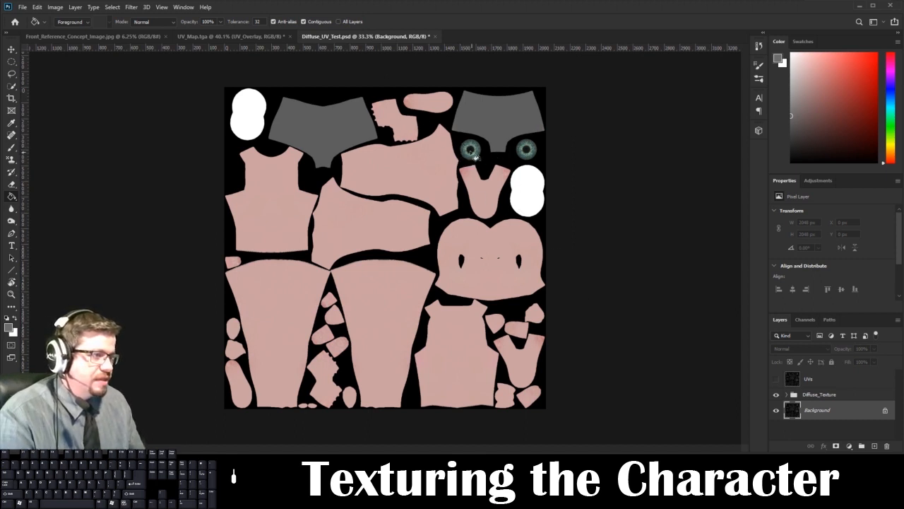
{"action": "left_click", "coordinate": [22, 6]}
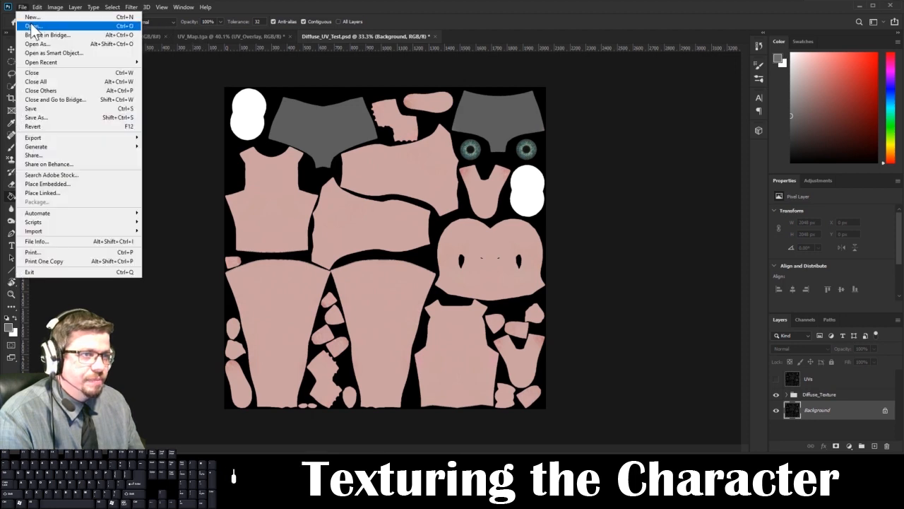
{"action": "left_click", "coordinate": [32, 31]}
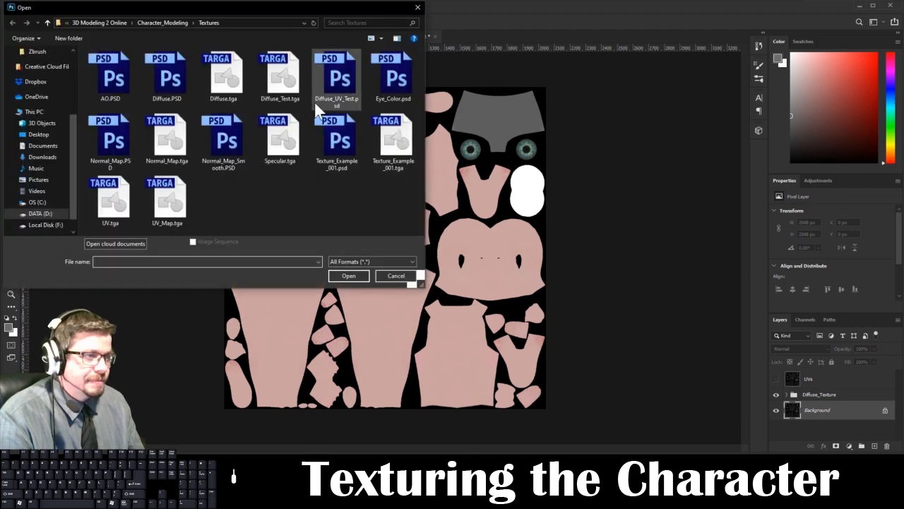
{"action": "left_click", "coordinate": [377, 90]}
{"action": "left_click", "coordinate": [357, 275]}
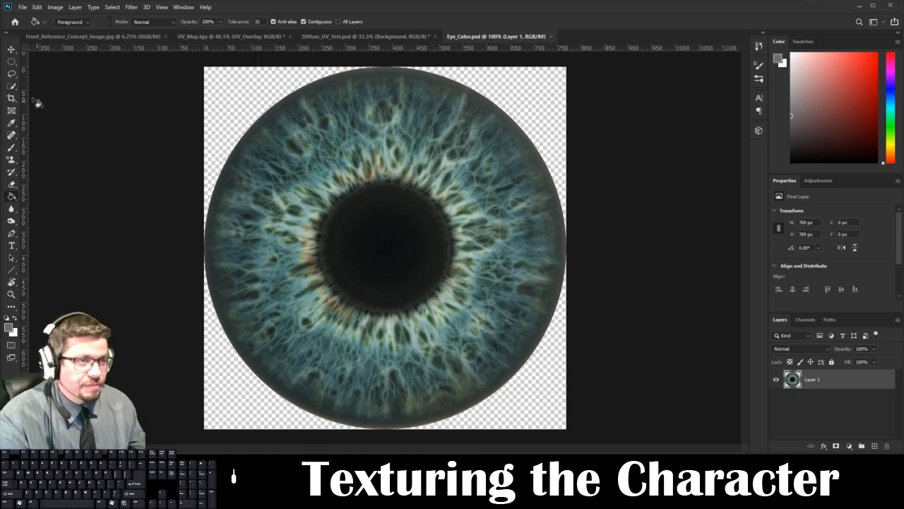
- Copy a circular iris selection about 735 px across into Diffuse_UV_Test.psd and place its layer above the Diffuse_Texture group
{"action": "left_click", "coordinate": [12, 63]}
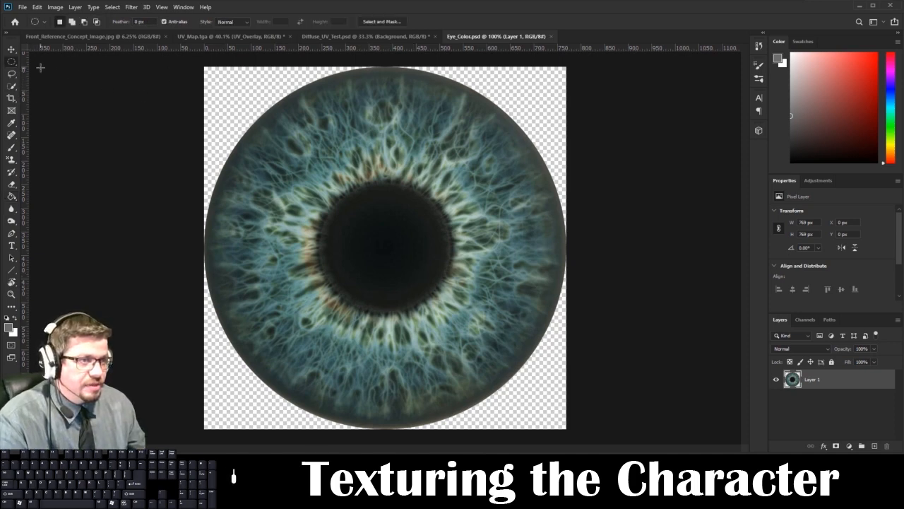
{"action": "left_click_drag", "start_coordinate": [12, 60], "coordinate": [38, 66]}
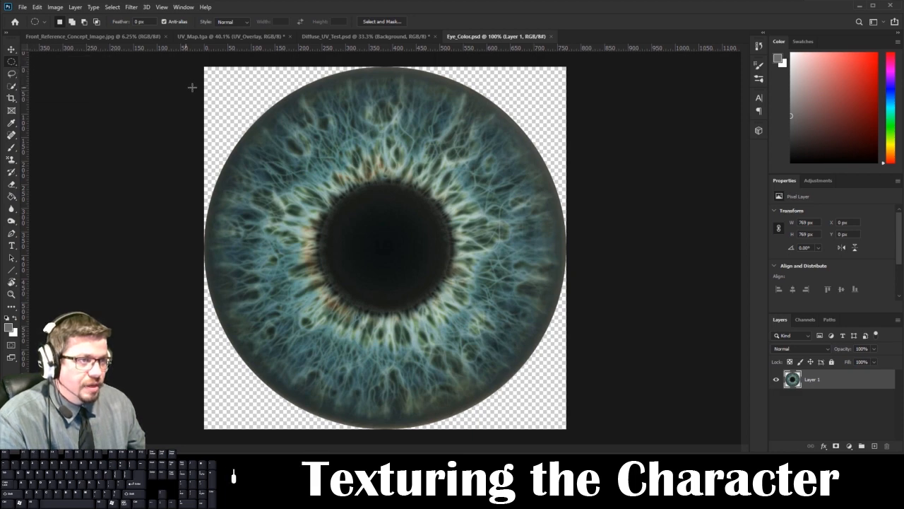
{"action": "left_click_drag", "start_coordinate": [207, 78], "coordinate": [714, 409]}
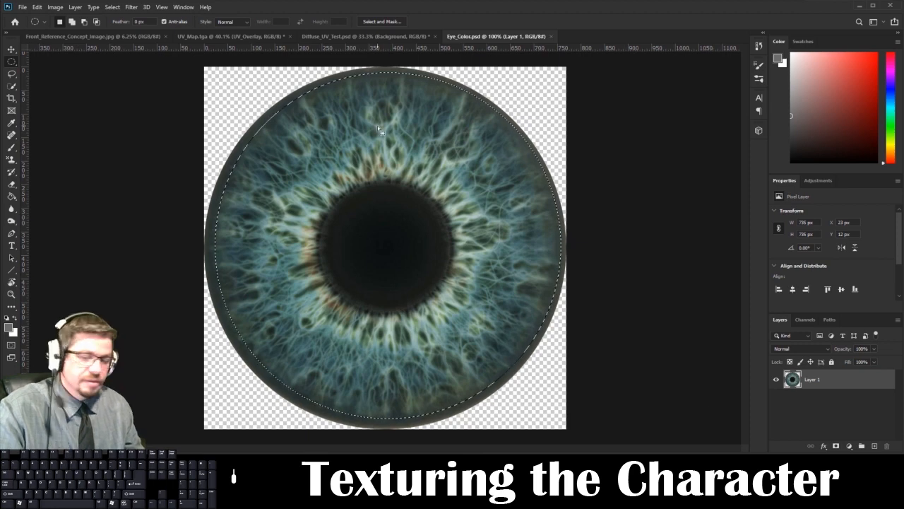
{"action": "left_click", "coordinate": [329, 36]}
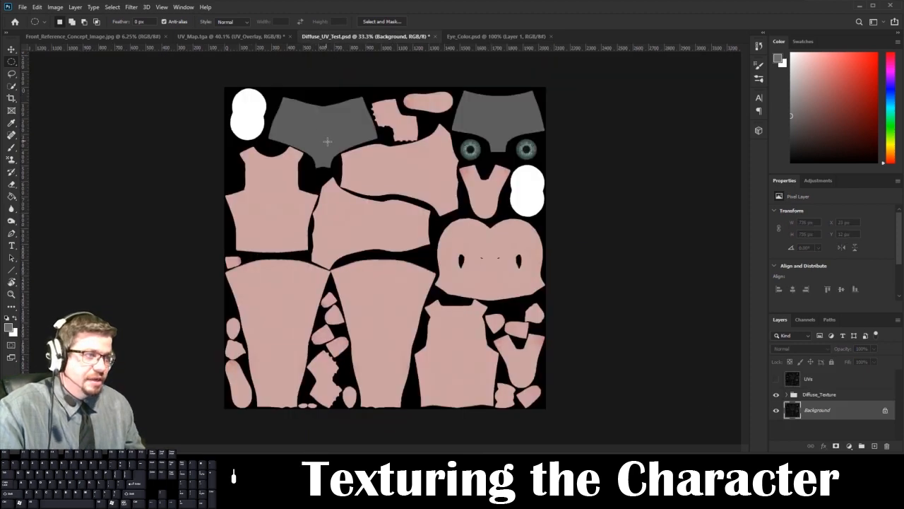
{"action": "key", "text": "ctrl+v"}
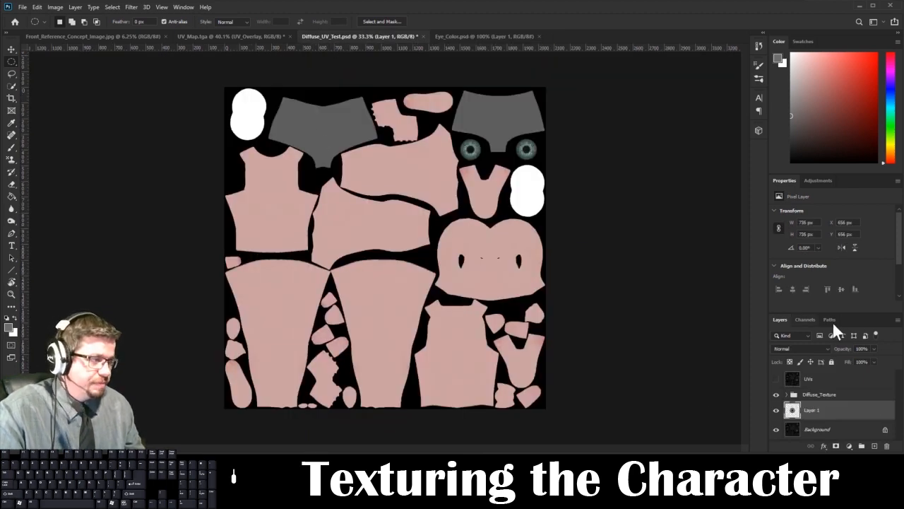
{"action": "left_click_drag", "start_coordinate": [818, 415], "coordinate": [823, 390]}
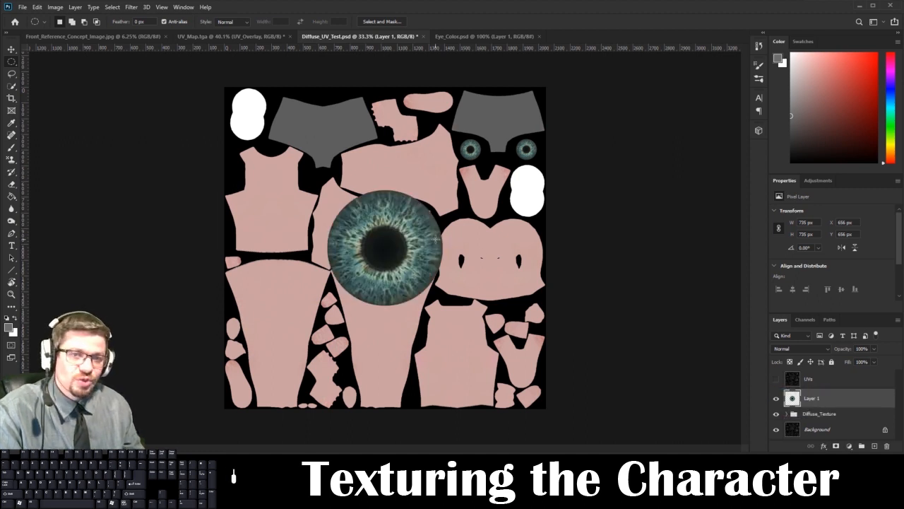
- Deselect the iris in Eye_Color.psd and try a smaller circular selection about 615 px across
{"action": "left_click", "coordinate": [460, 37]}
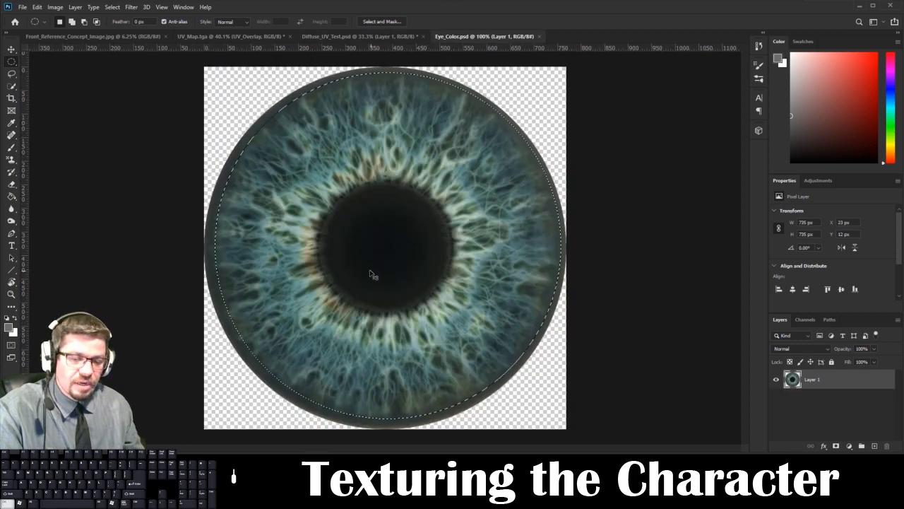
{"action": "key", "text": "ctrl+d"}
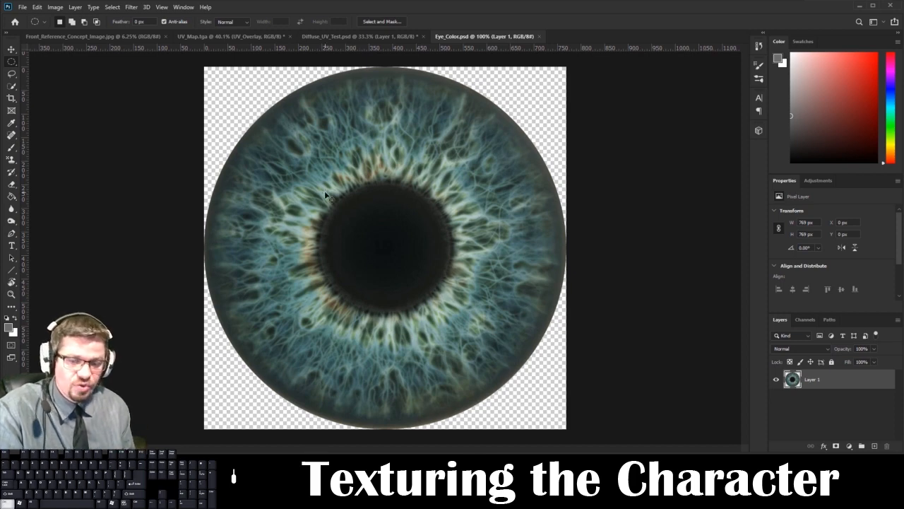
{"action": "key", "text": "ctrl+a"}
{"action": "key", "text": "ctrl+d"}
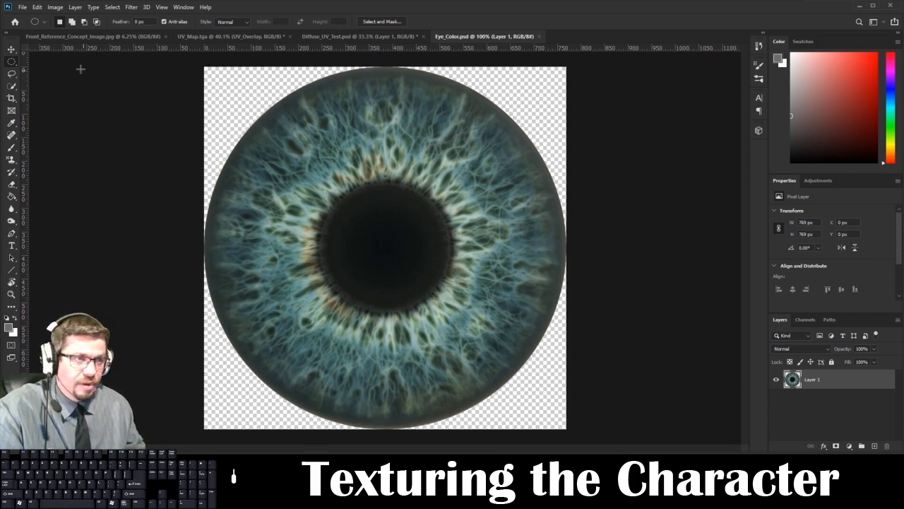
{"action": "left_click", "coordinate": [11, 63]}
{"action": "left_click_drag", "start_coordinate": [317, 111], "coordinate": [629, 381]}
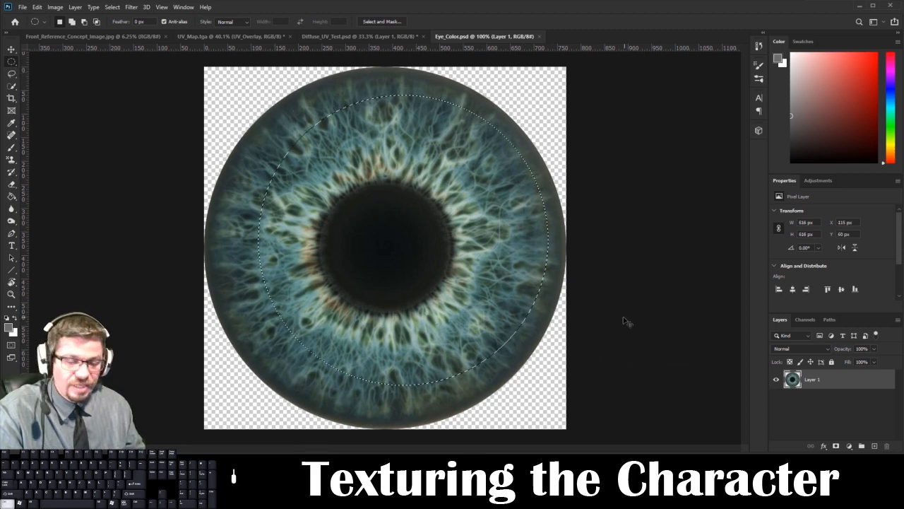
{"action": "key", "text": "ctrl+d"}
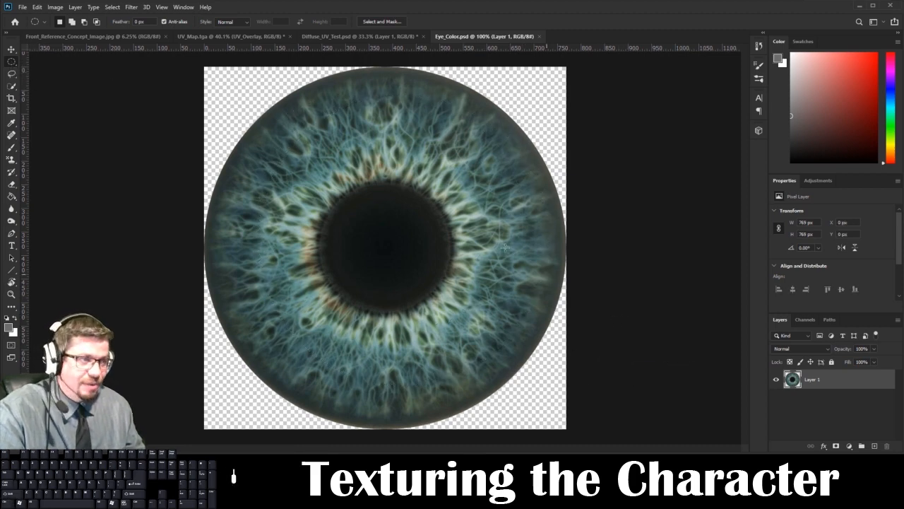
- In Diffuse_UV_Test.psd, set the pasted iris layer's opacity to 52% and show the UVs layer
{"action": "left_click", "coordinate": [230, 36]}
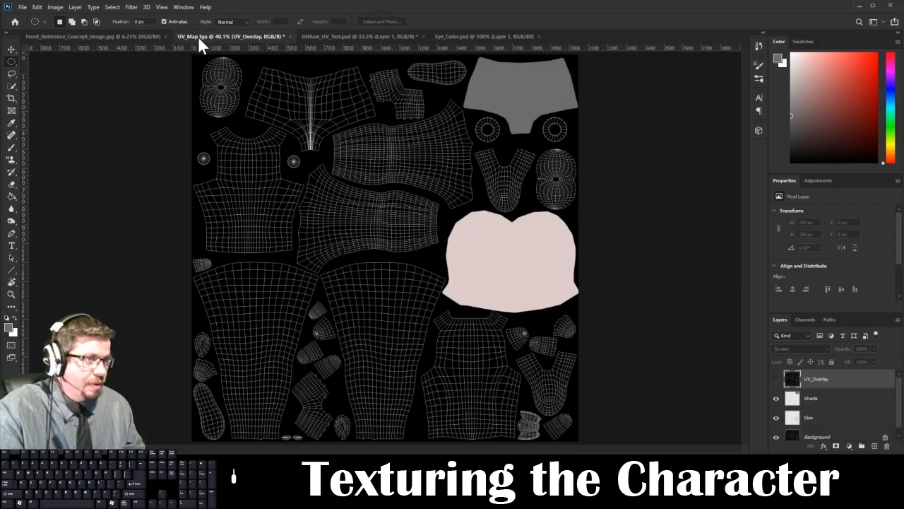
{"action": "left_click", "coordinate": [141, 37]}
{"action": "left_click", "coordinate": [325, 36]}
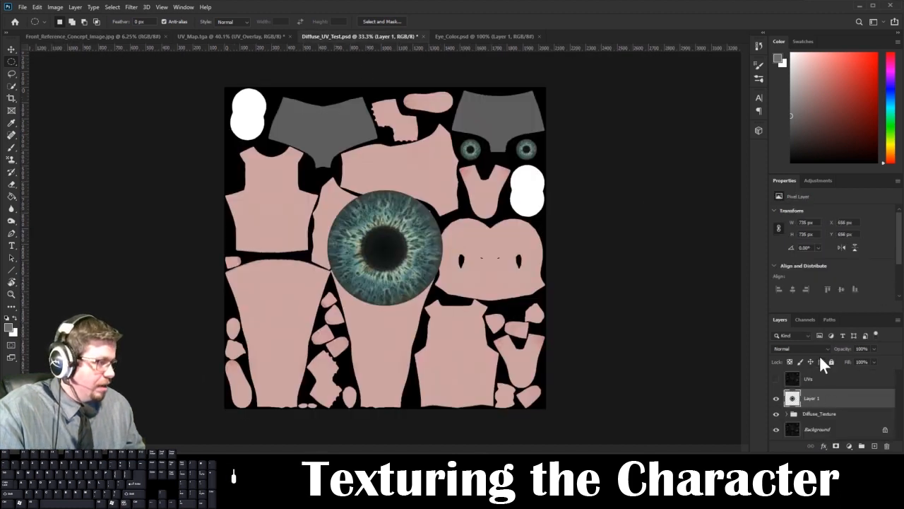
{"action": "left_click", "coordinate": [874, 349]}
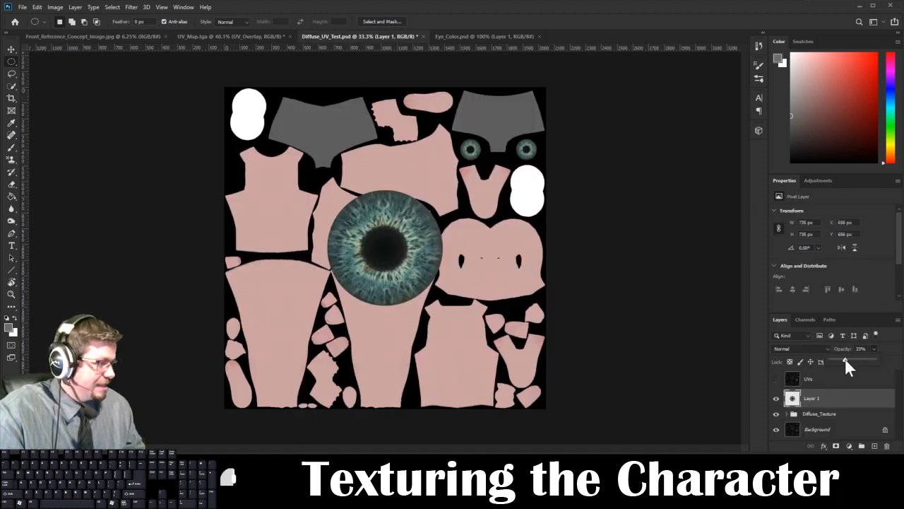
{"action": "left_click_drag", "start_coordinate": [850, 357], "coordinate": [853, 357]}
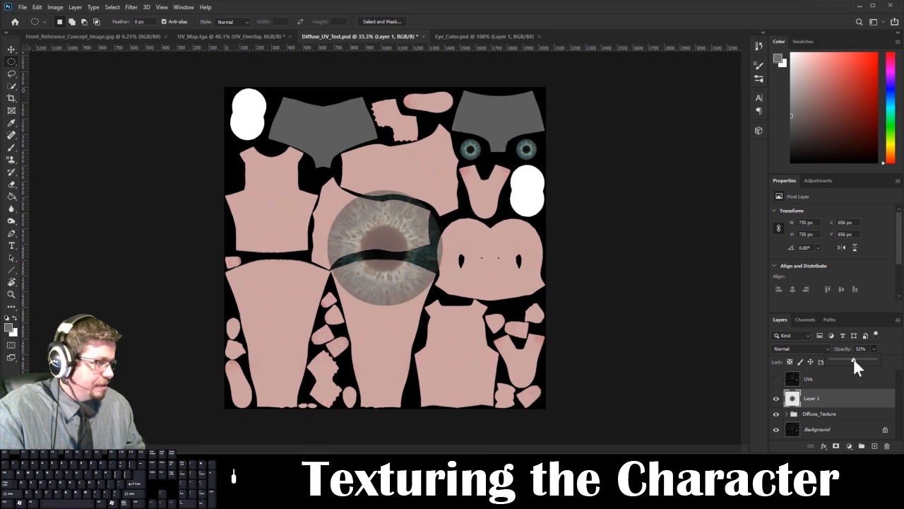
{"action": "left_click", "coordinate": [777, 379]}
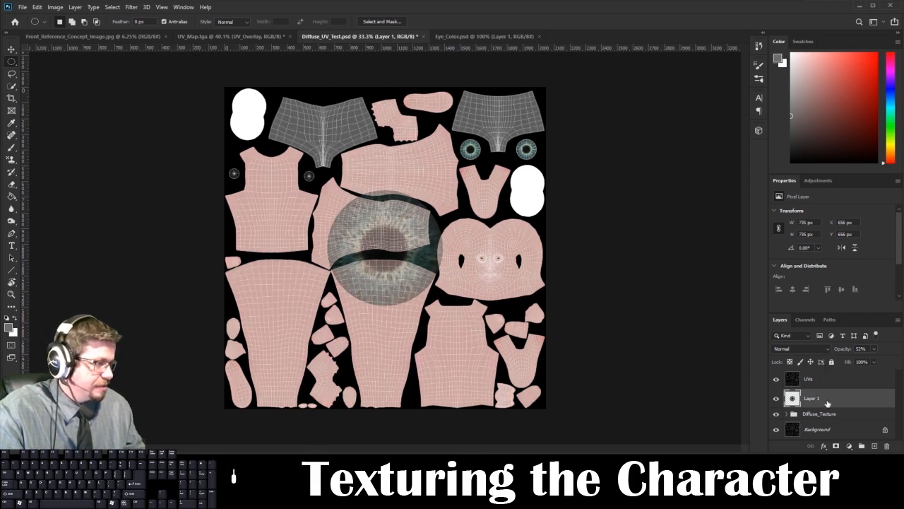
- Scale the pasted iris to 19.63% with Free Transform and fit it over the left of the two eye UV rings
{"action": "key", "text": "ctrl+t"}
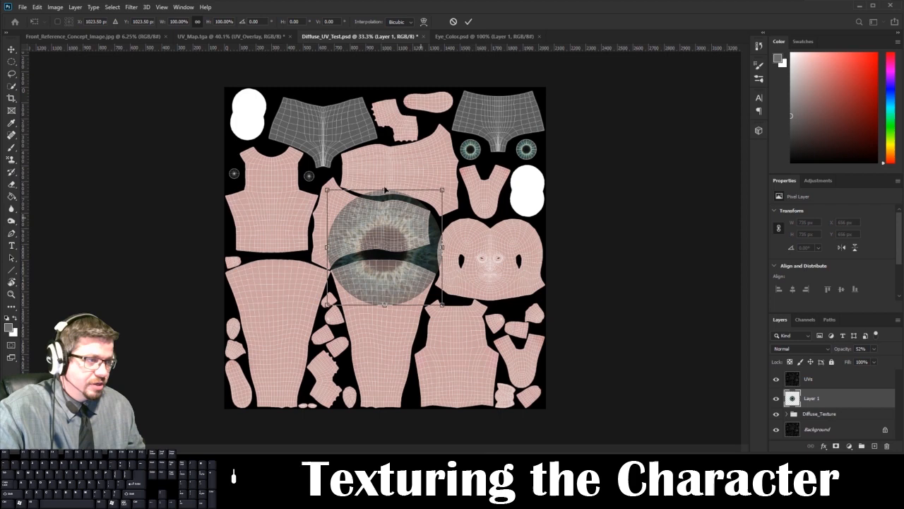
{"action": "left_click", "coordinate": [39, 7]}
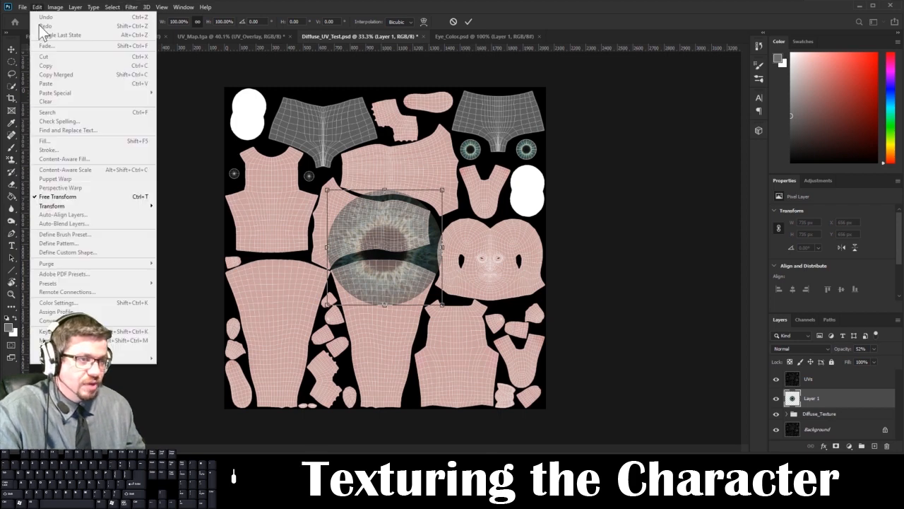
{"action": "left_click", "coordinate": [359, 241]}
{"action": "left_click_drag", "start_coordinate": [376, 250], "coordinate": [462, 150]}
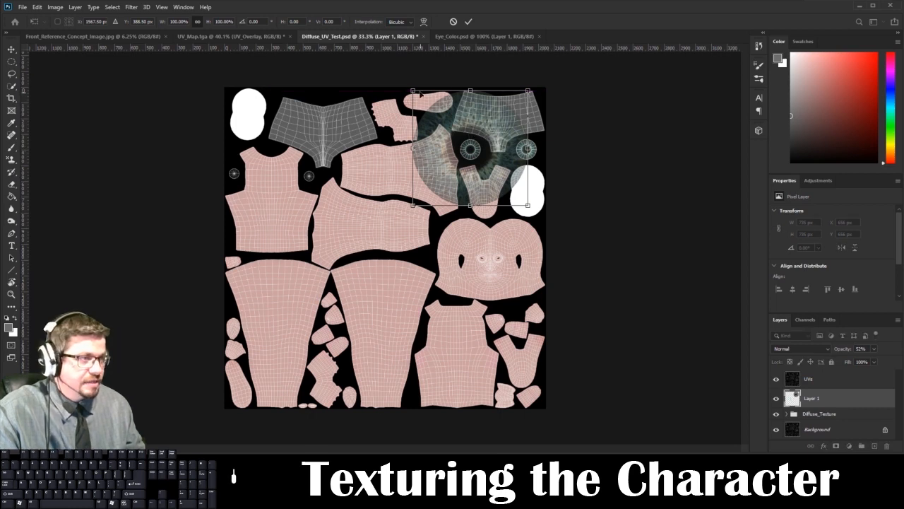
{"action": "left_click_drag", "start_coordinate": [420, 92], "coordinate": [471, 150]}
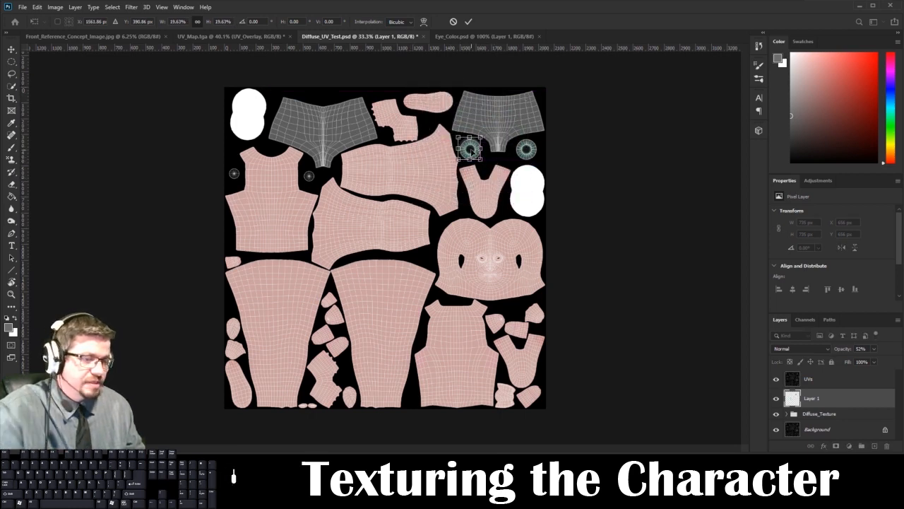
{"action": "key", "text": "Return"}
{"action": "key", "text": "m"}
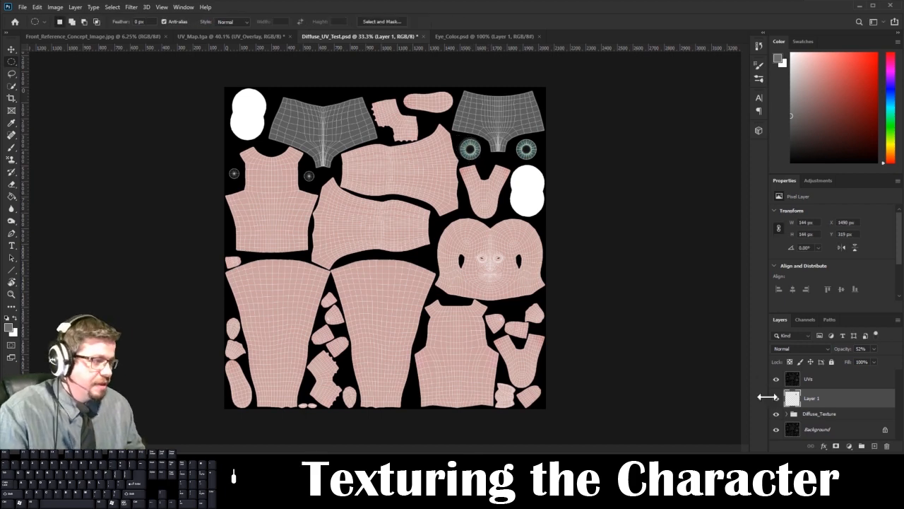
- Hide the UVs layer and delete the pasted iris layer, Layer 1
{"action": "left_click", "coordinate": [775, 399]}
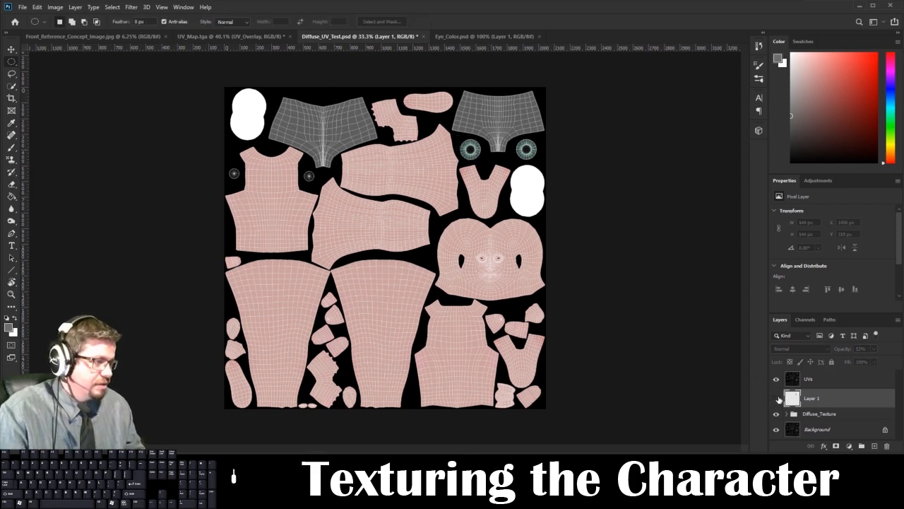
{"action": "left_click", "coordinate": [775, 381]}
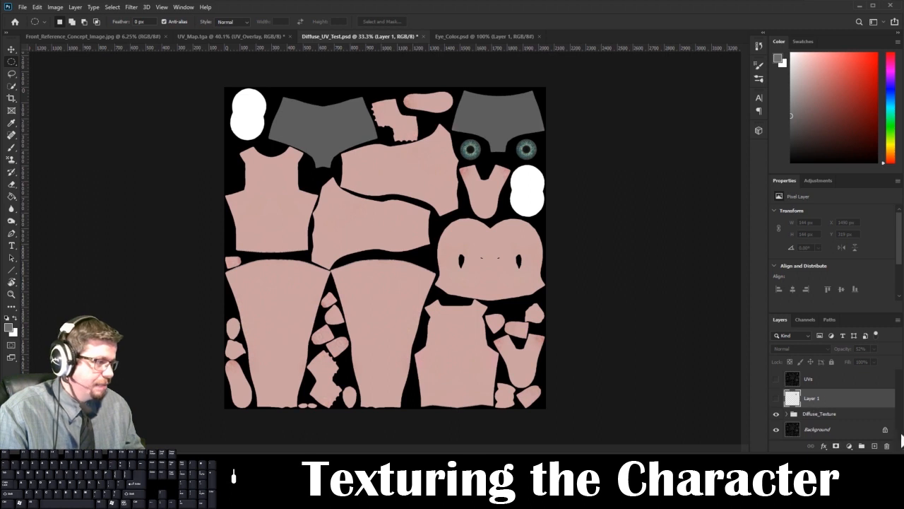
{"action": "left_click", "coordinate": [888, 445]}
{"action": "left_click", "coordinate": [407, 170]}
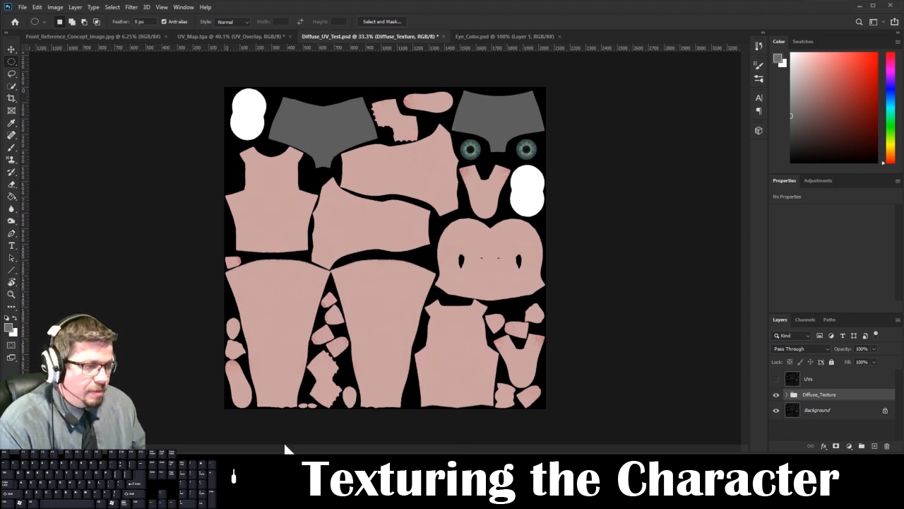
- Switch to Maya, assign the existing Texture_Example_001_Material to the character mesh, and deselect the mesh
{"action": "mouse_move", "coordinate": [267, 453]}
{"action": "left_click", "coordinate": [277, 417]}
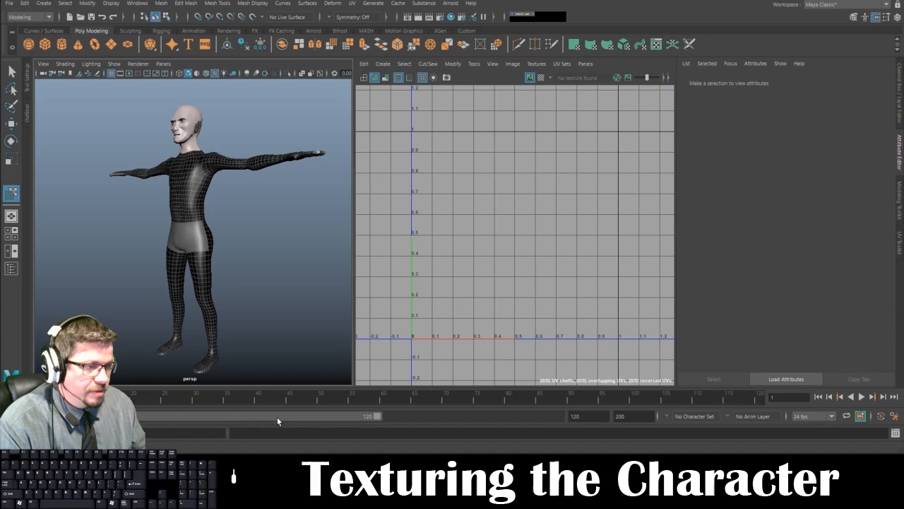
{"action": "left_click", "coordinate": [192, 183]}
{"action": "right_click", "coordinate": [194, 171]}
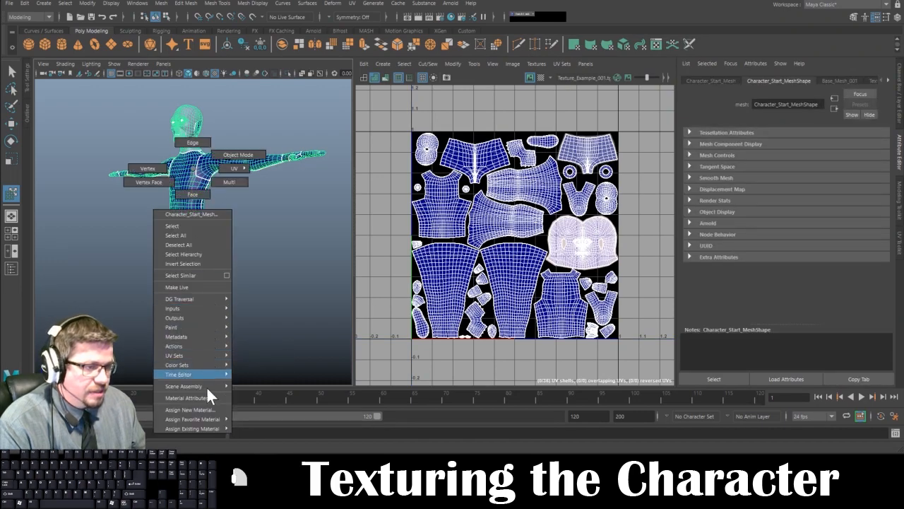
{"action": "mouse_move", "coordinate": [212, 429]}
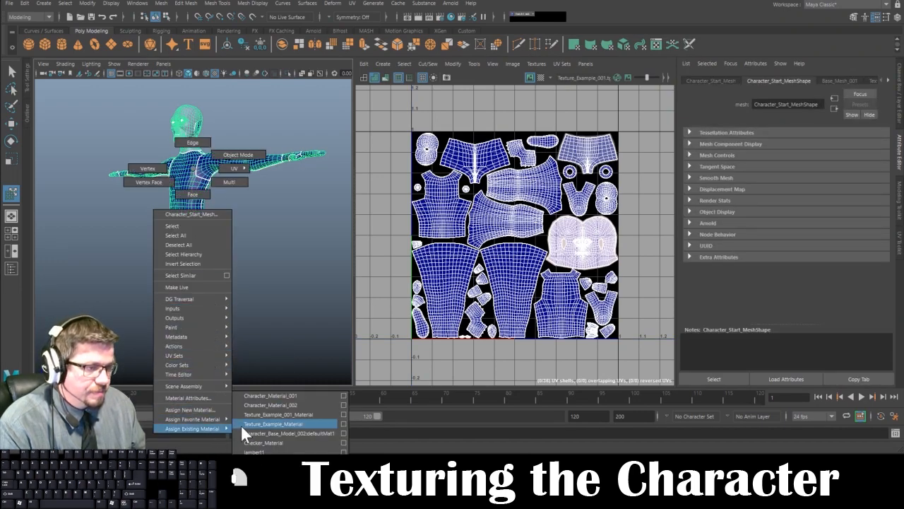
{"action": "left_click", "coordinate": [265, 415]}
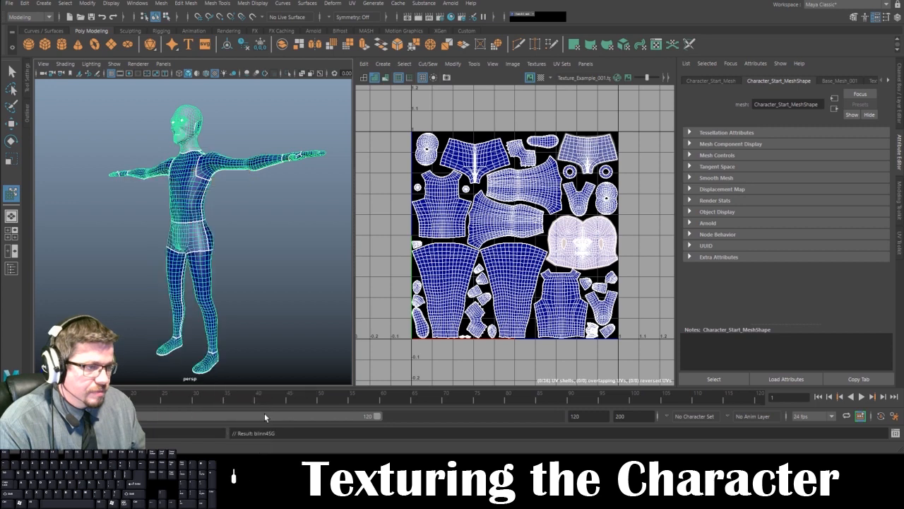
{"action": "left_click", "coordinate": [279, 246]}
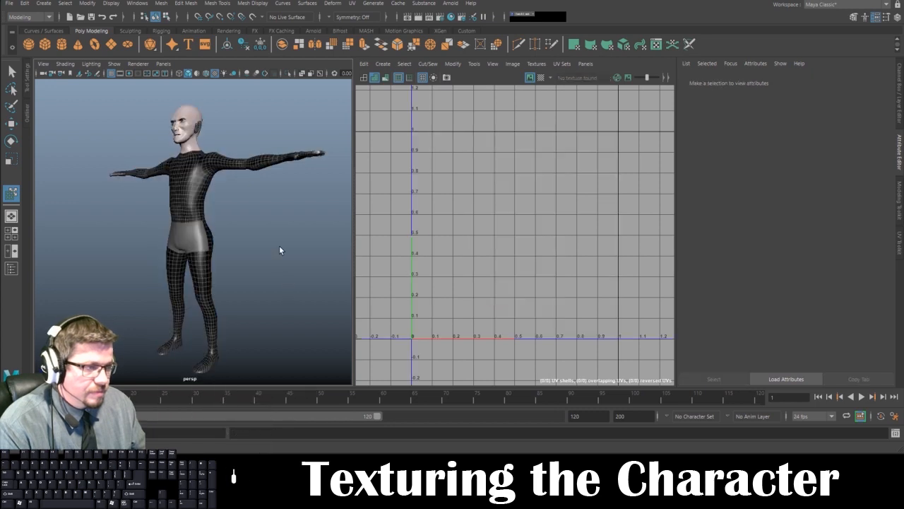
- Assign the existing Character_Material_001 to the character mesh and deselect the mesh
{"action": "left_click", "coordinate": [210, 206]}
{"action": "right_click", "coordinate": [193, 176]}
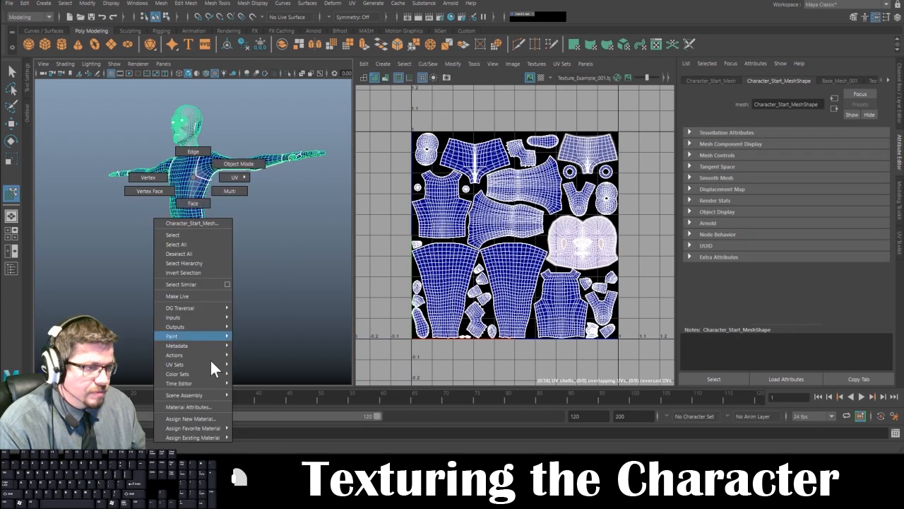
{"action": "mouse_move", "coordinate": [218, 439]}
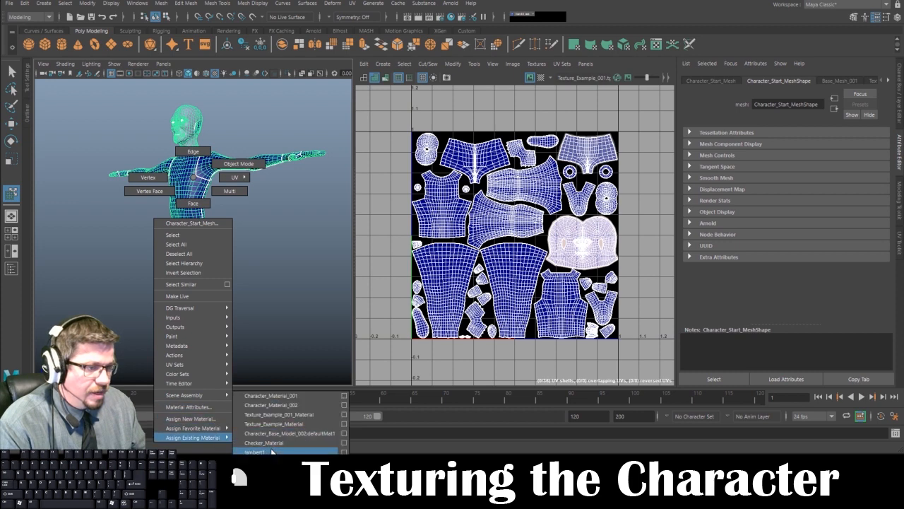
{"action": "left_click", "coordinate": [287, 395]}
{"action": "left_click", "coordinate": [253, 262]}
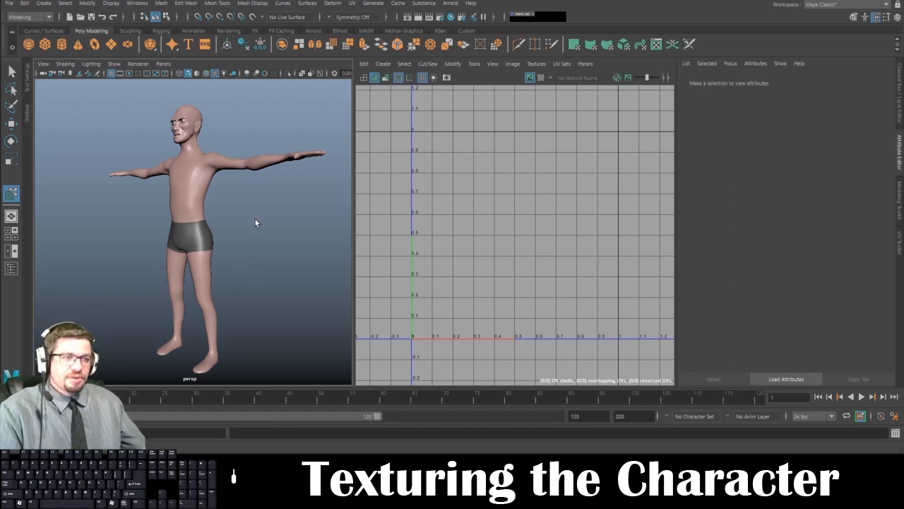
- Examine the image file node connected to the Color attribute of Character_Material_001, including its image file and reload options
{"action": "left_click", "coordinate": [221, 190]}
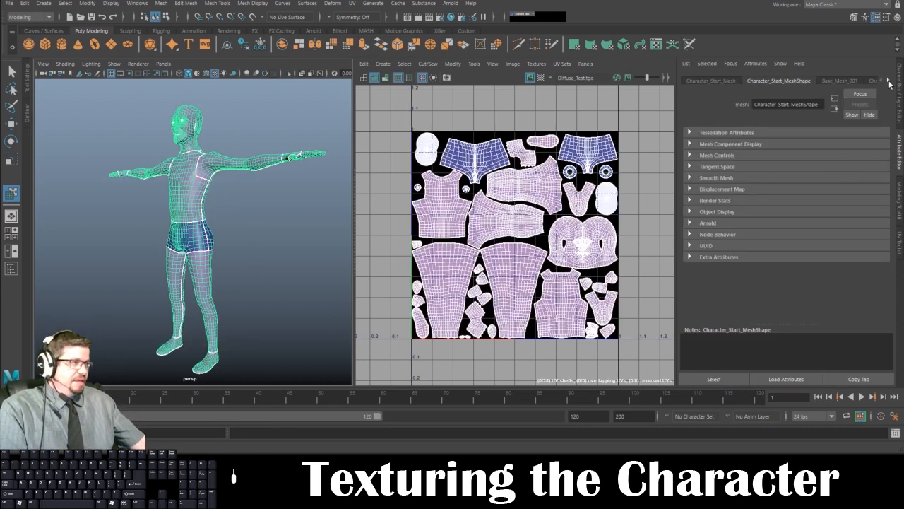
{"action": "left_click", "coordinate": [857, 82]}
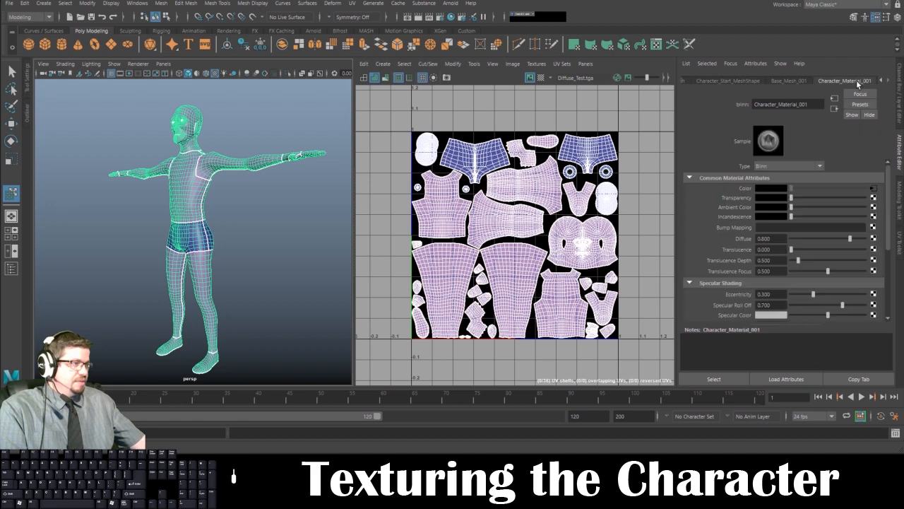
{"action": "left_click", "coordinate": [874, 188]}
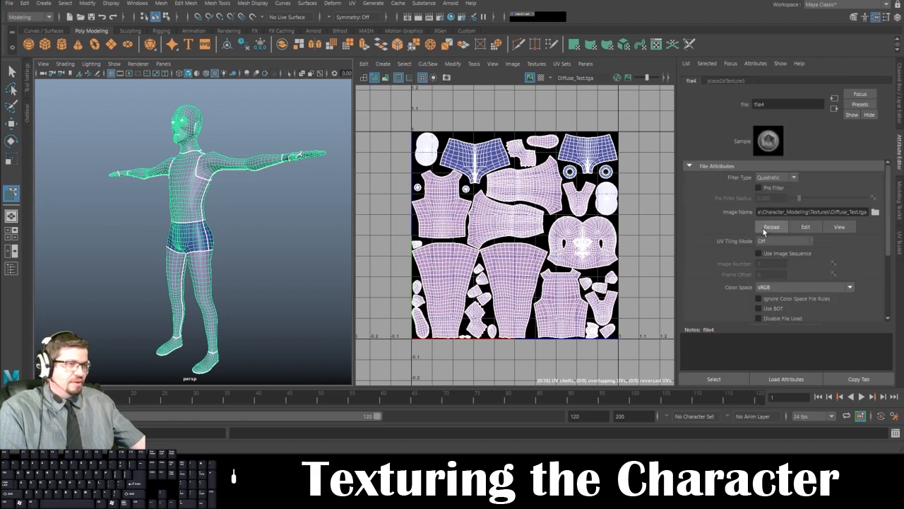
{"action": "left_click", "coordinate": [256, 253]}
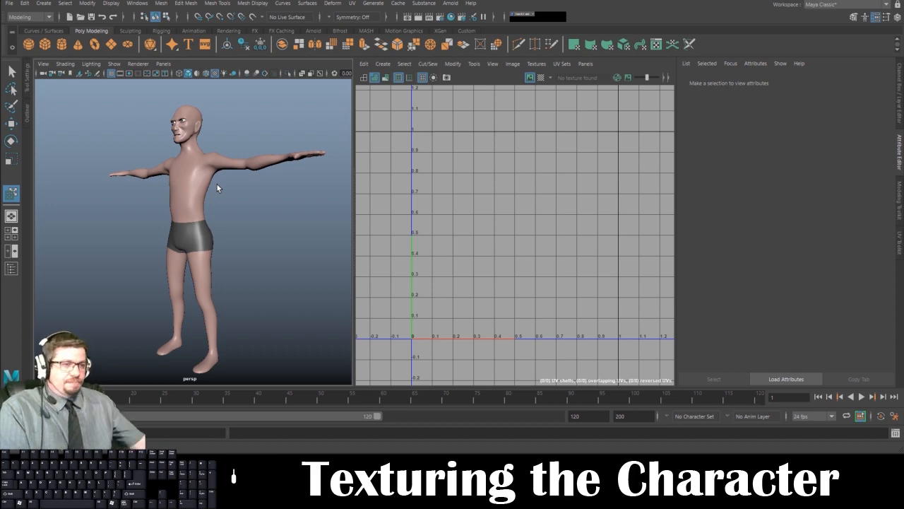
{"action": "left_click", "coordinate": [187, 172]}
{"action": "right_click", "coordinate": [186, 171]}
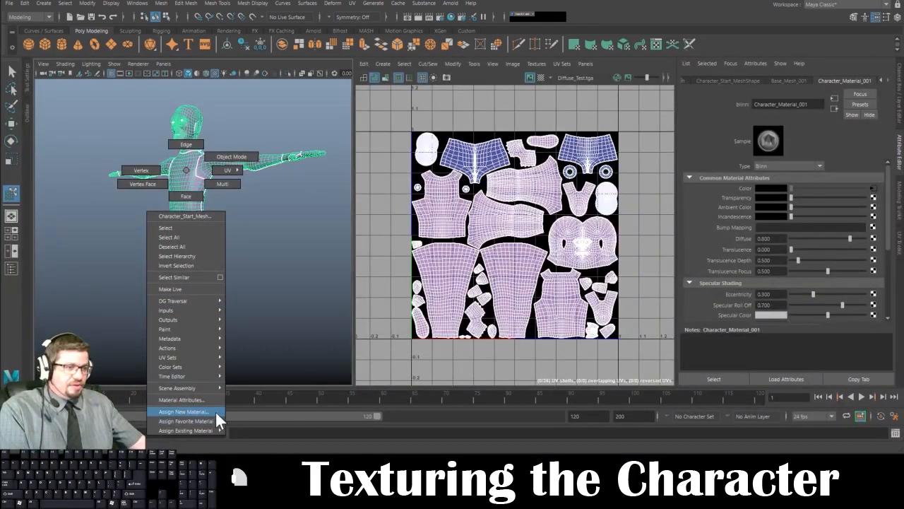
{"action": "left_click", "coordinate": [296, 275]}
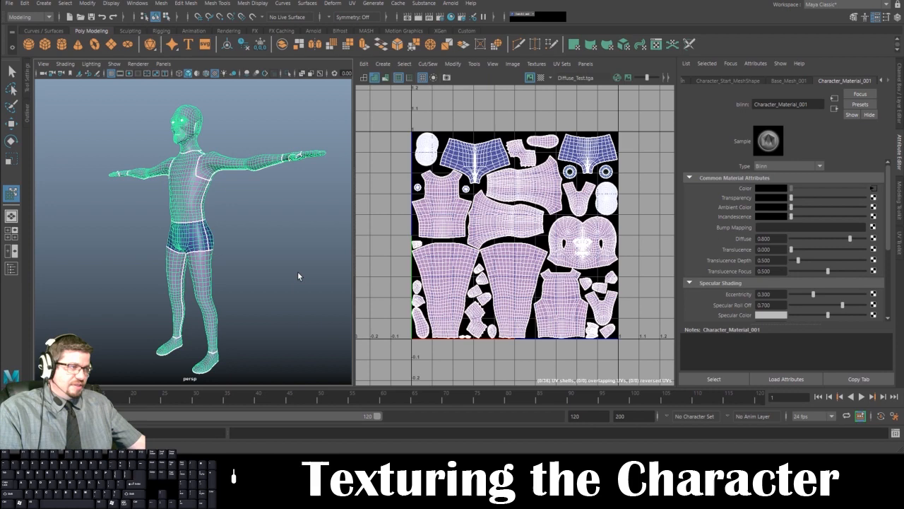
{"action": "left_click", "coordinate": [873, 188]}
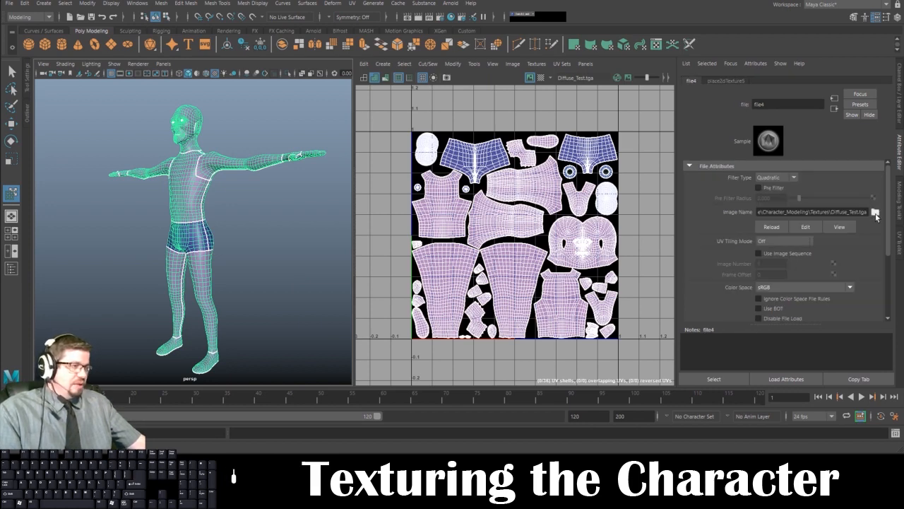
{"action": "left_click", "coordinate": [246, 238]}
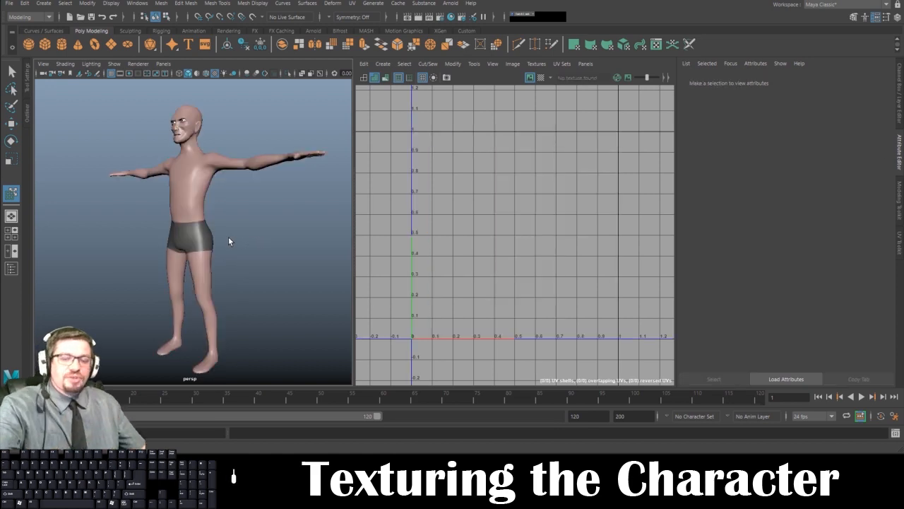
- Compare the character in plain shaded display and in textured display
{"action": "key", "text": "5"}
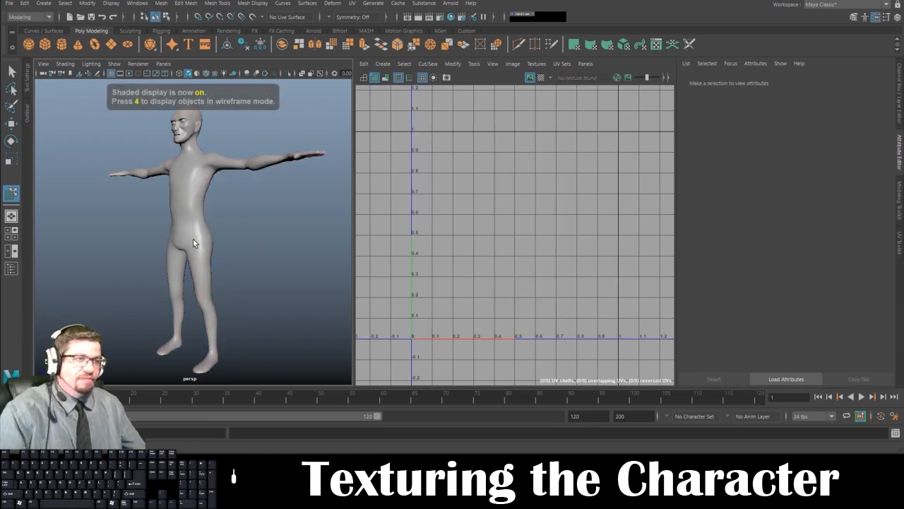
{"action": "key", "text": "6"}
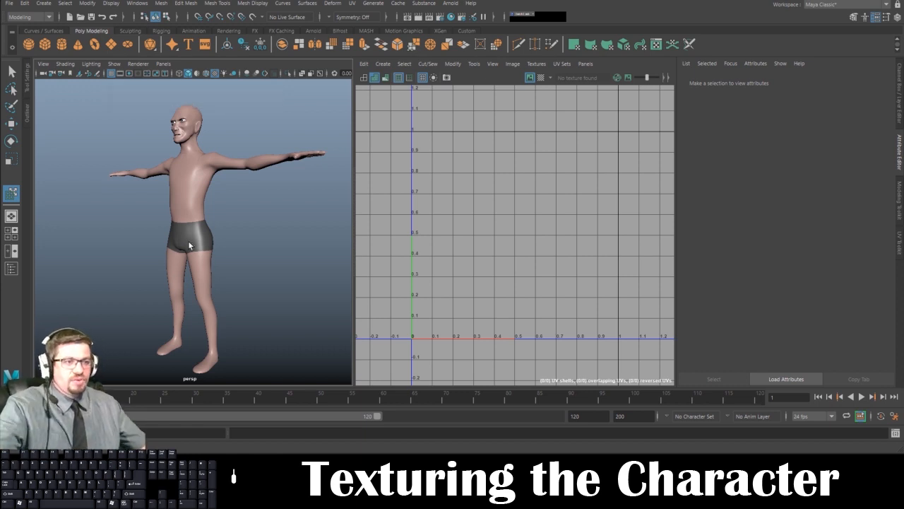
{"action": "mouse_move", "coordinate": [192, 232]}
{"action": "left_mouse_down"}
{"action": "mouse_move", "coordinate": [322, 228]}
{"action": "mouse_move", "coordinate": [91, 232]}
{"action": "mouse_move", "coordinate": [281, 234]}
{"action": "mouse_move", "coordinate": [209, 233]}
{"action": "left_mouse_up"}
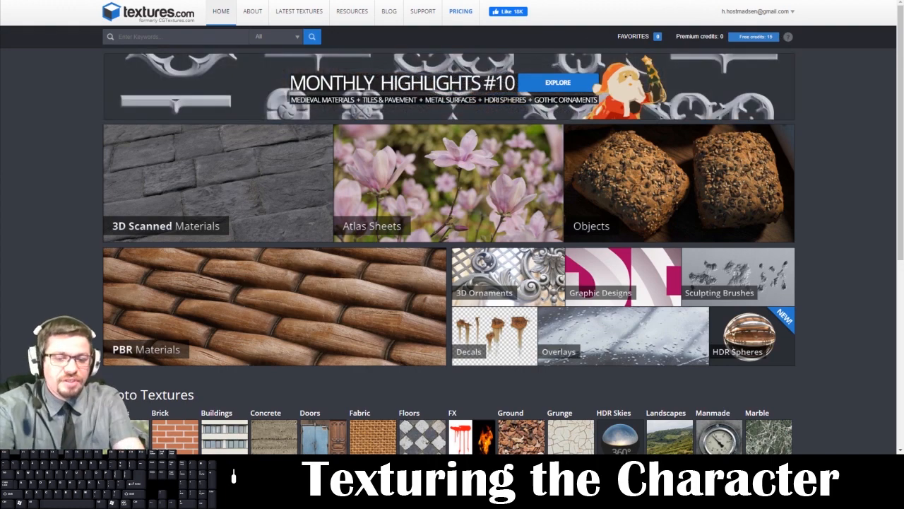
- Switch to the textures.com website in the browser and search for "cloth"
{"action": "type", "text": "s"}
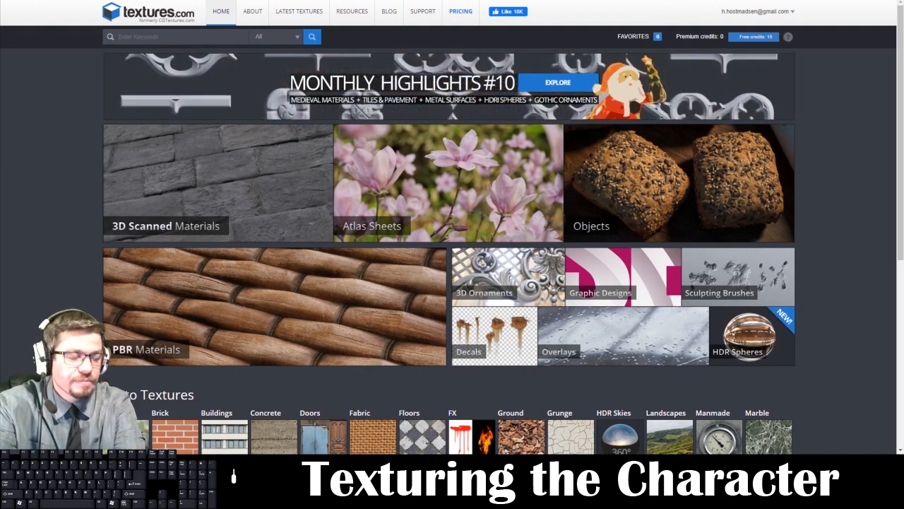
{"action": "type", "text": "cloth"}
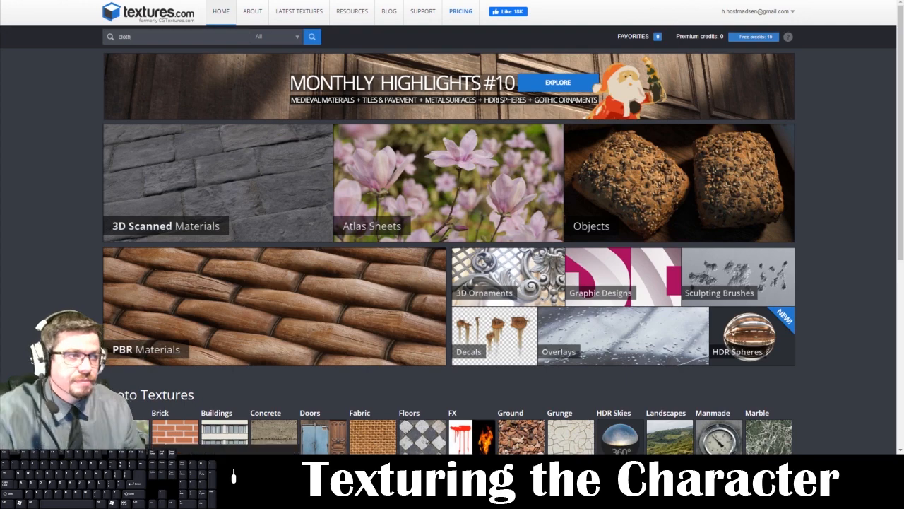
{"action": "key", "text": "Return"}
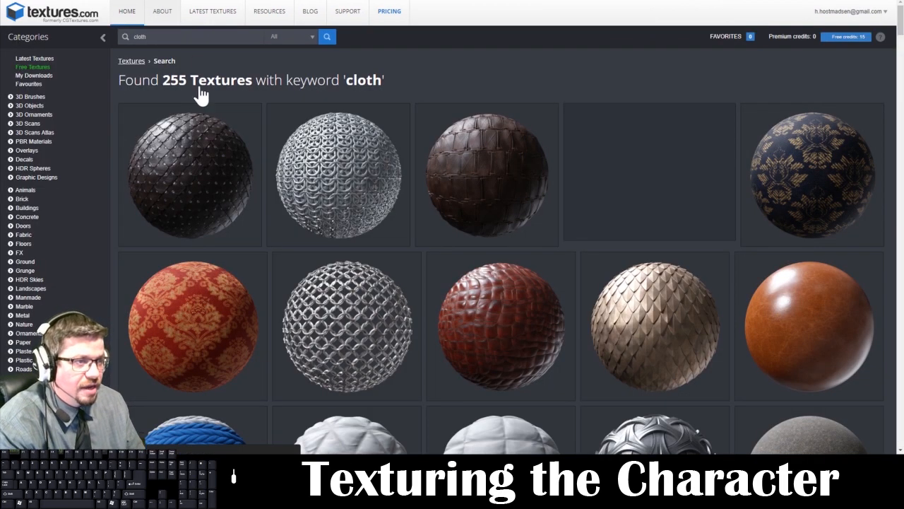
- Open the FabricPlain0147 texture from the search results and download its Small 1024x1024 seamless image
{"action": "scroll", "coordinate": [447, 360], "scroll_direction": "down", "scroll_amount": 8}
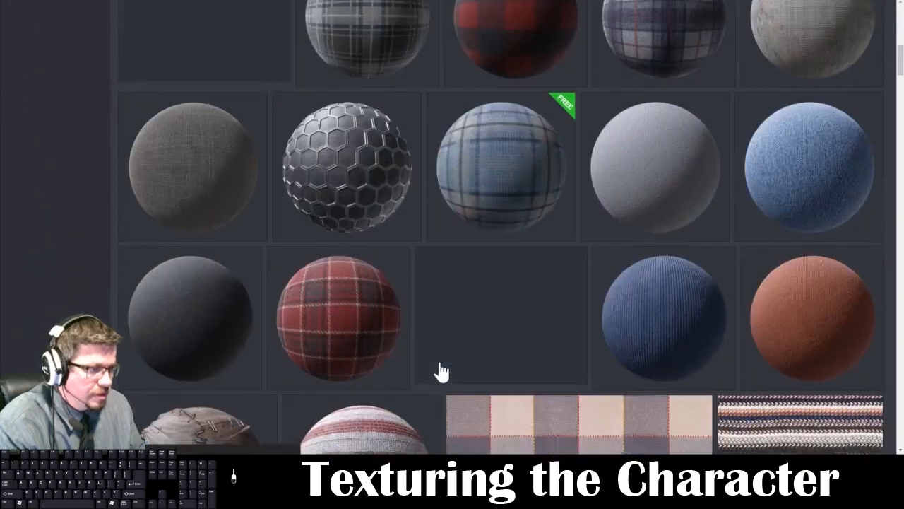
{"action": "scroll", "coordinate": [441, 371], "scroll_direction": "down", "scroll_amount": 3}
{"action": "scroll", "coordinate": [421, 364], "scroll_direction": "down", "scroll_amount": 2}
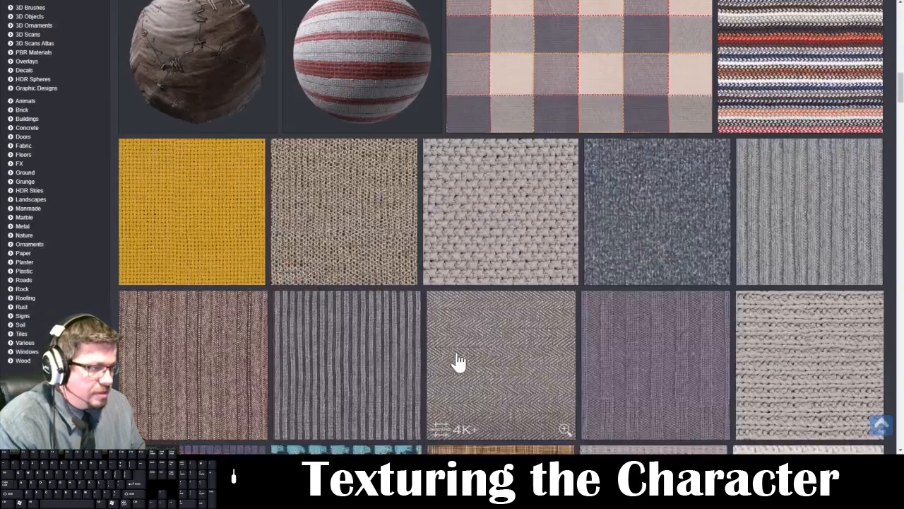
{"action": "left_click", "coordinate": [356, 222]}
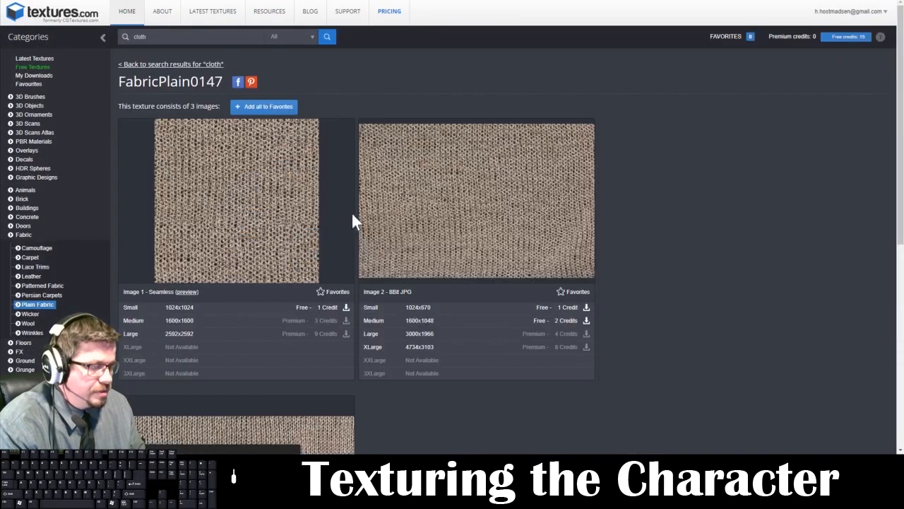
{"action": "left_click", "coordinate": [346, 308]}
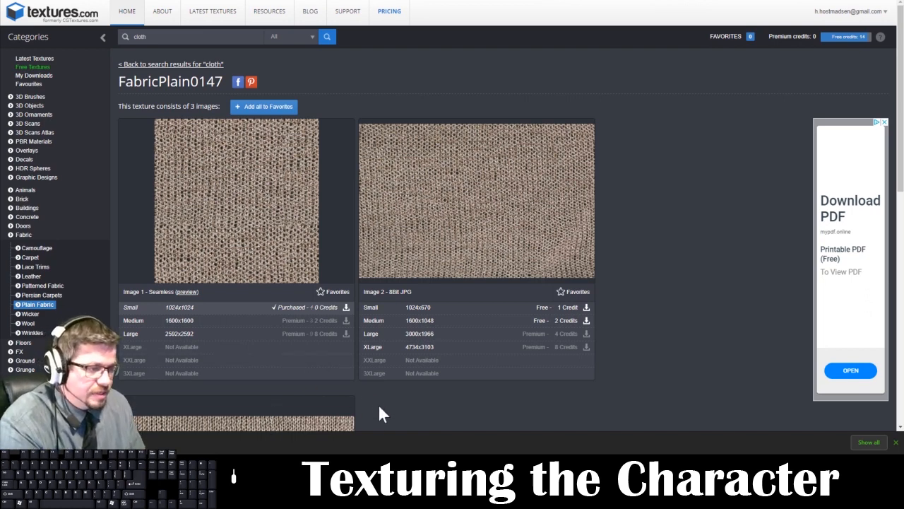
- Switch to Photoshop, expand the Diffuse_Texture group in Diffuse_UV_Test.psd and select its Gray layer
{"action": "key", "text": "alt+Tab"}
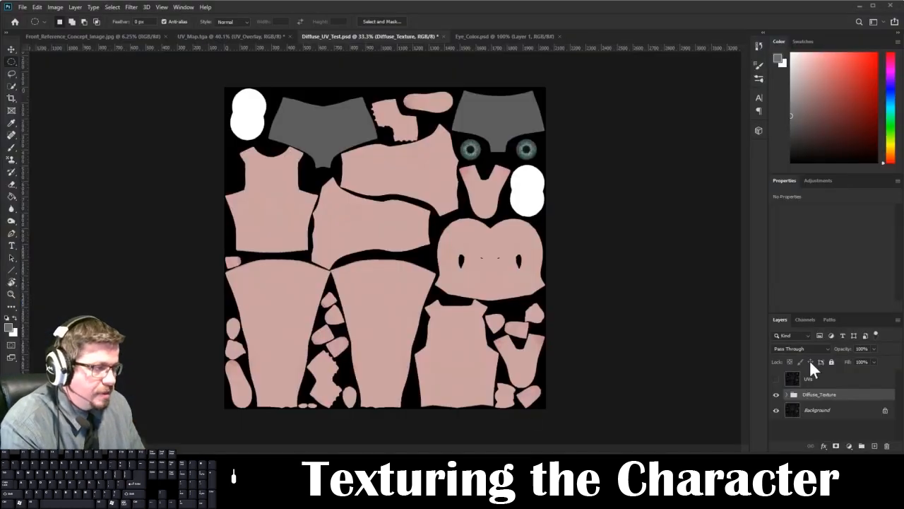
{"action": "left_click", "coordinate": [787, 394]}
{"action": "scroll", "coordinate": [816, 385], "scroll_direction": "down", "scroll_amount": 5}
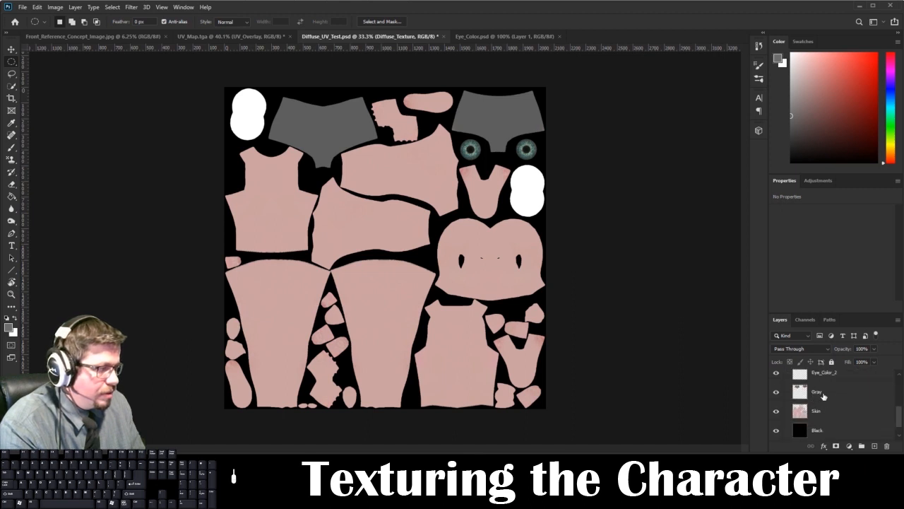
{"action": "left_click", "coordinate": [823, 394]}
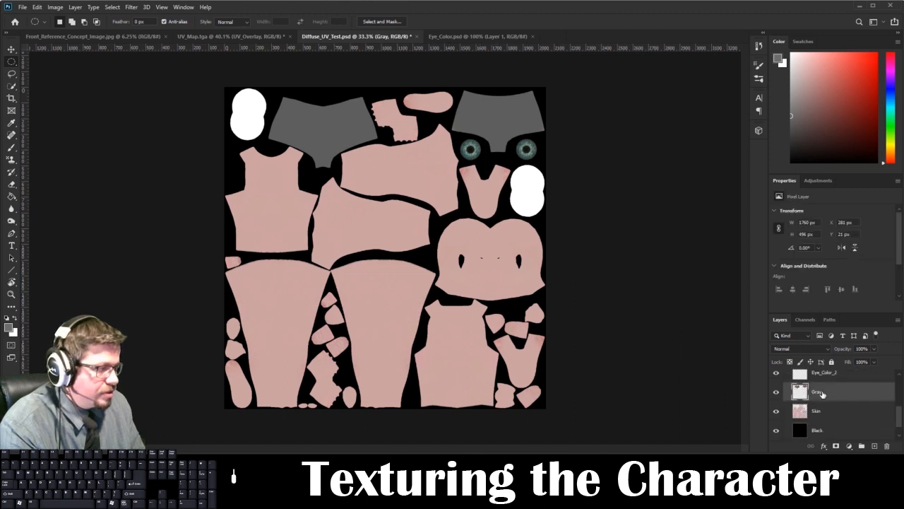
- Open TexturesCom_FabricPlain0147_3_seamless_S.jpg from the Textures folder
{"action": "left_click", "coordinate": [22, 7]}
{"action": "left_click", "coordinate": [29, 27]}
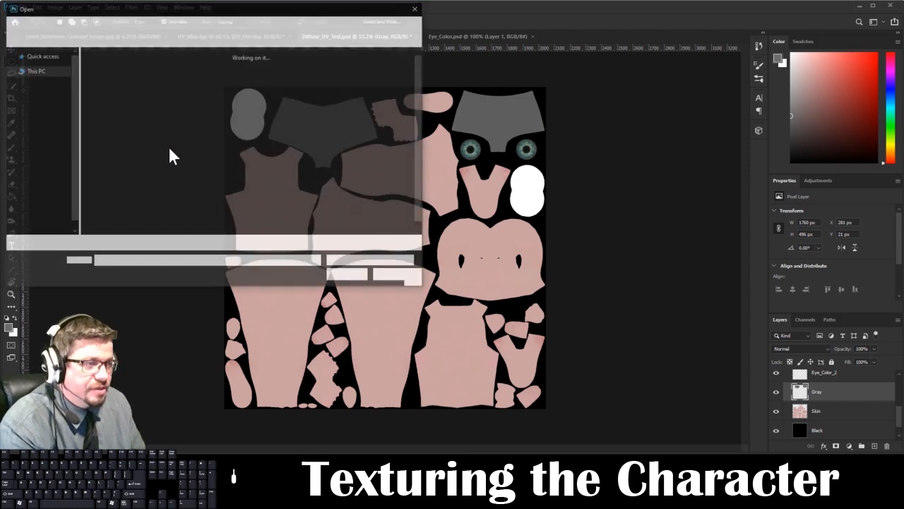
{"action": "left_click", "coordinate": [116, 202]}
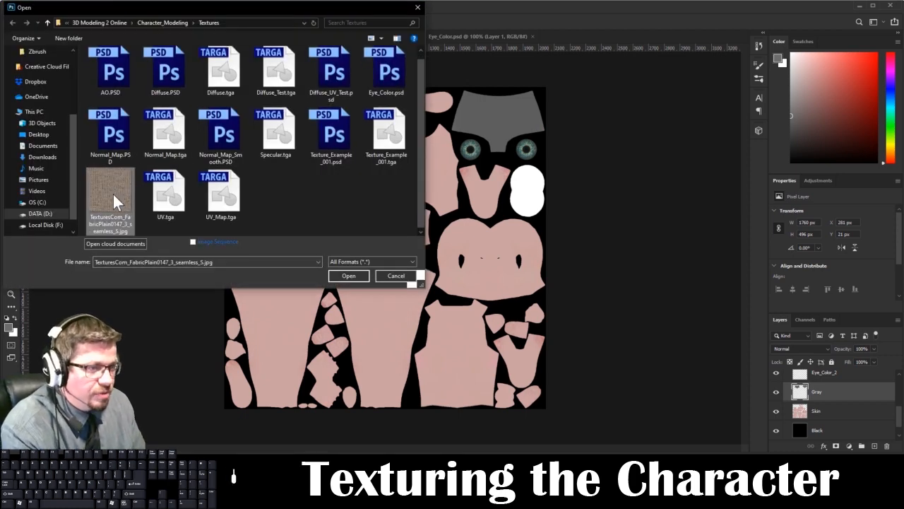
{"action": "left_click", "coordinate": [346, 277]}
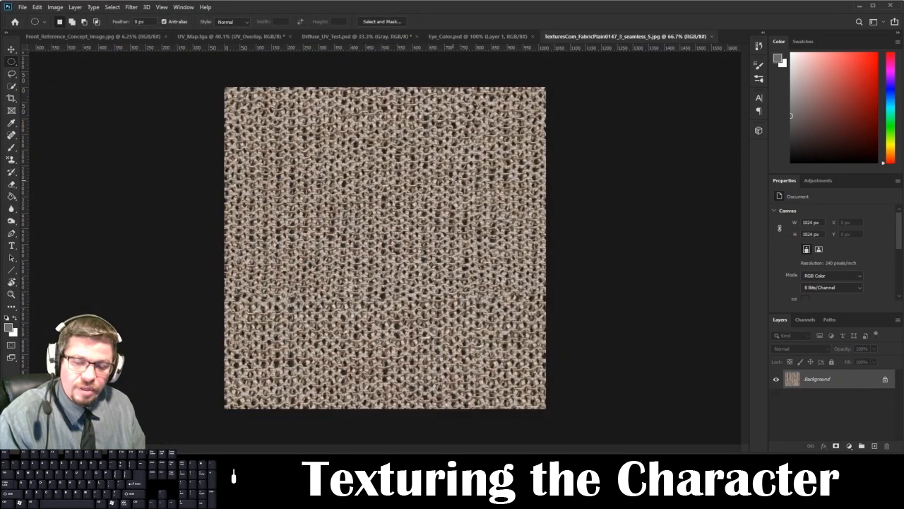
- Copy the entire fabric image and paste it above the Gray layer in Diffuse_UV_Test.psd
{"action": "key", "text": "ctrl+a"}
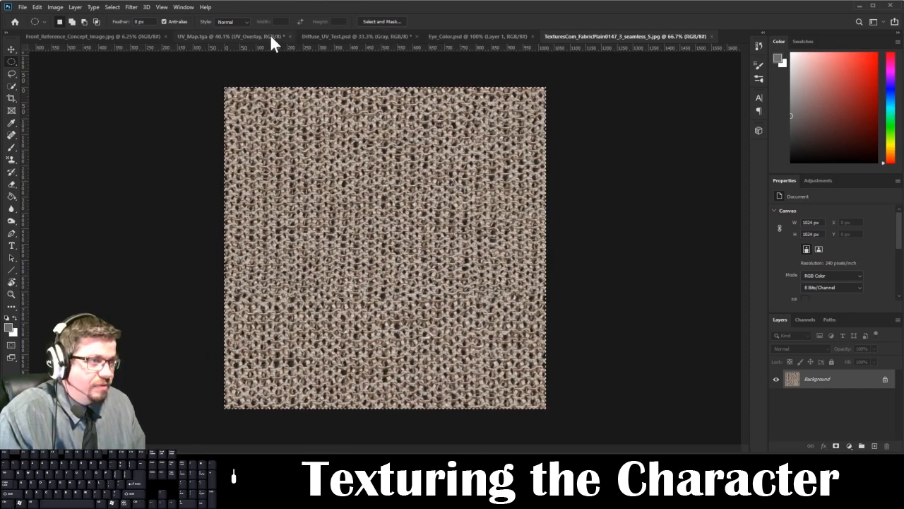
{"action": "left_click", "coordinate": [355, 39]}
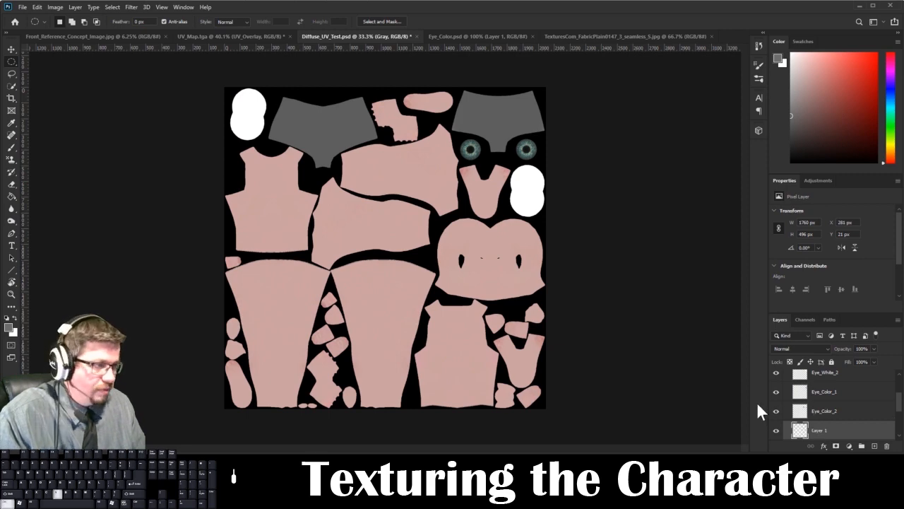
{"action": "key", "text": "ctrl+v"}
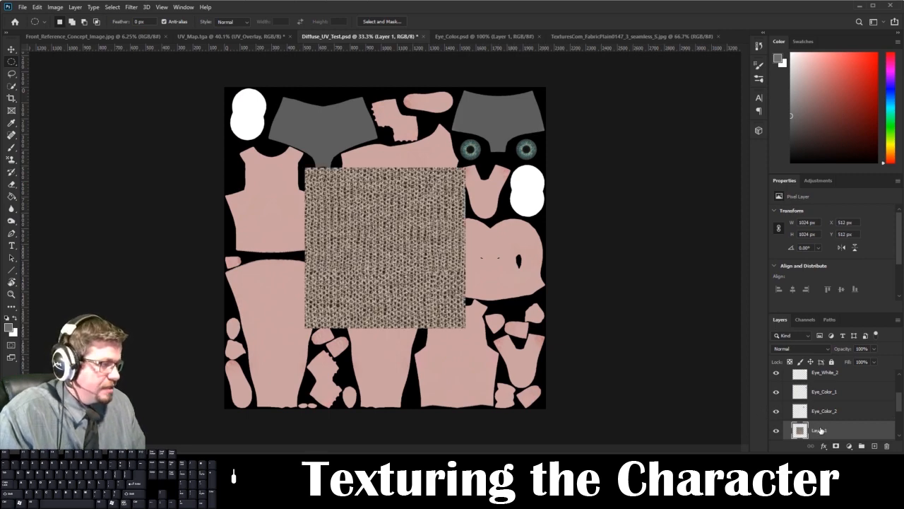
- Create a clipping mask that clips the pasted fabric layer to the Gray layer
{"action": "scroll", "coordinate": [817, 427], "scroll_direction": "down", "scroll_amount": 3}
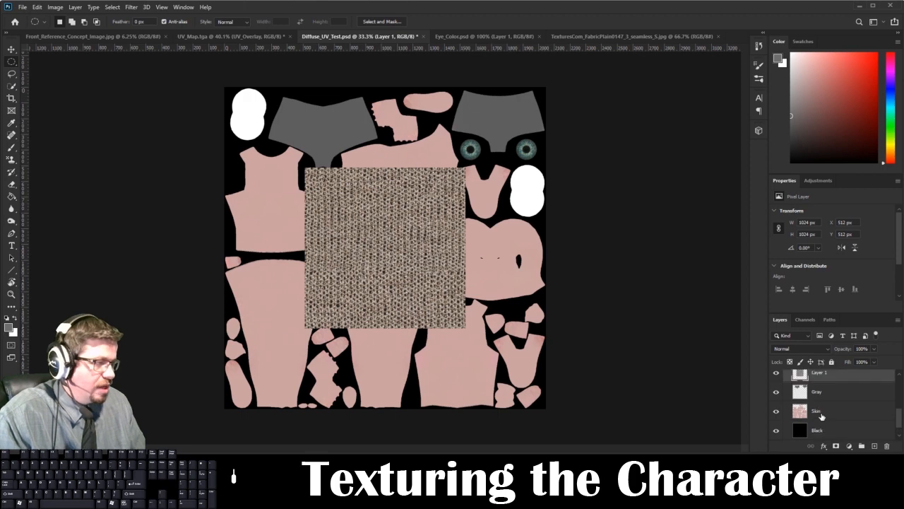
{"action": "right_click", "coordinate": [821, 377]}
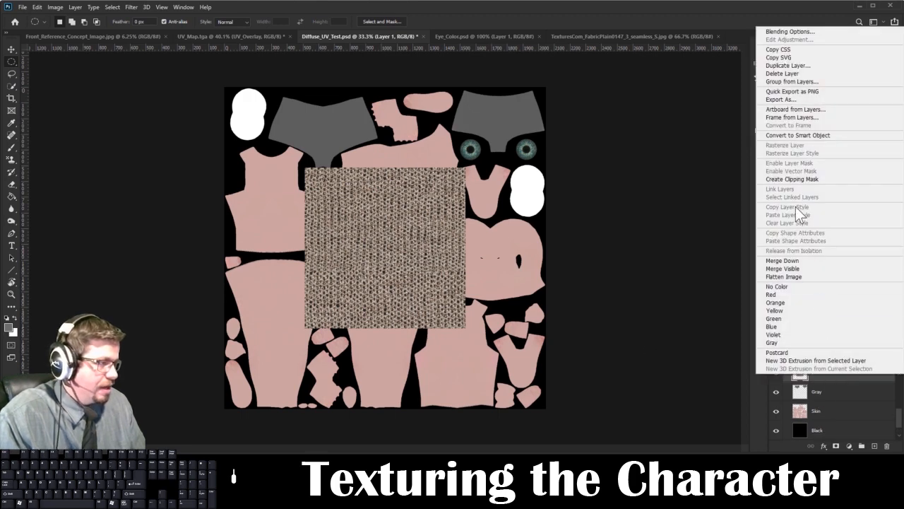
{"action": "left_click", "coordinate": [792, 179]}
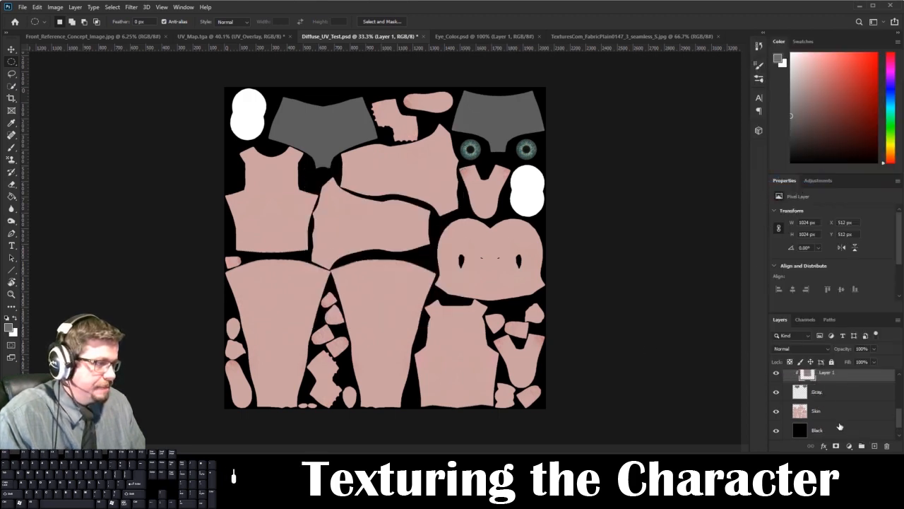
- Move the clipped fabric layer over the shorts piece above the two eyes and scale it to about 64%
{"action": "scroll", "coordinate": [839, 426], "scroll_direction": "up", "scroll_amount": 1}
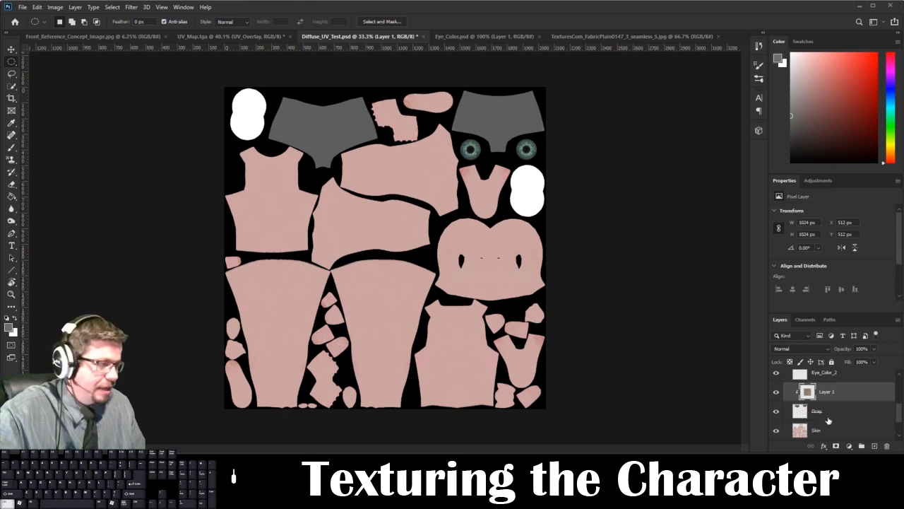
{"action": "key", "text": "ctrl+t"}
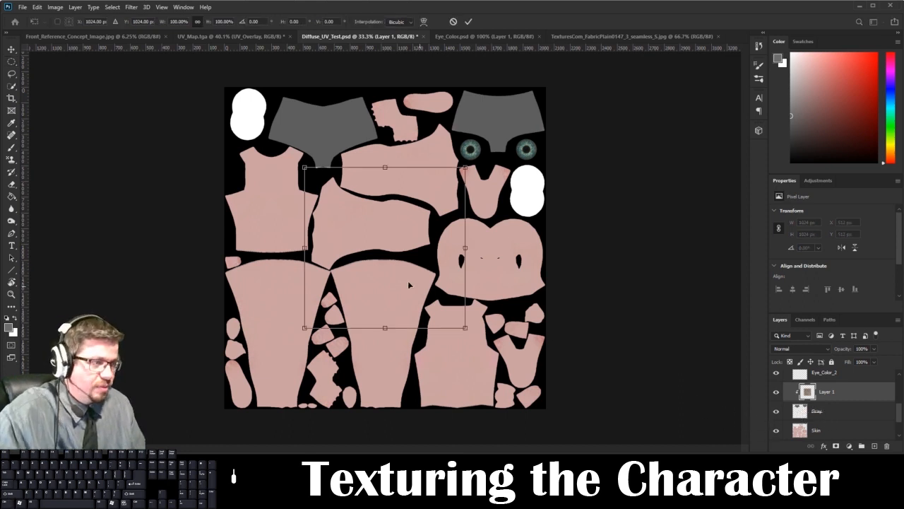
{"action": "left_click_drag", "start_coordinate": [412, 285], "coordinate": [493, 140]}
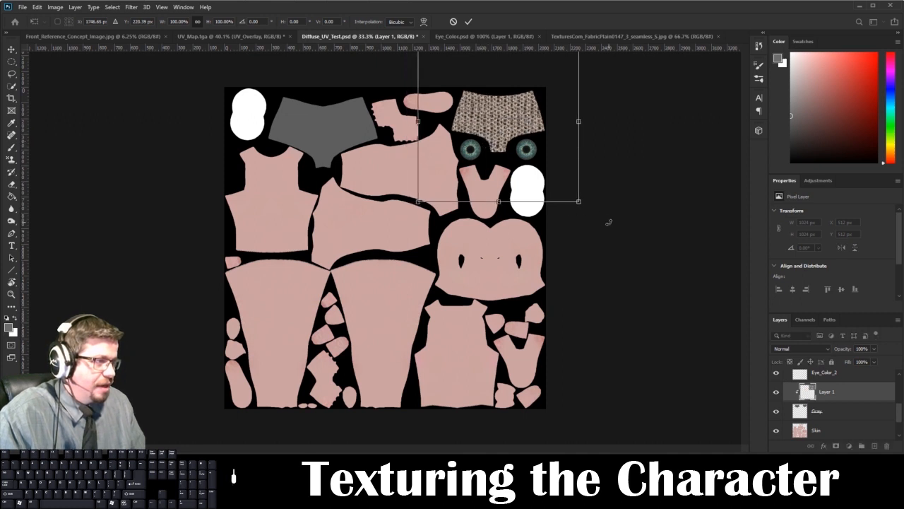
{"action": "left_click_drag", "start_coordinate": [579, 203], "coordinate": [510, 148]}
{"action": "left_click_drag", "start_coordinate": [534, 76], "coordinate": [550, 63]}
{"action": "key", "text": "Return"}
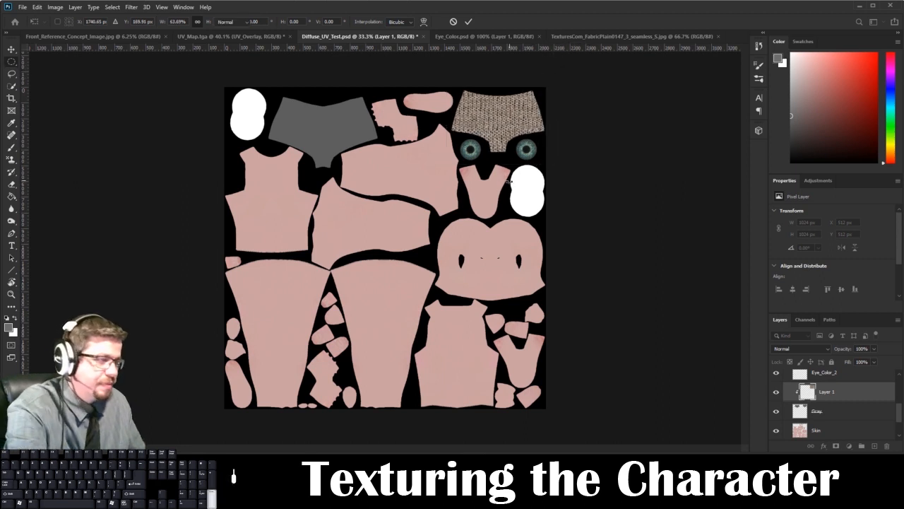
{"action": "key", "text": "m"}
- Set the clipped fabric layer's blend mode to Soft Light
{"action": "left_click", "coordinate": [804, 344]}
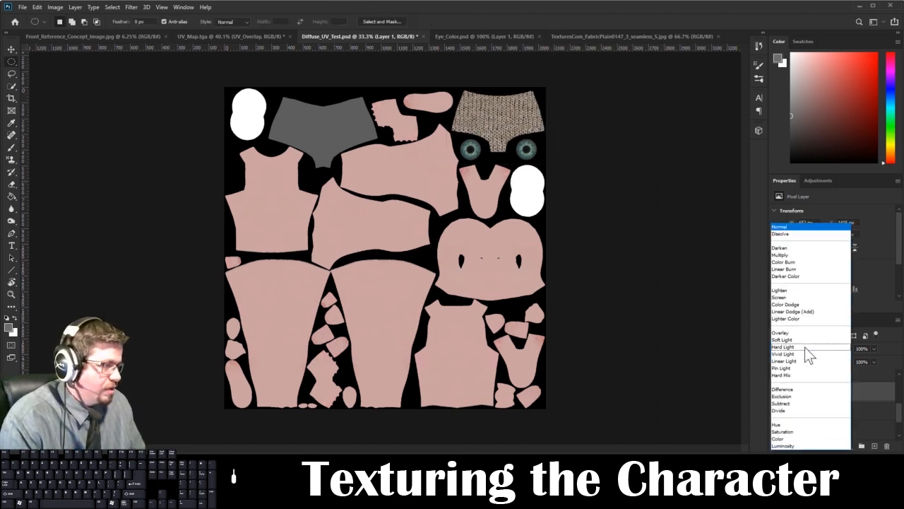
{"action": "left_click", "coordinate": [783, 340]}
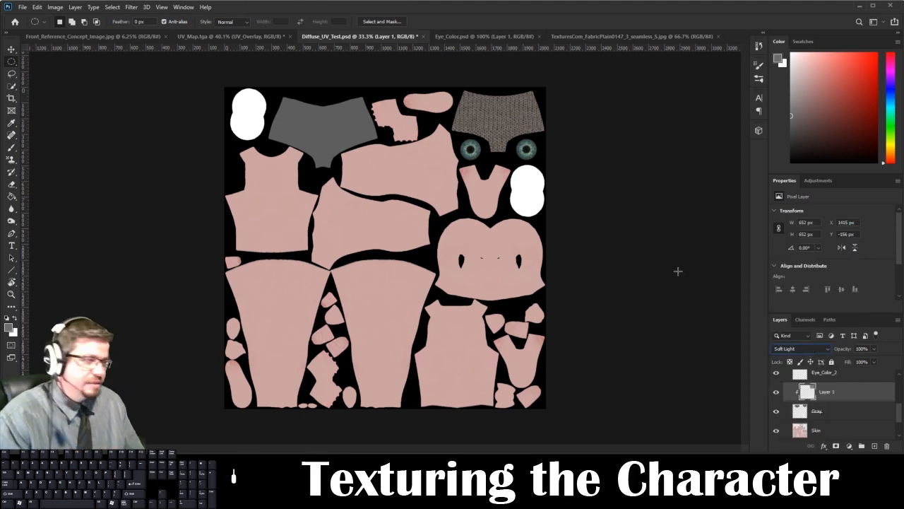
{"action": "left_click", "coordinate": [813, 349]}
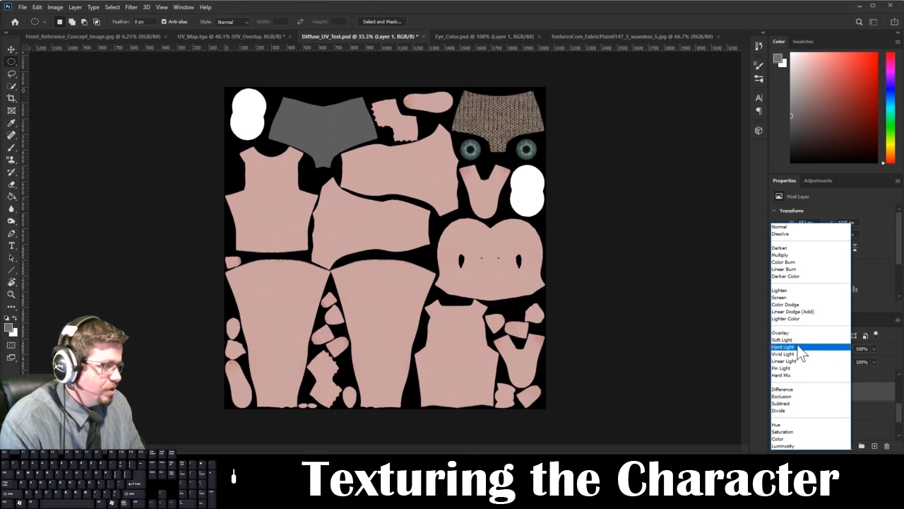
{"action": "left_click", "coordinate": [799, 340]}
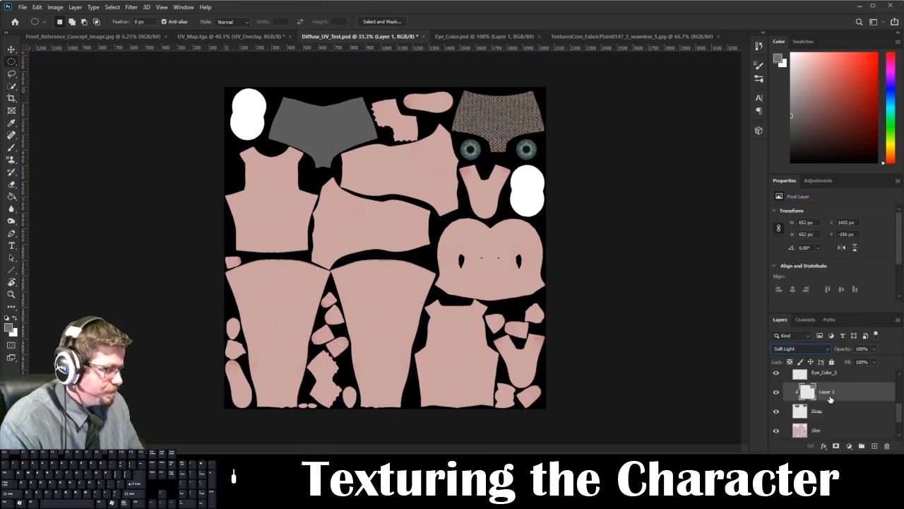
- Duplicate the fabric layer Layer 1 and move the copy over the other, still plain gray shorts piece
{"action": "left_click_drag", "start_coordinate": [830, 393], "coordinate": [876, 446]}
{"action": "key", "text": "ctrl+t"}
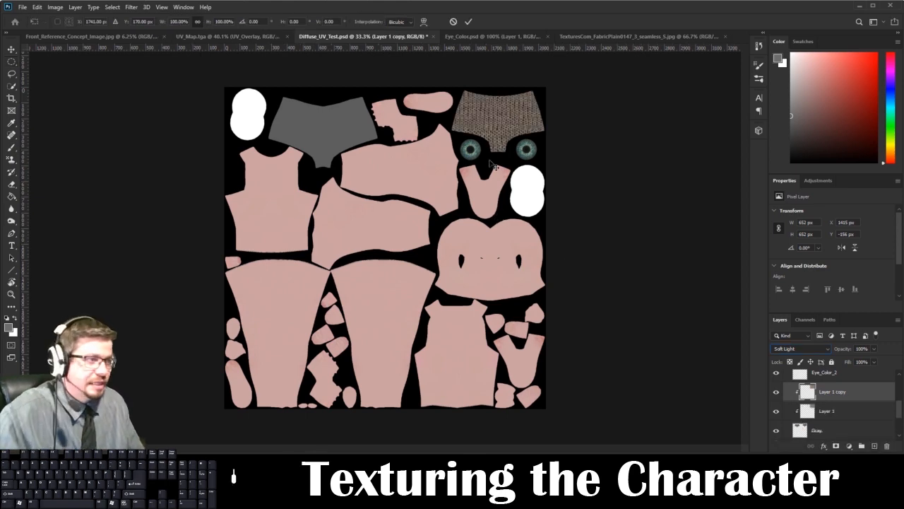
{"action": "left_click_drag", "start_coordinate": [491, 118], "coordinate": [313, 128]}
- Try rotating the fabric copy 90° and shifting it over the larger shorts piece, and undo both changes
{"action": "mouse_move", "coordinate": [374, 187]}
{"action": "left_mouse_down"}
{"action": "mouse_move", "coordinate": [378, 199]}
{"action": "mouse_move", "coordinate": [381, 190]}
{"action": "left_mouse_up"}
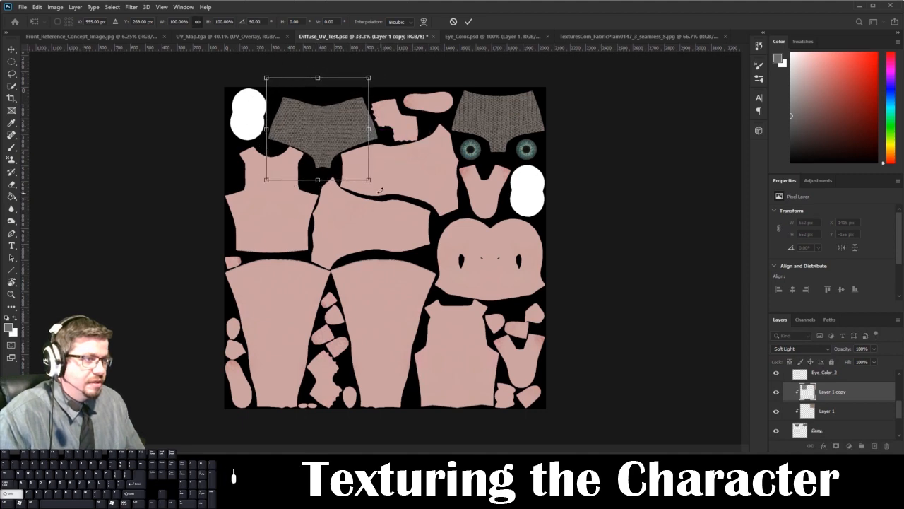
{"action": "left_click_drag", "start_coordinate": [333, 142], "coordinate": [344, 142]}
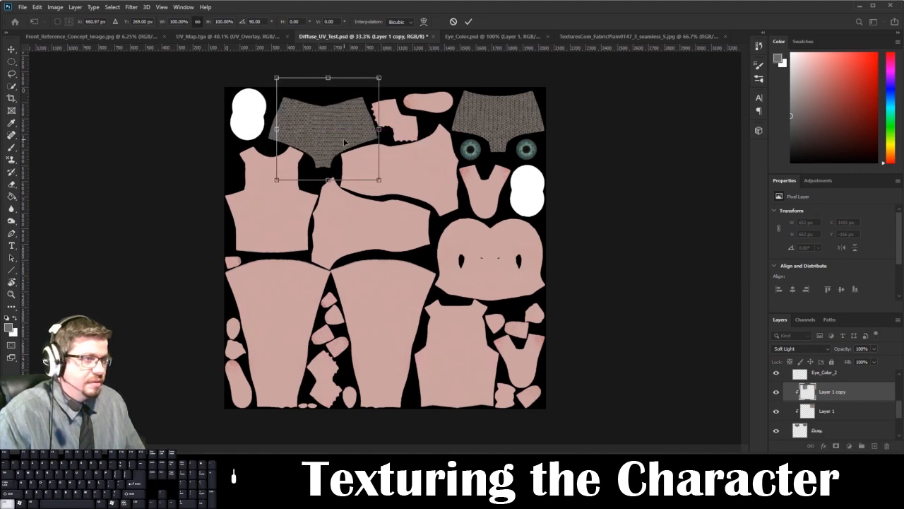
{"action": "key", "text": "ctrl+z"}
{"action": "key", "text": "ctrl+z"}
- Scale the fabric copy to about 111% so it covers the whole shorts piece, and apply the transform
{"action": "left_click_drag", "start_coordinate": [369, 178], "coordinate": [380, 191]}
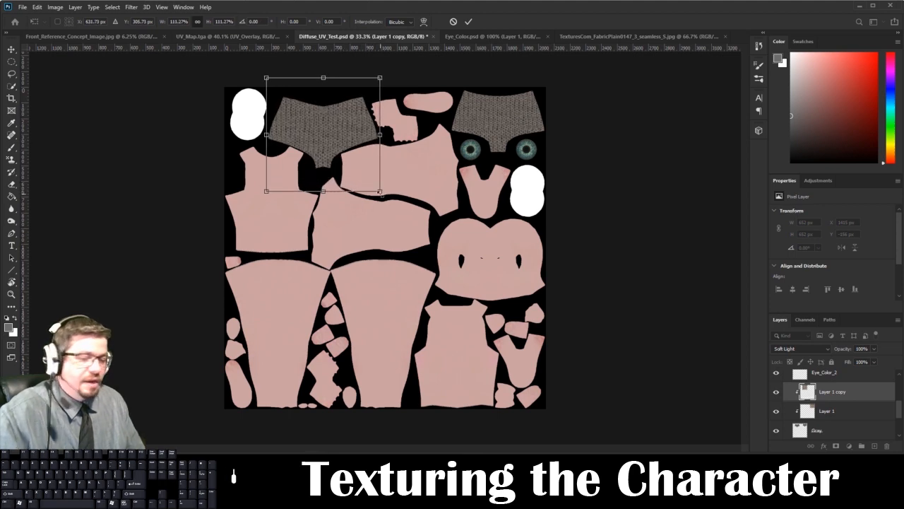
{"action": "key", "text": "Return"}
{"action": "key", "text": "m"}
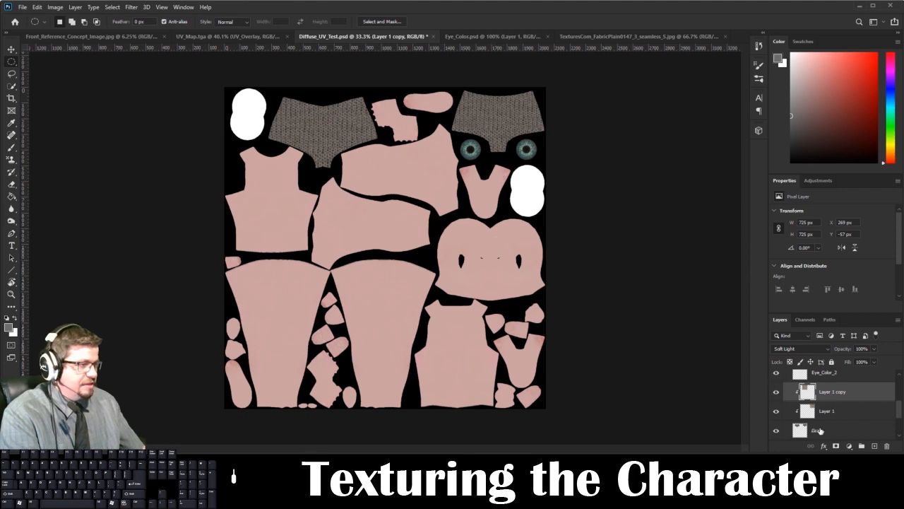
- Select the Gray layer and save a Targa copy as Diffuse_UV_Test.tga with alpha channels at 32 bits/pixel
{"action": "left_click", "coordinate": [822, 430]}
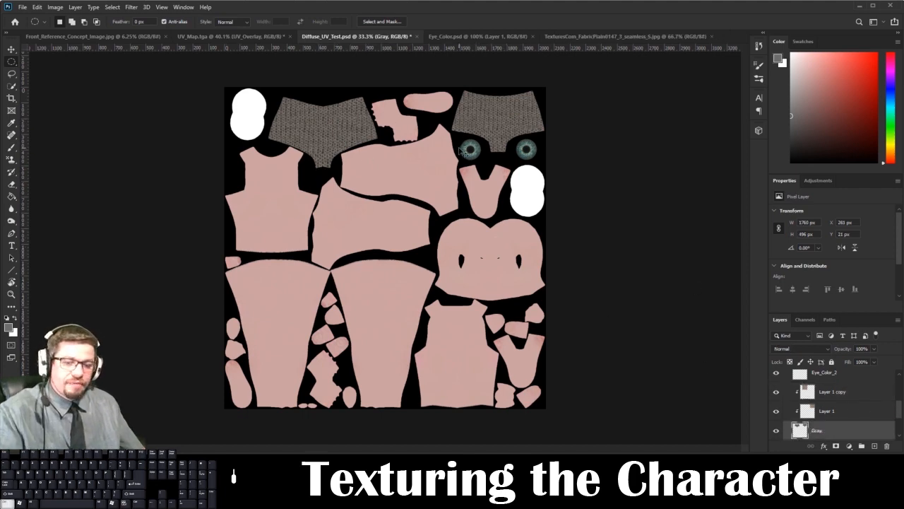
{"action": "key", "text": "ctrl+shift+s"}
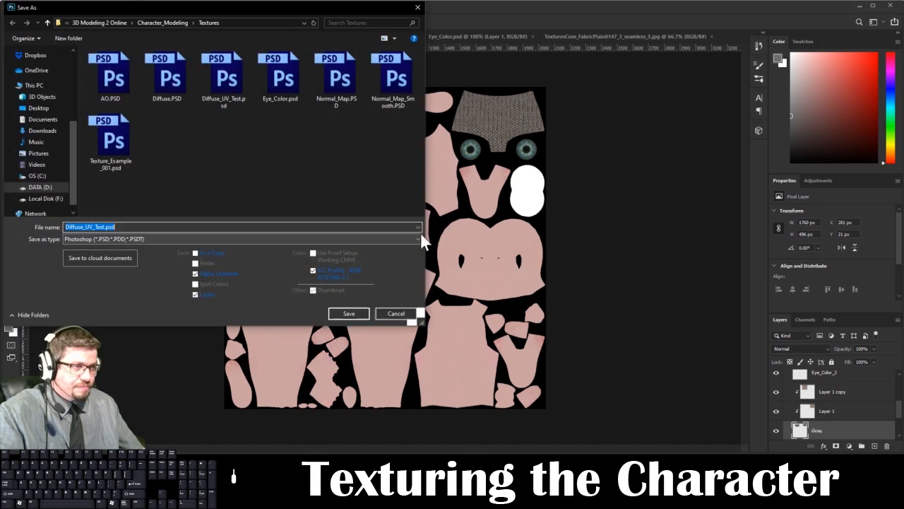
{"action": "left_click", "coordinate": [157, 239]}
{"action": "left_click", "coordinate": [134, 394]}
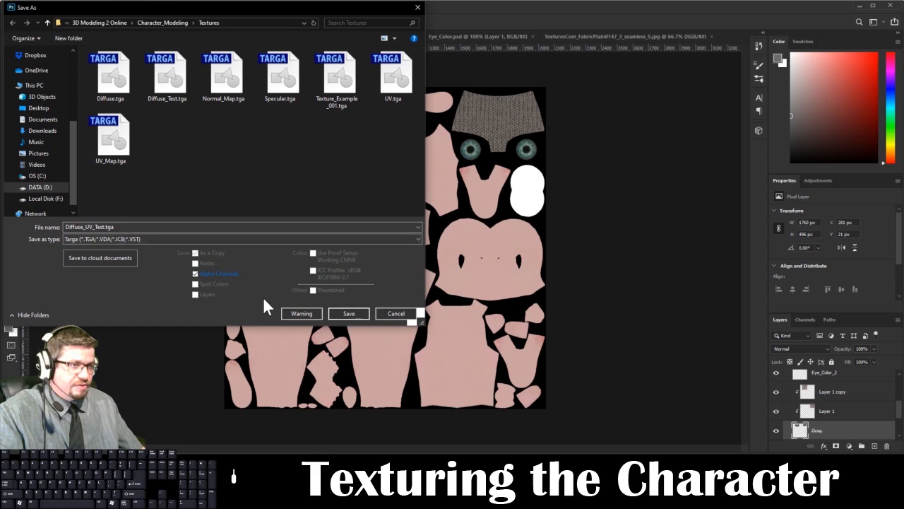
{"action": "left_click", "coordinate": [358, 315]}
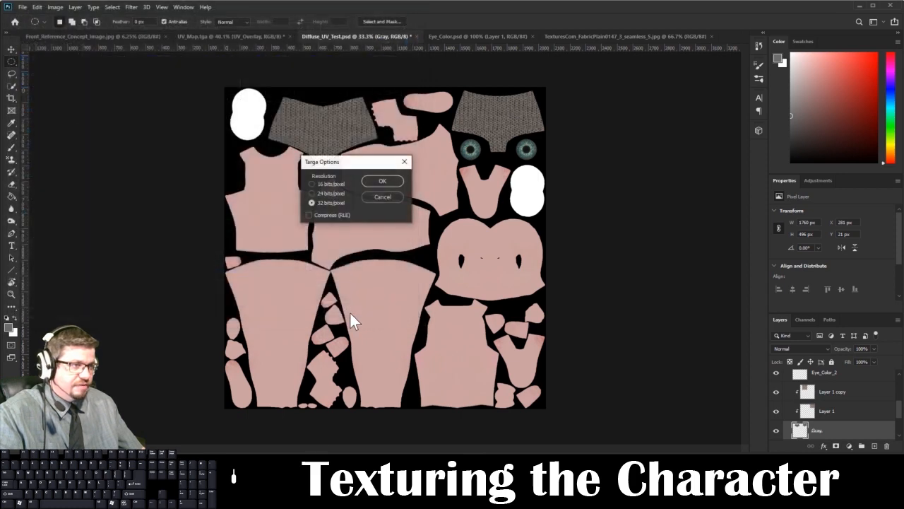
{"action": "left_click", "coordinate": [377, 181]}
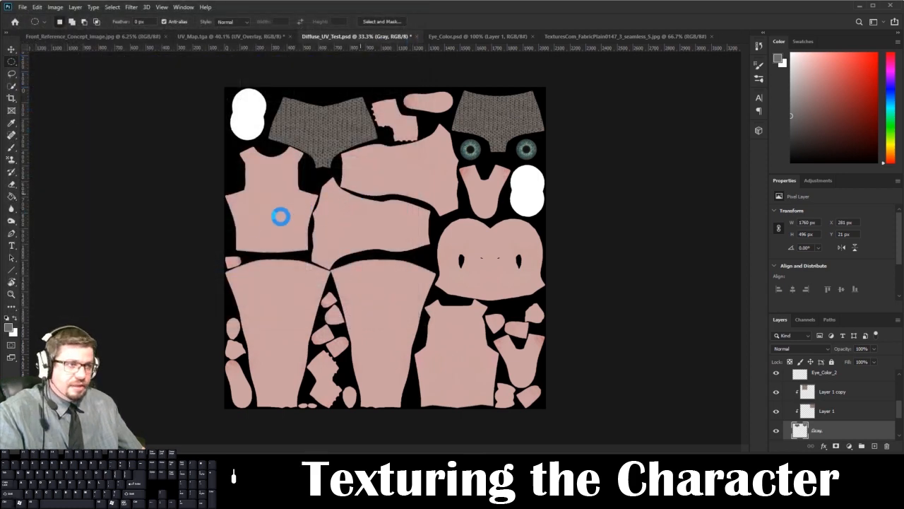
- Save the texture as Targa again without alpha channels, replacing the existing Diffuse_UV_Test.tga
{"action": "key", "text": "ctrl+shift+s"}
{"action": "left_click", "coordinate": [138, 240]}
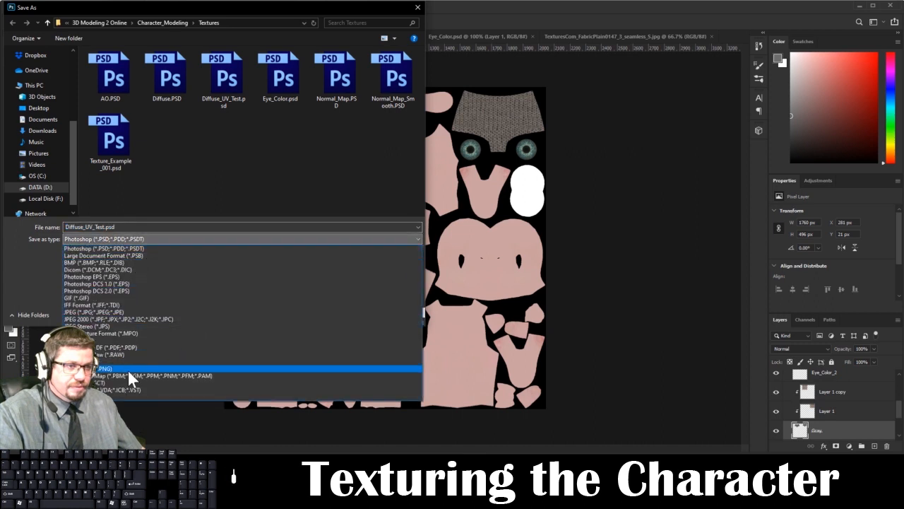
{"action": "left_click", "coordinate": [127, 390]}
{"action": "left_click", "coordinate": [203, 273]}
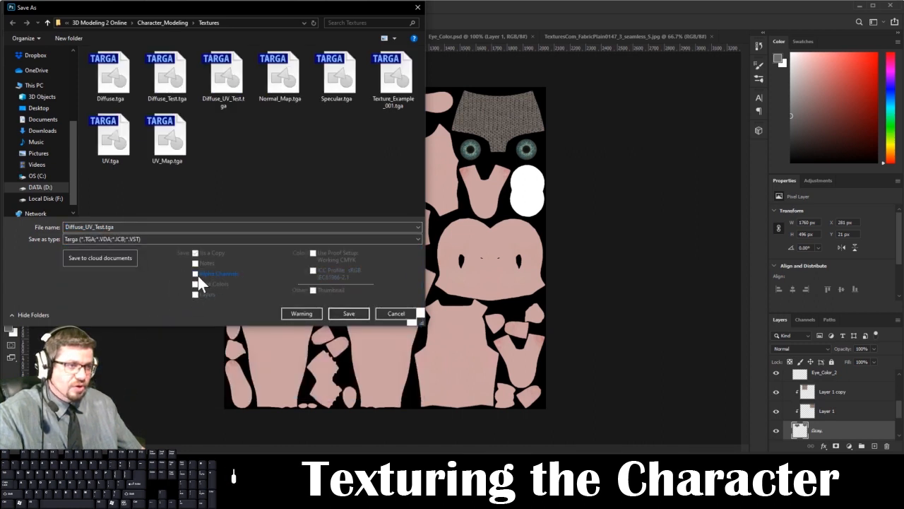
{"action": "left_click", "coordinate": [347, 315]}
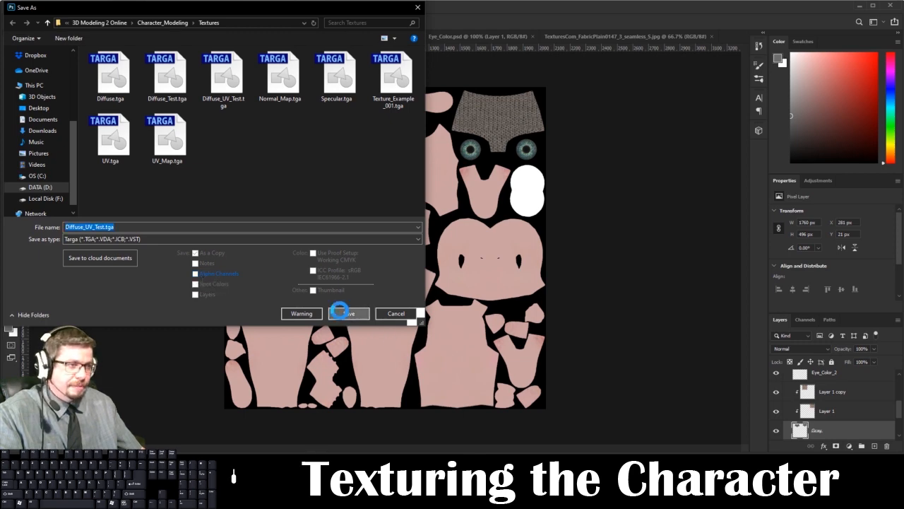
{"action": "left_click", "coordinate": [469, 216]}
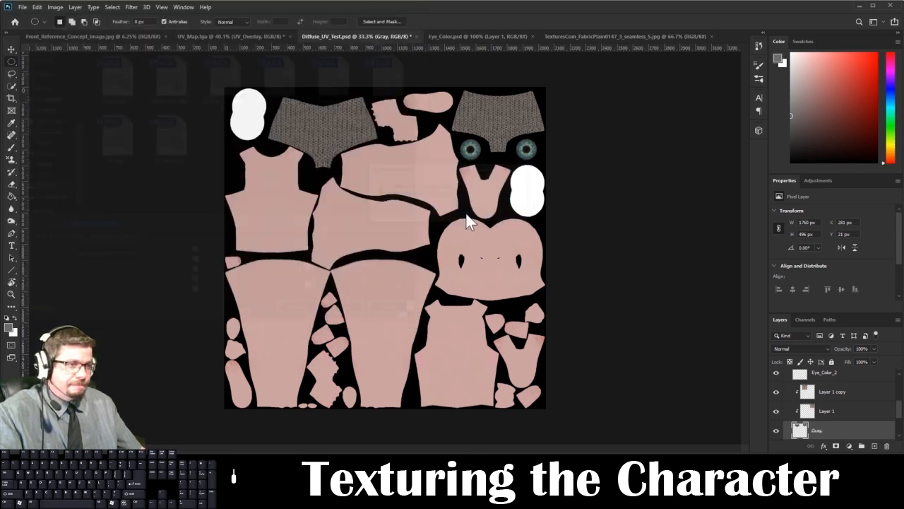
{"action": "left_click", "coordinate": [385, 179]}
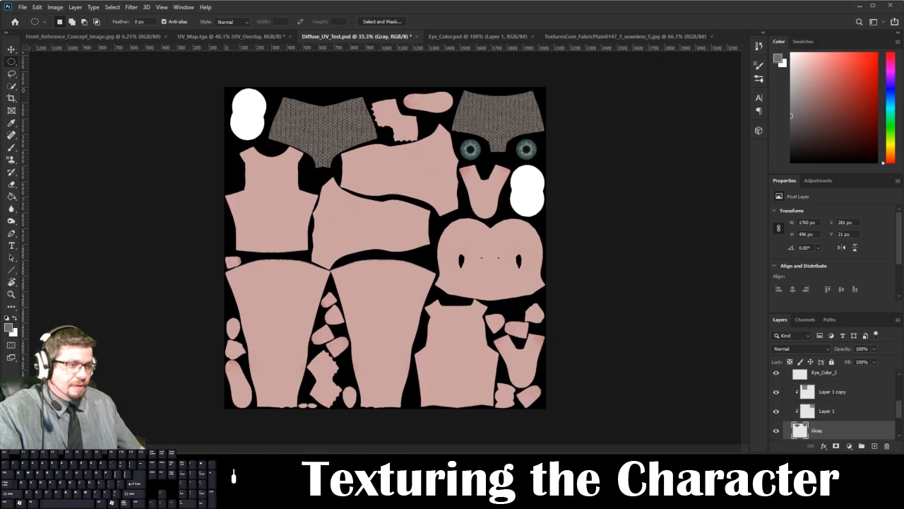
- Switch to Maya and load Diffuse_UV_Test.tga as the image of the color file texture in the character's Character_Material_001, and deselect the mesh
{"action": "left_click", "coordinate": [280, 422]}
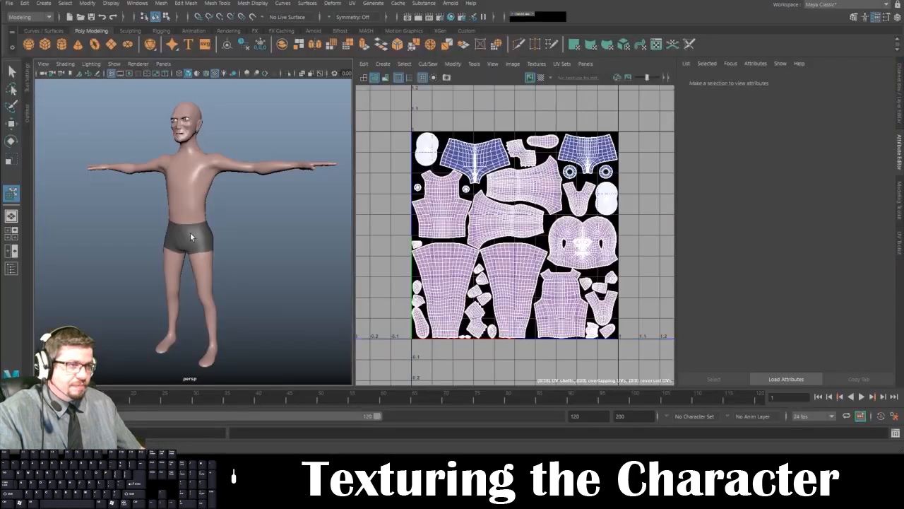
{"action": "left_click", "coordinate": [198, 225]}
{"action": "right_click", "coordinate": [196, 223]}
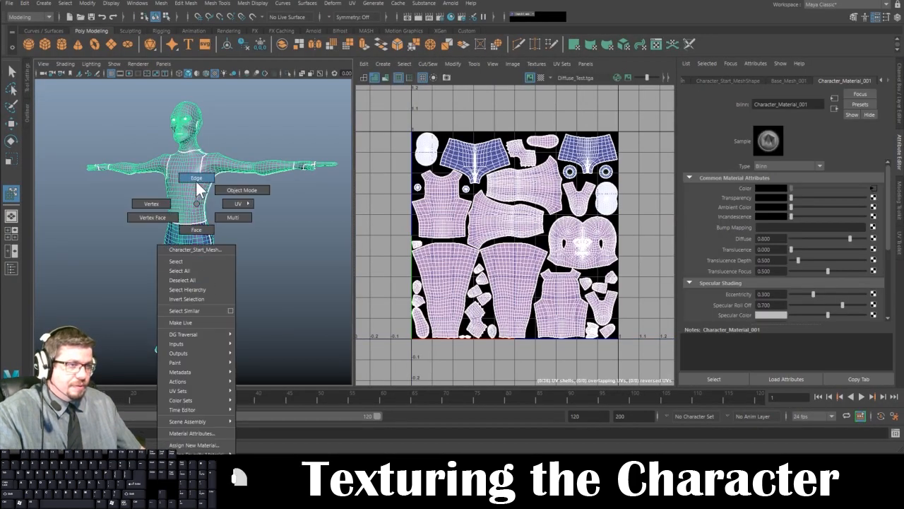
{"action": "left_click", "coordinate": [875, 188]}
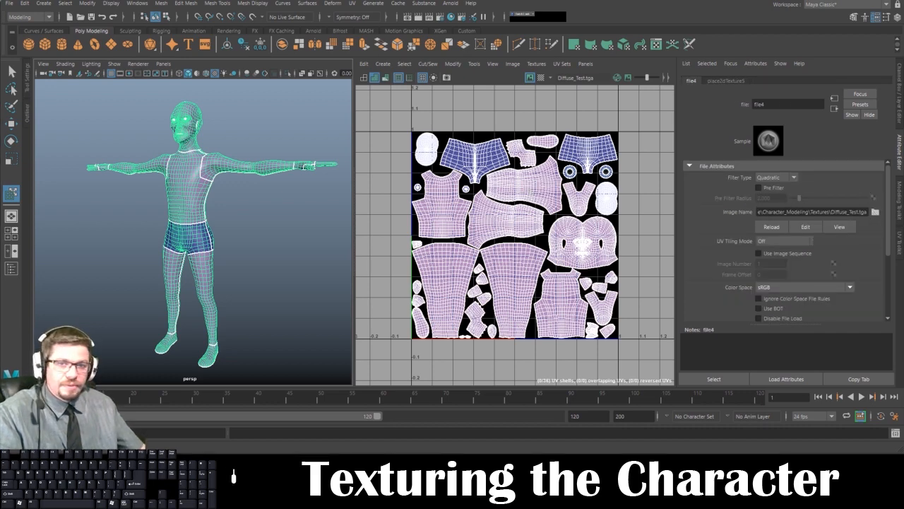
{"action": "left_click_drag", "start_coordinate": [0, 132], "coordinate": [586, 76]}
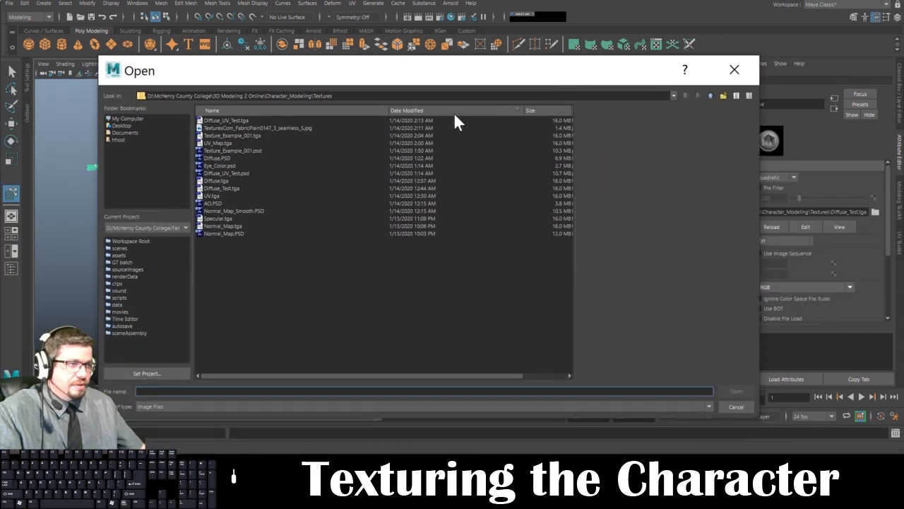
{"action": "left_click", "coordinate": [244, 120]}
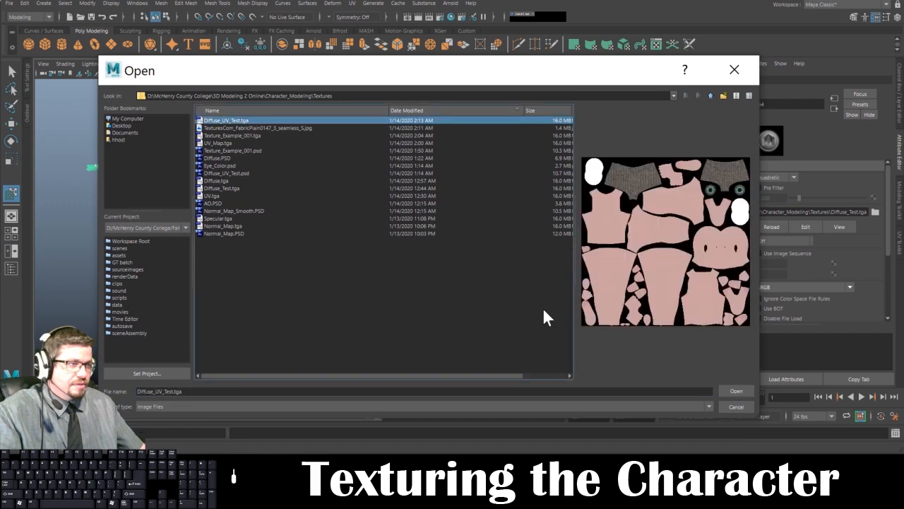
{"action": "left_click", "coordinate": [748, 392]}
{"action": "left_click", "coordinate": [272, 237]}
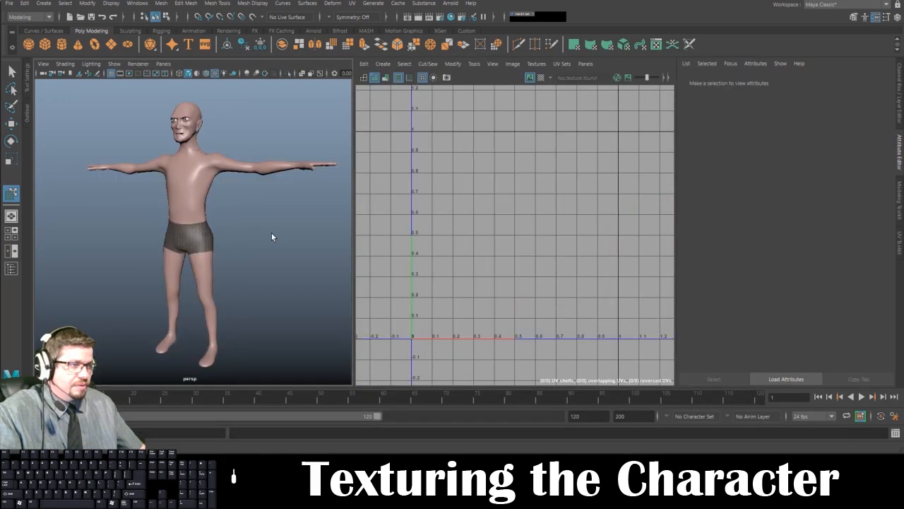
- Examine the cloth texture on the character's shorts from several angles, and select the character mesh
{"action": "left_click_drag", "start_coordinate": [164, 192], "coordinate": [261, 250], "text": "alt"}
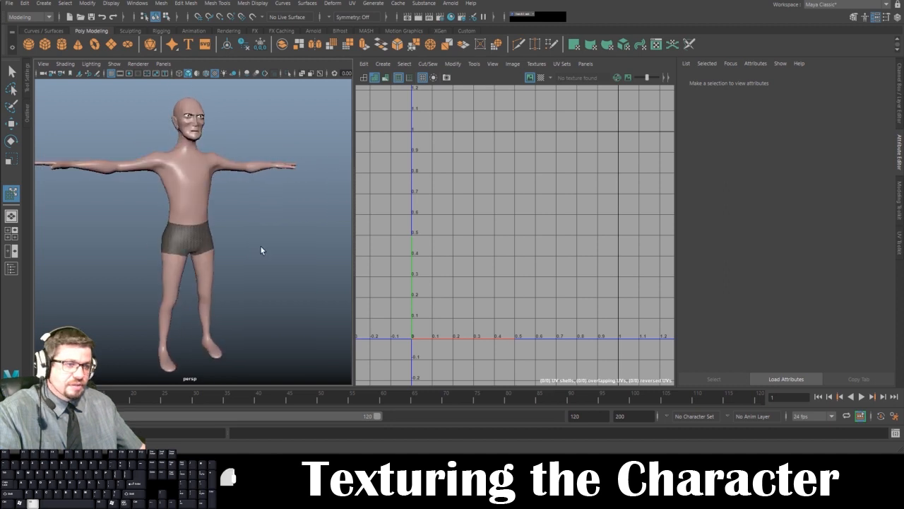
{"action": "mouse_move", "coordinate": [185, 247]}
{"action": "left_mouse_down", "text": "alt"}
{"action": "mouse_move", "coordinate": [113, 246]}
{"action": "mouse_move", "coordinate": [246, 247]}
{"action": "mouse_move", "coordinate": [246, 288]}
{"action": "mouse_move", "coordinate": [125, 283]}
{"action": "mouse_move", "coordinate": [199, 255]}
{"action": "mouse_move", "coordinate": [238, 297]}
{"action": "mouse_move", "coordinate": [265, 295]}
{"action": "mouse_move", "coordinate": [147, 279]}
{"action": "mouse_move", "coordinate": [238, 278]}
{"action": "mouse_move", "coordinate": [207, 268]}
{"action": "mouse_move", "coordinate": [192, 242]}
{"action": "mouse_move", "coordinate": [210, 253]}
{"action": "mouse_move", "coordinate": [182, 265]}
{"action": "left_mouse_up", "text": "alt"}
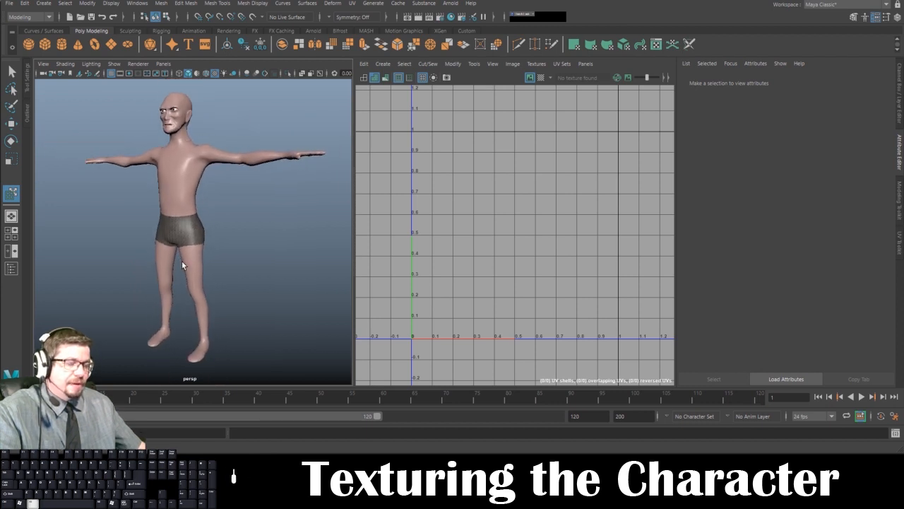
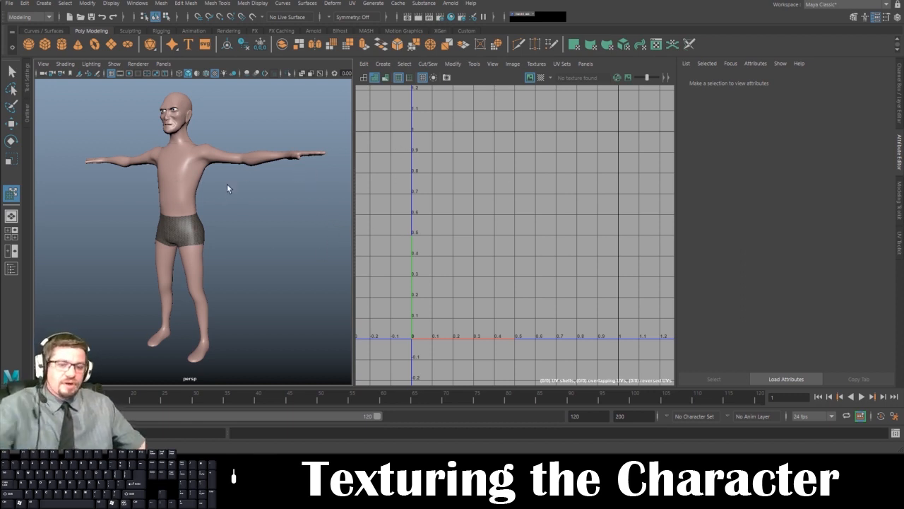
{"action": "left_click_drag", "start_coordinate": [227, 184], "coordinate": [151, 242]}
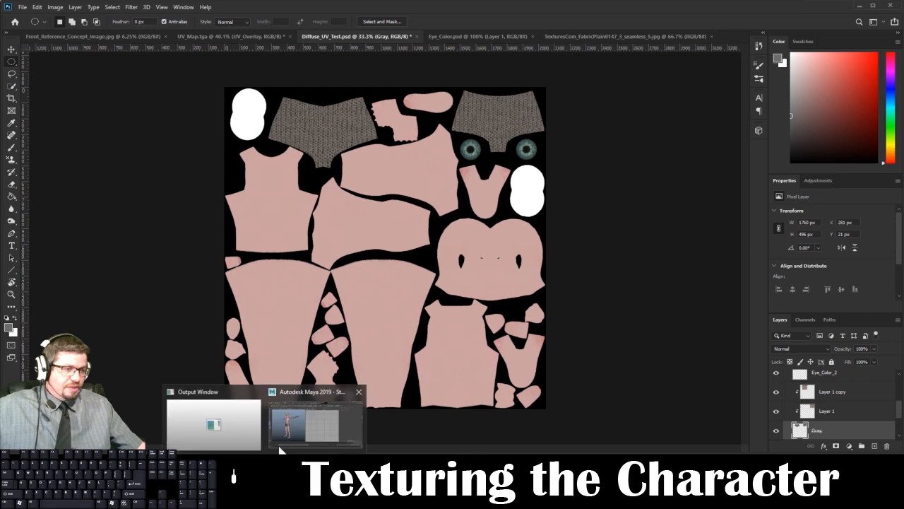
{"action": "left_click", "coordinate": [313, 422]}
{"action": "left_click", "coordinate": [251, 228]}
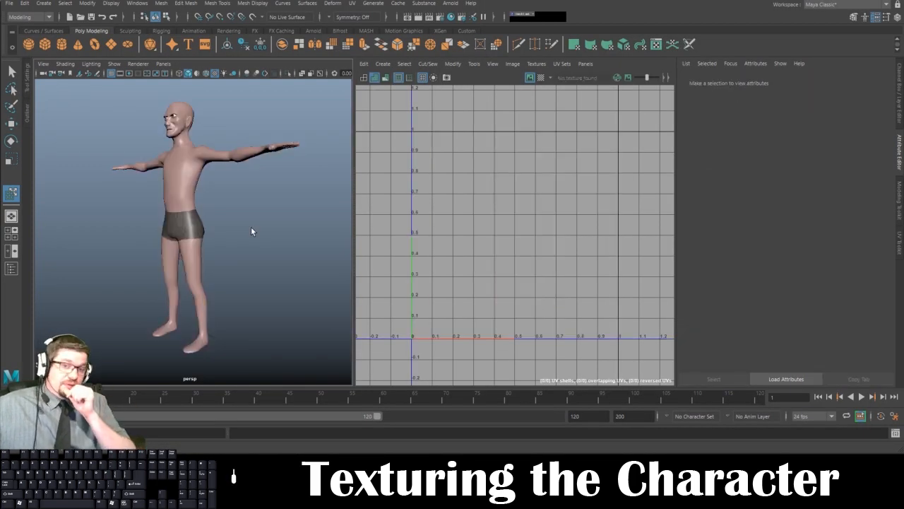
{"action": "left_click", "coordinate": [196, 207]}
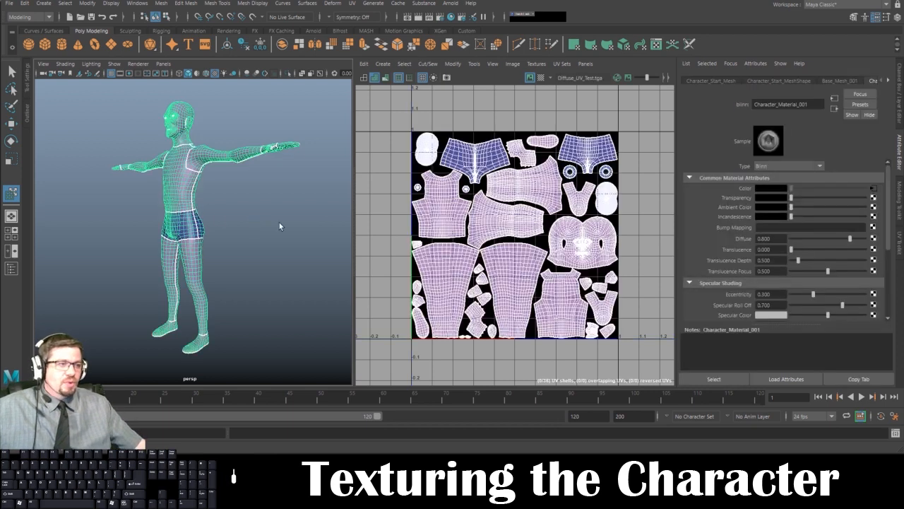
- Assign the existing default gray material to the character mesh, deselect everything, and select the mesh again
{"action": "right_click", "coordinate": [176, 160]}
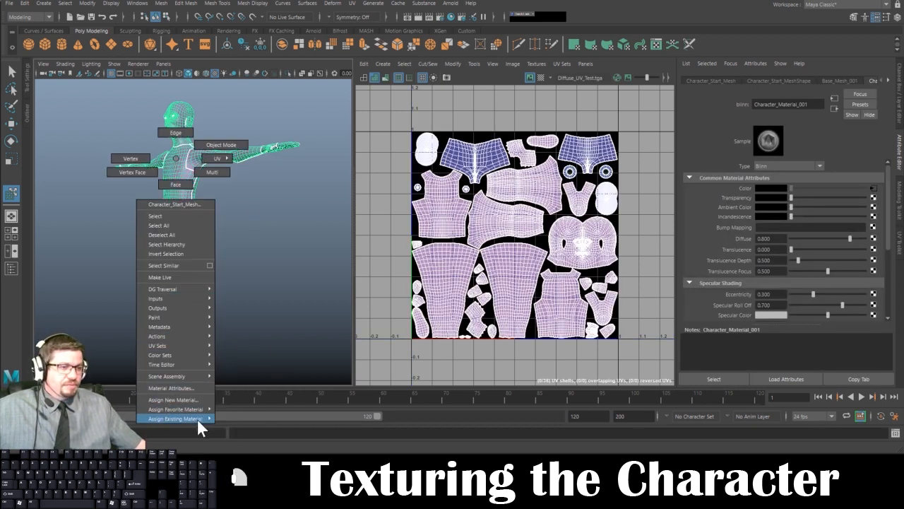
{"action": "mouse_move", "coordinate": [198, 419]}
{"action": "left_click", "coordinate": [243, 450]}
{"action": "left_click", "coordinate": [249, 256]}
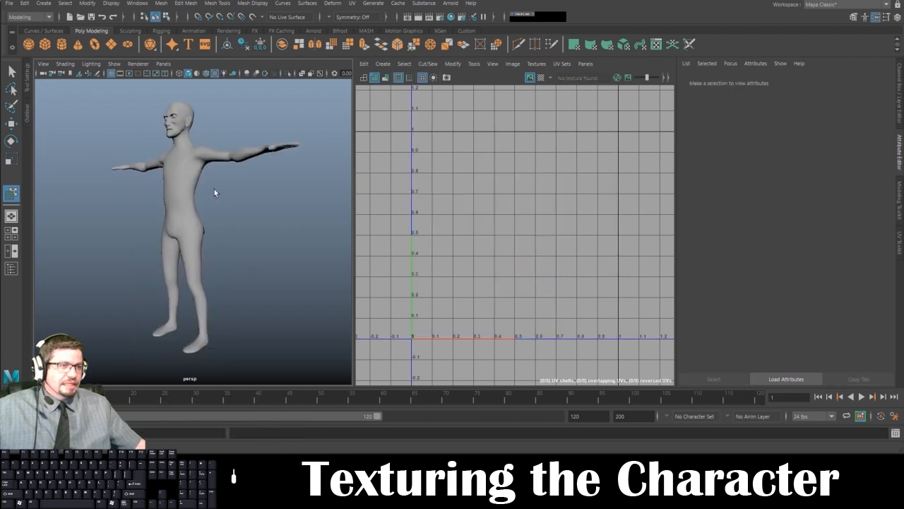
{"action": "left_click", "coordinate": [176, 161]}
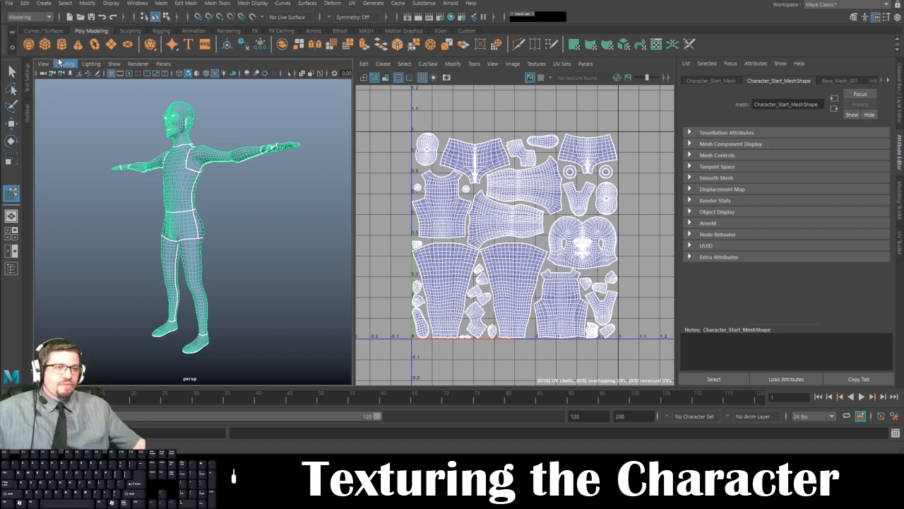
- Check the Loaded and Auto load settings of objExport.mll in a widened Plug-in Manager, and close the manager
{"action": "left_click", "coordinate": [10, 4]}
{"action": "left_click", "coordinate": [10, 6]}
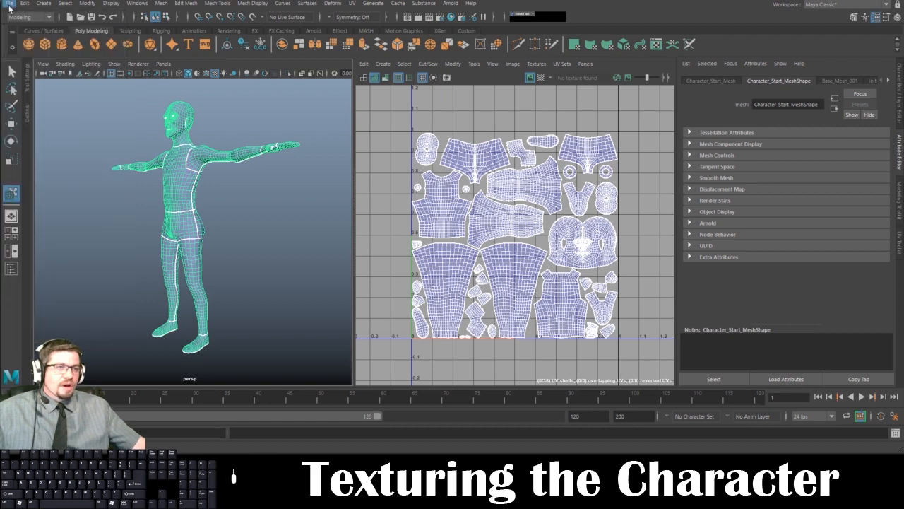
{"action": "left_click", "coordinate": [145, 6]}
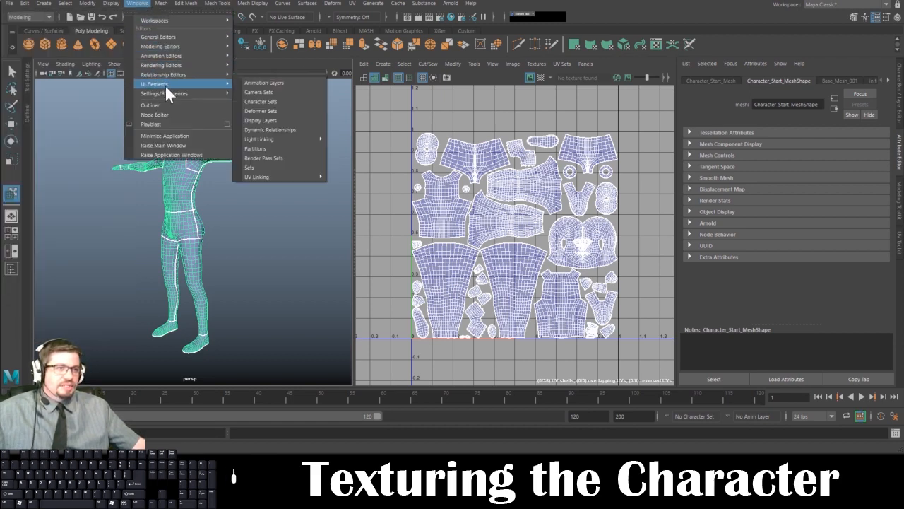
{"action": "mouse_move", "coordinate": [170, 92]}
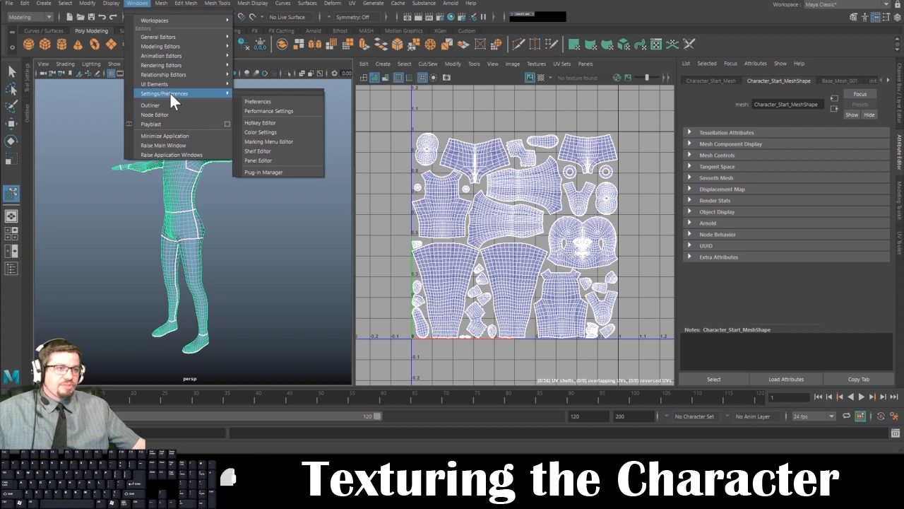
{"action": "left_click", "coordinate": [288, 172]}
{"action": "left_click", "coordinate": [136, 3]}
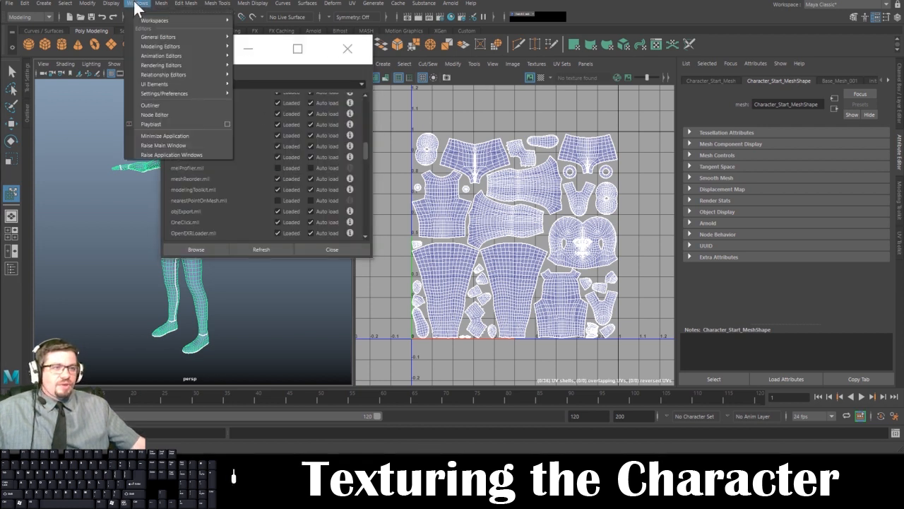
{"action": "mouse_move", "coordinate": [177, 92]}
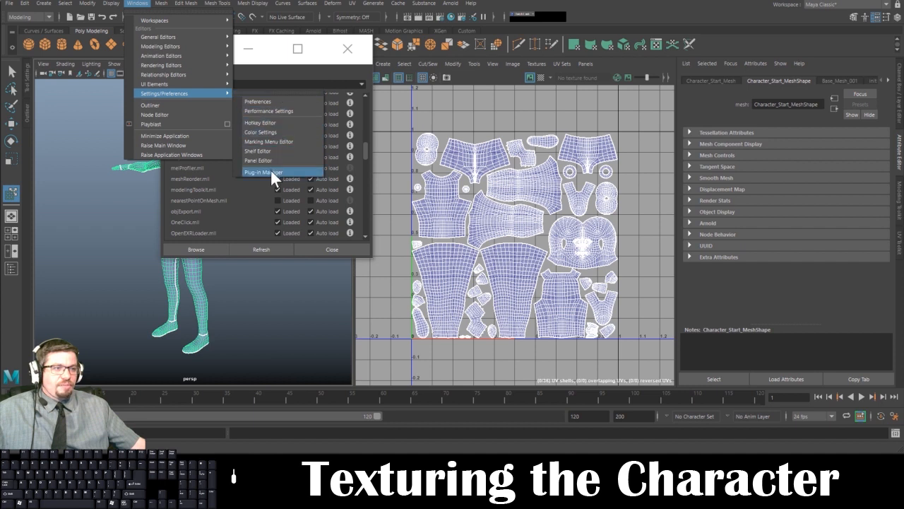
{"action": "left_click", "coordinate": [284, 65]}
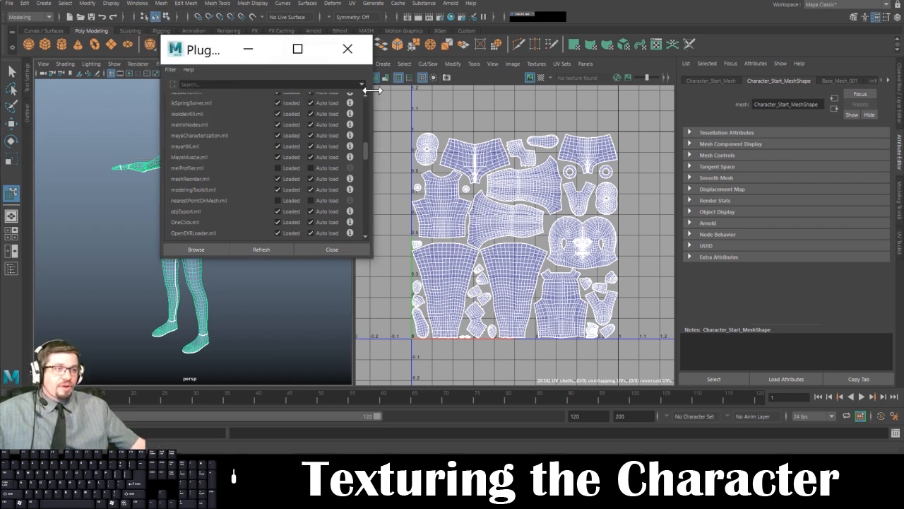
{"action": "left_click_drag", "start_coordinate": [370, 89], "coordinate": [432, 91]}
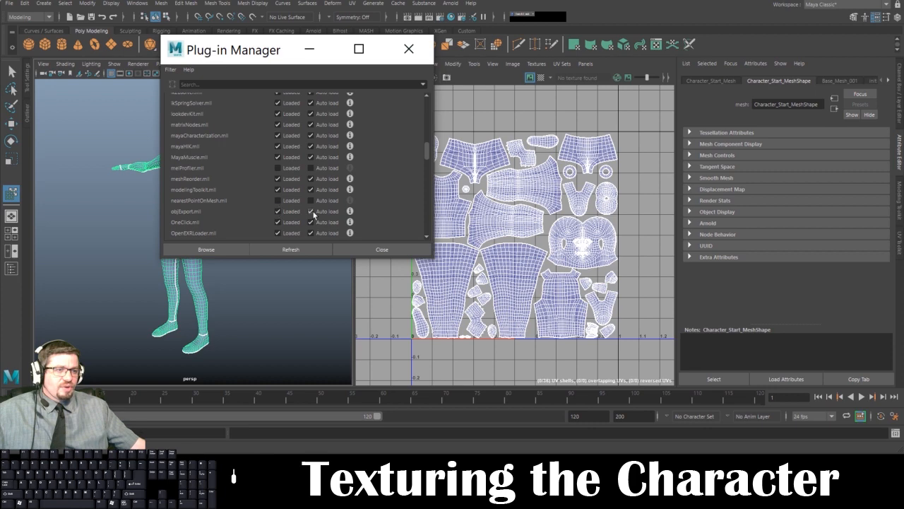
{"action": "left_click", "coordinate": [287, 246]}
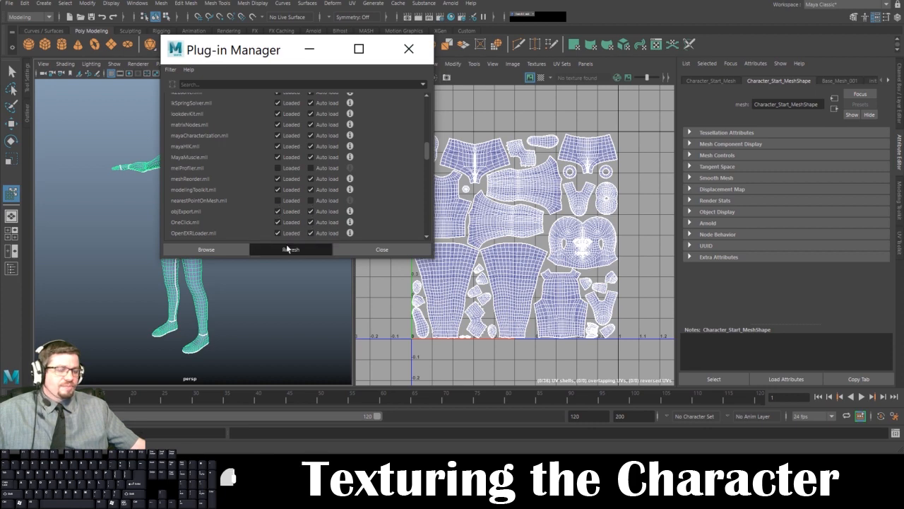
{"action": "left_click", "coordinate": [346, 249]}
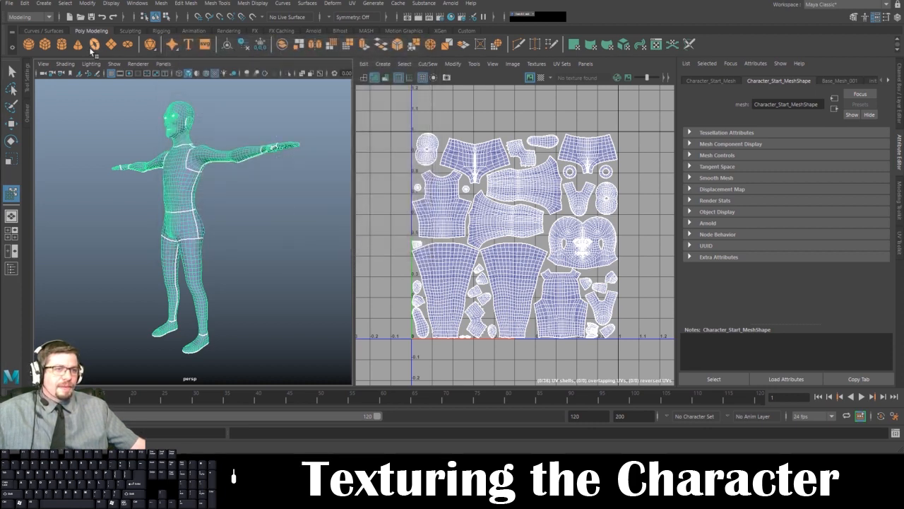
- Activate the Select tool and begin exporting the selected character mesh to the Character_Modeling OBJ folder under the file name Test_001
{"action": "left_click", "coordinate": [10, 4]}
{"action": "left_click", "coordinate": [11, 5]}
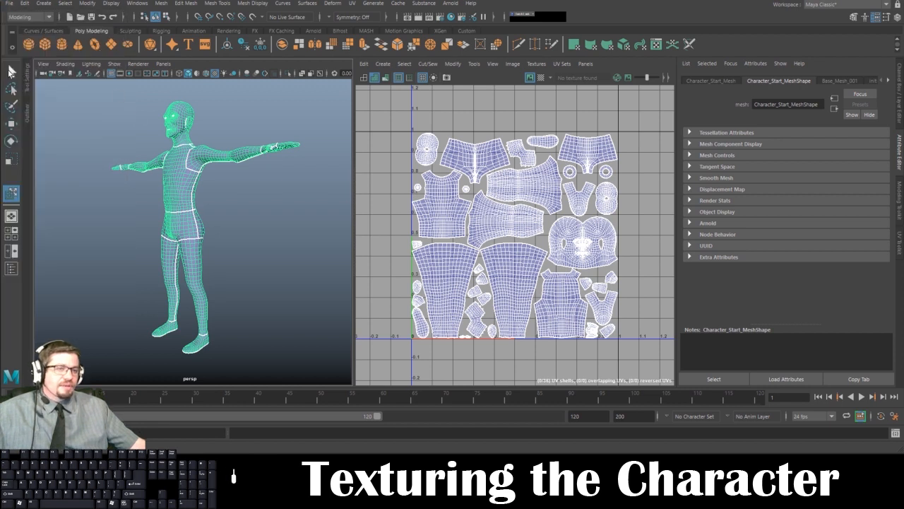
{"action": "left_click", "coordinate": [10, 71]}
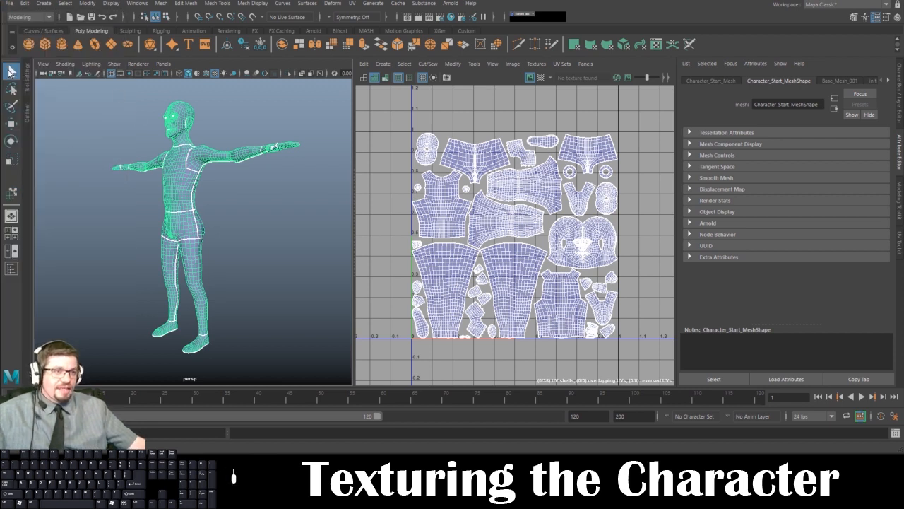
{"action": "right_click", "coordinate": [174, 161]}
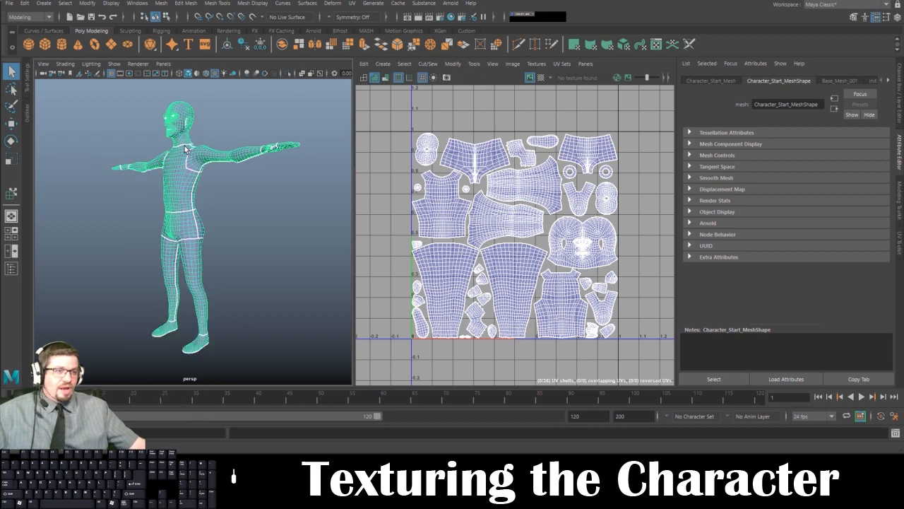
{"action": "left_click", "coordinate": [9, 3]}
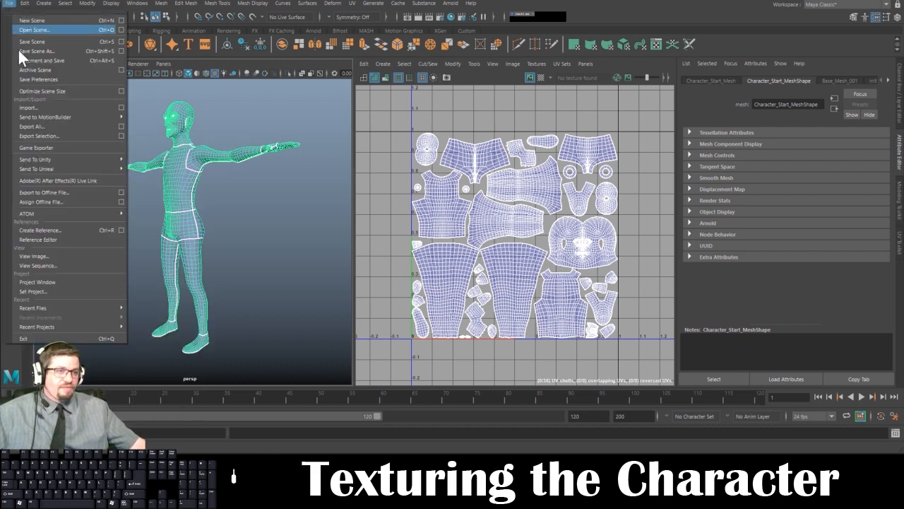
{"action": "left_click", "coordinate": [41, 135]}
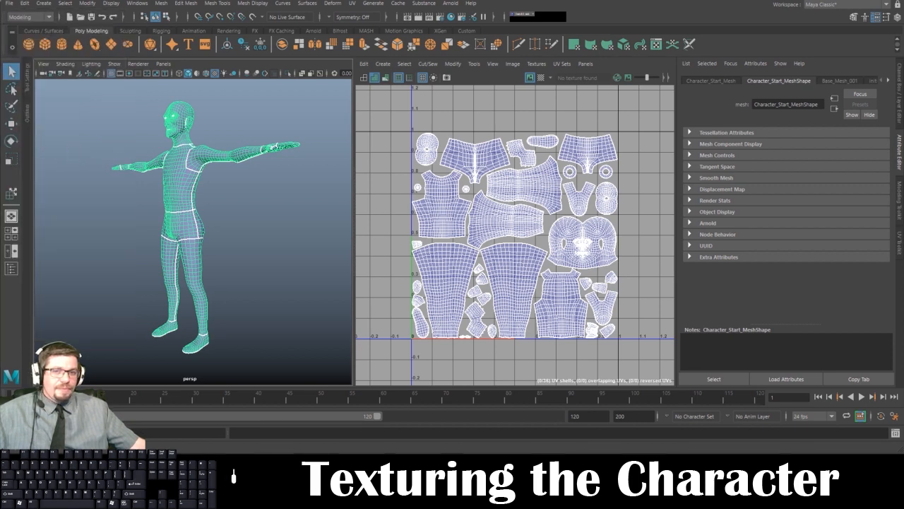
{"action": "left_click_drag", "start_coordinate": [0, 185], "coordinate": [0, 141]}
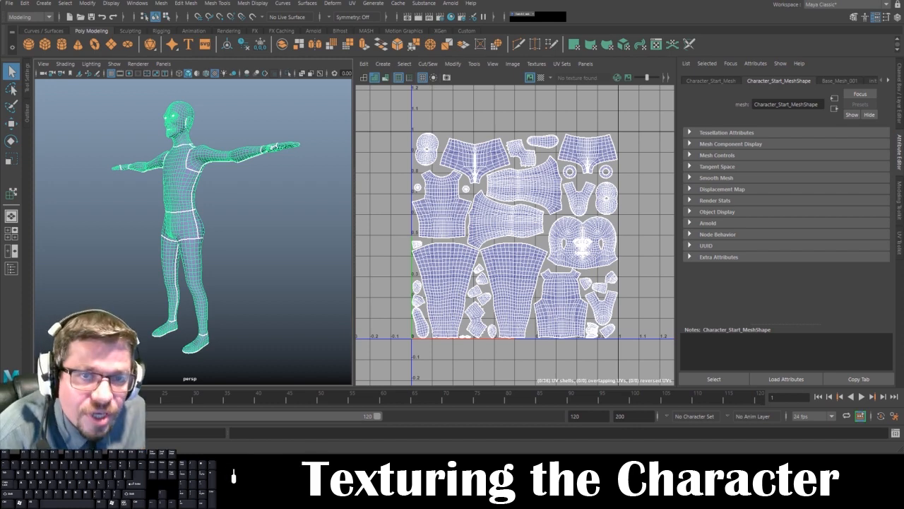
{"action": "left_click_drag", "start_coordinate": [0, 9], "coordinate": [283, 25]}
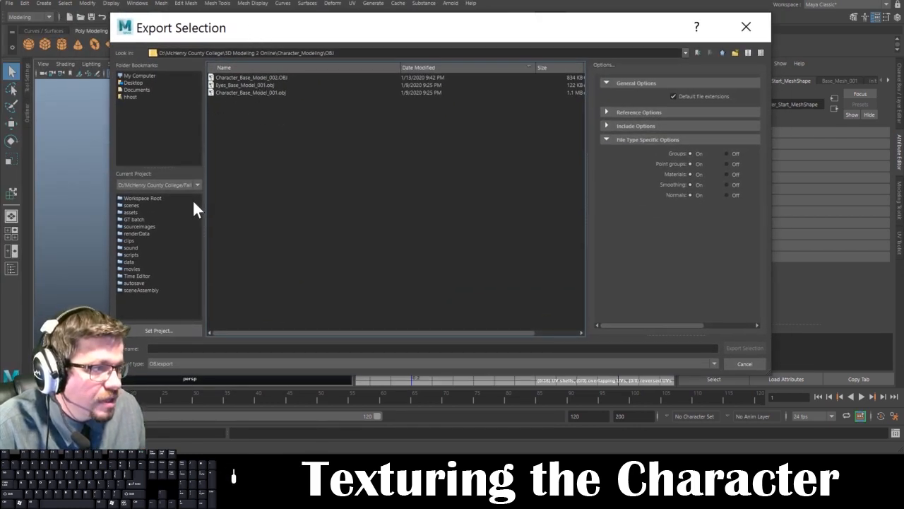
{"action": "left_click", "coordinate": [162, 348]}
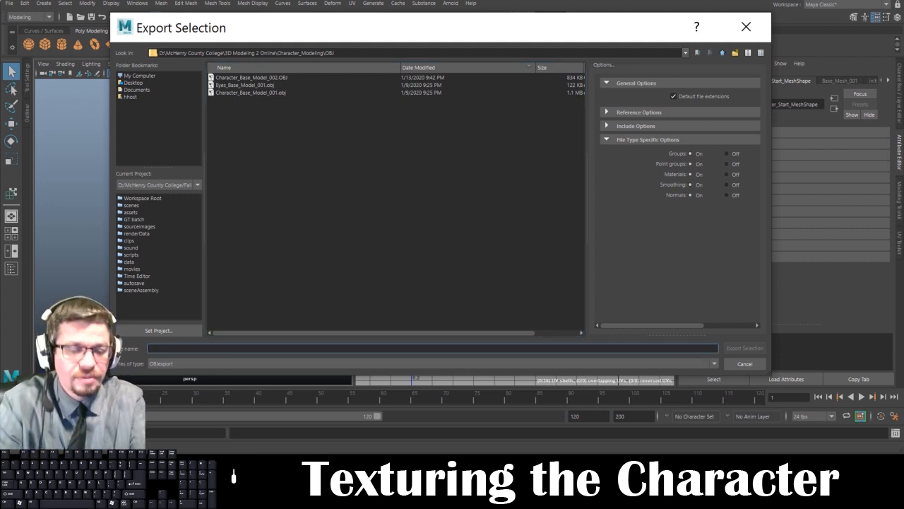
{"action": "type", "text": "Test_001"}
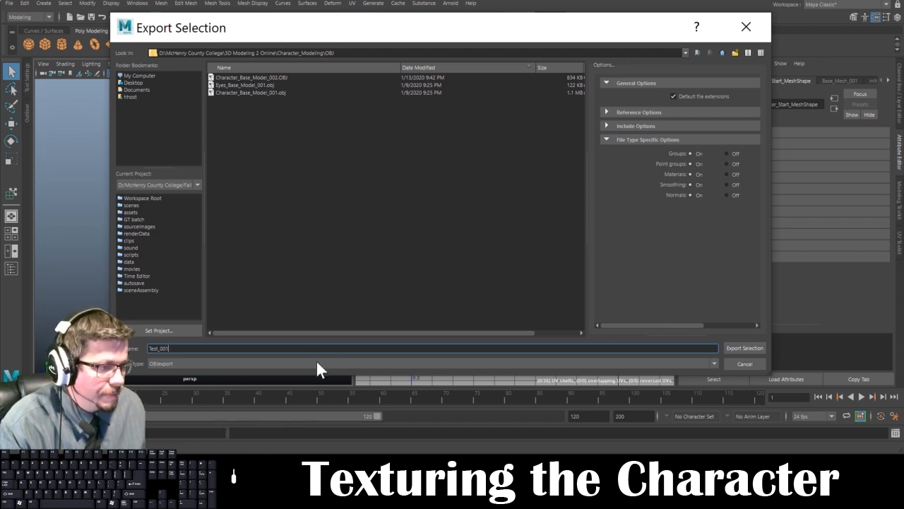
- Choose OBJexport as the file type, review the reference, include and file type specific options, and export the selection
{"action": "left_click", "coordinate": [295, 365]}
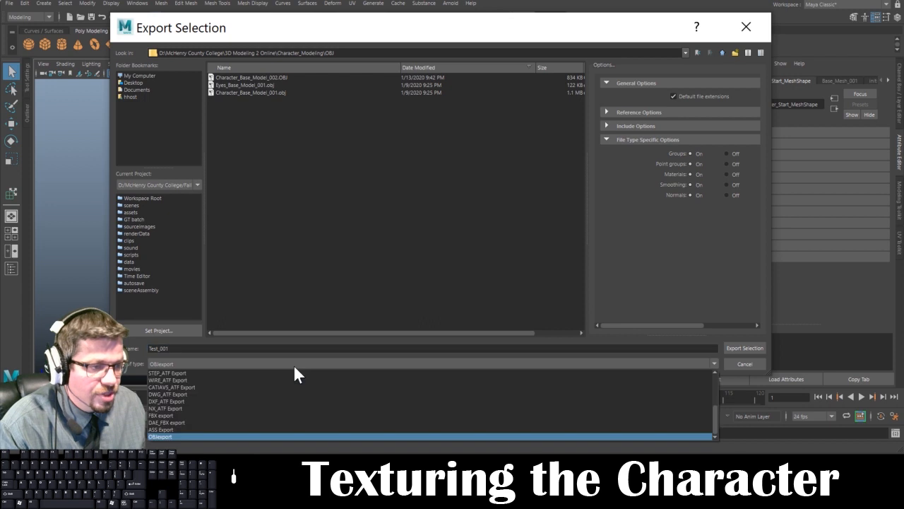
{"action": "left_click", "coordinate": [260, 438]}
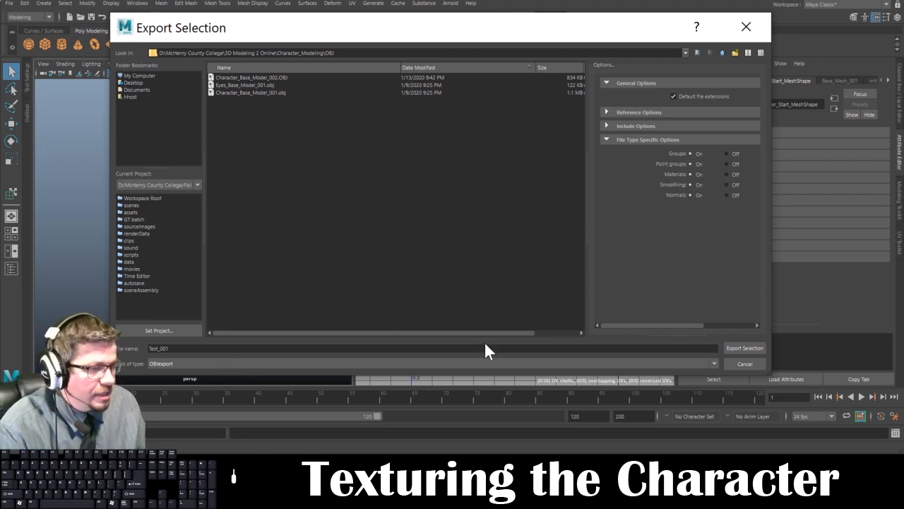
{"action": "left_click", "coordinate": [648, 127]}
{"action": "left_click", "coordinate": [661, 113]}
{"action": "scroll", "coordinate": [650, 212], "scroll_direction": "down", "scroll_amount": 1}
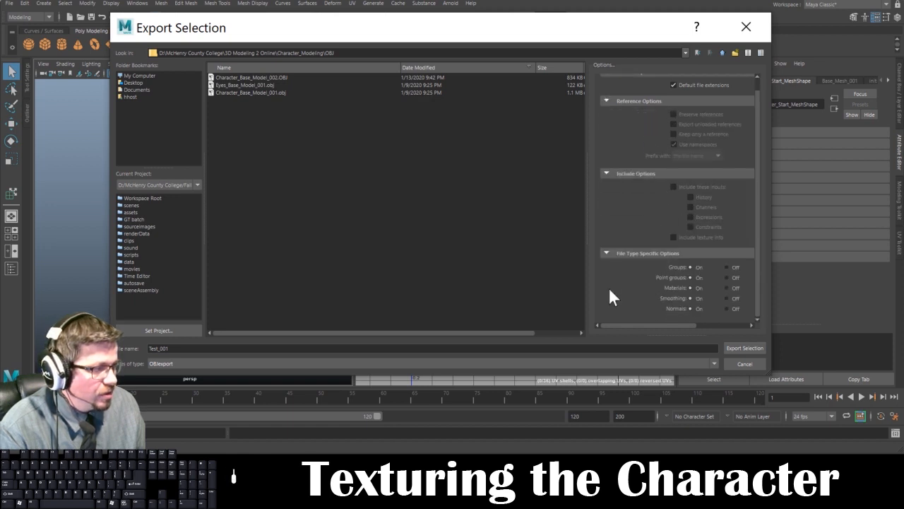
{"action": "scroll", "coordinate": [678, 191], "scroll_direction": "up", "scroll_amount": 1}
{"action": "scroll", "coordinate": [644, 176], "scroll_direction": "down", "scroll_amount": 1}
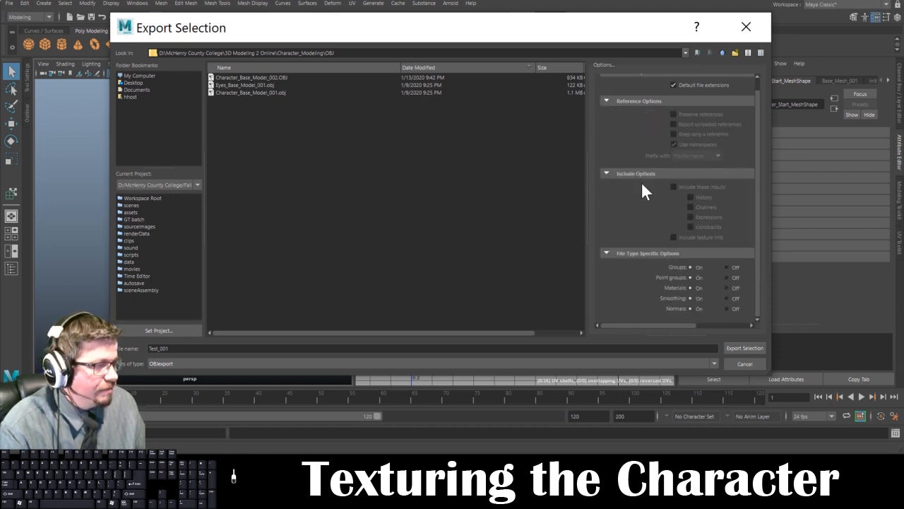
{"action": "left_click", "coordinate": [744, 349]}
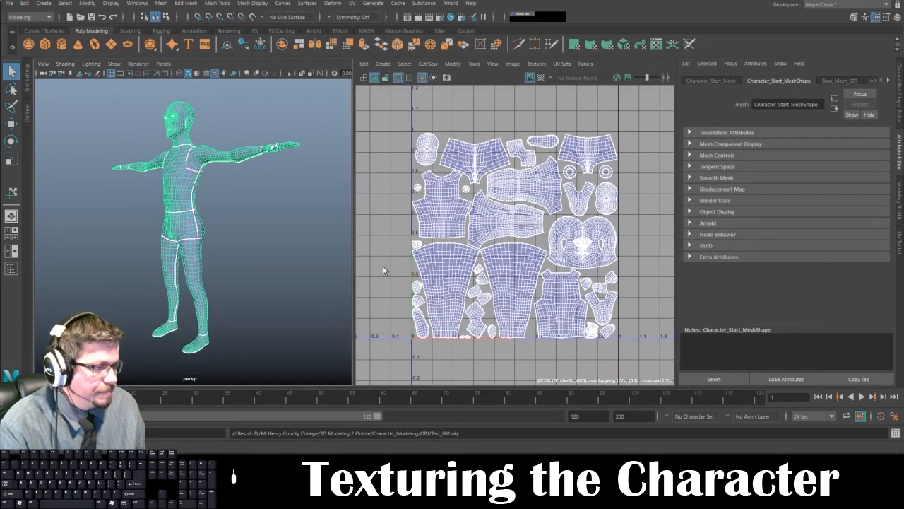
- Switch to Photoshop and bring the Eye_Color.psd document to the front
{"action": "key", "text": "alt+Tab"}
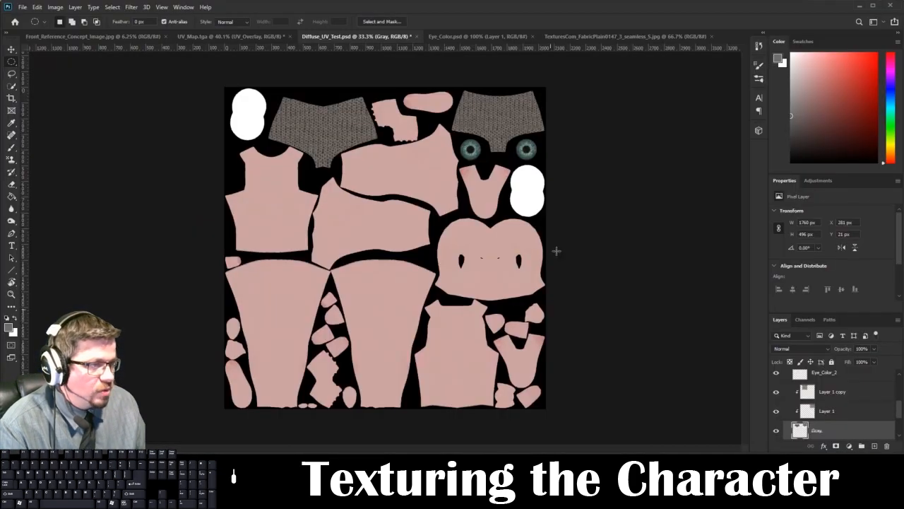
{"action": "left_click", "coordinate": [456, 36]}
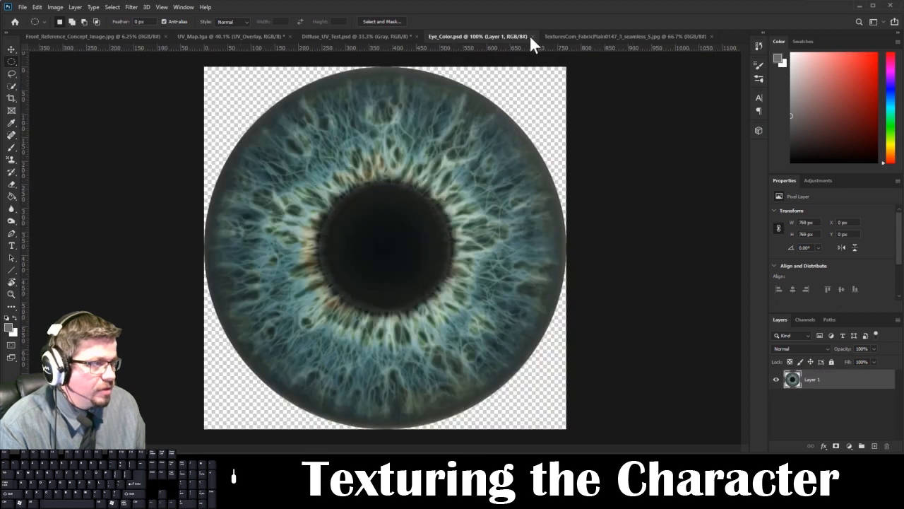
- Close the Eye_Color image and open Test_001.obj from the Character_Modeling OBJ folder as a 3D document without unused materials
{"action": "left_click", "coordinate": [532, 36]}
{"action": "left_click", "coordinate": [529, 39]}
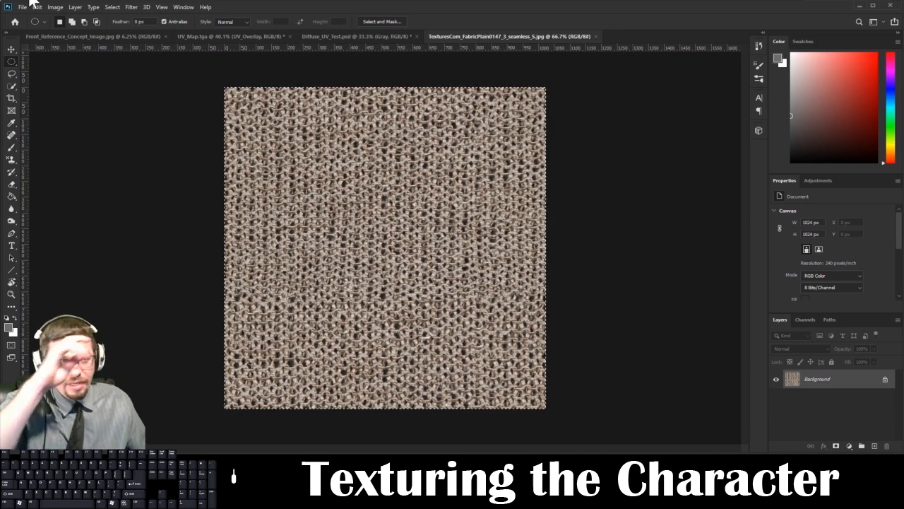
{"action": "left_click", "coordinate": [23, 7]}
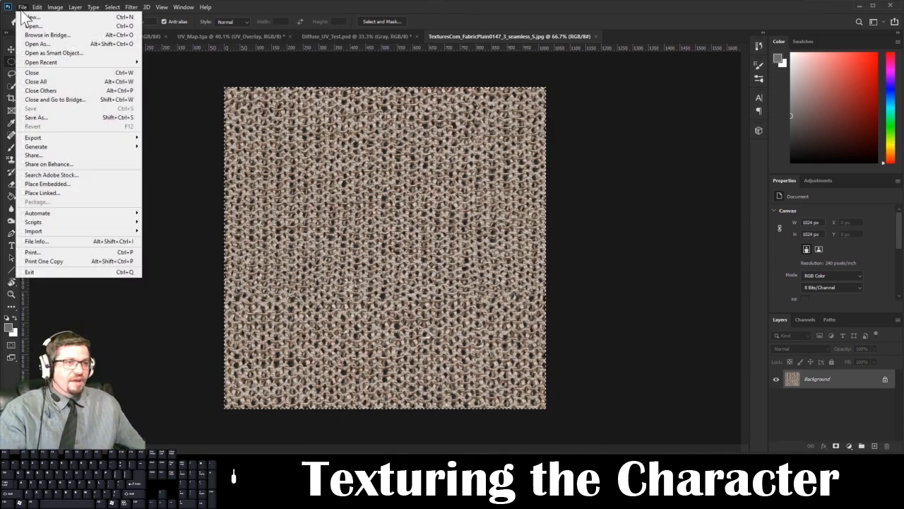
{"action": "left_click", "coordinate": [30, 26]}
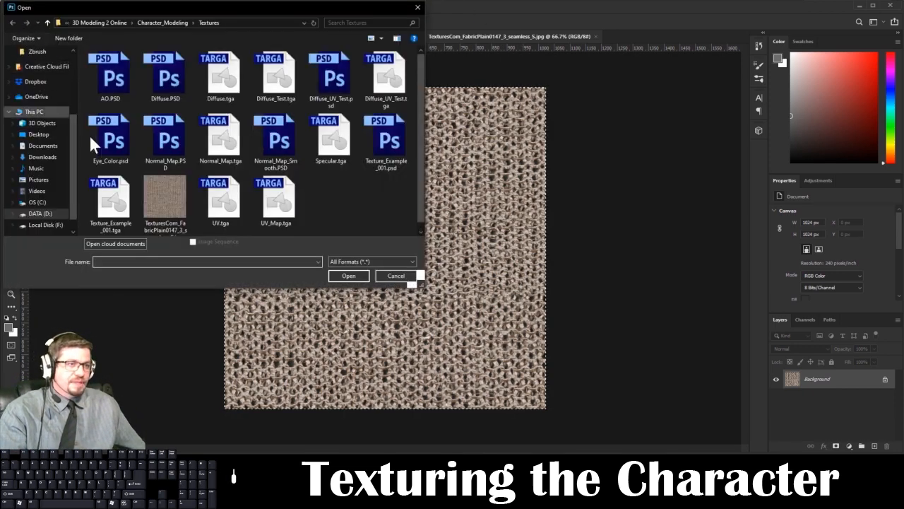
{"action": "left_click", "coordinate": [159, 24]}
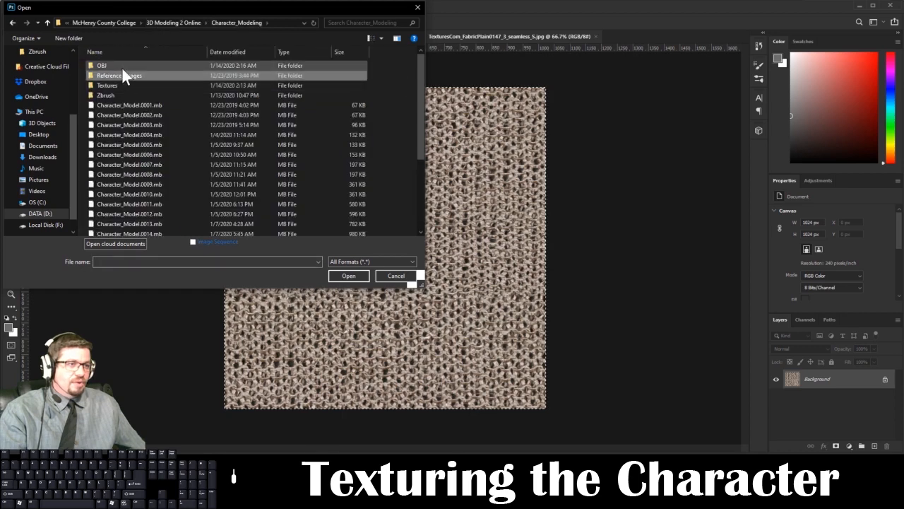
{"action": "double_click", "coordinate": [124, 67]}
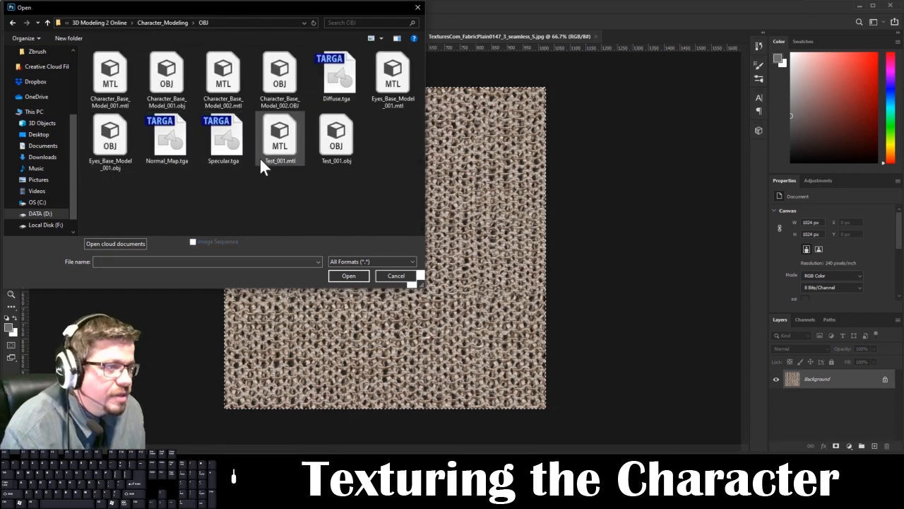
{"action": "left_click", "coordinate": [330, 156]}
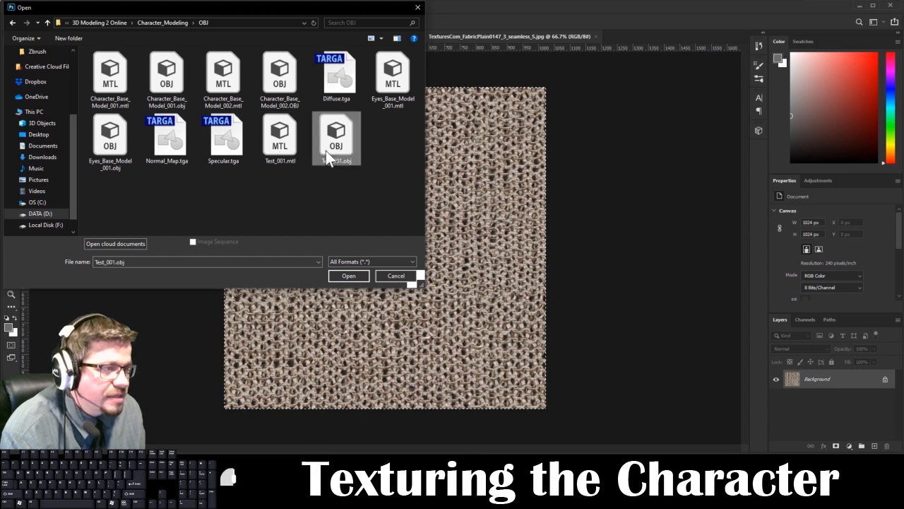
{"action": "left_click", "coordinate": [350, 275]}
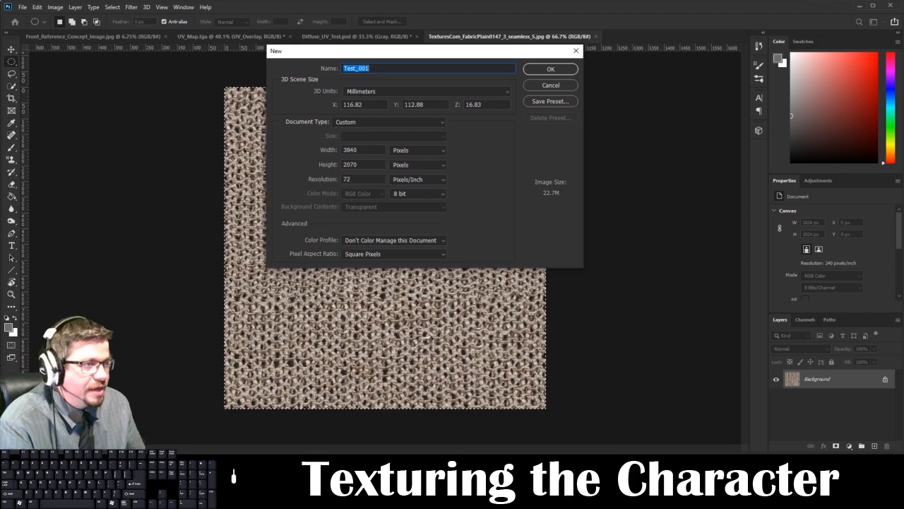
{"action": "left_click", "coordinate": [555, 73]}
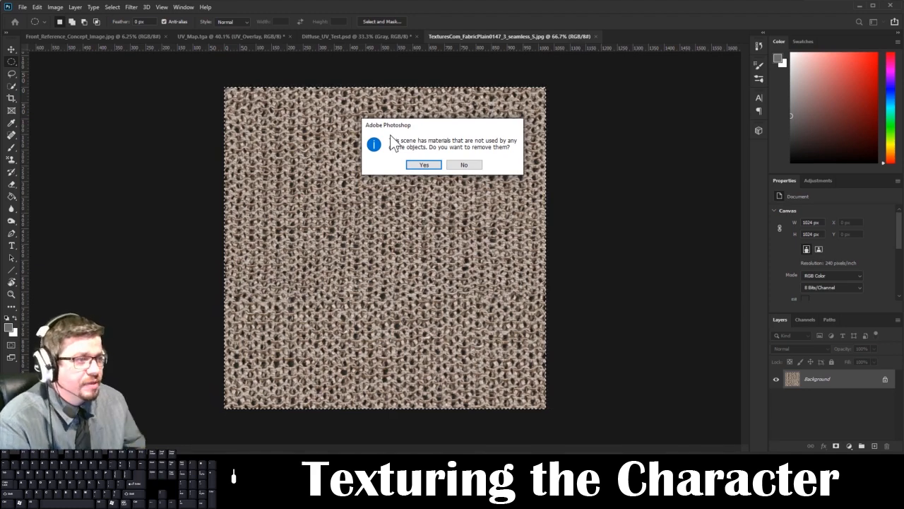
{"action": "left_click", "coordinate": [422, 165]}
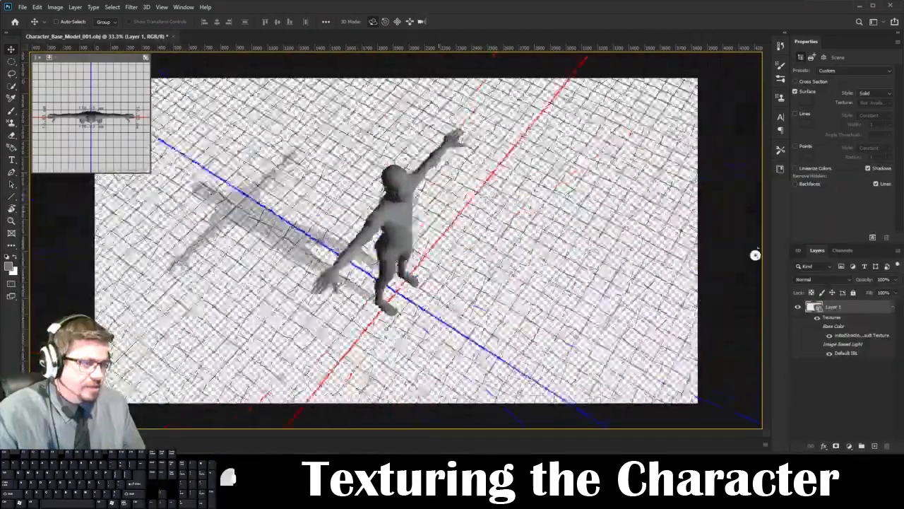
- Orbit the character to an upright front view and open its Base Color texture as a separate document
{"action": "left_click_drag", "start_coordinate": [439, 226], "coordinate": [256, 162]}
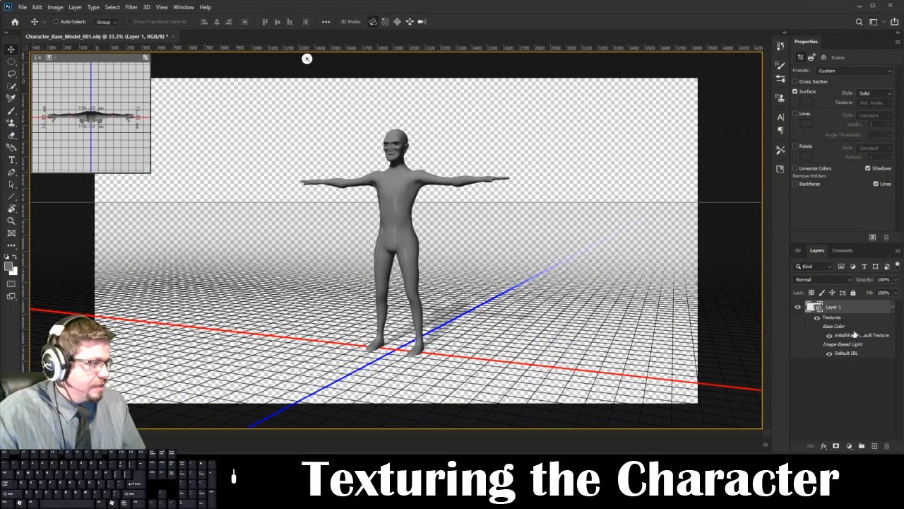
{"action": "double_click", "coordinate": [875, 336]}
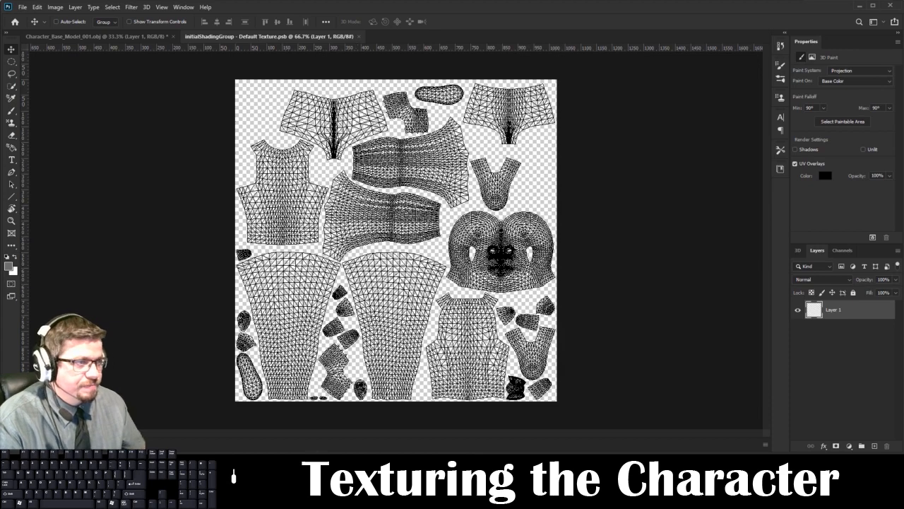
{"action": "left_click", "coordinate": [138, 35]}
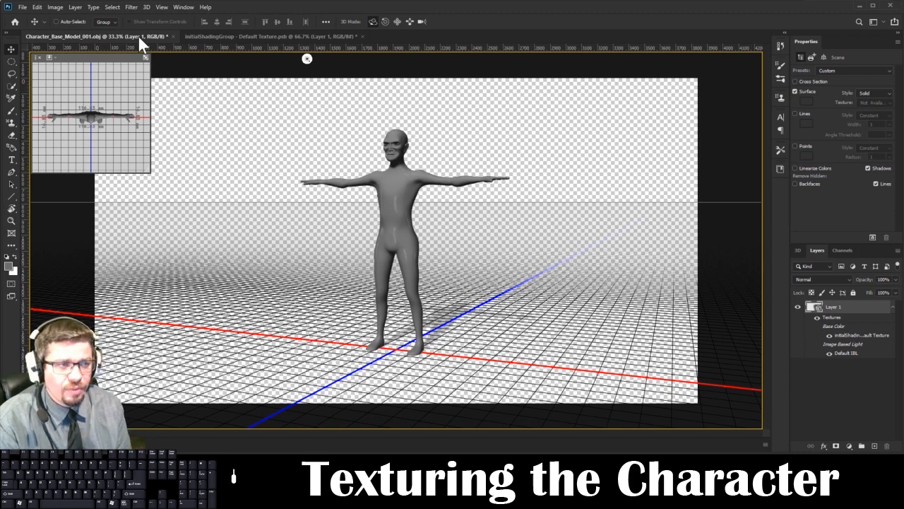
- Check the graphics processor setting in the Performance preferences and the available VRAM settings in the 3D preferences
{"action": "left_click", "coordinate": [54, 7]}
{"action": "left_click", "coordinate": [54, 8]}
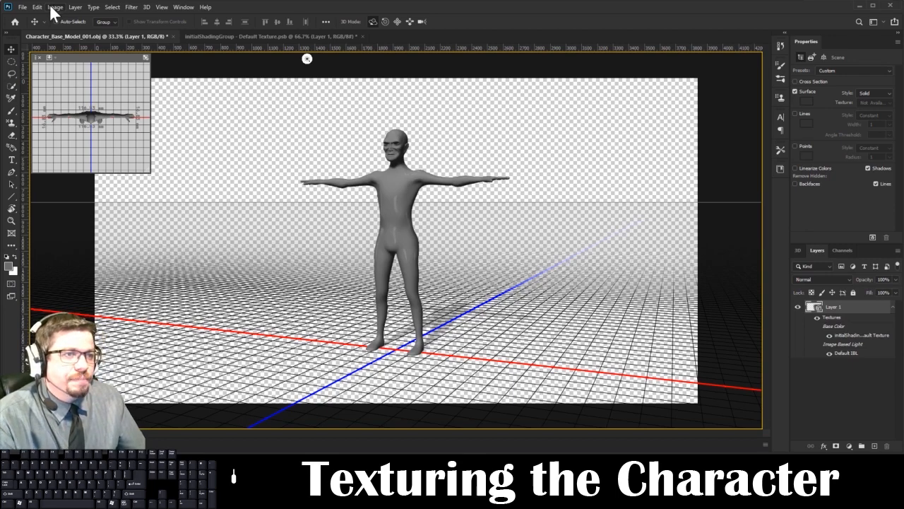
{"action": "left_click", "coordinate": [36, 6]}
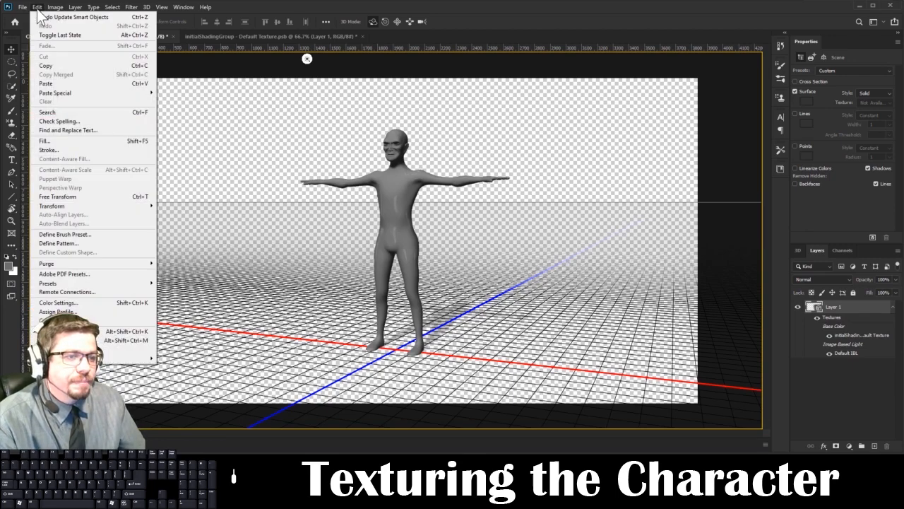
{"action": "mouse_move", "coordinate": [124, 358]}
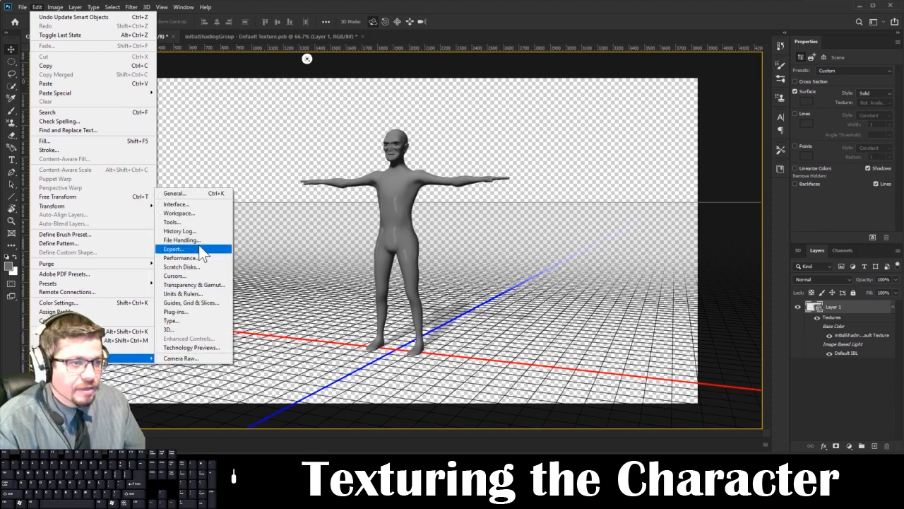
{"action": "left_click", "coordinate": [195, 193]}
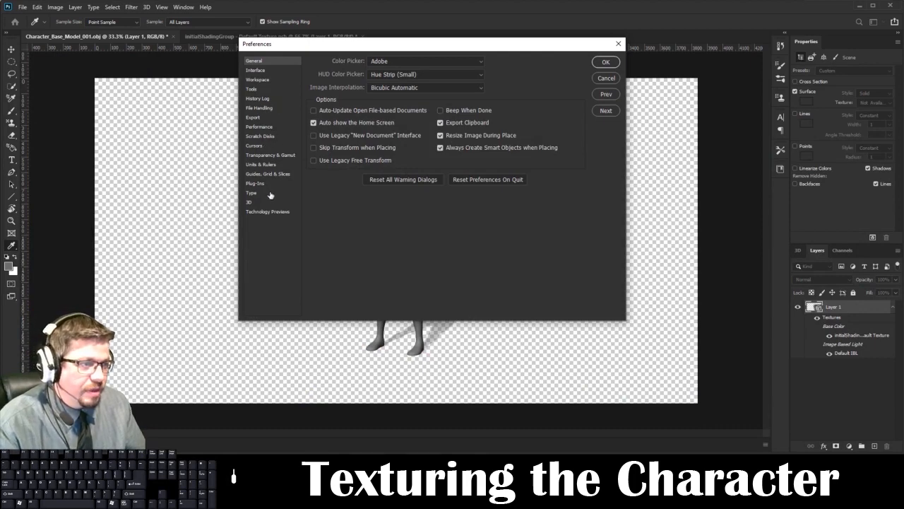
{"action": "left_click", "coordinate": [259, 126]}
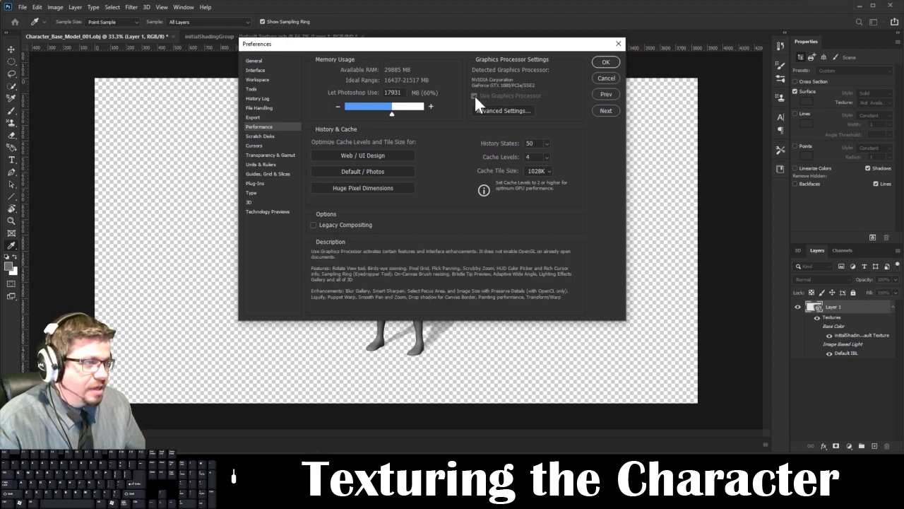
{"action": "left_click", "coordinate": [258, 202]}
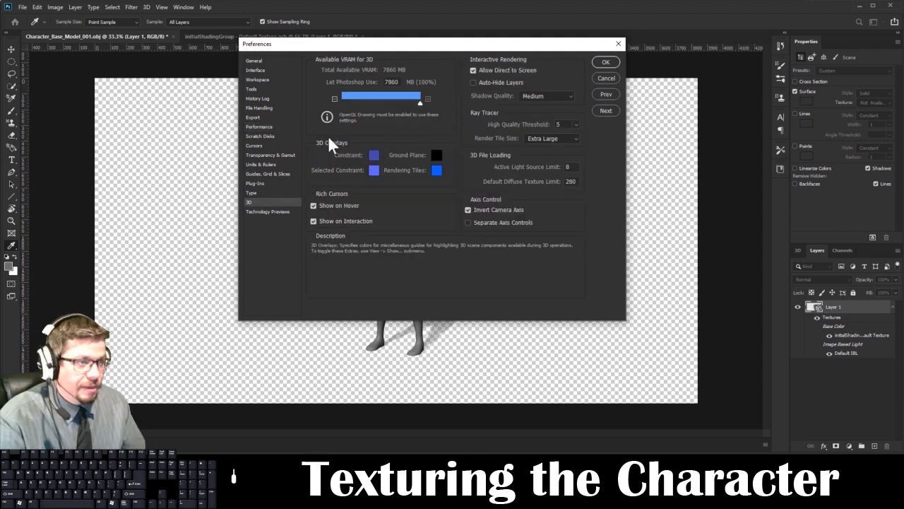
{"action": "left_click", "coordinate": [260, 128]}
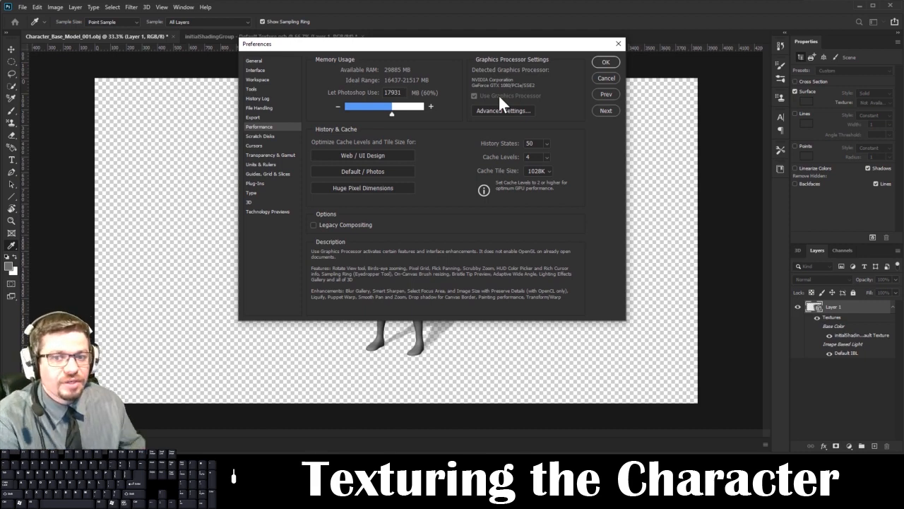
{"action": "left_click", "coordinate": [604, 61]}
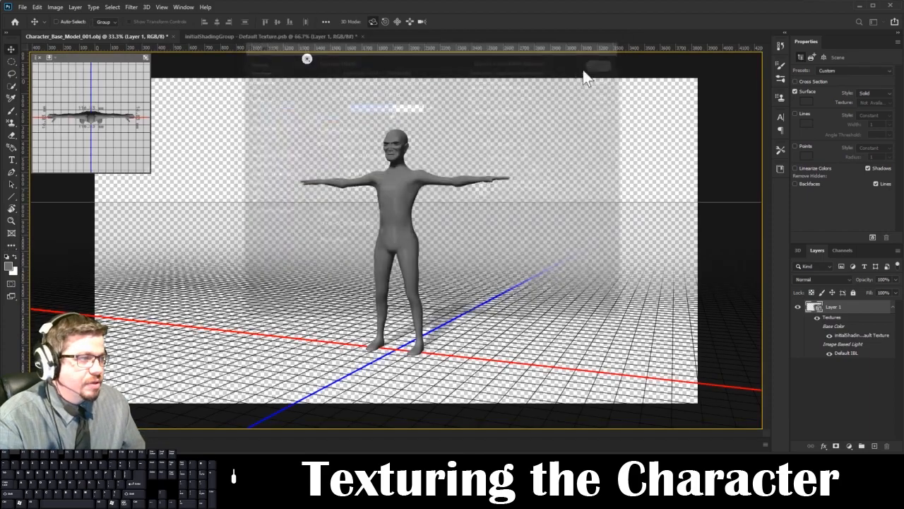
- Add a new layer to the character's Base Color texture document and activate the Brush tool
{"action": "mouse_move", "coordinate": [454, 135]}
{"action": "left_mouse_down"}
{"action": "mouse_move", "coordinate": [482, 135]}
{"action": "mouse_move", "coordinate": [445, 134]}
{"action": "left_mouse_up"}
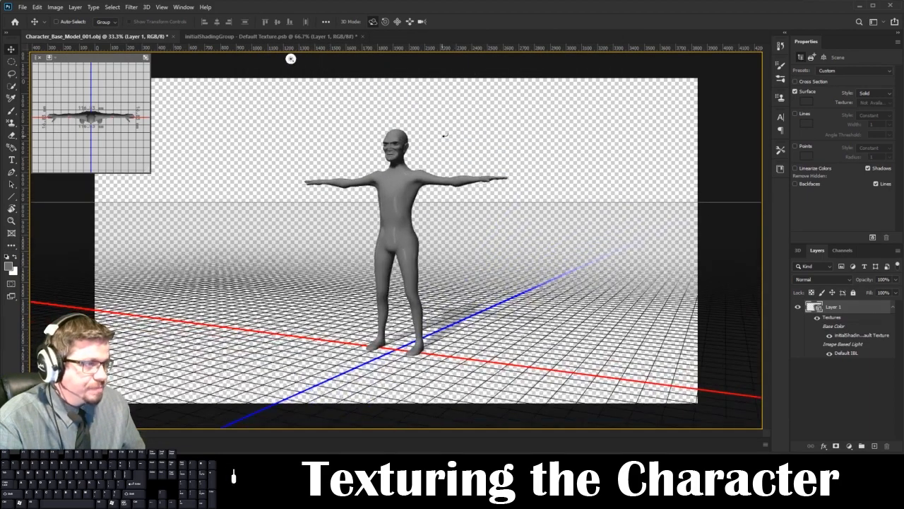
{"action": "left_click", "coordinate": [323, 36]}
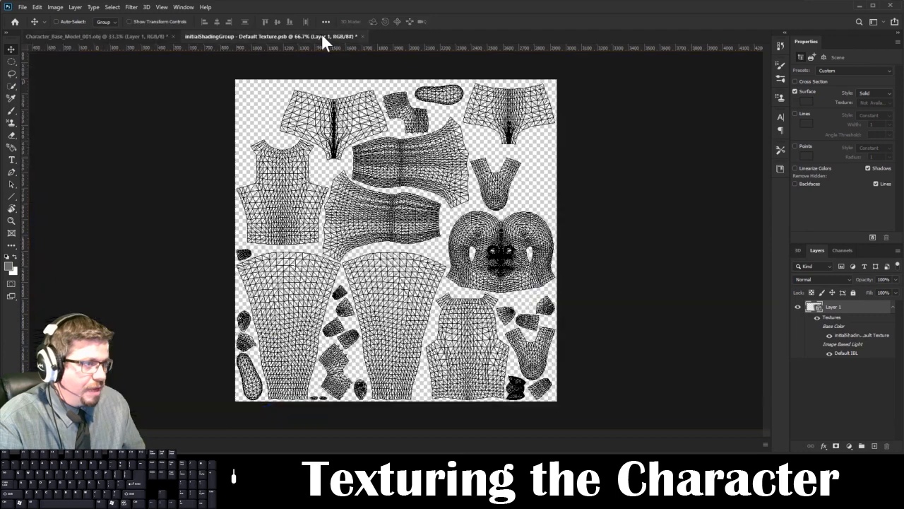
{"action": "left_click", "coordinate": [22, 7]}
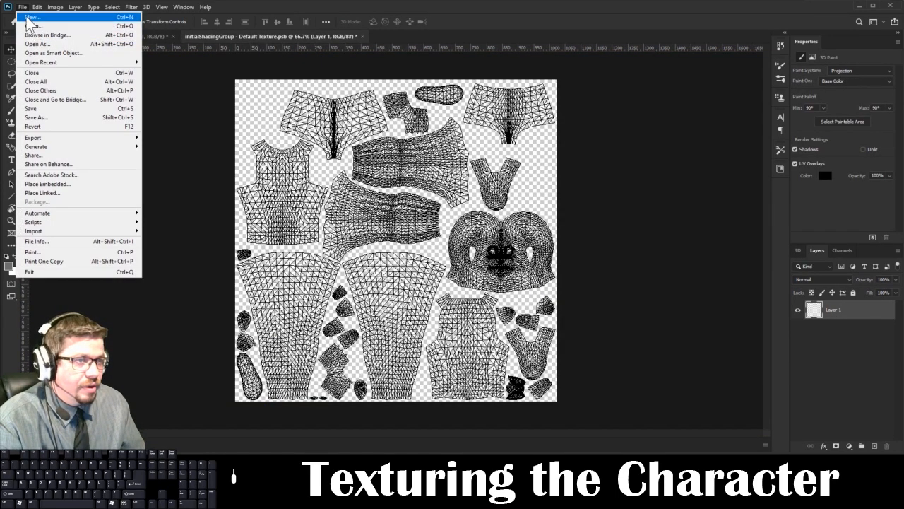
{"action": "left_click", "coordinate": [23, 7]}
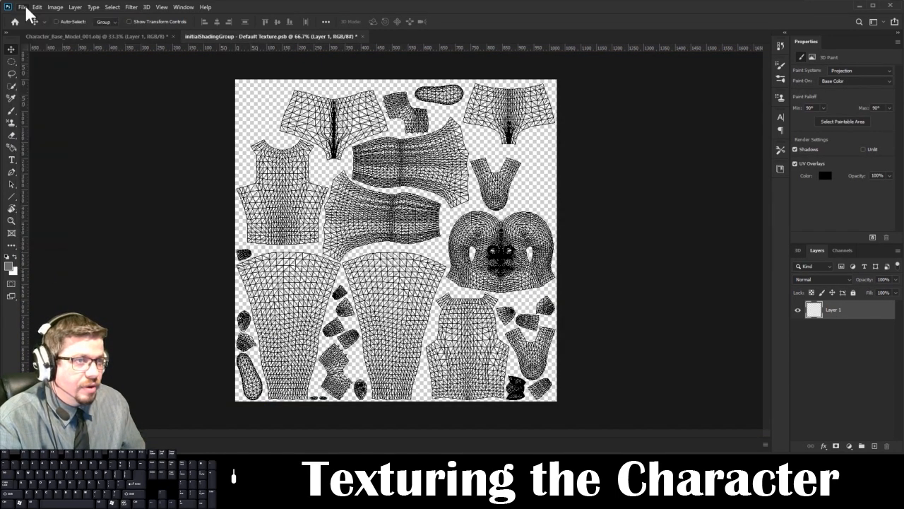
{"action": "left_click", "coordinate": [876, 446]}
{"action": "key", "text": "b"}
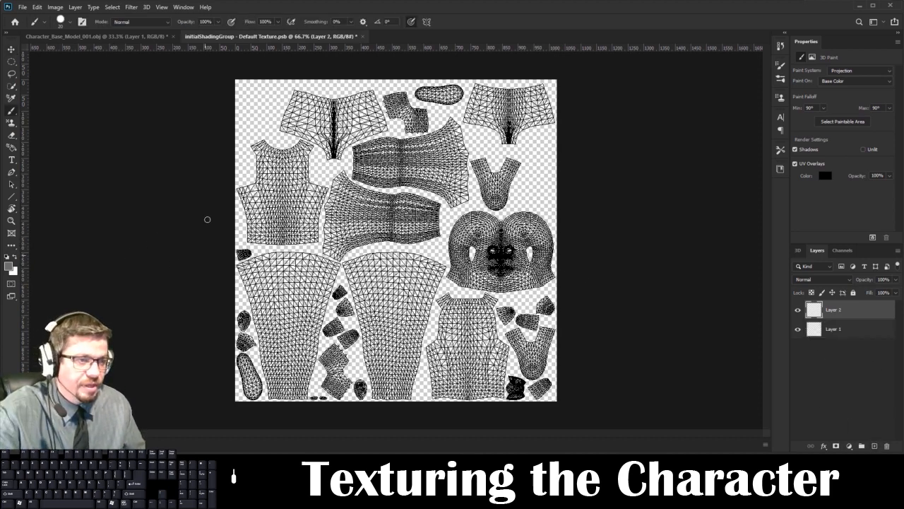
{"action": "left_click", "coordinate": [148, 37]}
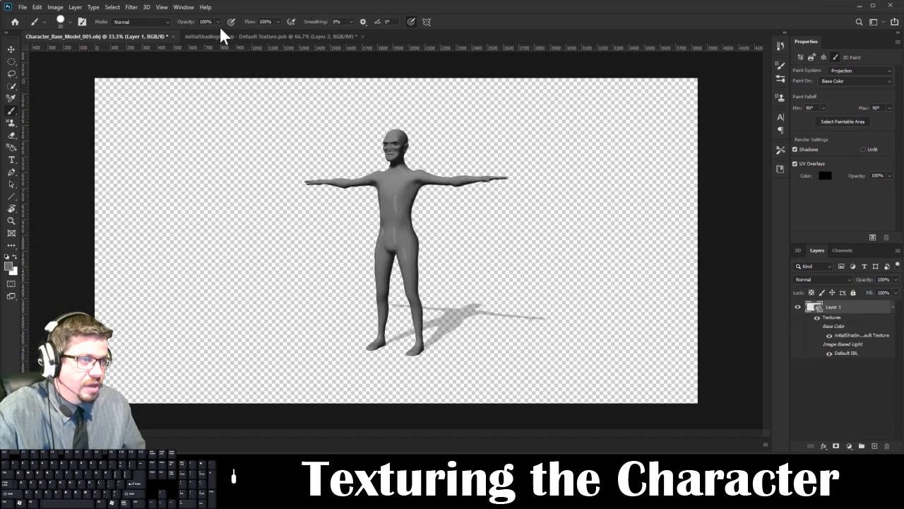
{"action": "left_click", "coordinate": [217, 37]}
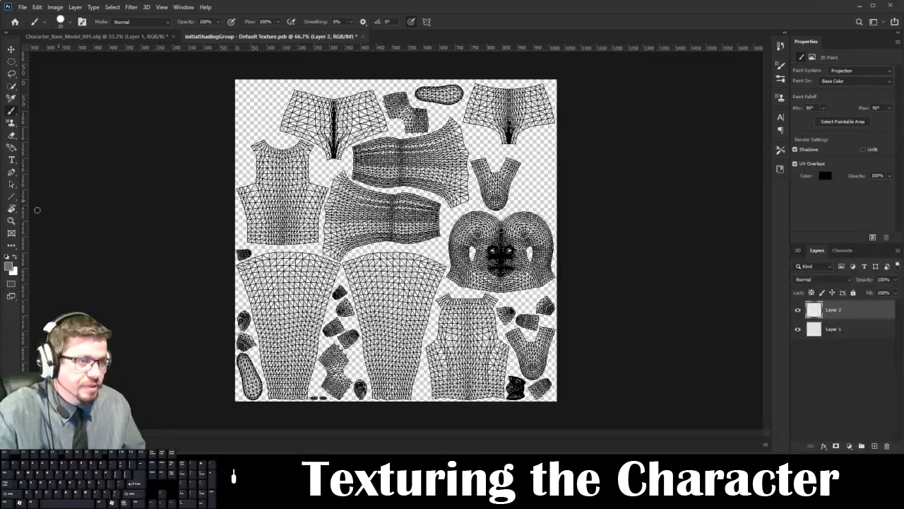
- Set the foreground color to light pink f3c0c0
{"action": "left_click", "coordinate": [10, 267]}
{"action": "mouse_move", "coordinate": [423, 258]}
{"action": "left_mouse_down"}
{"action": "mouse_move", "coordinate": [423, 214]}
{"action": "mouse_move", "coordinate": [408, 199]}
{"action": "left_mouse_up"}
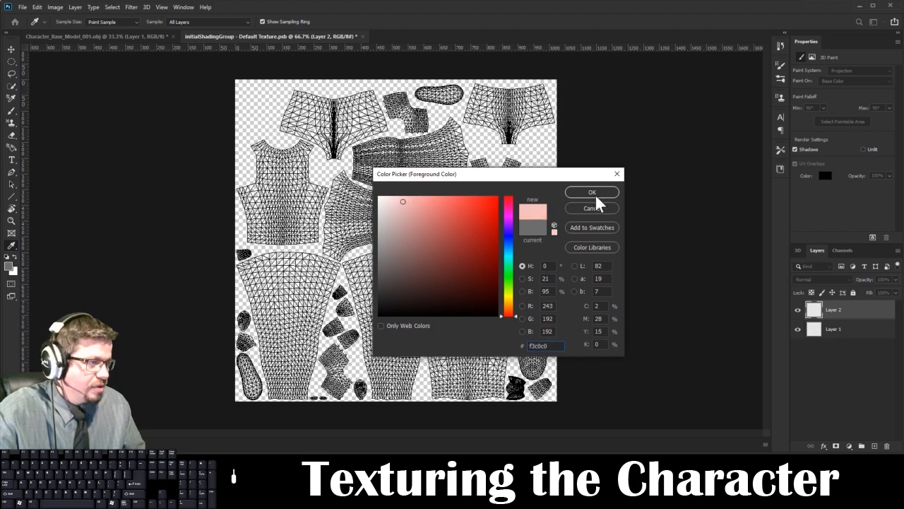
{"action": "left_click", "coordinate": [595, 194]}
- Set the brush size to 10 px for painting around the head's UV shell
{"action": "key", "text": "ctrl+equal"}
{"action": "key", "text": "ctrl+equal"}
{"action": "key", "text": "ctrl+equal"}
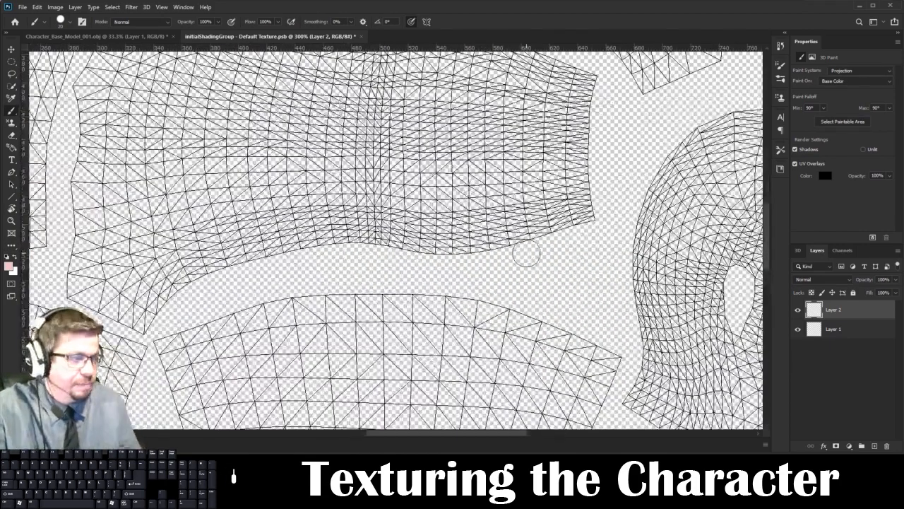
{"action": "left_click_drag", "start_coordinate": [599, 255], "coordinate": [344, 193]}
{"action": "right_click", "coordinate": [458, 217]}
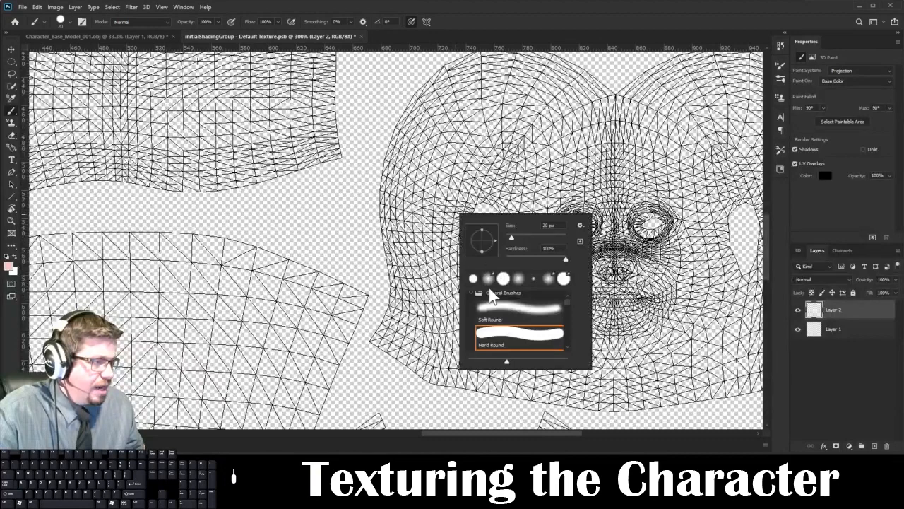
{"action": "left_click", "coordinate": [555, 225]}
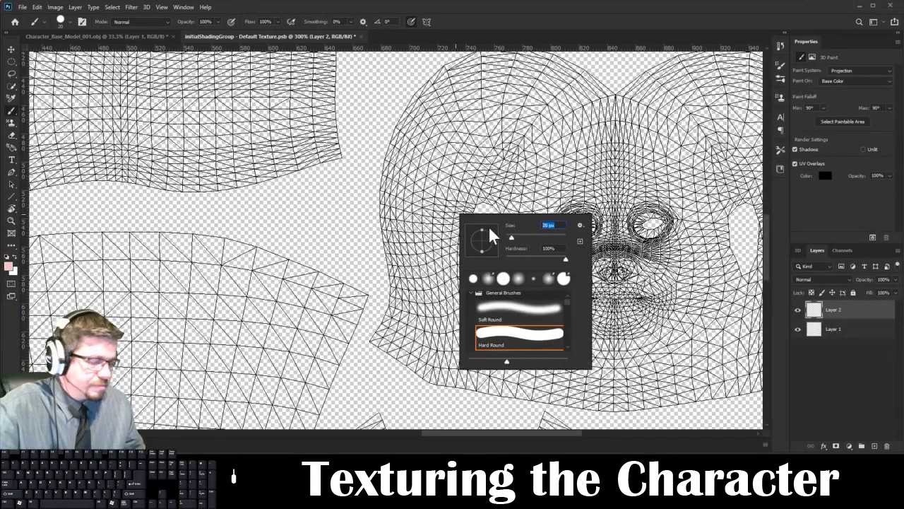
{"action": "type", "text": "10"}
{"action": "key", "text": "Return"}
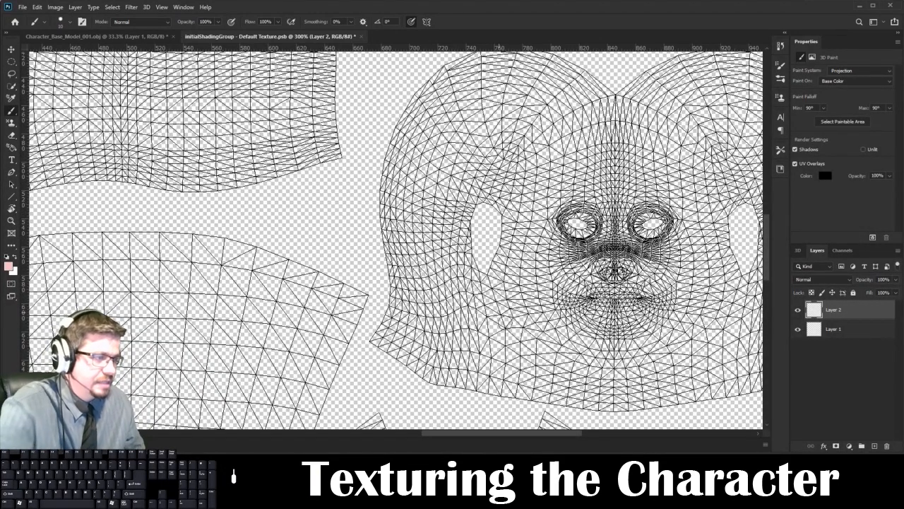
- Paint a light pink border up the head UV shell's left side and over its left lobe to the center notch
{"action": "left_click", "coordinate": [367, 338]}
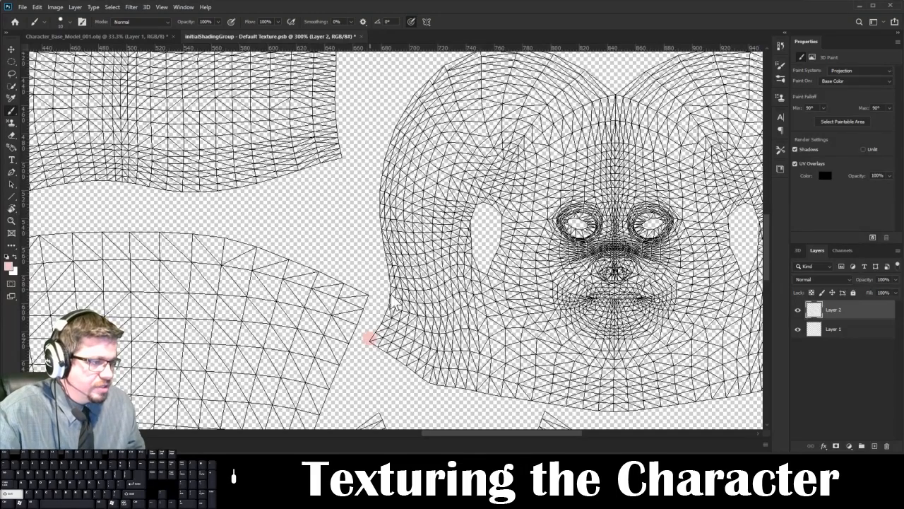
{"action": "left_click_drag", "start_coordinate": [369, 339], "coordinate": [376, 216]}
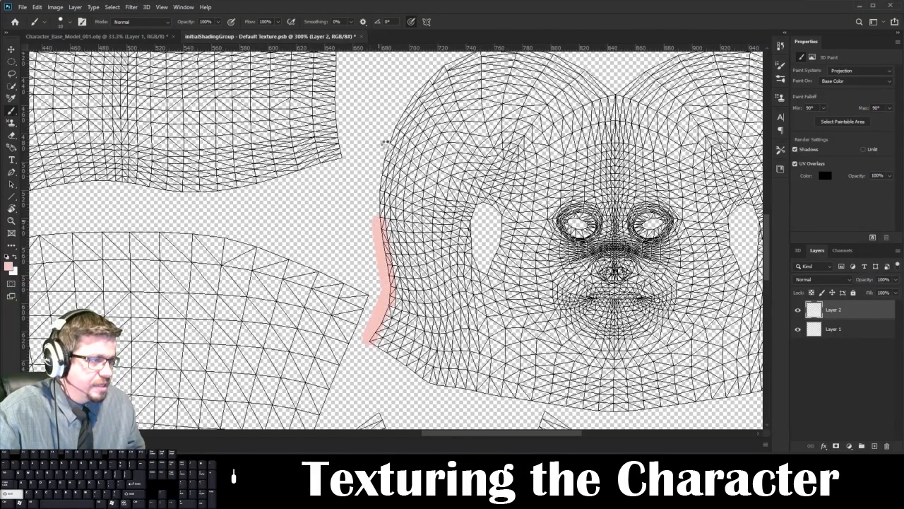
{"action": "left_click_drag", "start_coordinate": [390, 136], "coordinate": [429, 76]}
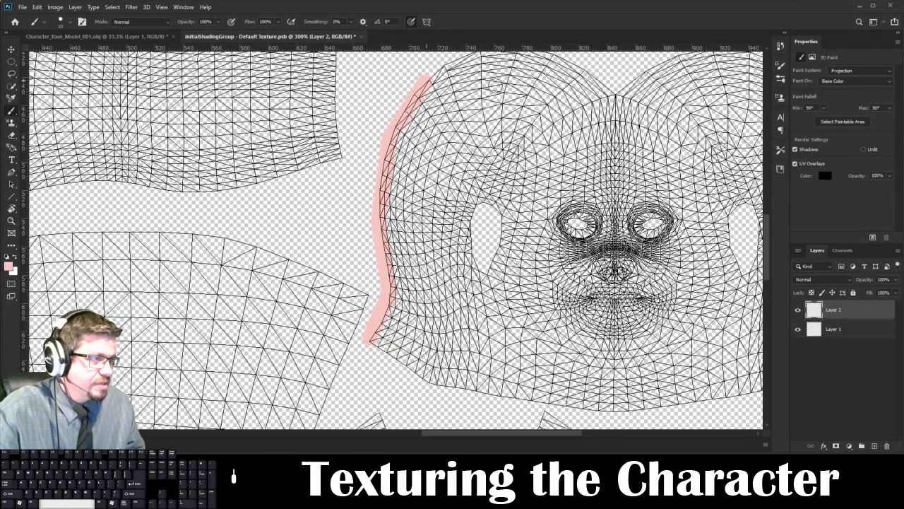
{"action": "left_click_drag", "start_coordinate": [477, 95], "coordinate": [408, 134]}
{"action": "left_click", "coordinate": [424, 88], "text": "shift"}
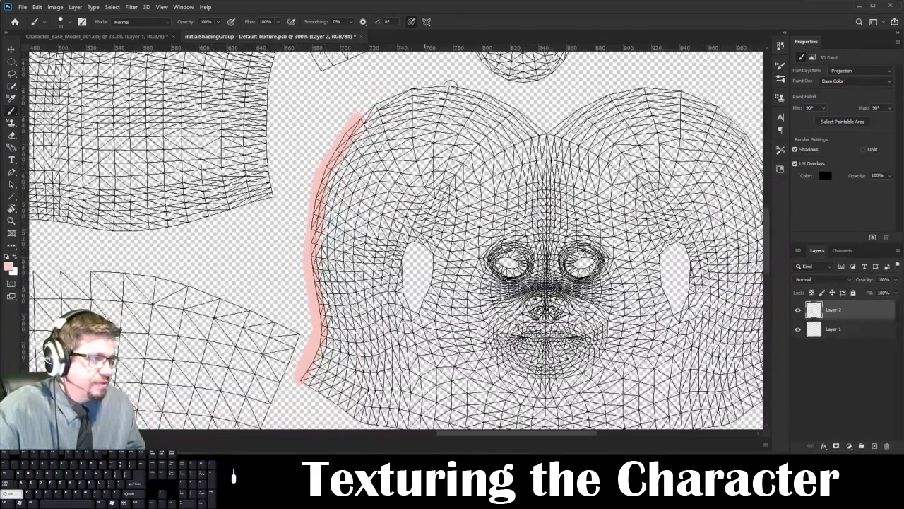
{"action": "left_click", "coordinate": [468, 87], "text": "shift"}
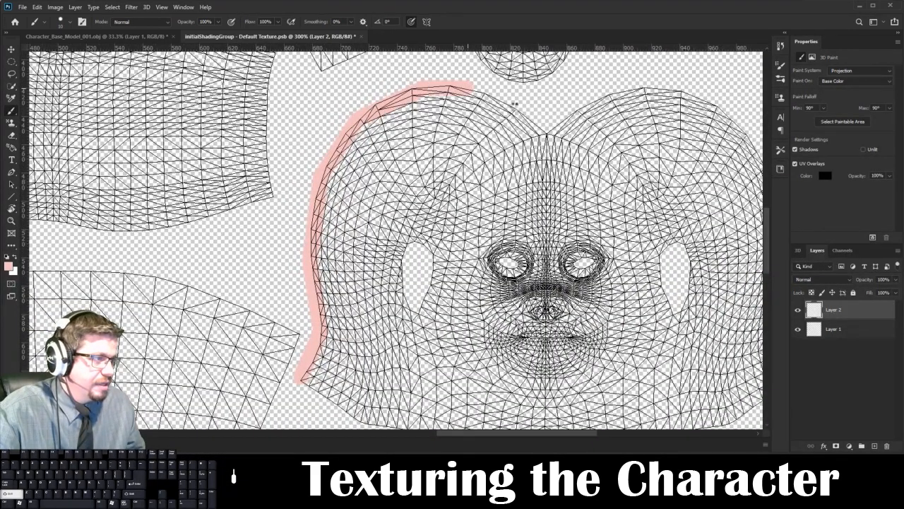
{"action": "left_click", "coordinate": [520, 109], "text": "shift"}
{"action": "left_click", "coordinate": [551, 135], "text": "shift"}
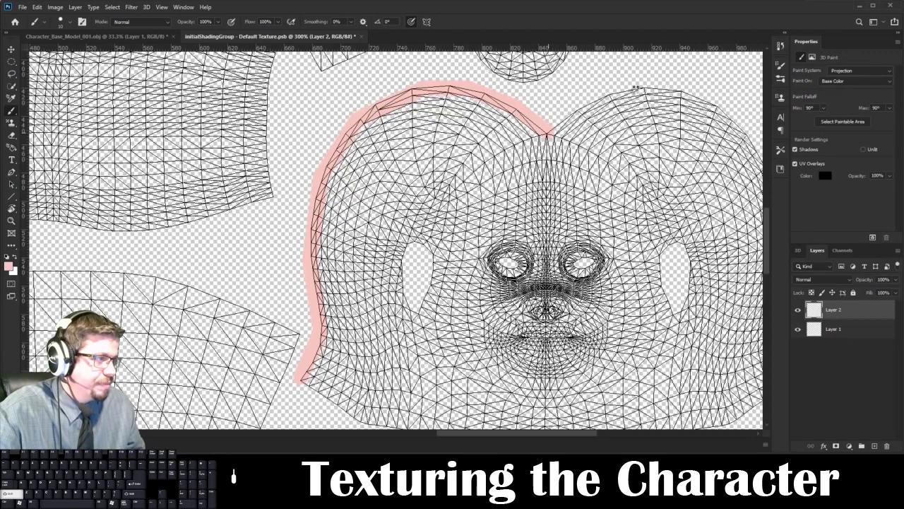
- Continue the pink border from the center notch over the head shell's right lobe and down to its lower right corner
{"action": "left_click", "coordinate": [612, 92], "text": "shift"}
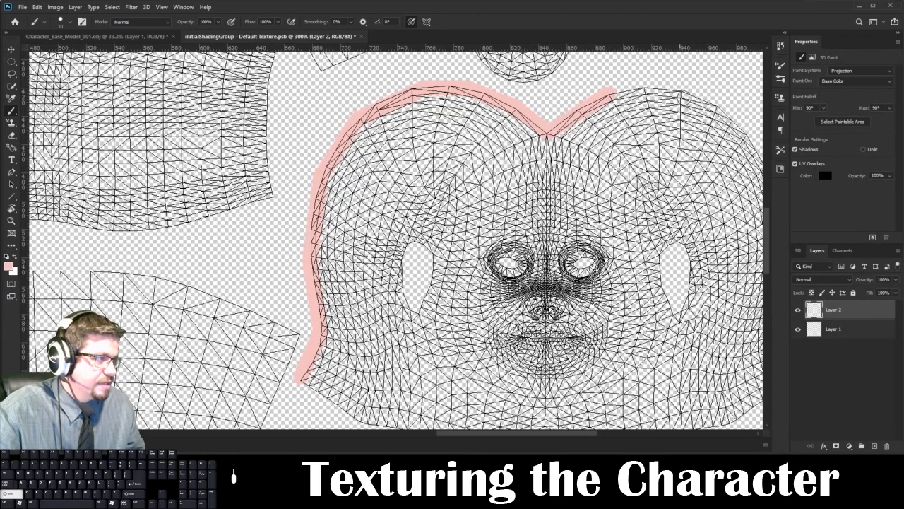
{"action": "left_click", "coordinate": [681, 92], "text": "shift"}
{"action": "left_click_drag", "start_coordinate": [702, 157], "coordinate": [522, 139]}
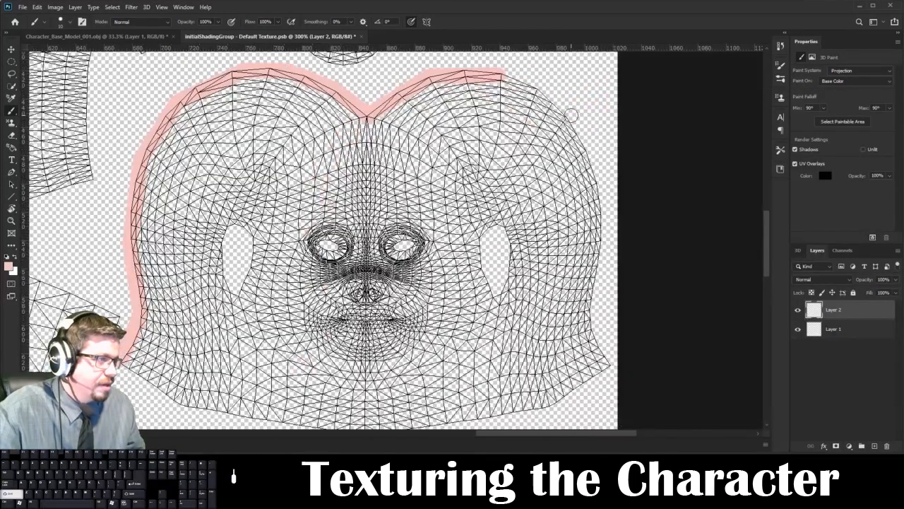
{"action": "left_click", "coordinate": [538, 86], "text": "shift"}
{"action": "left_click", "coordinate": [581, 138], "text": "shift"}
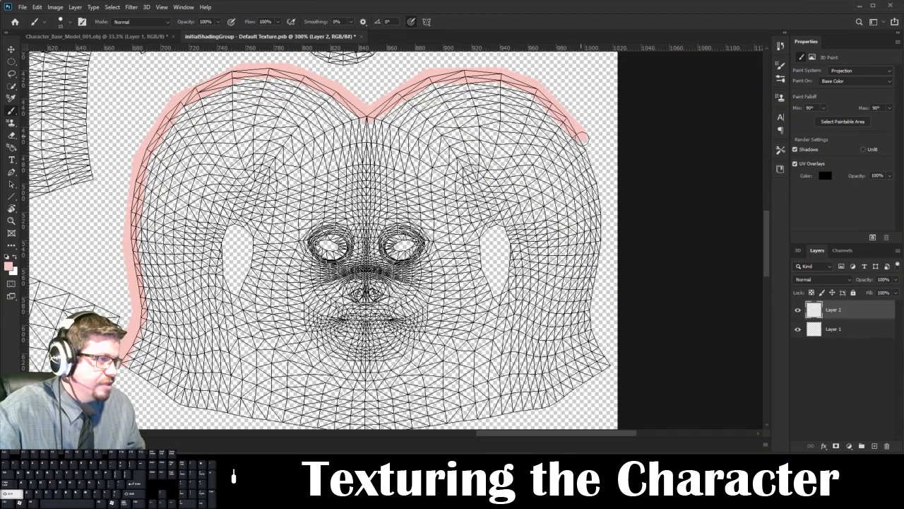
{"action": "left_click", "coordinate": [602, 220], "text": "shift"}
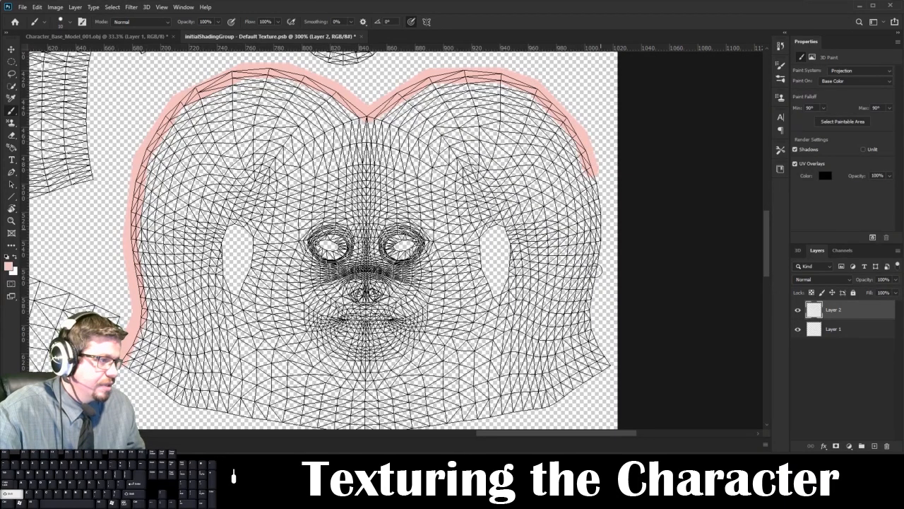
{"action": "left_click", "coordinate": [596, 323], "text": "shift"}
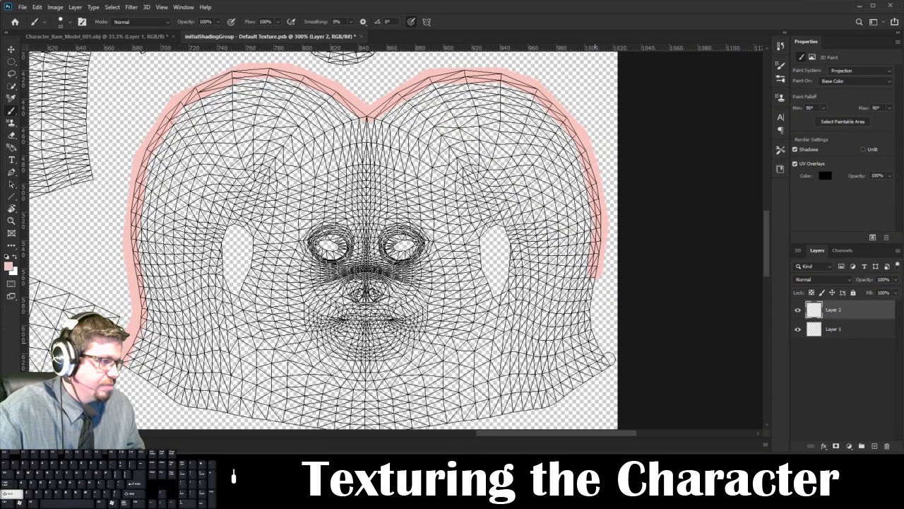
{"action": "left_click", "coordinate": [610, 365], "text": "shift"}
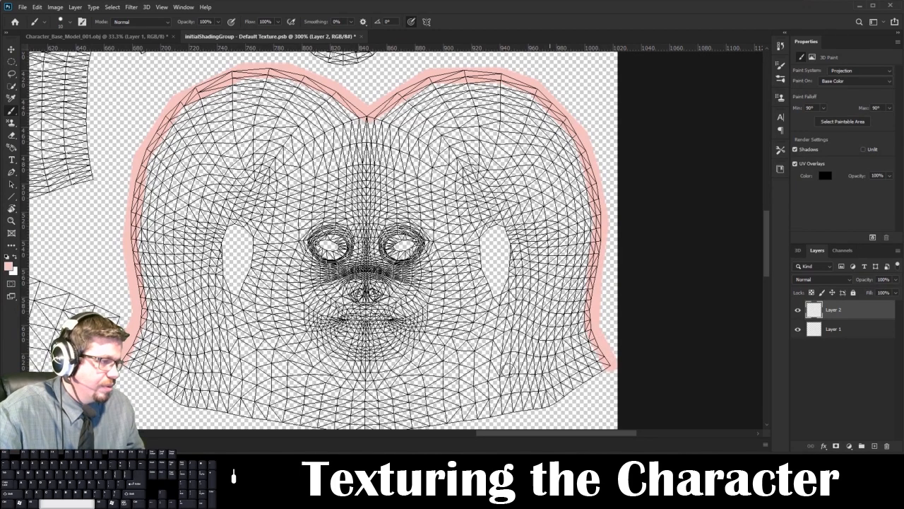
- Close the pink outline by painting along the head shell's bottom edge back to its lower left corner
{"action": "left_click_drag", "start_coordinate": [507, 363], "coordinate": [614, 273]}
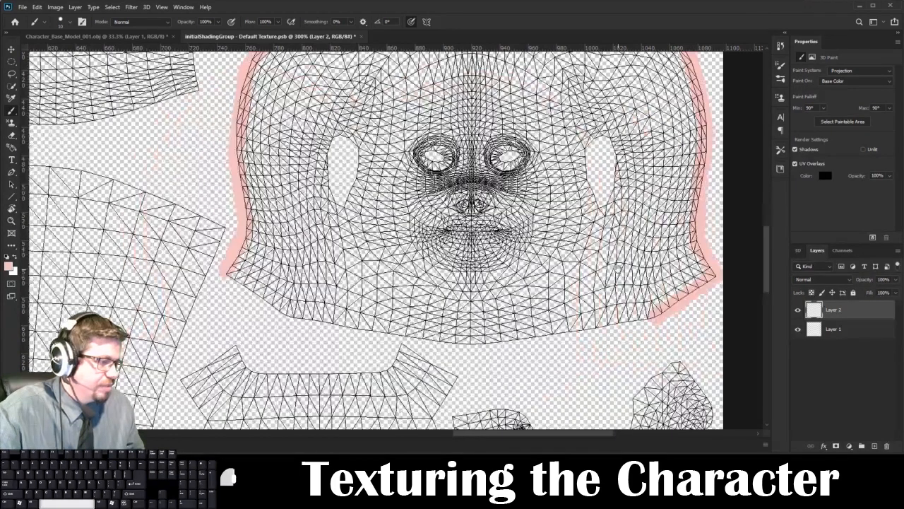
{"action": "left_click", "coordinate": [555, 337], "text": "shift"}
{"action": "left_click", "coordinate": [471, 345], "text": "shift"}
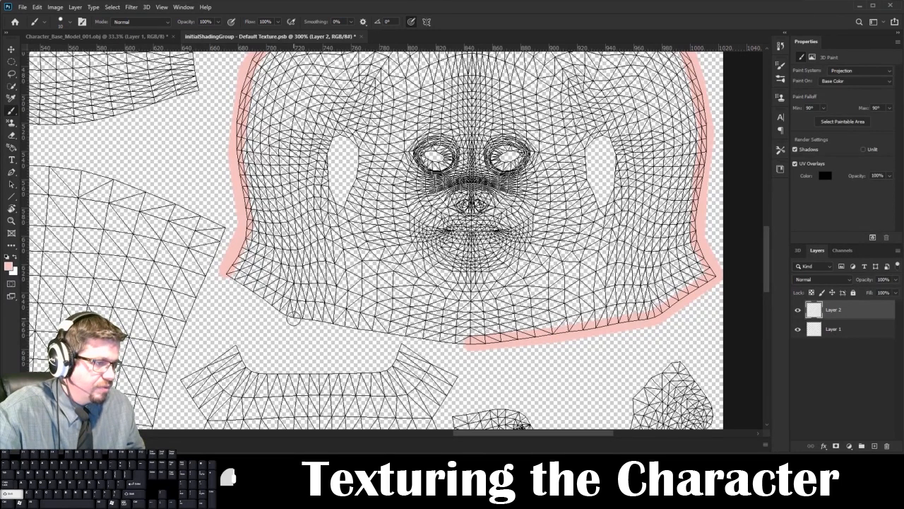
{"action": "left_click", "coordinate": [290, 318], "text": "shift"}
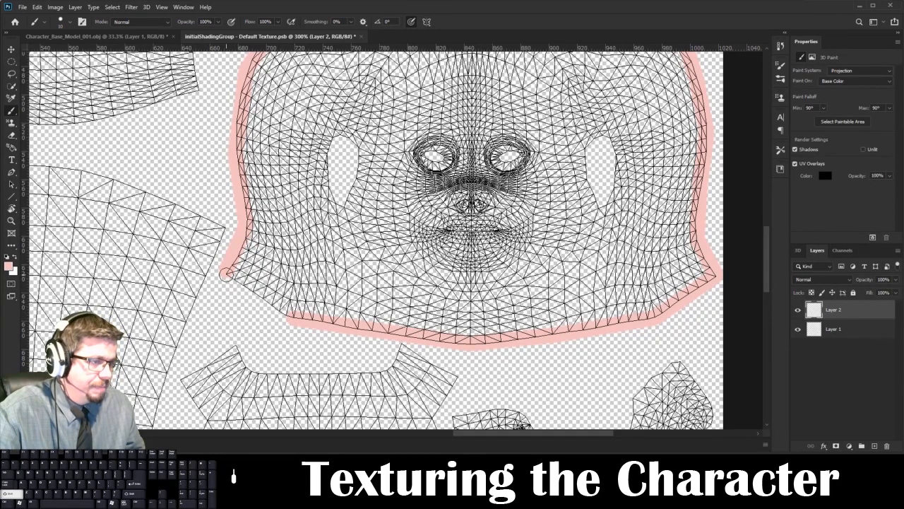
{"action": "left_click", "coordinate": [226, 275], "text": "shift"}
- Switch to the Essentials workspace to make the Paint Bucket tool available
{"action": "key", "text": "g"}
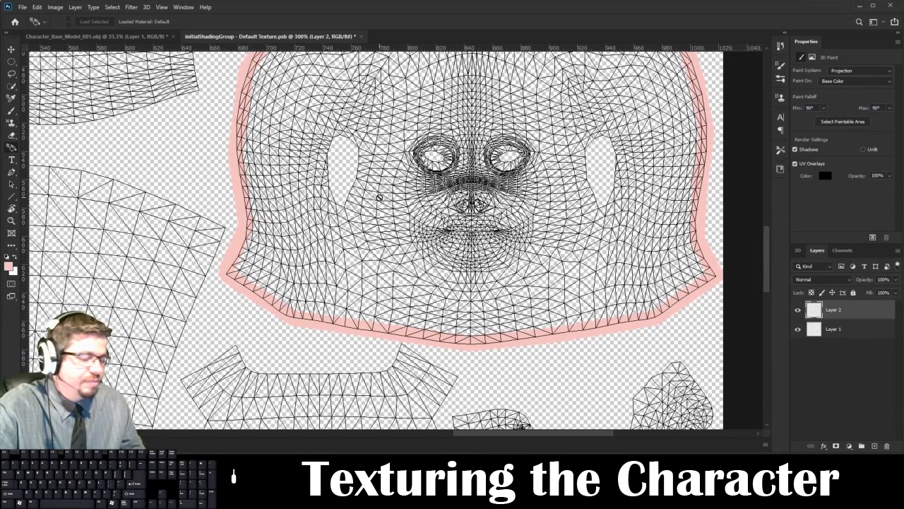
{"action": "key", "text": "b"}
{"action": "left_click", "coordinate": [873, 21]}
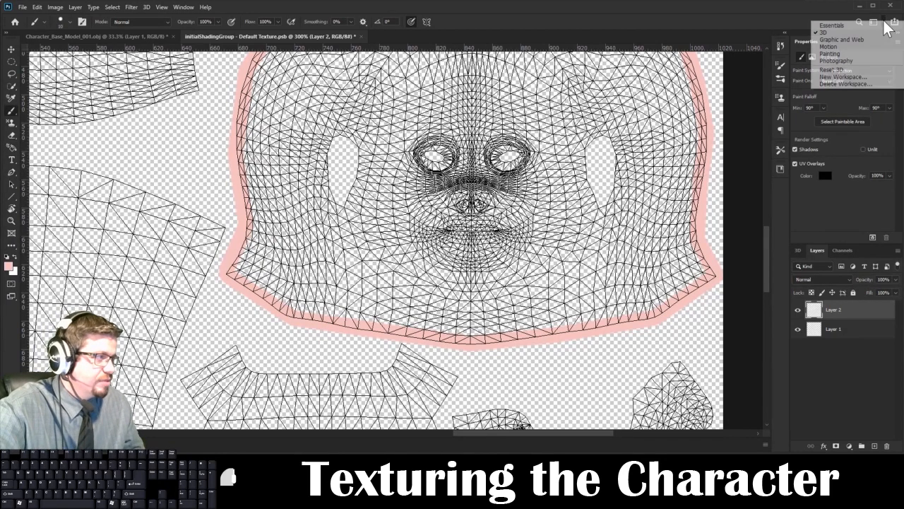
{"action": "left_click", "coordinate": [864, 28]}
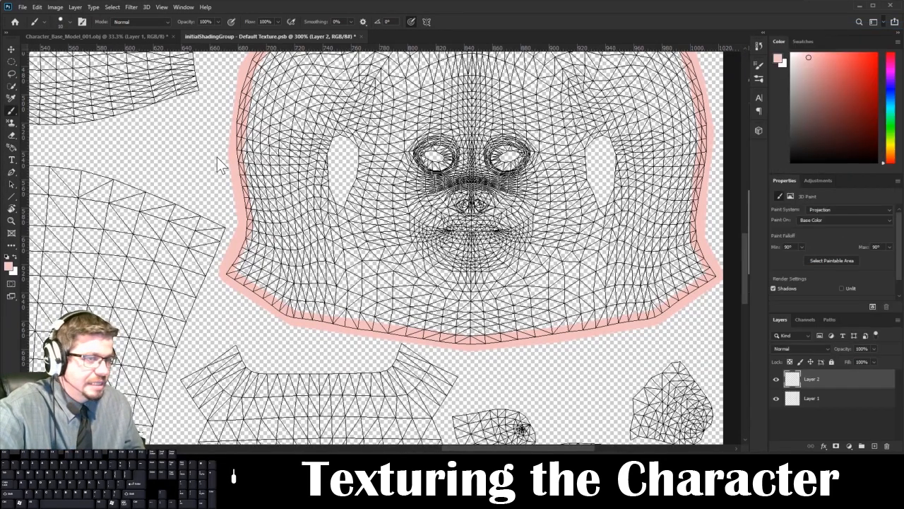
- Fill the outlined head UV shell with light pink using the Paint Bucket, and return to the 3D workspace
{"action": "right_click", "coordinate": [10, 198]}
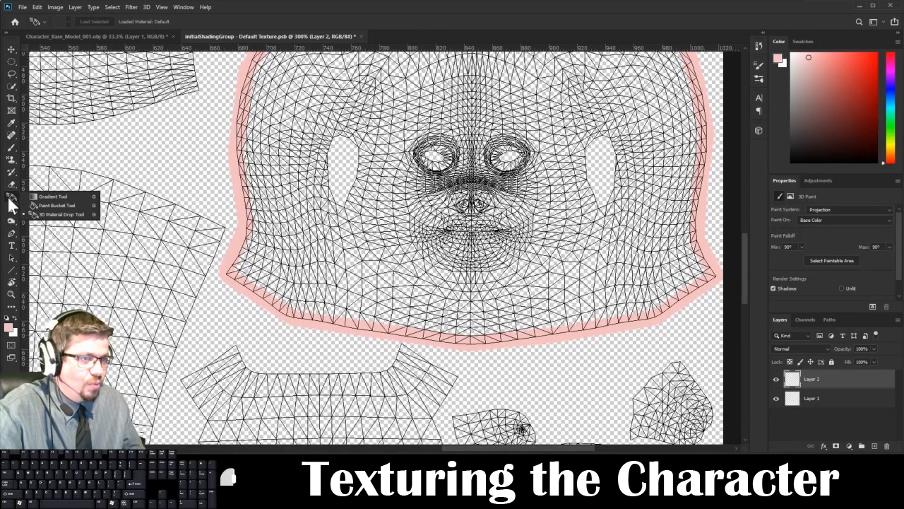
{"action": "left_click", "coordinate": [42, 204]}
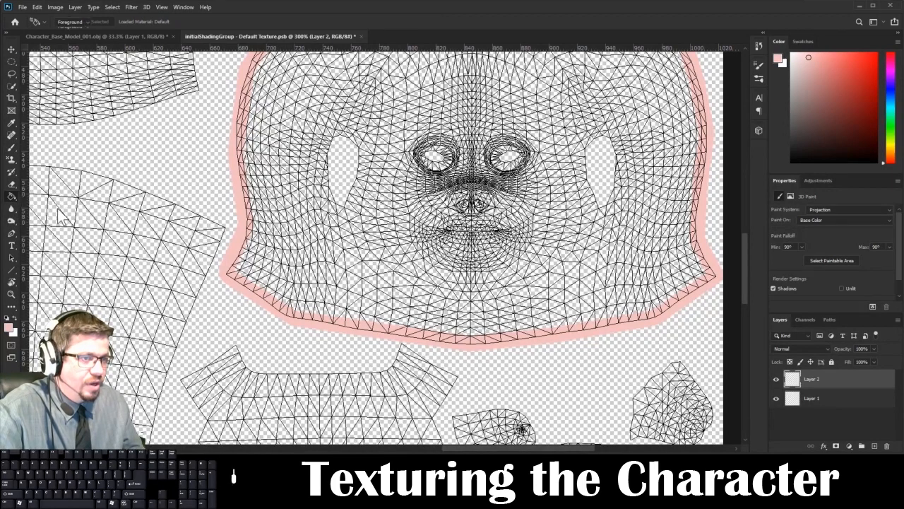
{"action": "right_click", "coordinate": [10, 198]}
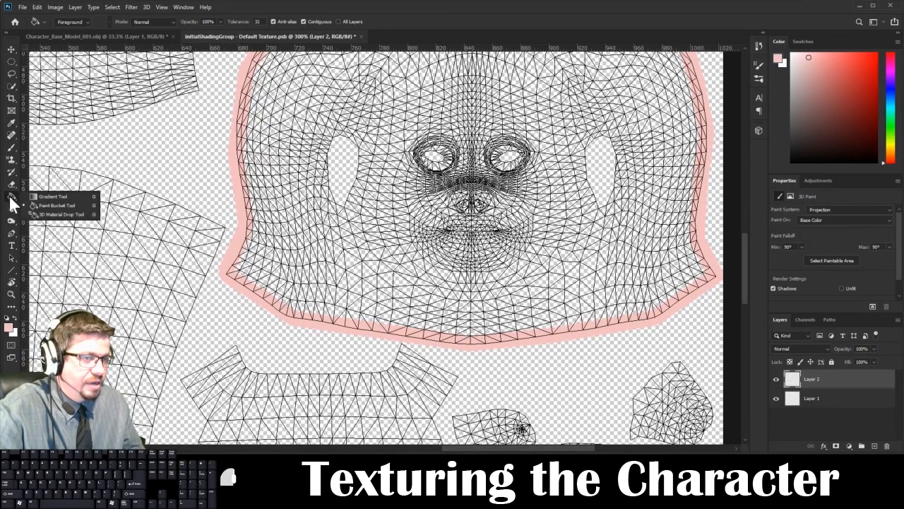
{"action": "left_click", "coordinate": [46, 205]}
{"action": "left_click", "coordinate": [395, 245]}
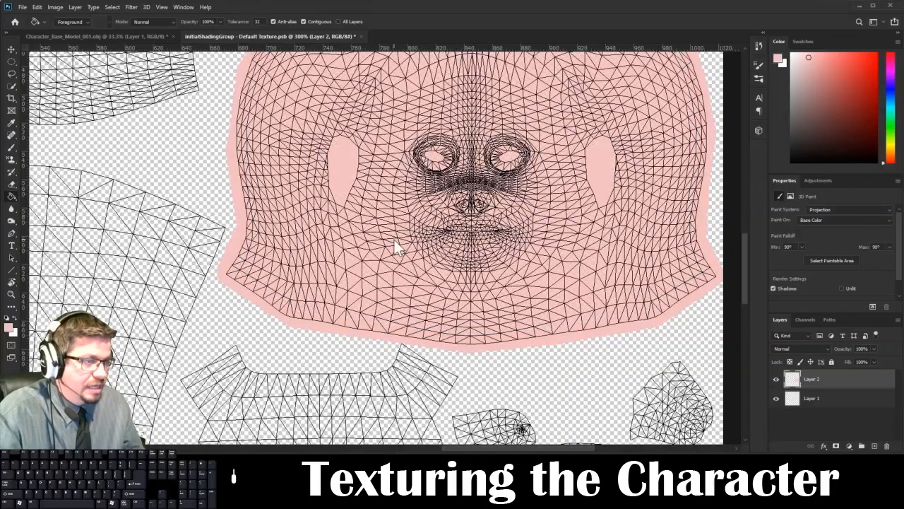
{"action": "left_click", "coordinate": [876, 22]}
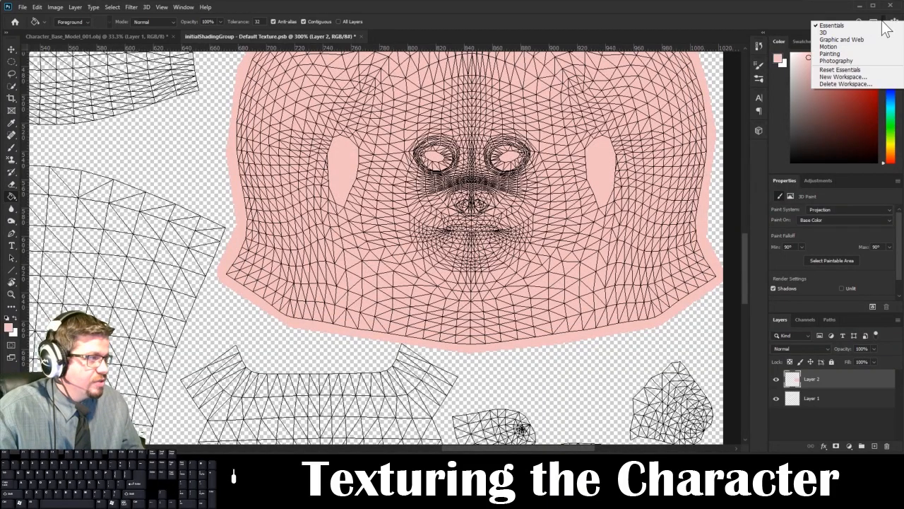
{"action": "left_click", "coordinate": [857, 31]}
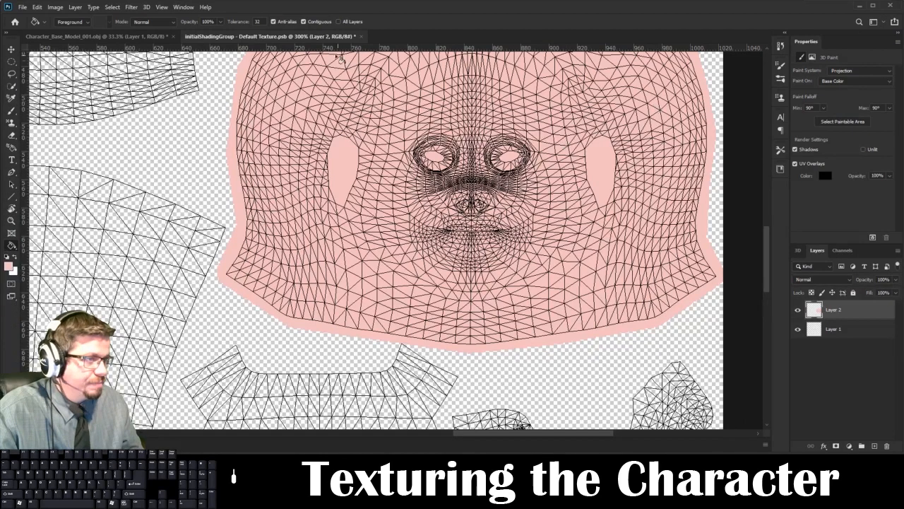
- Inspect the painted head on the 3D character in the OBJ document and compare it with the UV texture document
{"action": "left_click", "coordinate": [134, 37]}
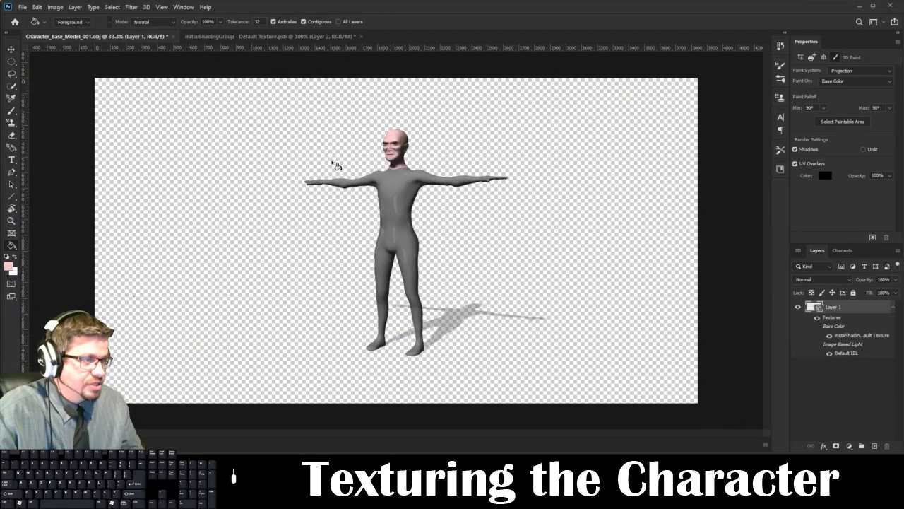
{"action": "left_click", "coordinate": [11, 48]}
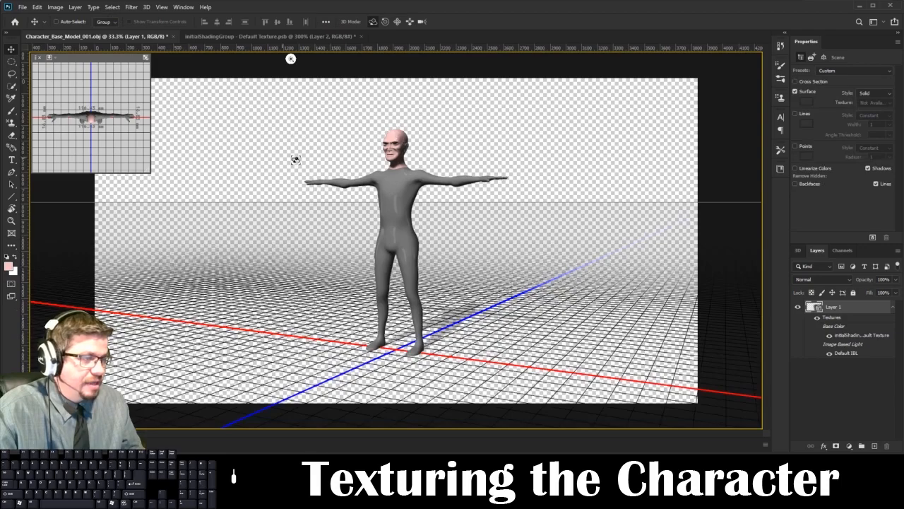
{"action": "left_click_drag", "start_coordinate": [462, 155], "coordinate": [353, 59]}
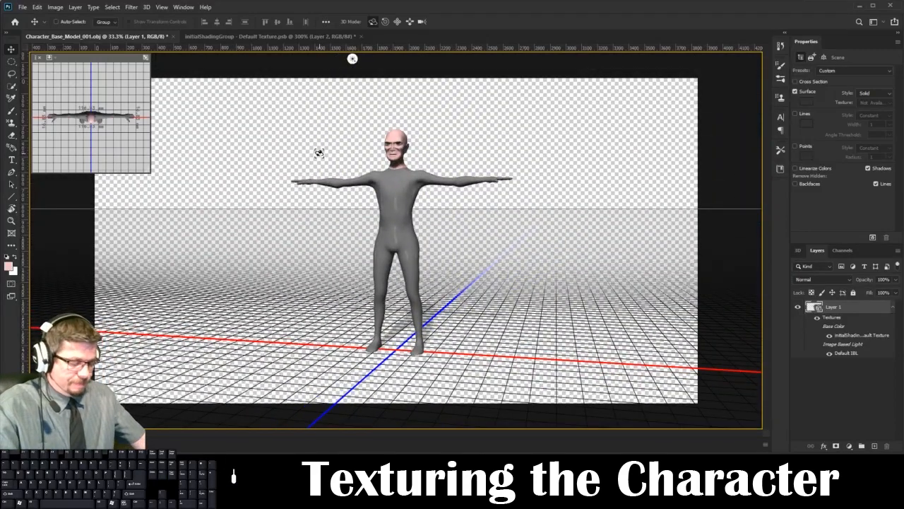
{"action": "left_click", "coordinate": [301, 36]}
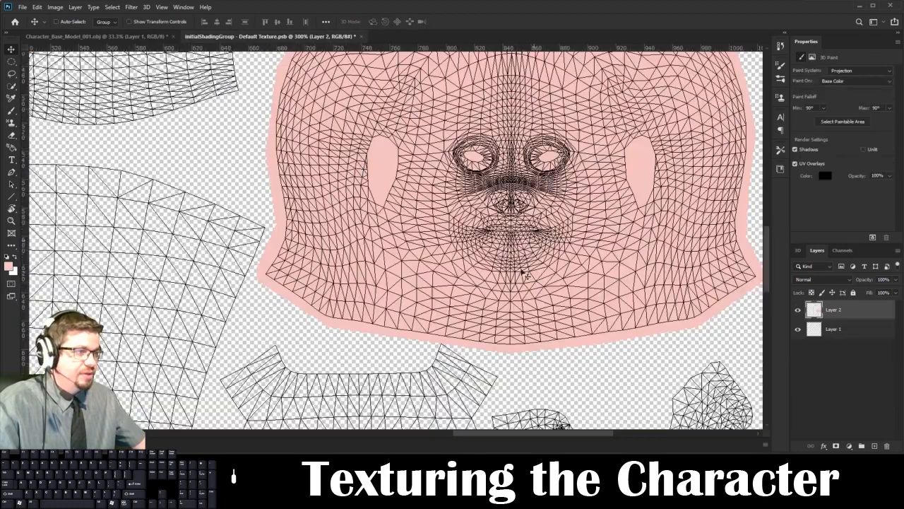
{"action": "left_click", "coordinate": [149, 36]}
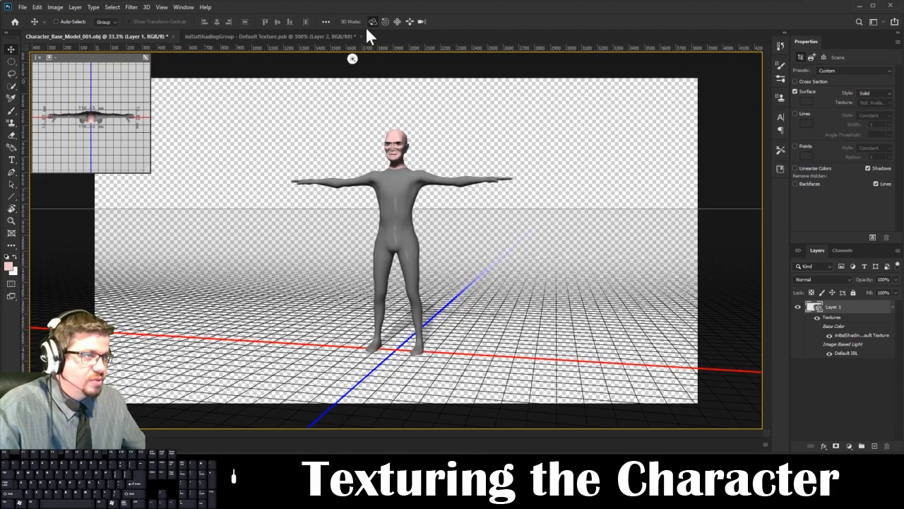
- Orbit and pan the 3D camera to examine the character and its painted head from the front
{"action": "left_click_drag", "start_coordinate": [294, 110], "coordinate": [327, 111]}
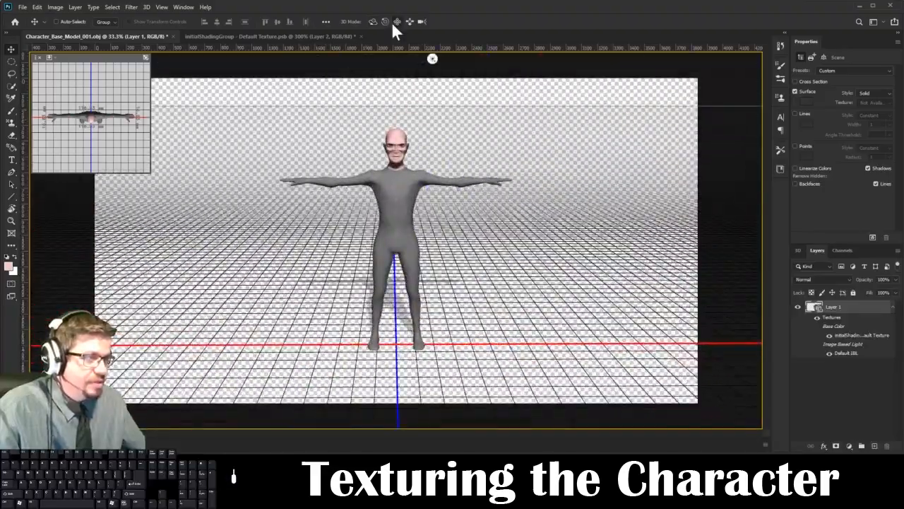
{"action": "left_click_drag", "start_coordinate": [460, 150], "coordinate": [486, 143]}
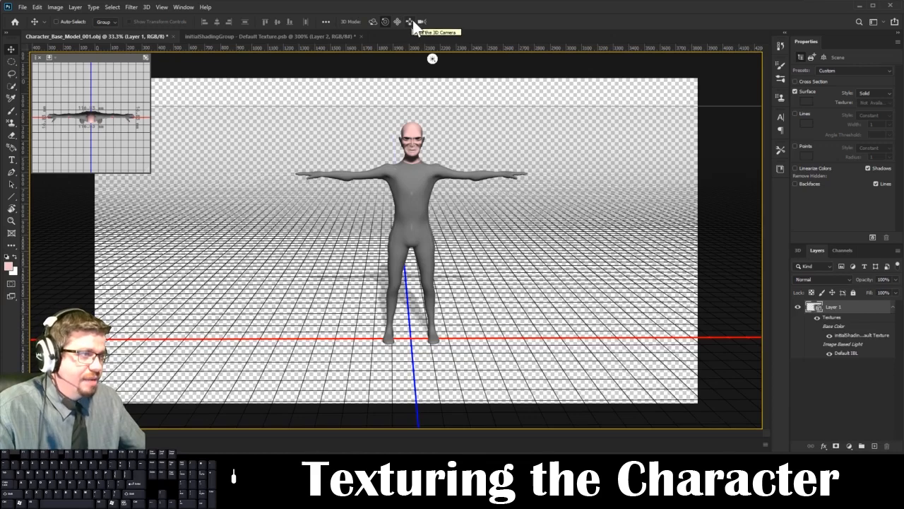
{"action": "left_click", "coordinate": [421, 22]}
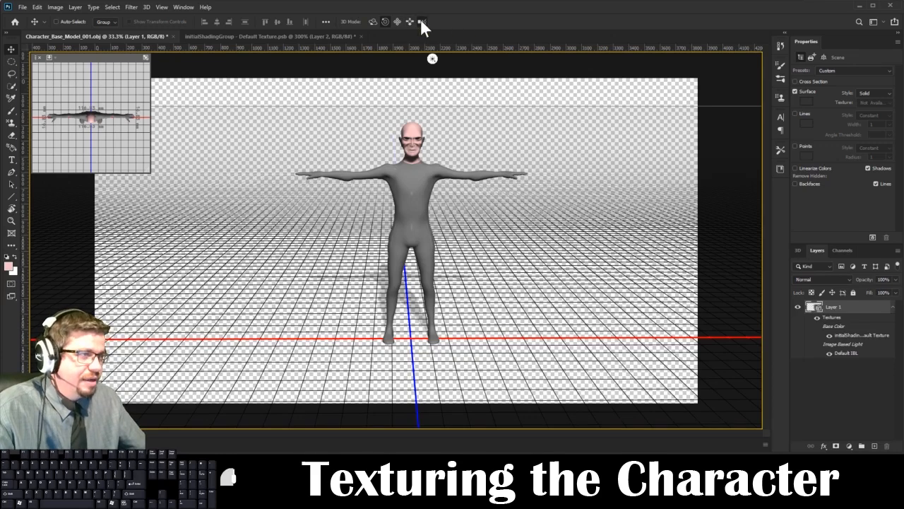
{"action": "left_click", "coordinate": [370, 22]}
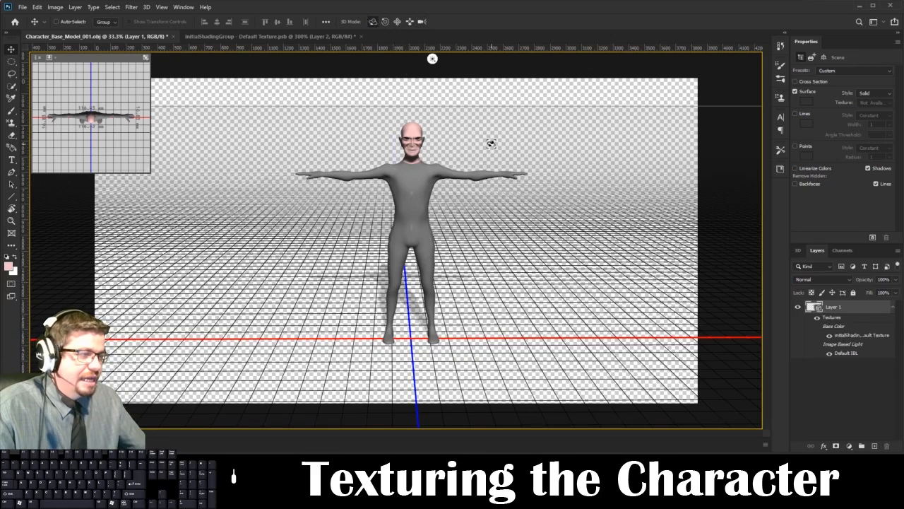
{"action": "left_click_drag", "start_coordinate": [491, 144], "coordinate": [463, 146]}
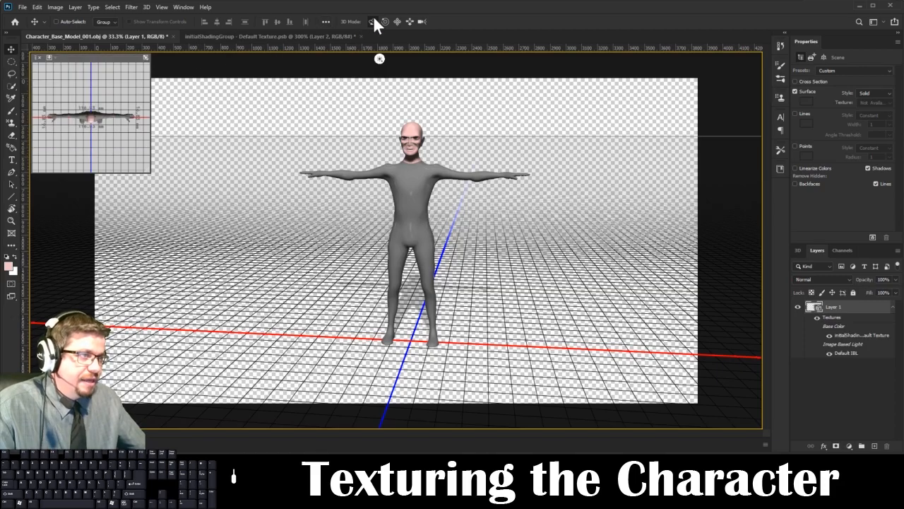
{"action": "left_click_drag", "start_coordinate": [312, 121], "coordinate": [347, 112]}
{"action": "left_click_drag", "start_coordinate": [508, 120], "coordinate": [501, 122]}
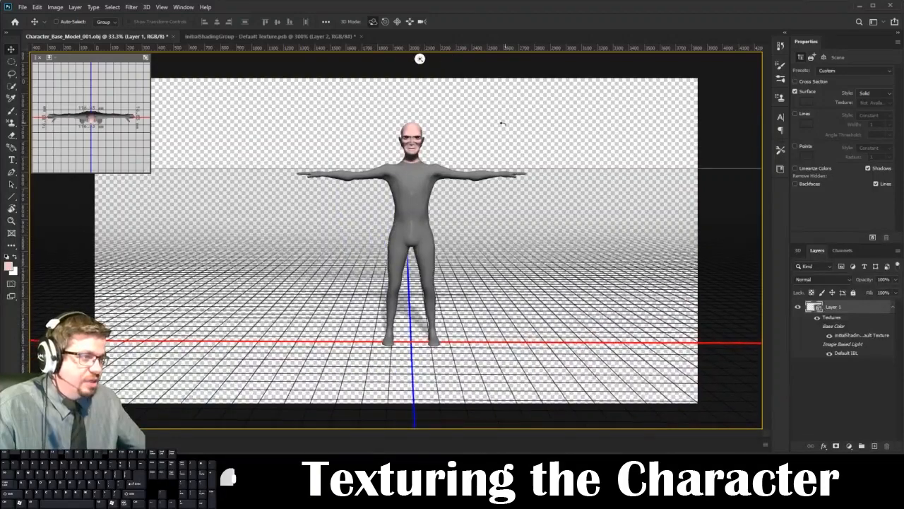
- Rotate the scene's infinite light so it shines from the upper right, casting the character's shadow toward the left
{"action": "left_click", "coordinate": [419, 59]}
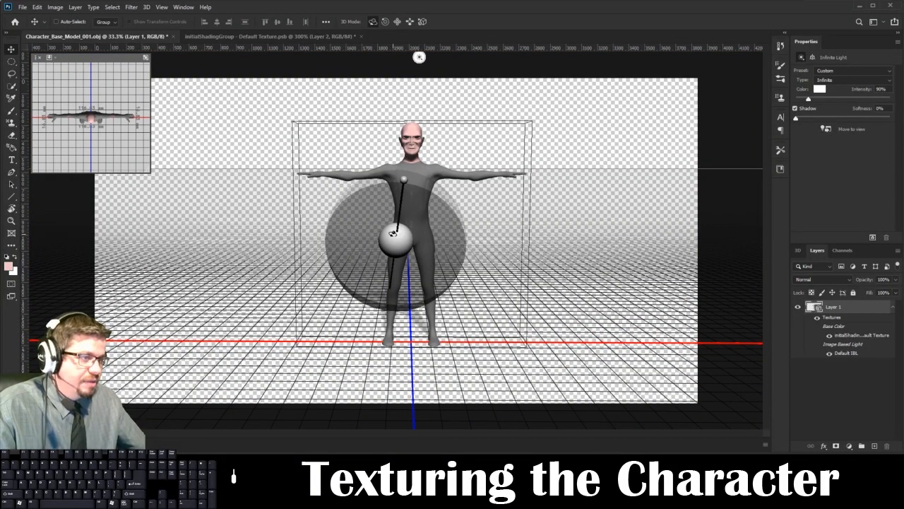
{"action": "mouse_move", "coordinate": [393, 233]}
{"action": "left_mouse_down"}
{"action": "mouse_move", "coordinate": [413, 202]}
{"action": "mouse_move", "coordinate": [445, 205]}
{"action": "mouse_move", "coordinate": [459, 195]}
{"action": "mouse_move", "coordinate": [364, 193]}
{"action": "mouse_move", "coordinate": [395, 177]}
{"action": "mouse_move", "coordinate": [466, 191]}
{"action": "mouse_move", "coordinate": [450, 199]}
{"action": "left_mouse_up"}
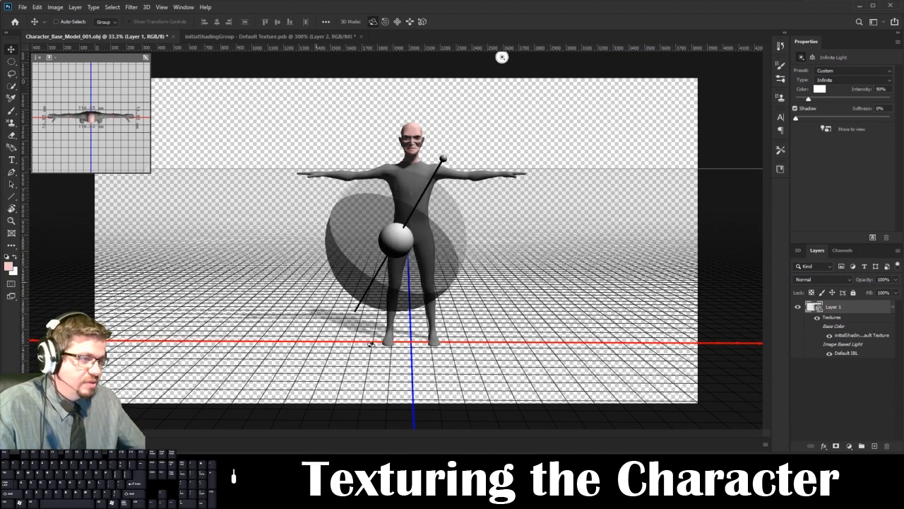
{"action": "left_click", "coordinate": [397, 22]}
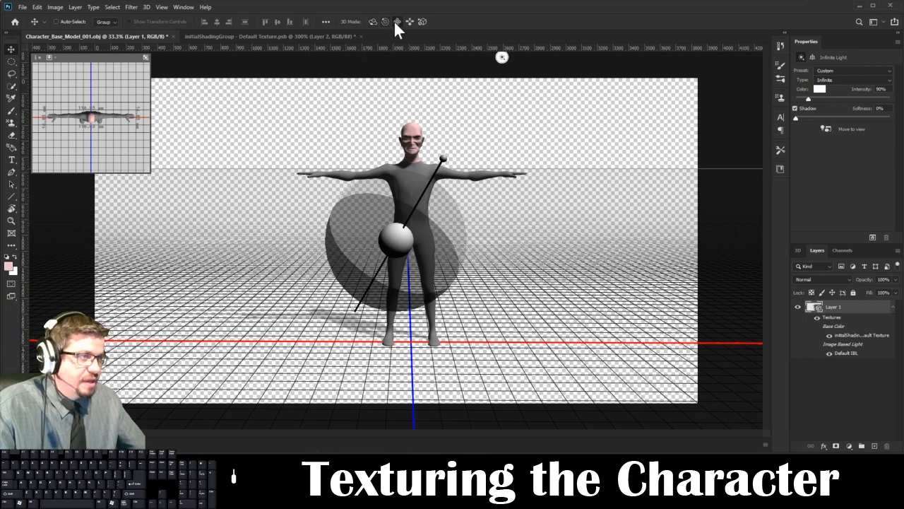
{"action": "left_click", "coordinate": [447, 130]}
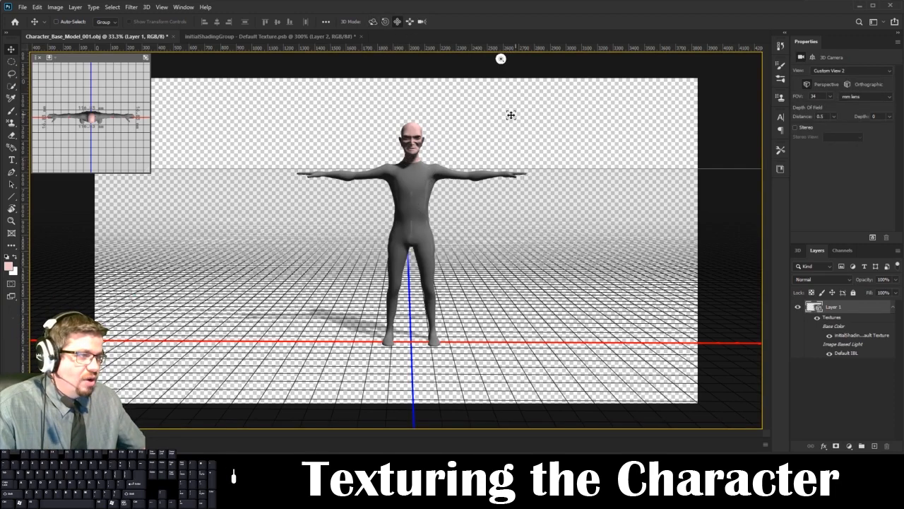
- Adjust the 3D camera's position and zoom to frame the character's whole body from the front, setting the field of view to 43
{"action": "left_click_drag", "start_coordinate": [415, 184], "coordinate": [455, 172]}
{"action": "left_click", "coordinate": [422, 21]}
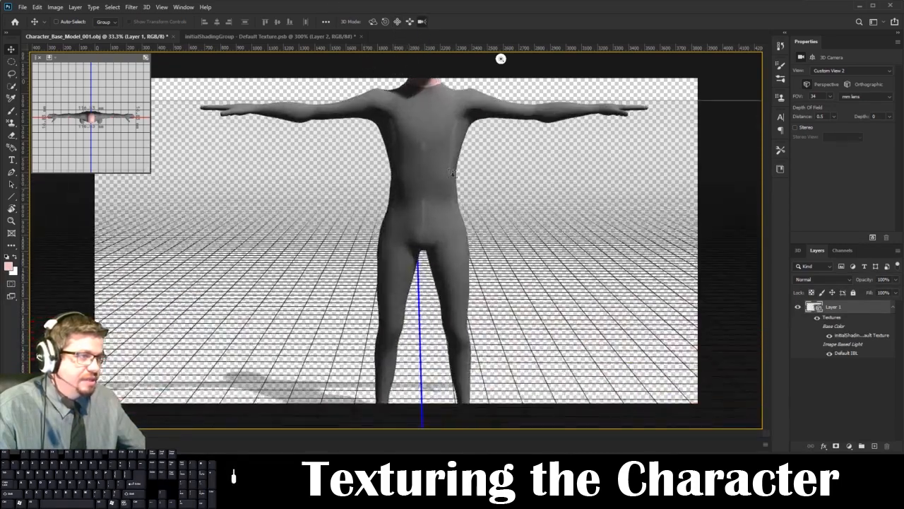
{"action": "left_click", "coordinate": [398, 21]}
{"action": "left_click_drag", "start_coordinate": [416, 221], "coordinate": [397, 269]}
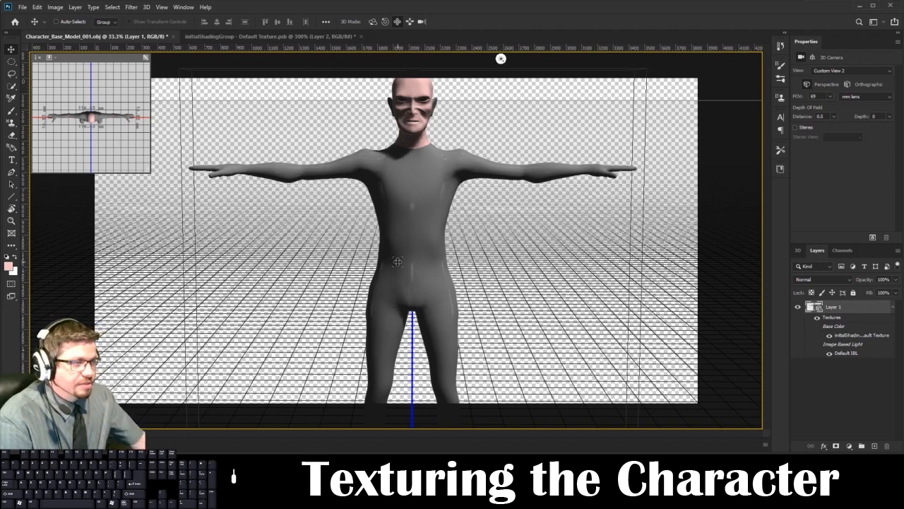
{"action": "left_click_drag", "start_coordinate": [400, 258], "coordinate": [390, 75]}
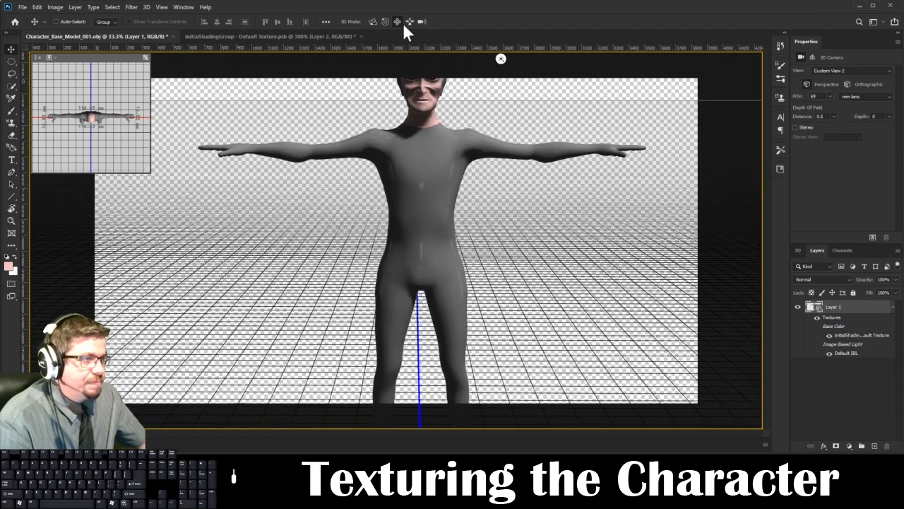
{"action": "left_click", "coordinate": [421, 21]}
{"action": "left_click_drag", "start_coordinate": [449, 245], "coordinate": [264, 131]}
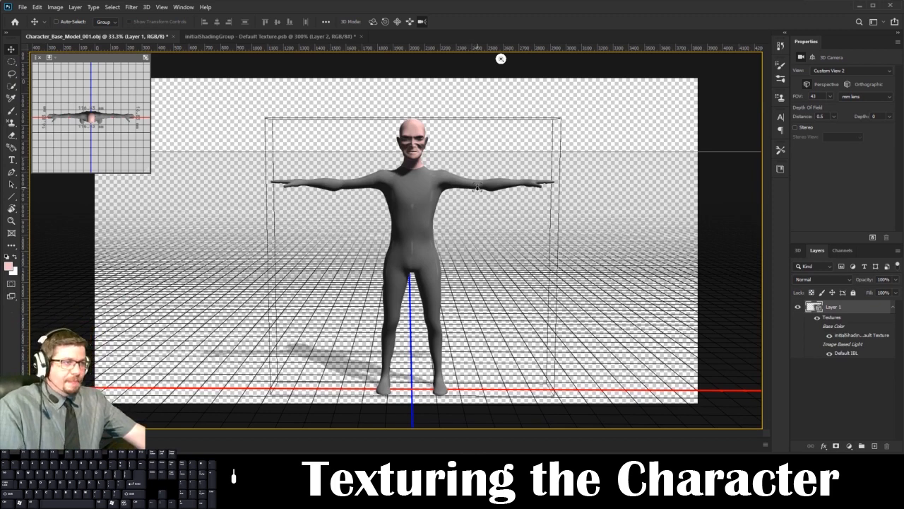
- Open Front_Reference_Concept_Image.jpg from the Reference_Images folder of the Character_Modeling project
{"action": "left_click", "coordinate": [314, 36]}
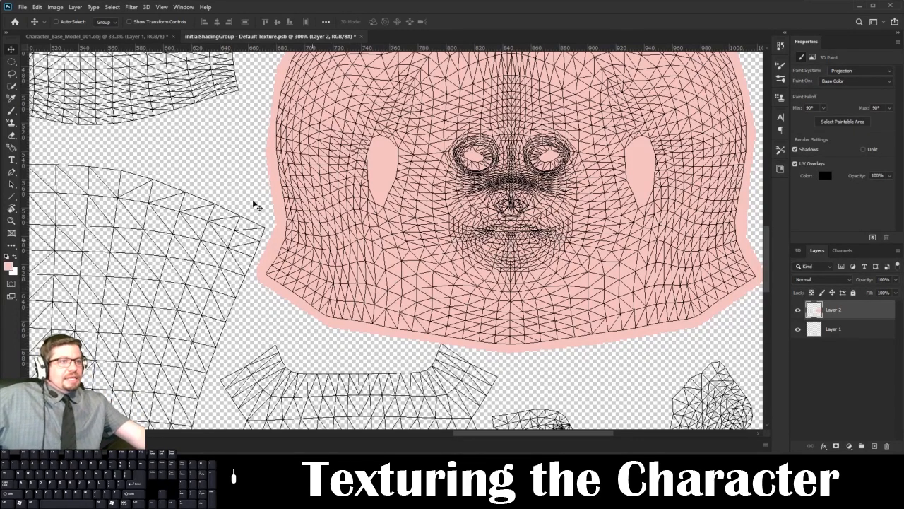
{"action": "left_click", "coordinate": [22, 7]}
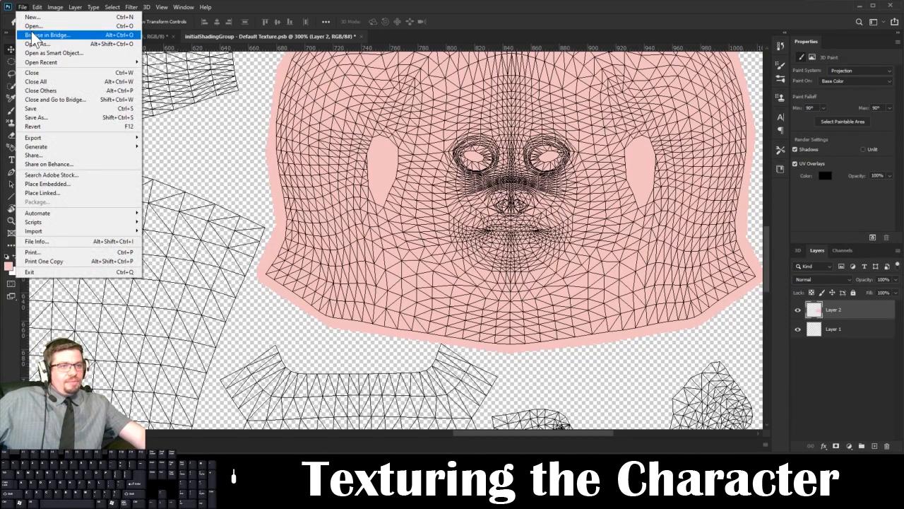
{"action": "left_click", "coordinate": [31, 29]}
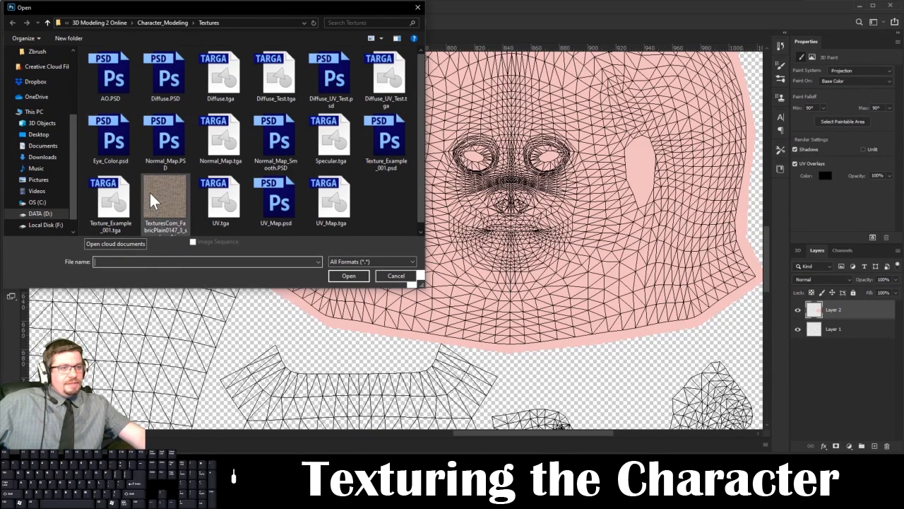
{"action": "left_click", "coordinate": [156, 22]}
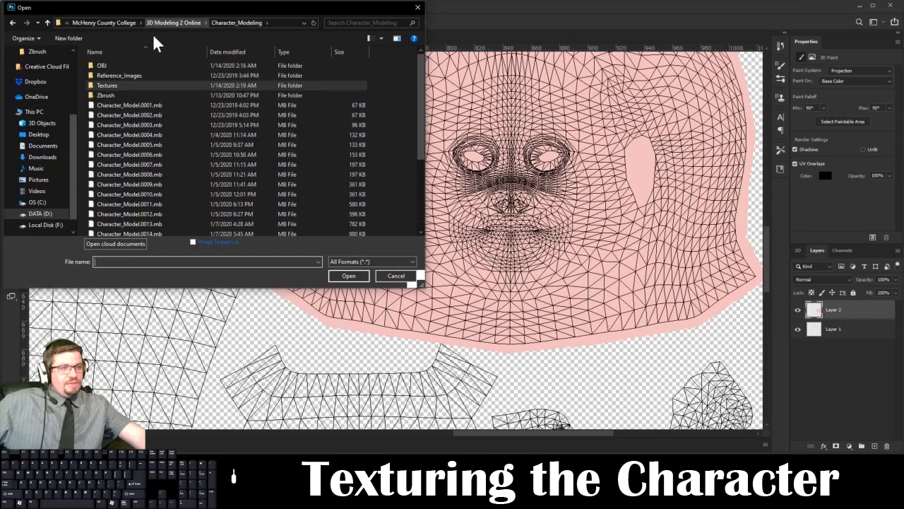
{"action": "double_click", "coordinate": [130, 77]}
{"action": "left_click", "coordinate": [122, 90]}
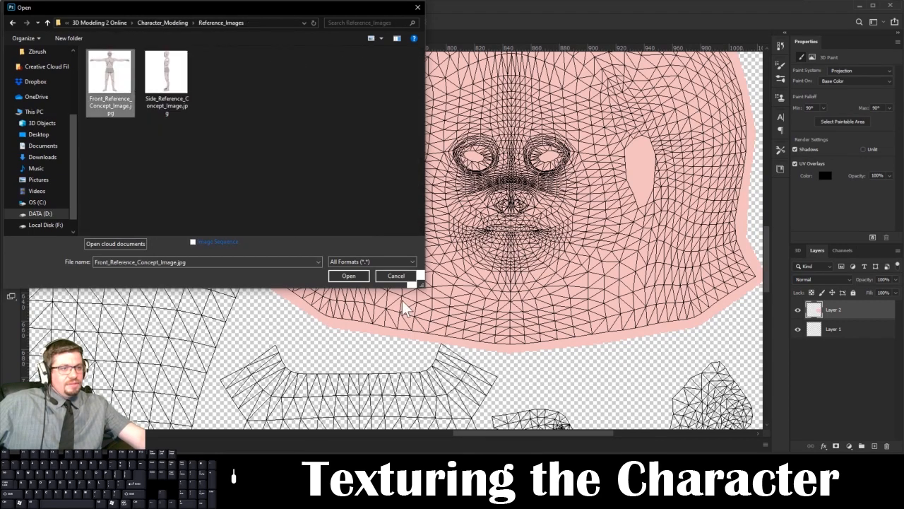
{"action": "left_click", "coordinate": [340, 275]}
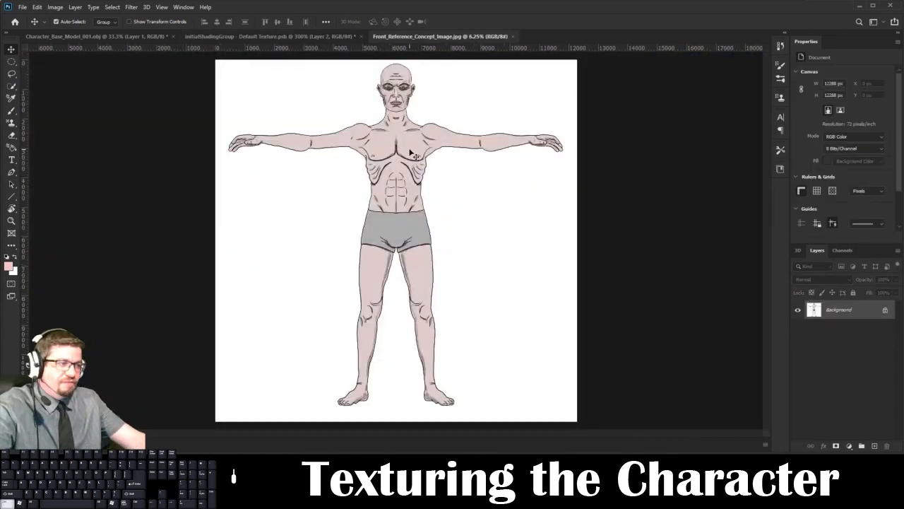
- Copy the entire front reference image and paste it as a new layer into the Character_Base_Model_001.obj document
{"action": "key", "text": "ctrl+a"}
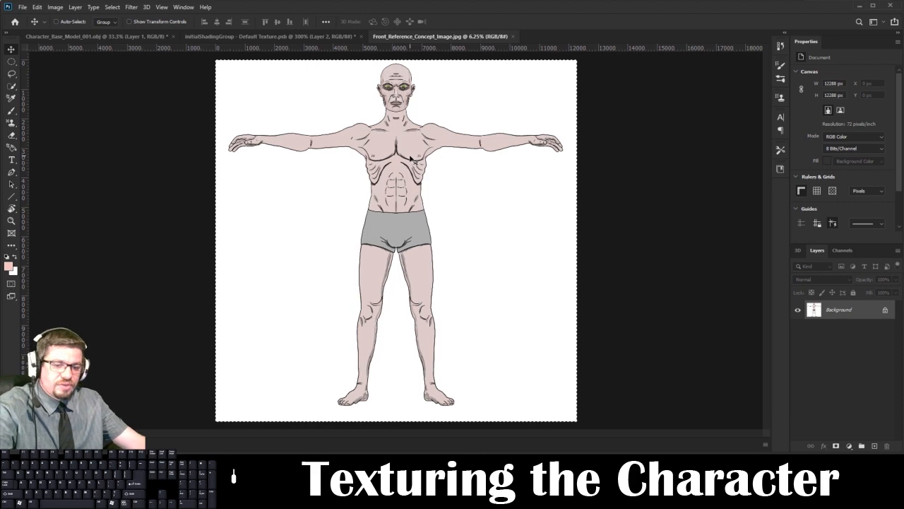
{"action": "key", "text": "ctrl+c"}
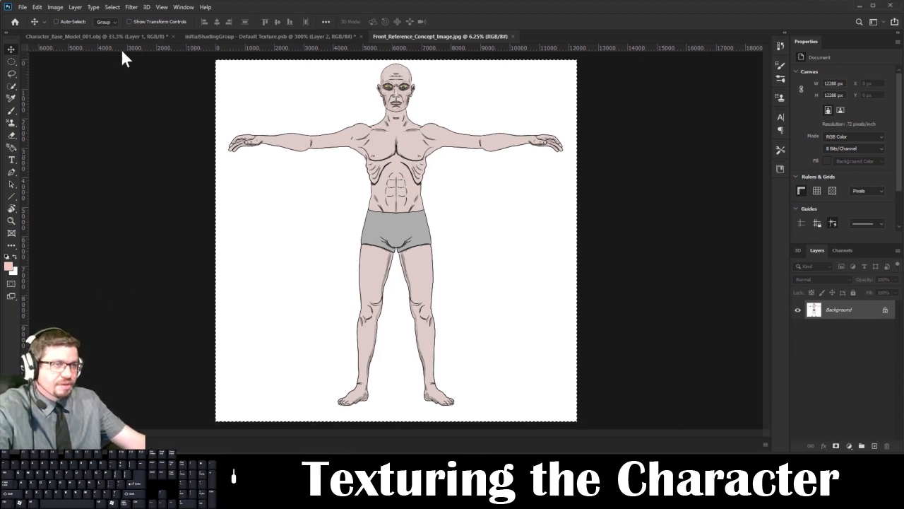
{"action": "left_click", "coordinate": [105, 36]}
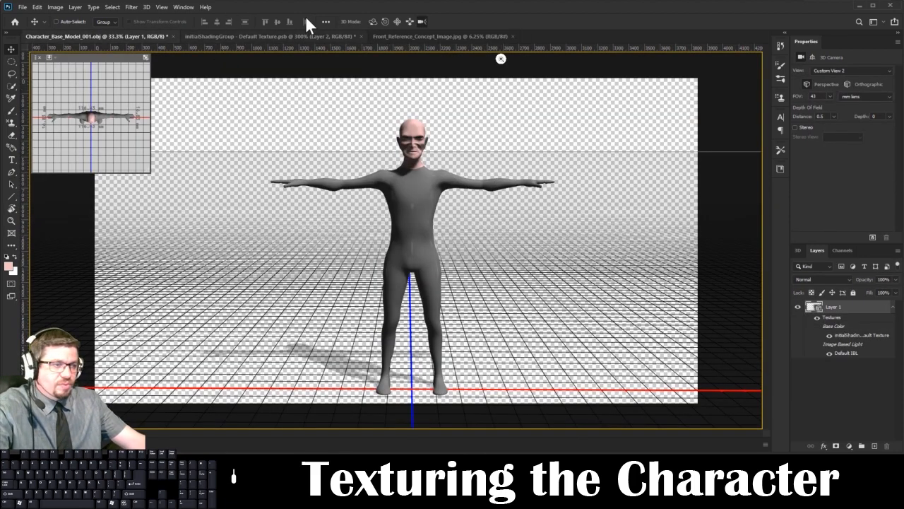
{"action": "left_click", "coordinate": [397, 21]}
{"action": "left_click_drag", "start_coordinate": [497, 187], "coordinate": [477, 115]}
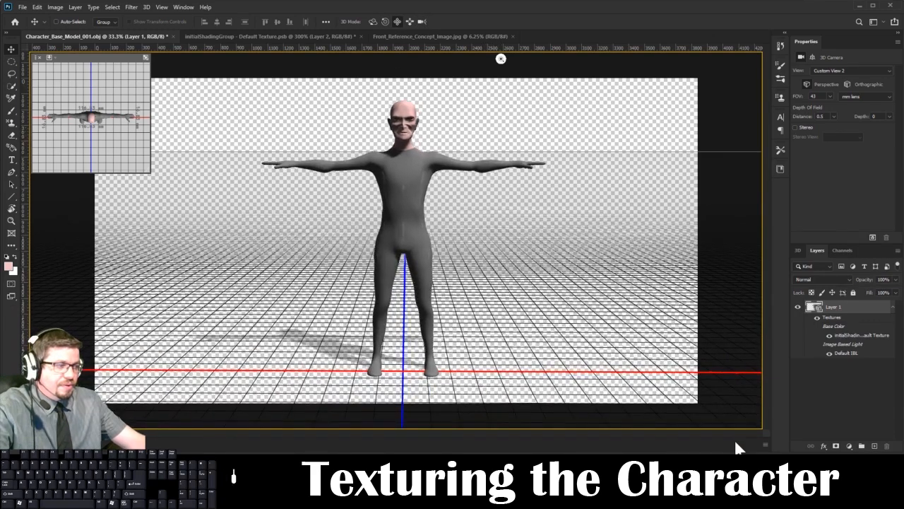
{"action": "key", "text": "ctrl+v"}
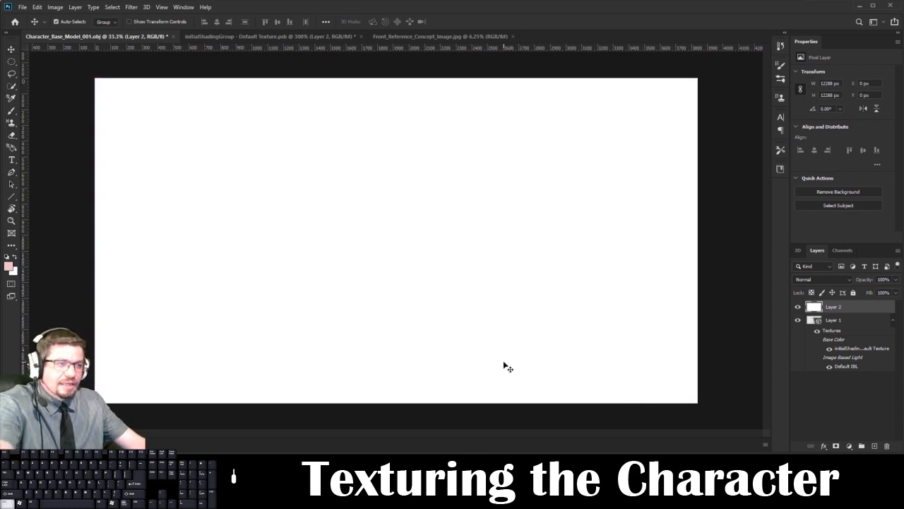
- Scale the pasted reference layer to about 17.76% so it fits the canvas height, and lower its opacity to 43%
{"action": "key", "text": "ctrl+t"}
{"action": "key", "text": "ctrl+minus"}
{"action": "key", "text": "ctrl+0"}
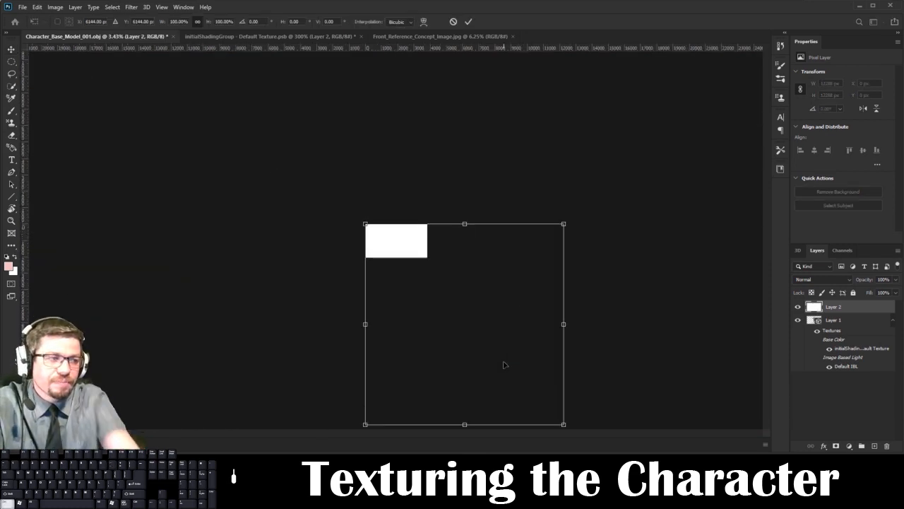
{"action": "left_click", "coordinate": [36, 6]}
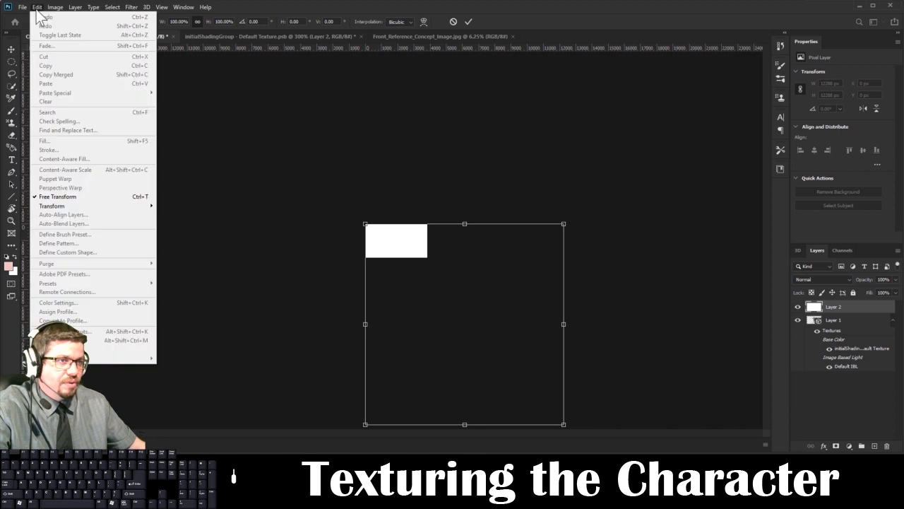
{"action": "left_click", "coordinate": [407, 301]}
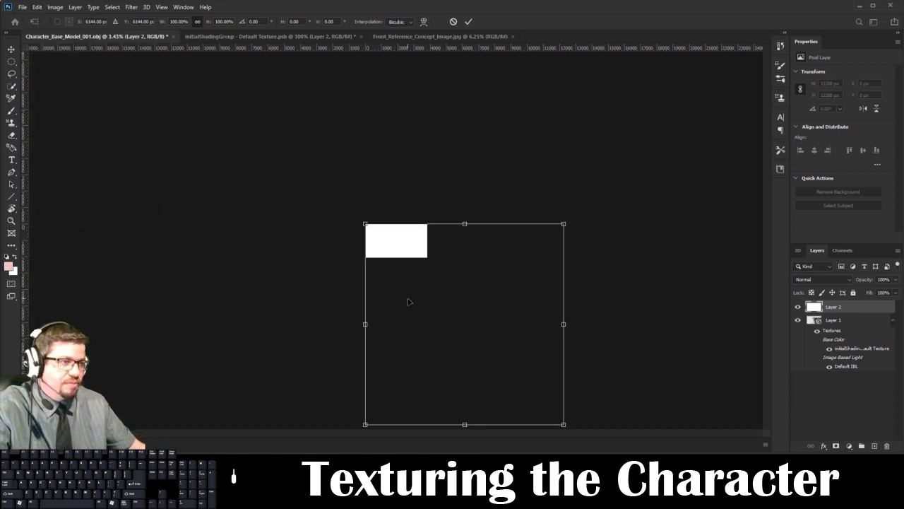
{"action": "left_click_drag", "start_coordinate": [563, 423], "coordinate": [400, 259]}
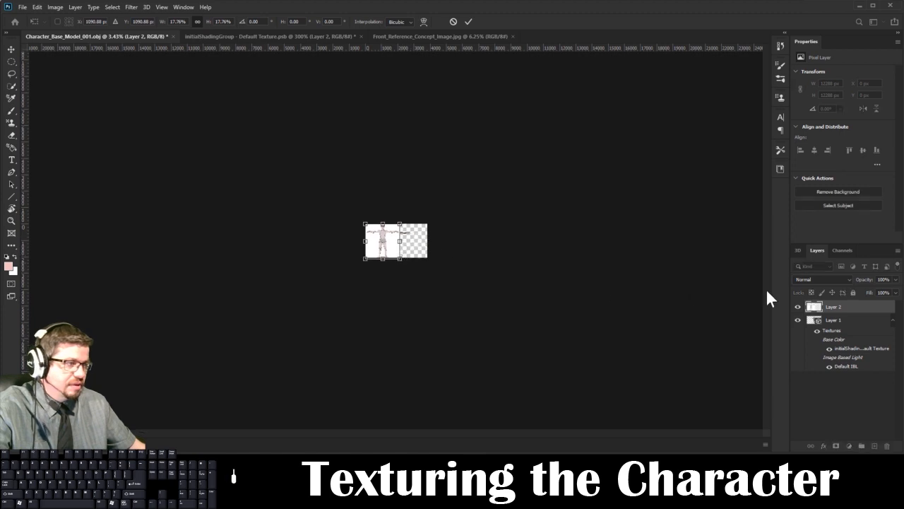
{"action": "left_click", "coordinate": [896, 280]}
{"action": "left_click_drag", "start_coordinate": [884, 287], "coordinate": [871, 287]}
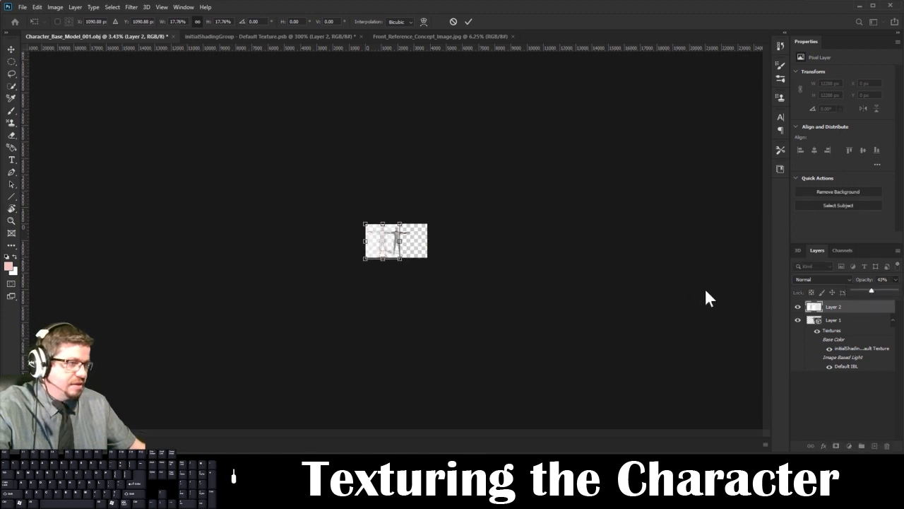
{"action": "key", "text": "Return"}
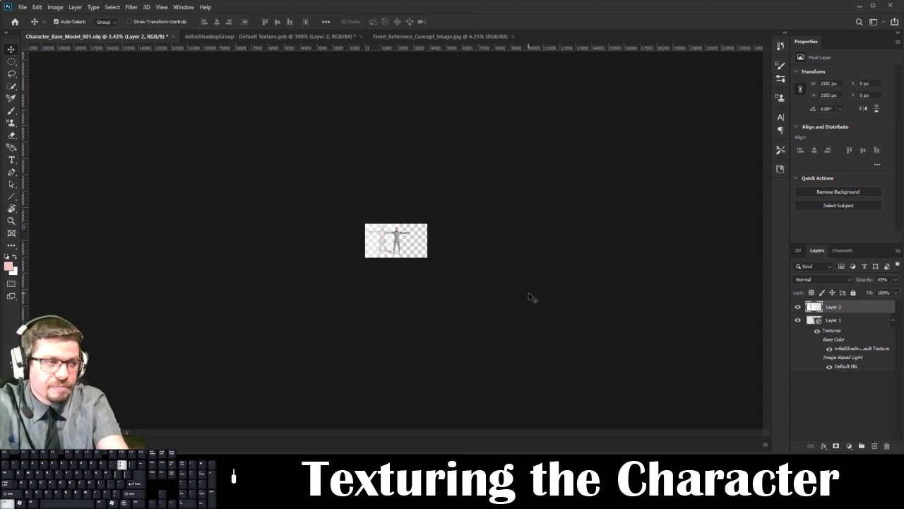
- Move the semi-transparent reference layer over the 3D character so the two heads and torsos overlap
{"action": "key", "text": "ctrl+plus"}
{"action": "key", "text": "ctrl+plus"}
{"action": "key", "text": "ctrl+plus"}
{"action": "key", "text": "ctrl+plus"}
{"action": "key", "text": "ctrl+plus"}
{"action": "key", "text": "ctrl+plus"}
{"action": "key", "text": "ctrl+plus"}
{"action": "key", "text": "ctrl+plus"}
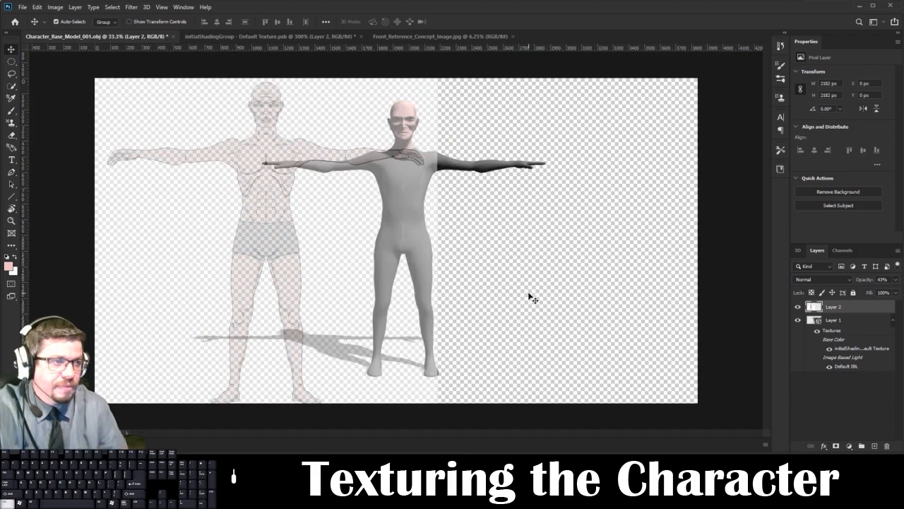
{"action": "left_click_drag", "start_coordinate": [250, 253], "coordinate": [374, 271]}
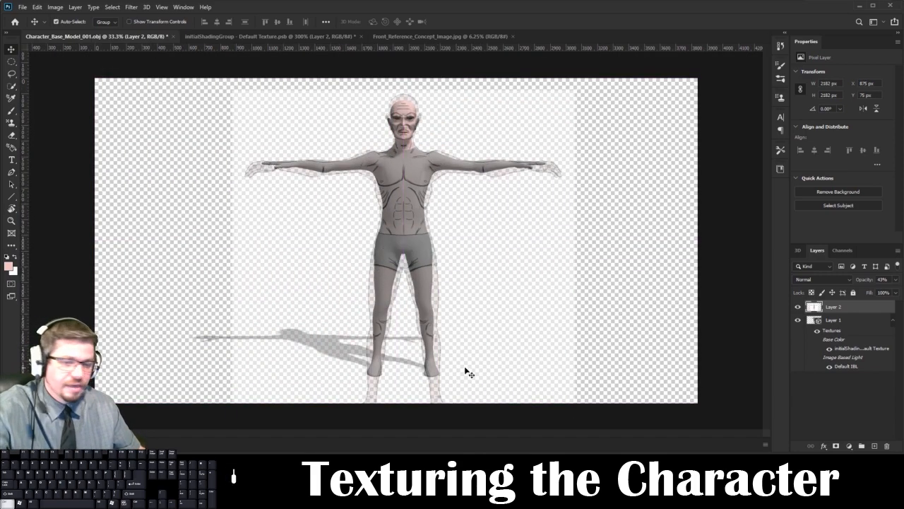
- Scale the reference layer to about 89.55% and reposition it to match the 3D character's proportions
{"action": "key", "text": "ctrl+t"}
{"action": "left_click_drag", "start_coordinate": [573, 90], "coordinate": [541, 128]}
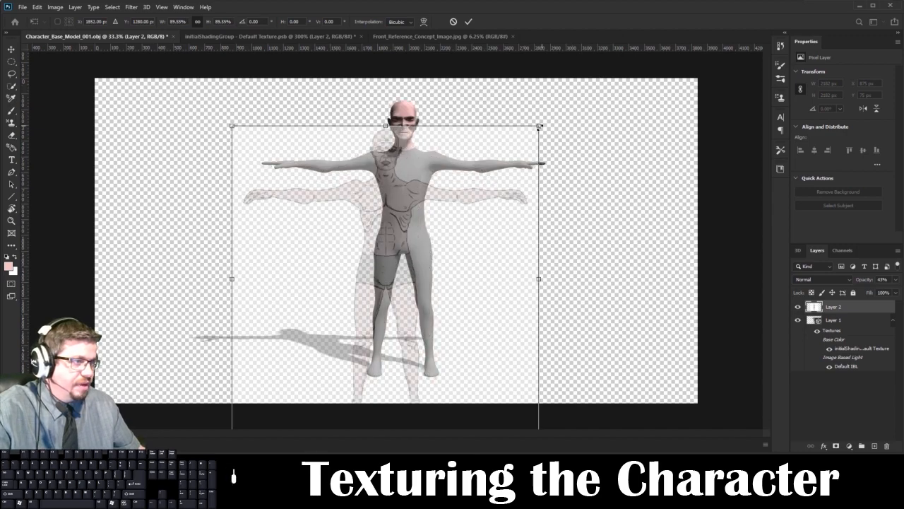
{"action": "left_click_drag", "start_coordinate": [364, 256], "coordinate": [382, 224]}
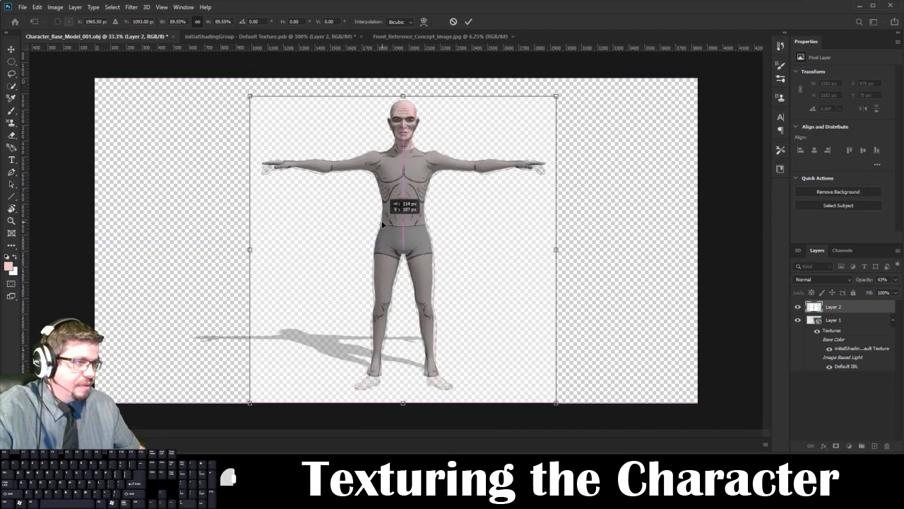
{"action": "key", "text": "Return"}
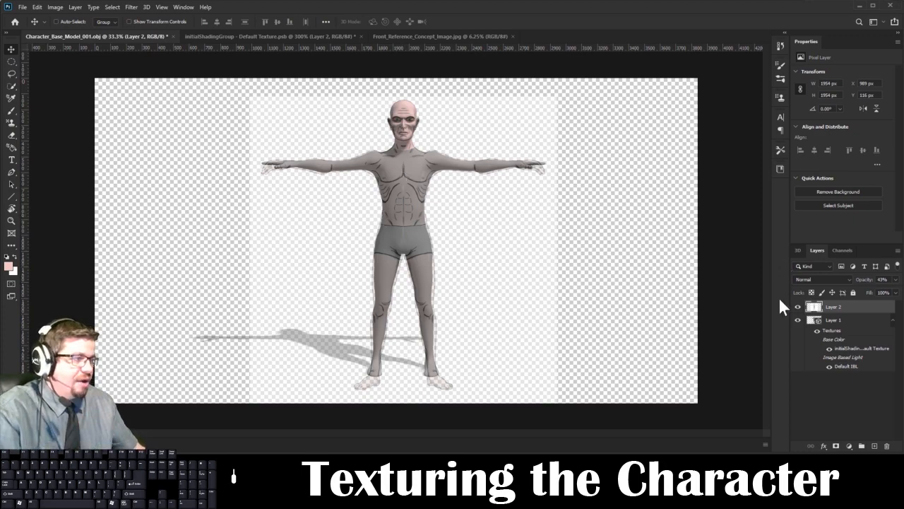
- Add a new empty layer above the pink head layer in the UV texture document, and return to the OBJ document
{"action": "left_click", "coordinate": [308, 36]}
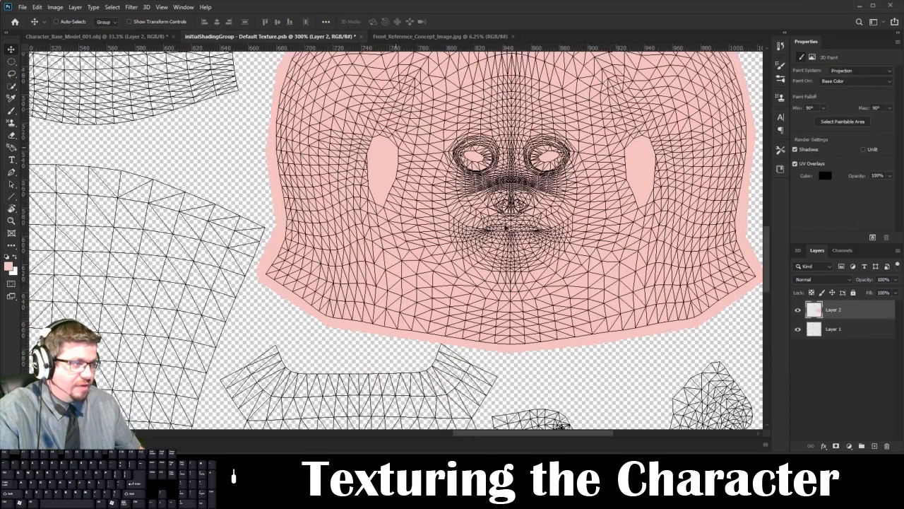
{"action": "left_click", "coordinate": [875, 446]}
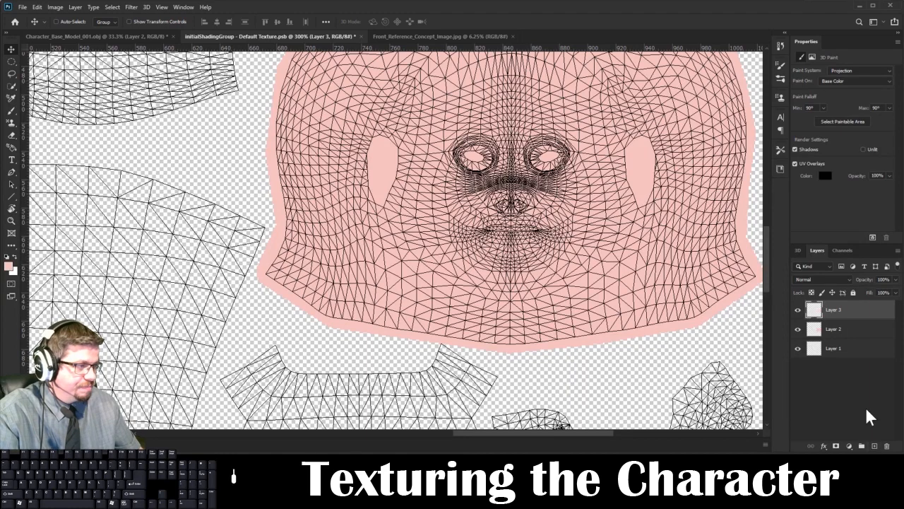
{"action": "left_click", "coordinate": [132, 34]}
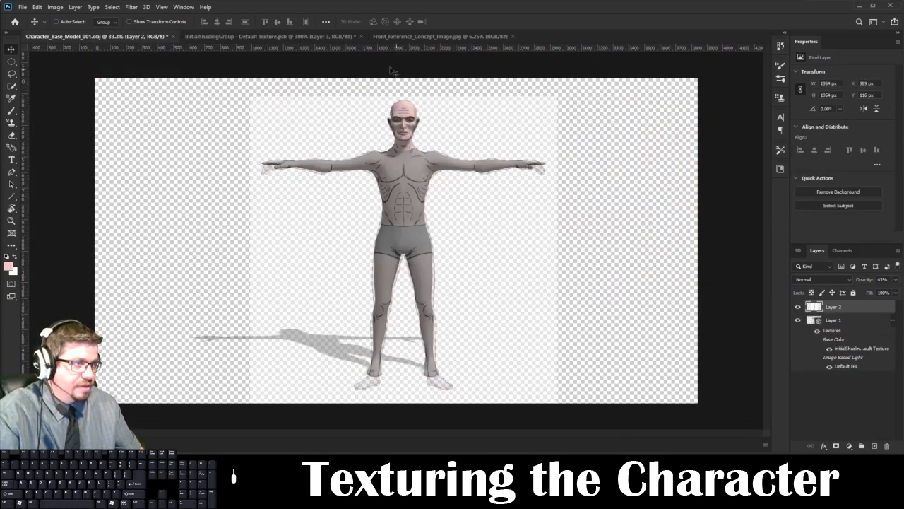
- Close the UV texture document
{"action": "left_click", "coordinate": [361, 36]}
{"action": "key", "text": "Escape"}
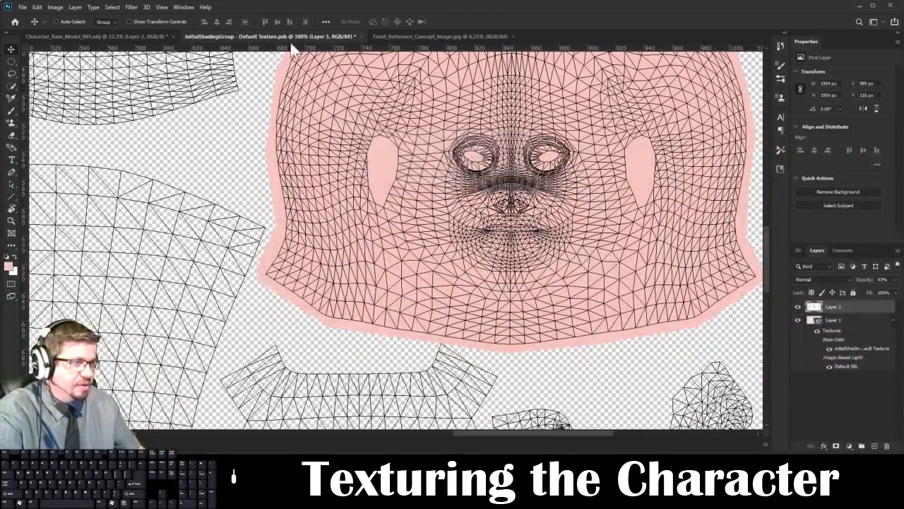
{"action": "left_click", "coordinate": [216, 32]}
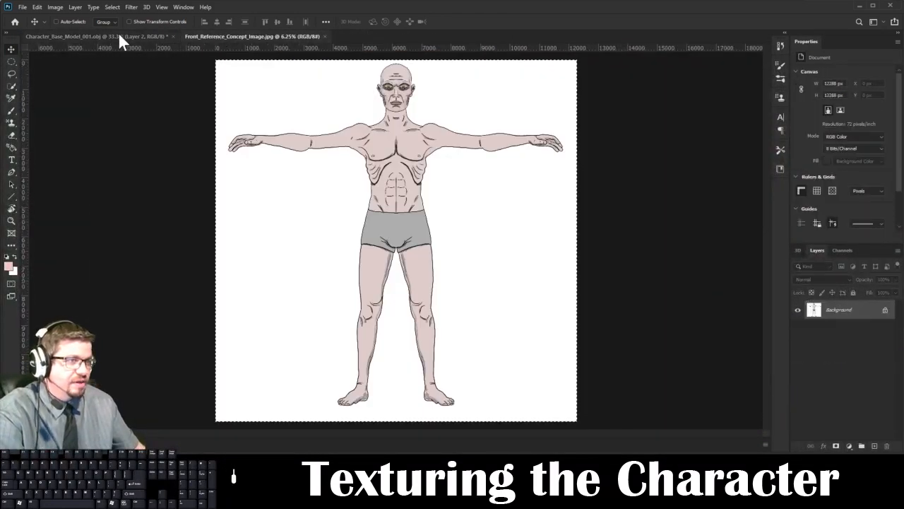
- Open the base colour texture of the 3D model layer from the OBJ document, and return to the OBJ document
{"action": "left_click", "coordinate": [119, 35]}
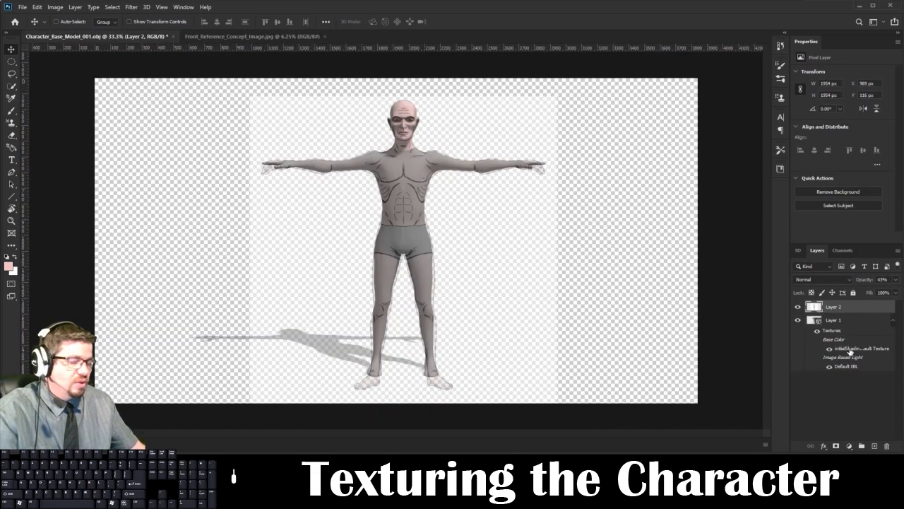
{"action": "mouse_move", "coordinate": [851, 351]}
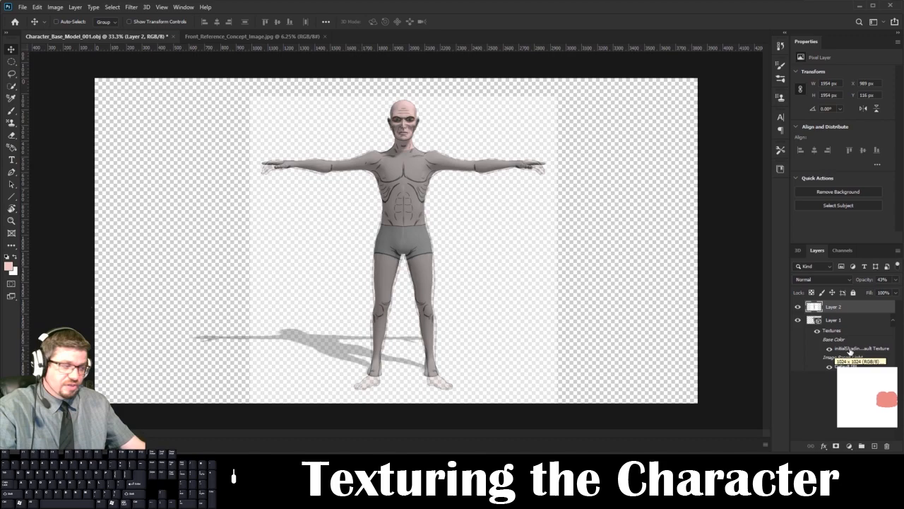
{"action": "double_click", "coordinate": [851, 349]}
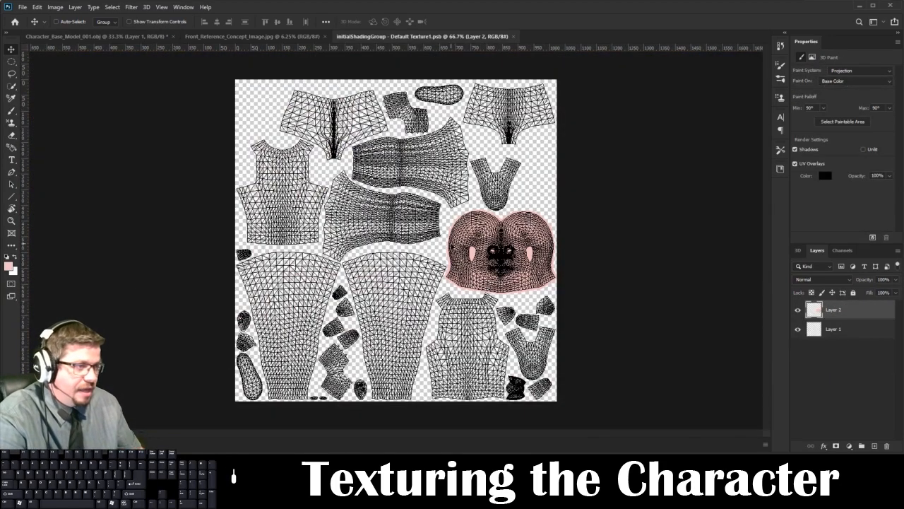
{"action": "left_click", "coordinate": [127, 36]}
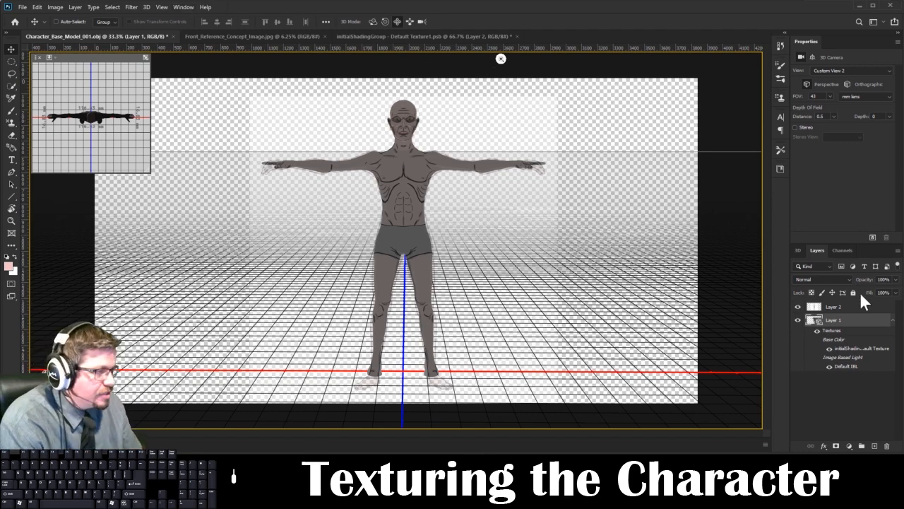
- Raise the reference layer's opacity to 100% and merge it down onto the 3D model layer
{"action": "left_click", "coordinate": [847, 306]}
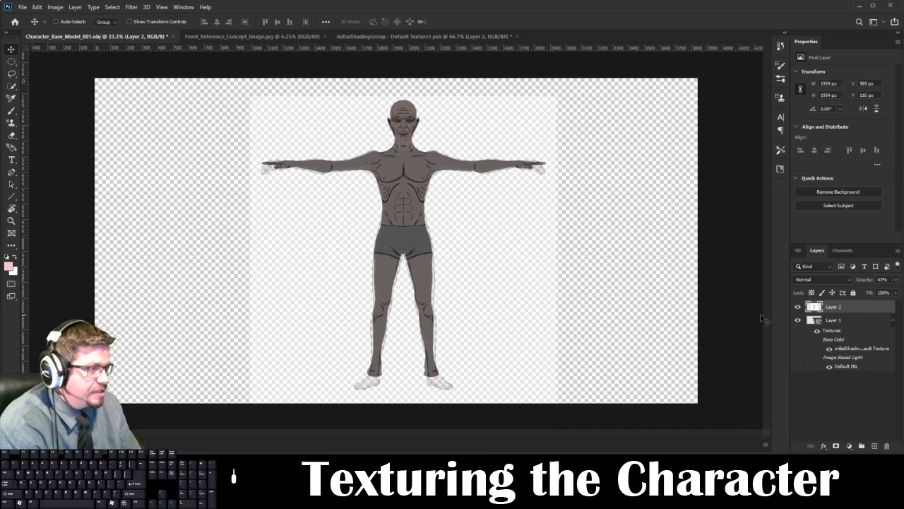
{"action": "left_click", "coordinate": [896, 280]}
{"action": "left_click_drag", "start_coordinate": [872, 291], "coordinate": [895, 290]}
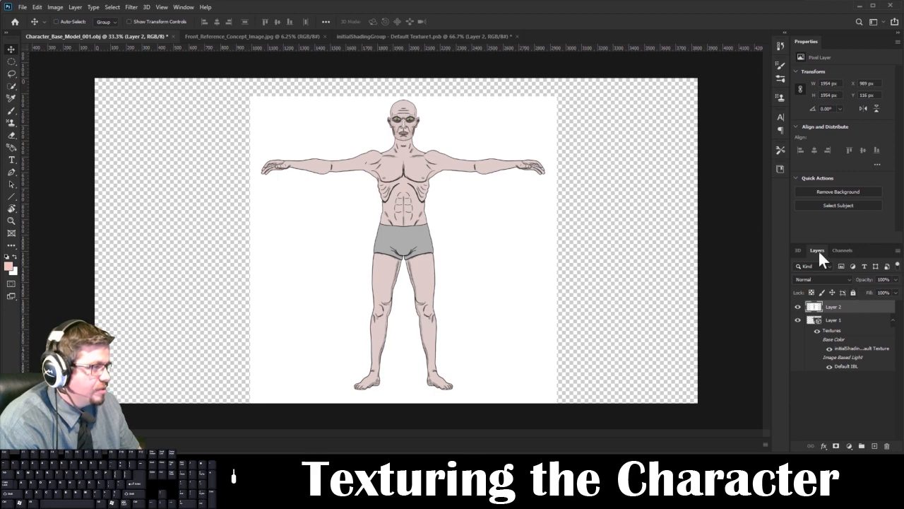
{"action": "right_click", "coordinate": [843, 303]}
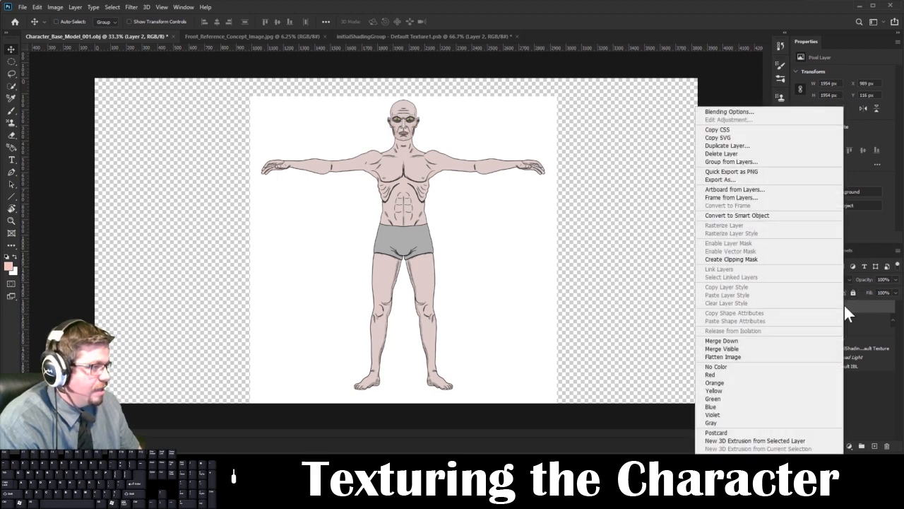
{"action": "left_click", "coordinate": [756, 340]}
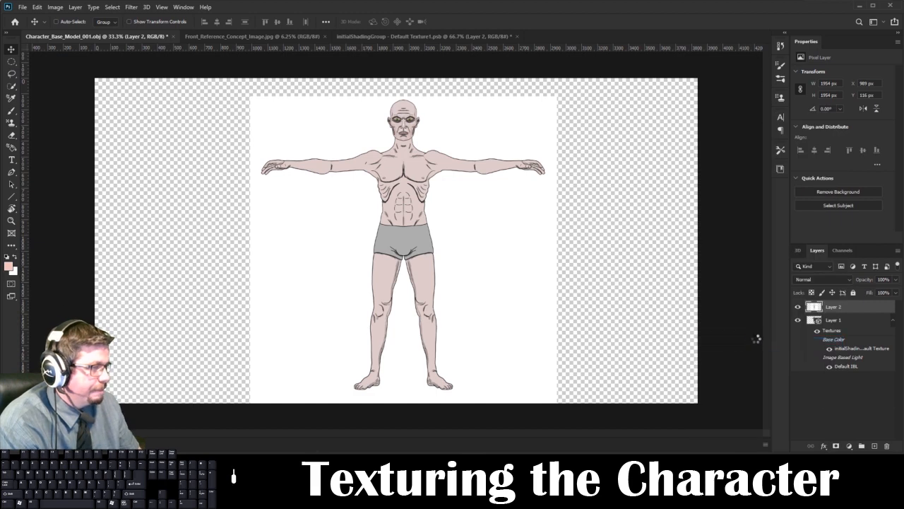
- Rotate the scene's infinite light and orbit the camera around the 3D character
{"action": "left_click", "coordinate": [501, 57]}
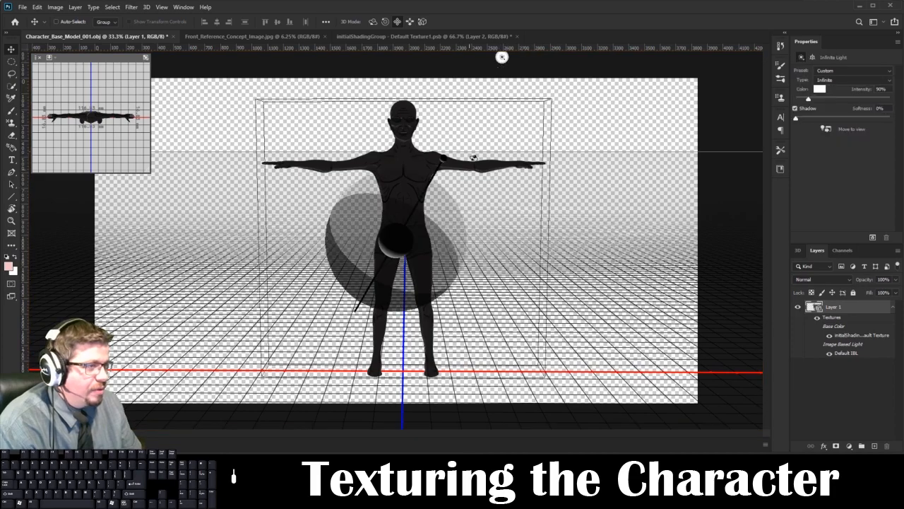
{"action": "mouse_move", "coordinate": [383, 261]}
{"action": "left_mouse_down"}
{"action": "mouse_move", "coordinate": [358, 309]}
{"action": "mouse_move", "coordinate": [382, 282]}
{"action": "mouse_move", "coordinate": [420, 299]}
{"action": "left_mouse_up"}
{"action": "left_click", "coordinate": [638, 87]}
{"action": "mouse_move", "coordinate": [624, 115]}
{"action": "left_mouse_down"}
{"action": "mouse_move", "coordinate": [418, 181]}
{"action": "mouse_move", "coordinate": [575, 106]}
{"action": "mouse_move", "coordinate": [625, 100]}
{"action": "left_mouse_up"}
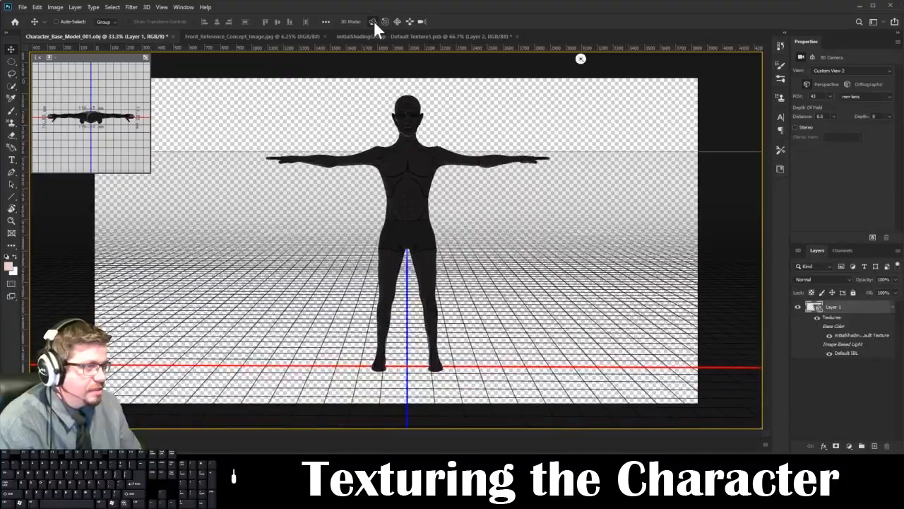
{"action": "left_click_drag", "start_coordinate": [540, 124], "coordinate": [409, 162]}
- Save the UV texture document in Photoshop format as Projection_Test_001.psd in the Textures folder
{"action": "left_click", "coordinate": [383, 37]}
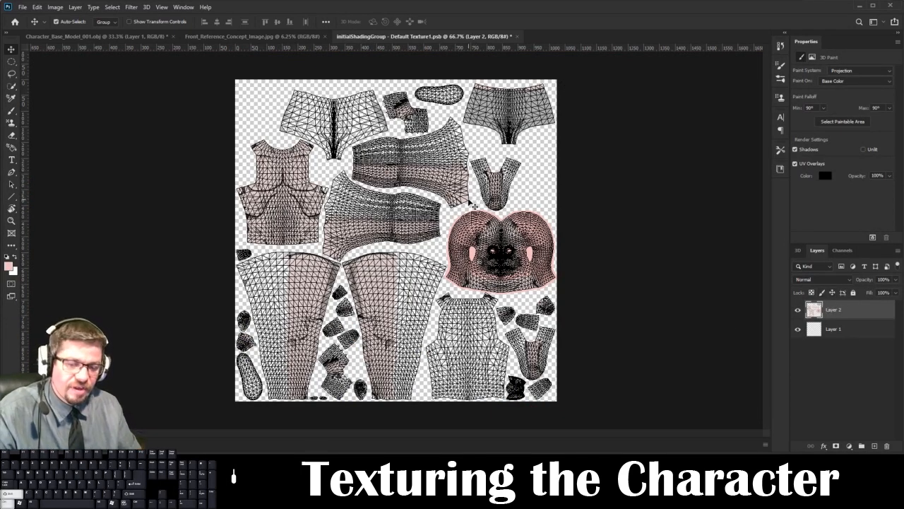
{"action": "key", "text": "ctrl+shift+s"}
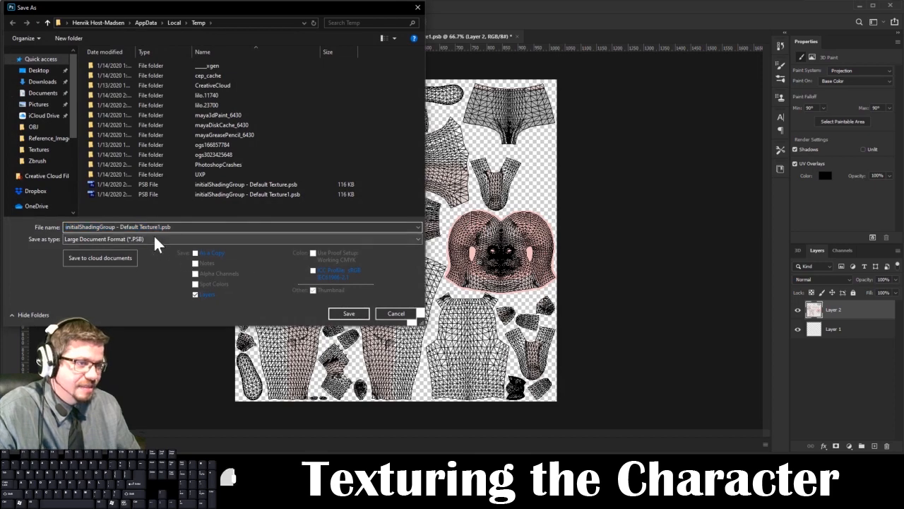
{"action": "left_click", "coordinate": [155, 239]}
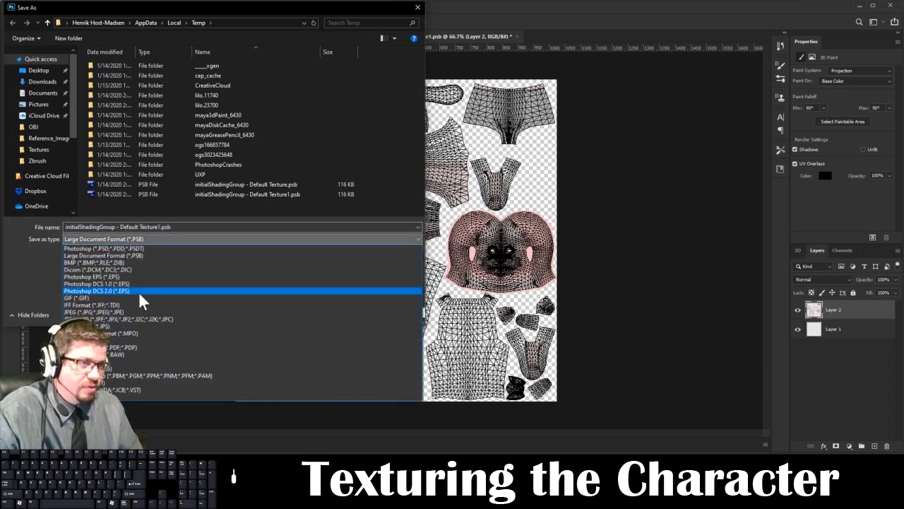
{"action": "left_click", "coordinate": [141, 248]}
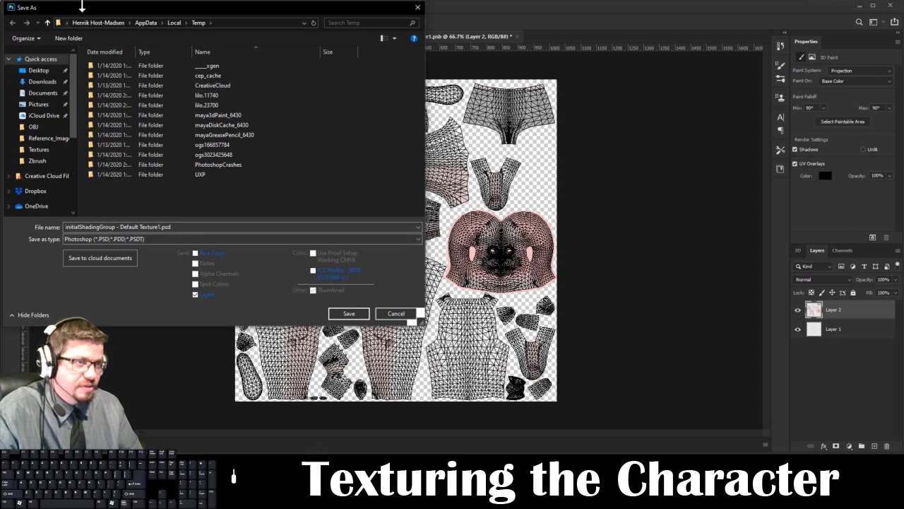
{"action": "key", "text": "Escape"}
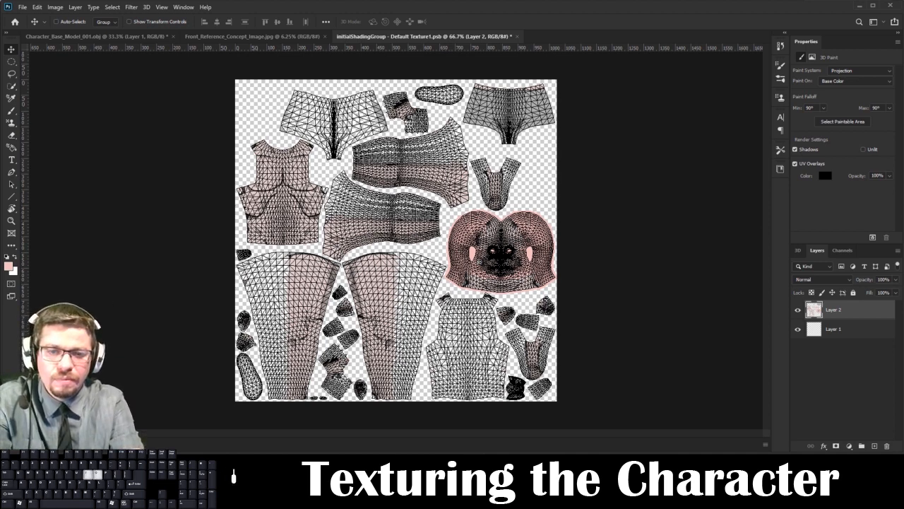
{"action": "type", "text": "Text"}
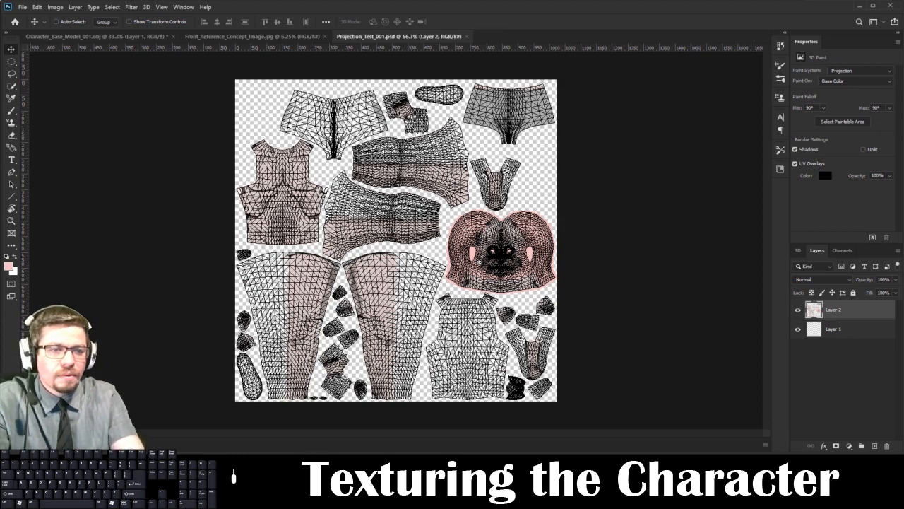
- Save a Targa copy of the texture as Projection_Test_001.tga in the Textures folder at 24 bits/pixel
{"action": "key", "text": "ctrl+shift+s"}
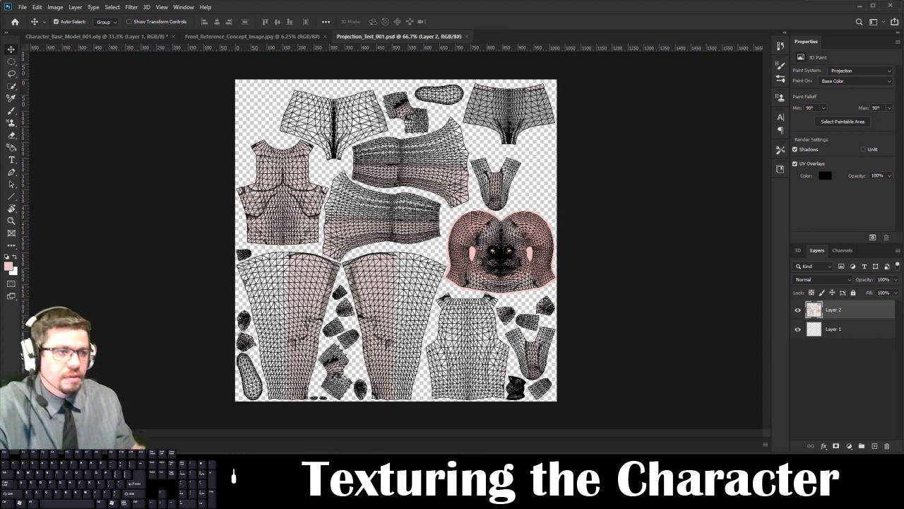
{"action": "left_click", "coordinate": [213, 247]}
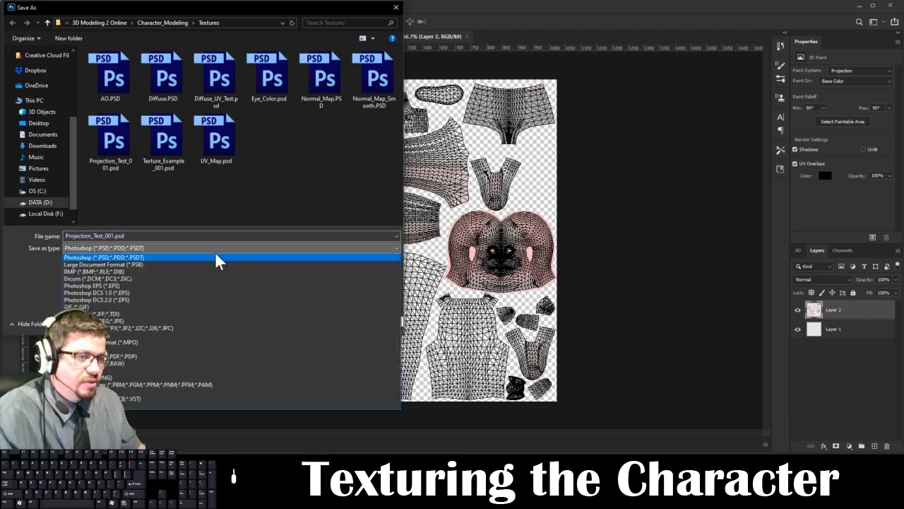
{"action": "left_click", "coordinate": [199, 399]}
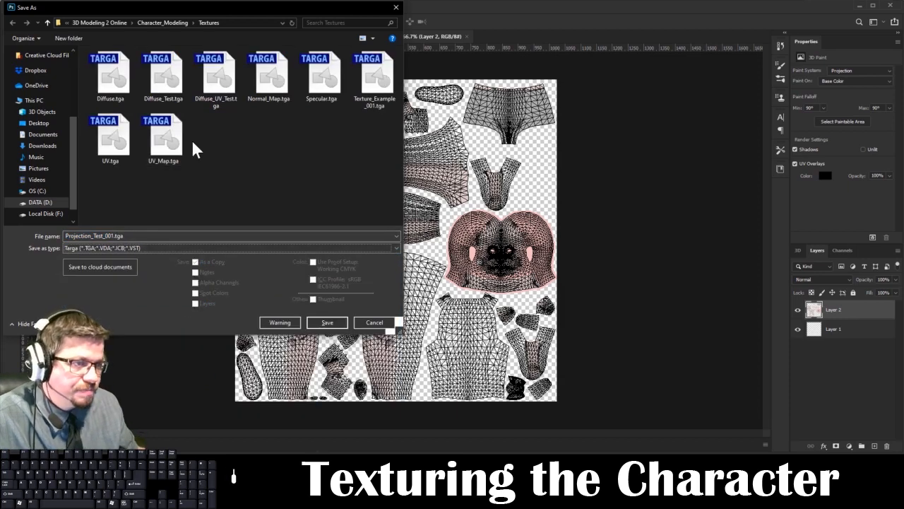
{"action": "left_click", "coordinate": [327, 322]}
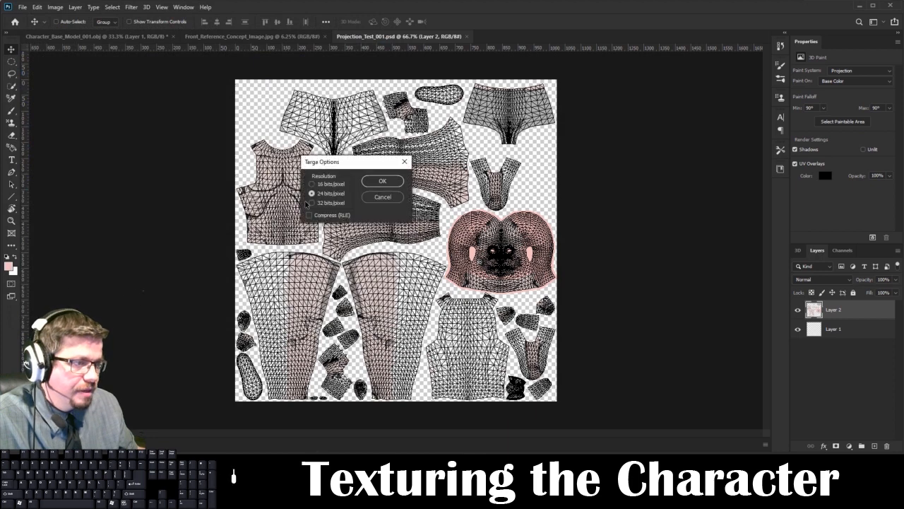
{"action": "left_click", "coordinate": [365, 181]}
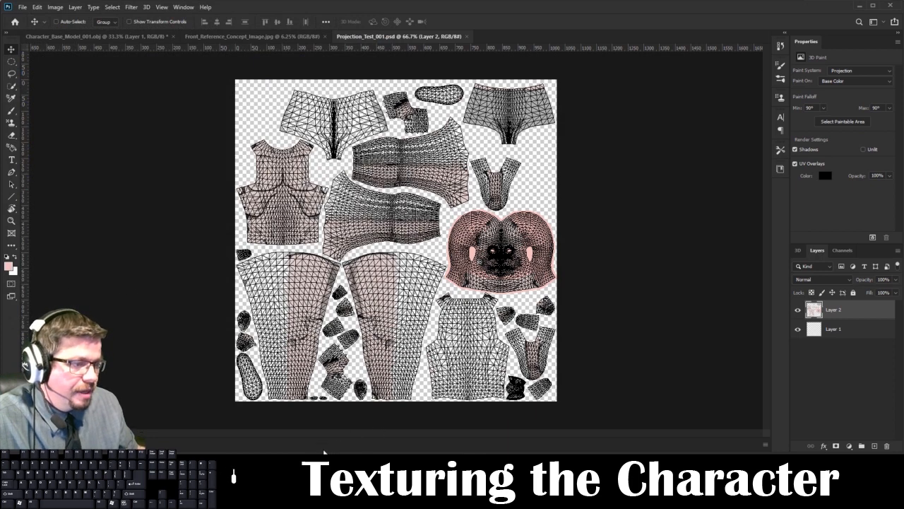
- Switch to Maya and turn on shaded display with texture maps for the character view
{"action": "mouse_move", "coordinate": [264, 498]}
{"action": "left_click", "coordinate": [318, 424]}
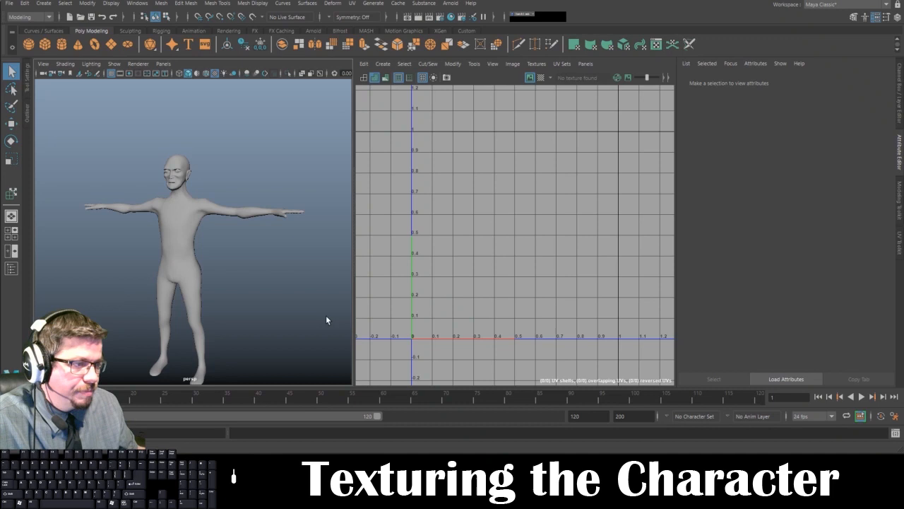
{"action": "left_click", "coordinate": [182, 223]}
{"action": "right_click", "coordinate": [176, 199]}
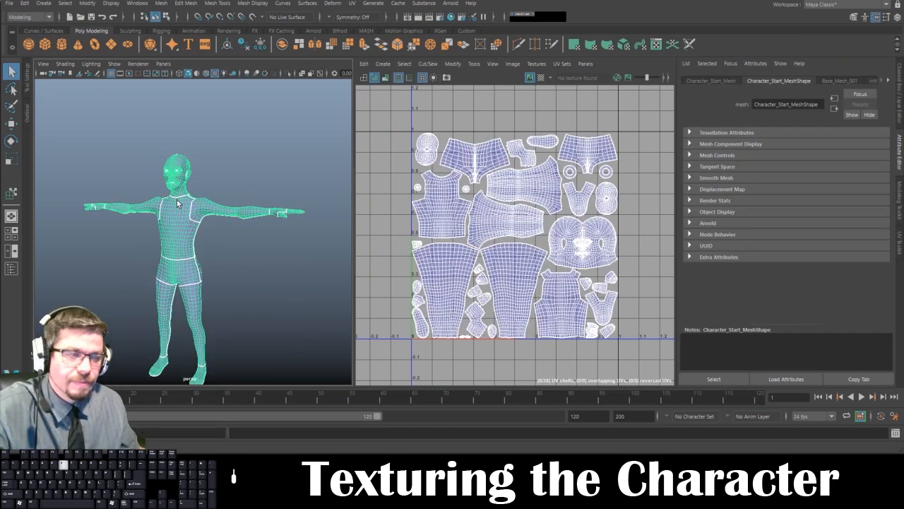
{"action": "key", "text": "6"}
{"action": "left_click", "coordinate": [240, 251]}
{"action": "left_click_drag", "start_coordinate": [218, 246], "coordinate": [219, 221]}
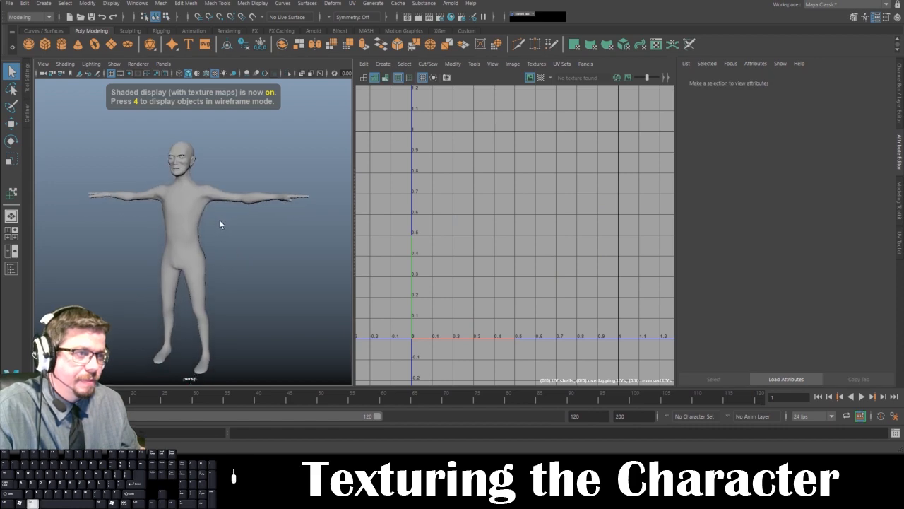
- Assign the existing Texture_Example_001_Material to the character mesh
{"action": "left_click", "coordinate": [189, 186]}
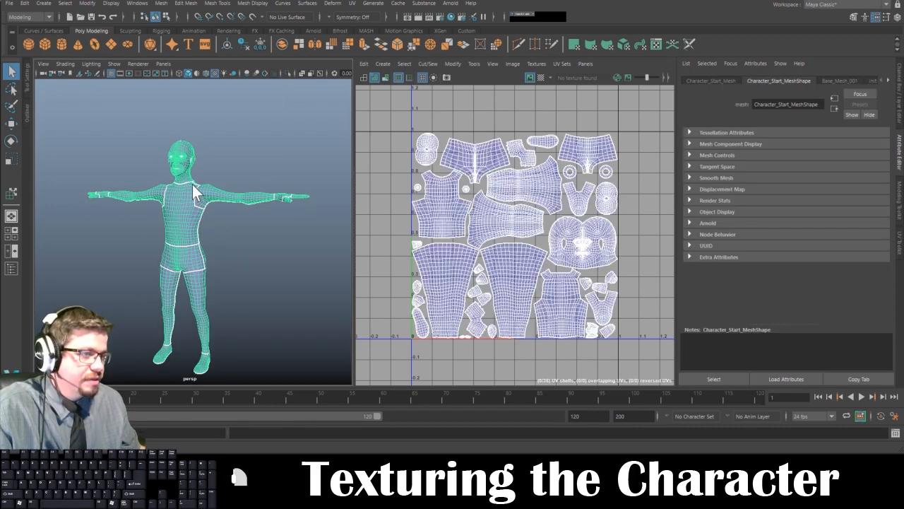
{"action": "right_click", "coordinate": [192, 185]}
{"action": "mouse_move", "coordinate": [188, 445]}
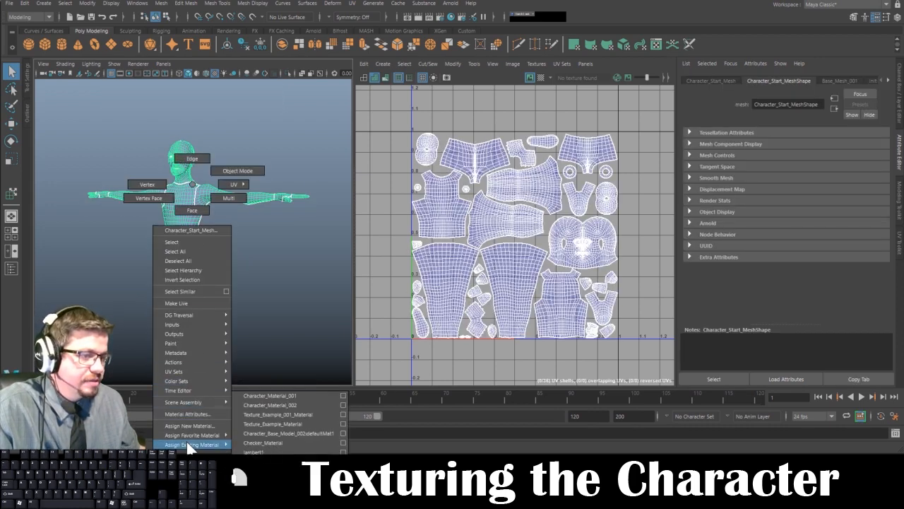
{"action": "left_click", "coordinate": [309, 414]}
{"action": "left_click", "coordinate": [242, 244]}
{"action": "left_click", "coordinate": [178, 226]}
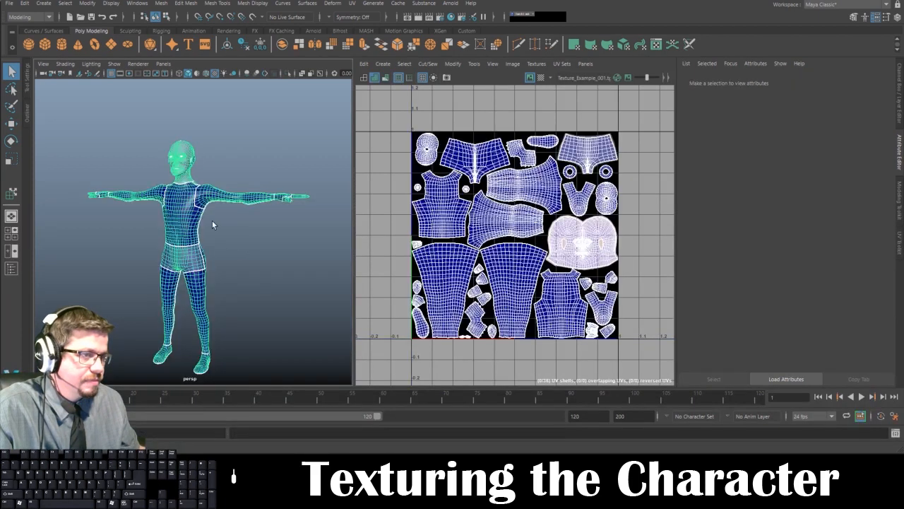
- Replace the image file in the Texture_Example_001_Material colour channel with Projection_Test_001.tga
{"action": "left_click", "coordinate": [887, 82]}
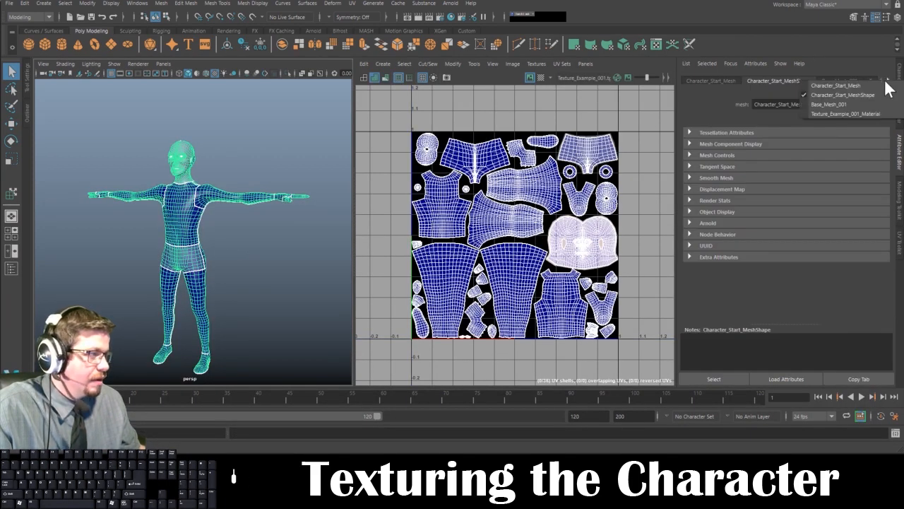
{"action": "left_click", "coordinate": [872, 116]}
{"action": "left_click", "coordinate": [875, 190]}
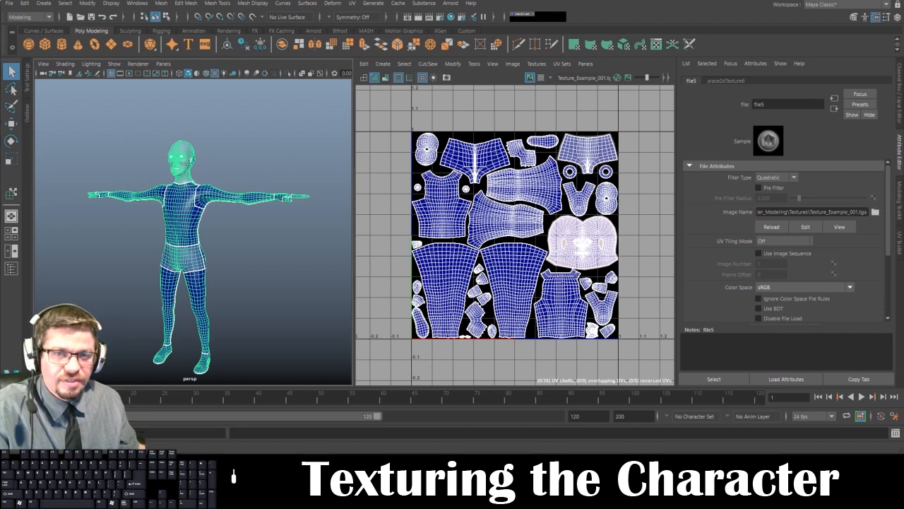
{"action": "left_click", "coordinate": [875, 211]}
{"action": "left_click_drag", "start_coordinate": [457, 89], "coordinate": [485, 77]}
{"action": "left_click", "coordinate": [310, 115]}
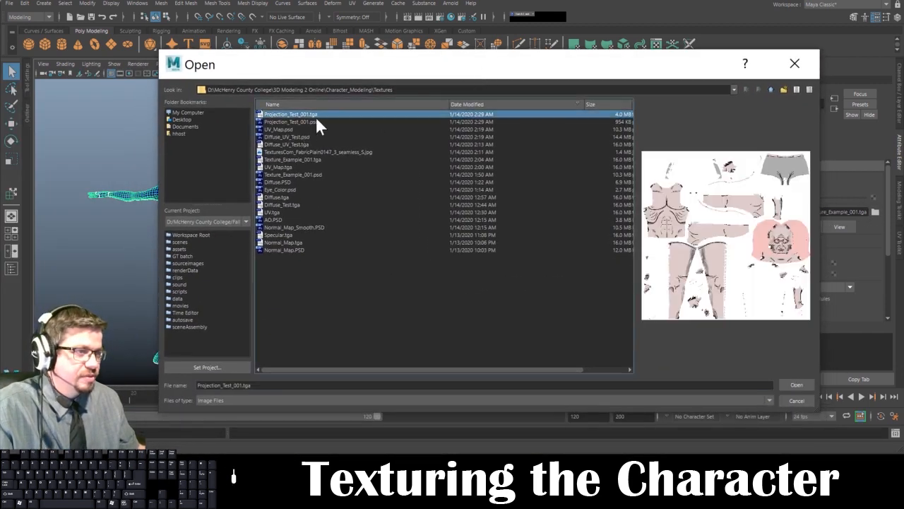
{"action": "left_click", "coordinate": [807, 383]}
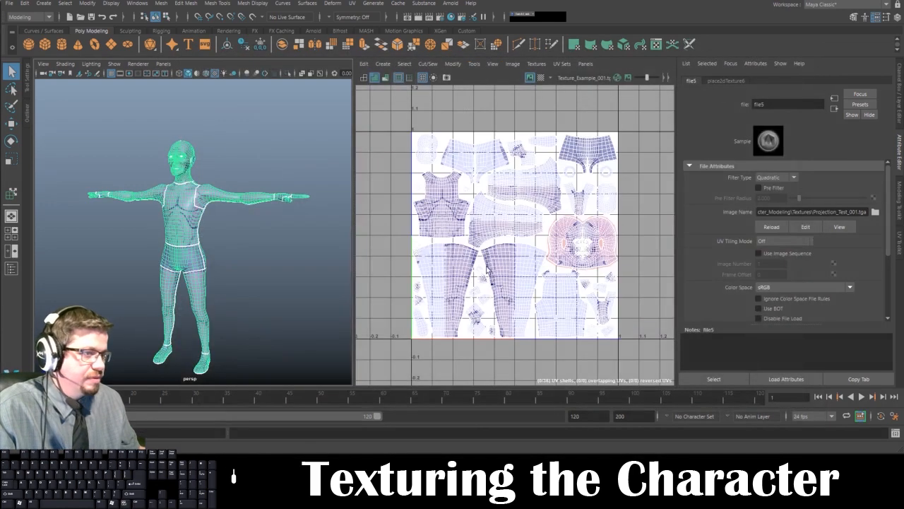
- Inspect the projected texture on the character, and assign the existing Character_Material_001 to the mesh
{"action": "left_click", "coordinate": [244, 224]}
{"action": "left_click_drag", "start_coordinate": [244, 224], "coordinate": [257, 238]}
{"action": "left_click_drag", "start_coordinate": [182, 206], "coordinate": [288, 205]}
{"action": "left_click_drag", "start_coordinate": [242, 238], "coordinate": [194, 267]}
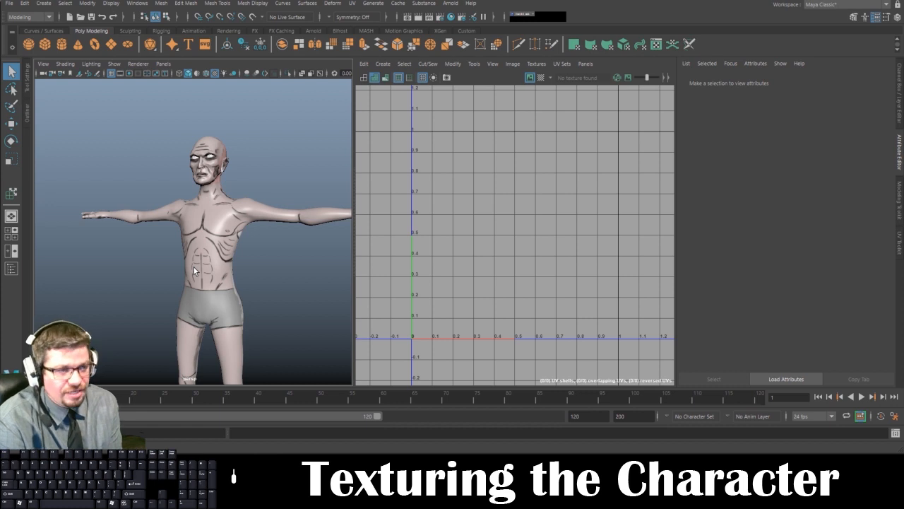
{"action": "left_click", "coordinate": [193, 265]}
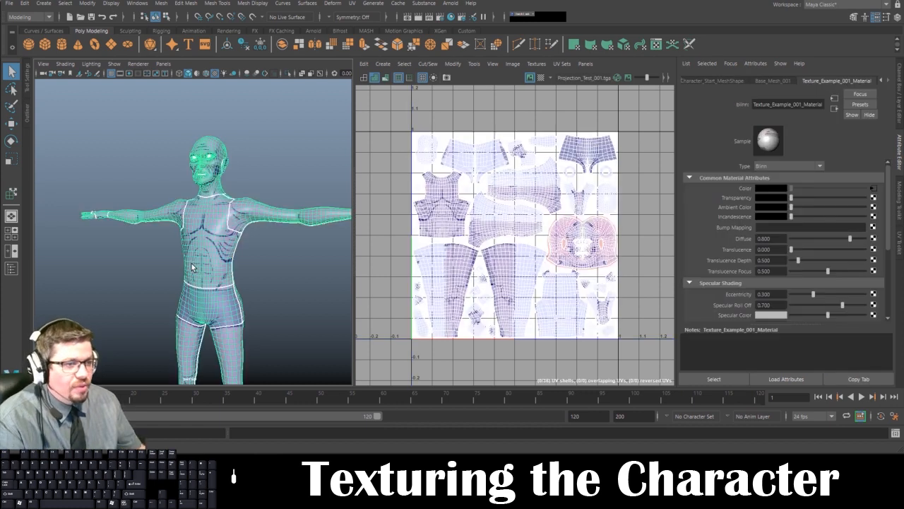
{"action": "right_click", "coordinate": [202, 227]}
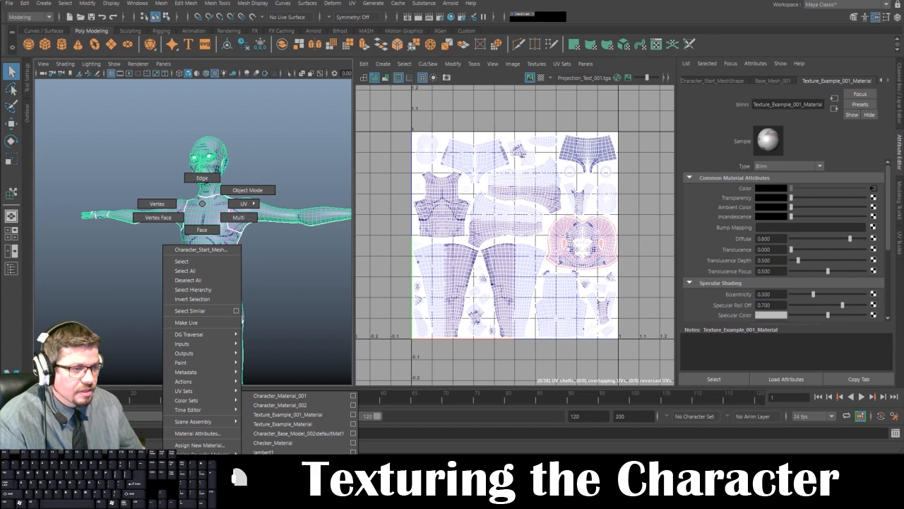
{"action": "left_click", "coordinate": [340, 394]}
{"action": "left_click", "coordinate": [276, 237]}
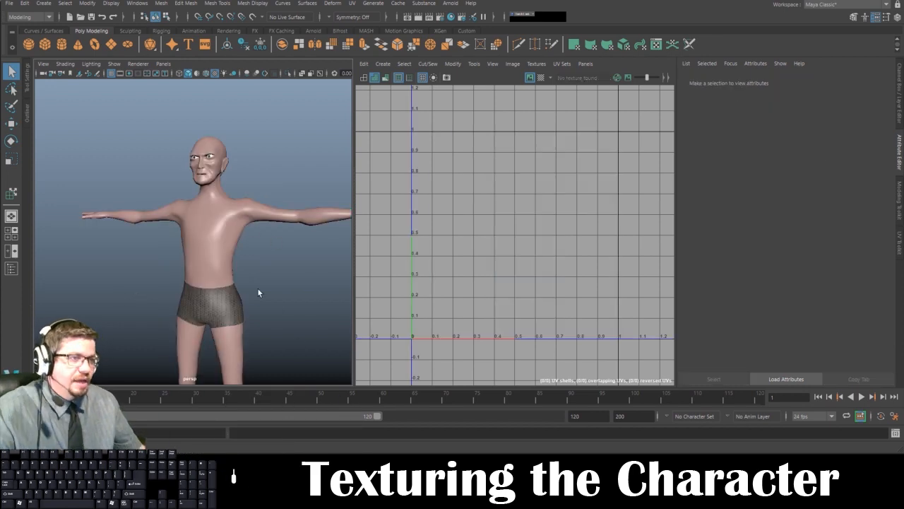
- Inspect the skin and fabric shorts textures on the character from several angles, including a close view of the hips
{"action": "left_click_drag", "start_coordinate": [256, 287], "coordinate": [189, 237]}
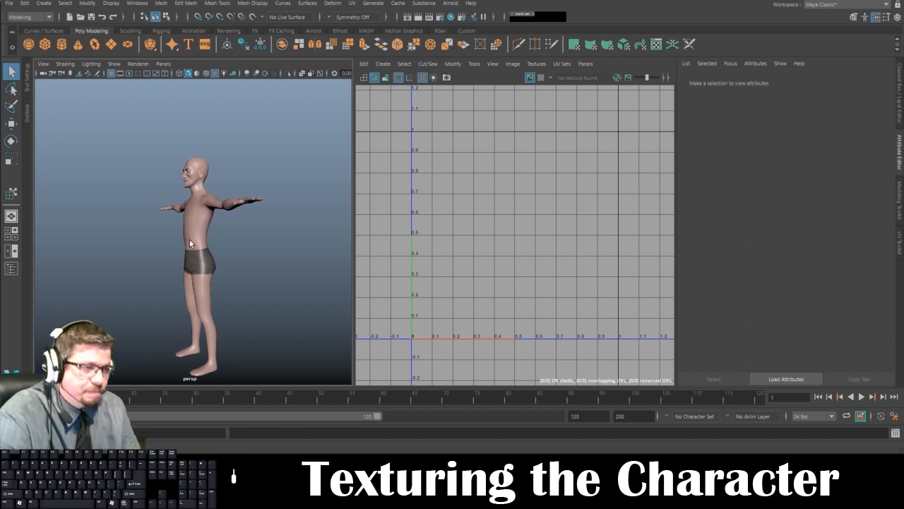
{"action": "left_click", "coordinate": [195, 200]}
{"action": "key", "text": "f"}
{"action": "left_click", "coordinate": [235, 311]}
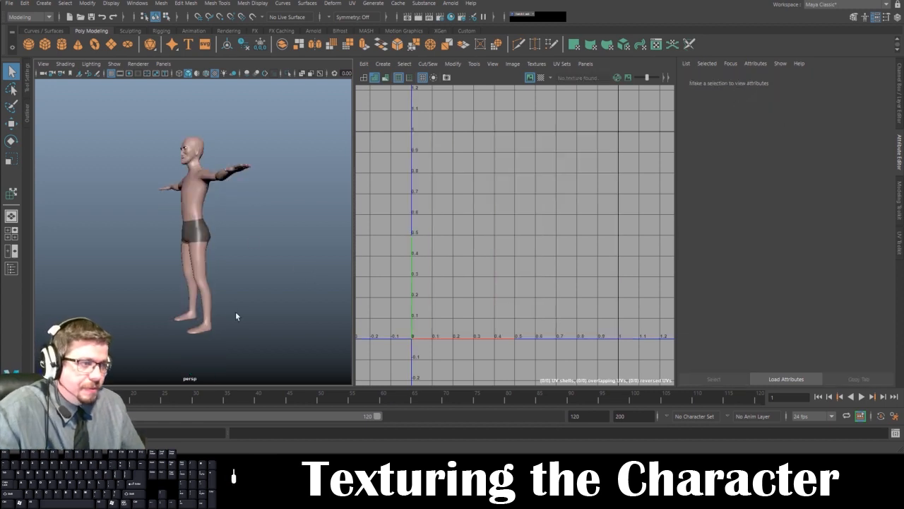
{"action": "left_click_drag", "start_coordinate": [189, 265], "coordinate": [222, 277]}
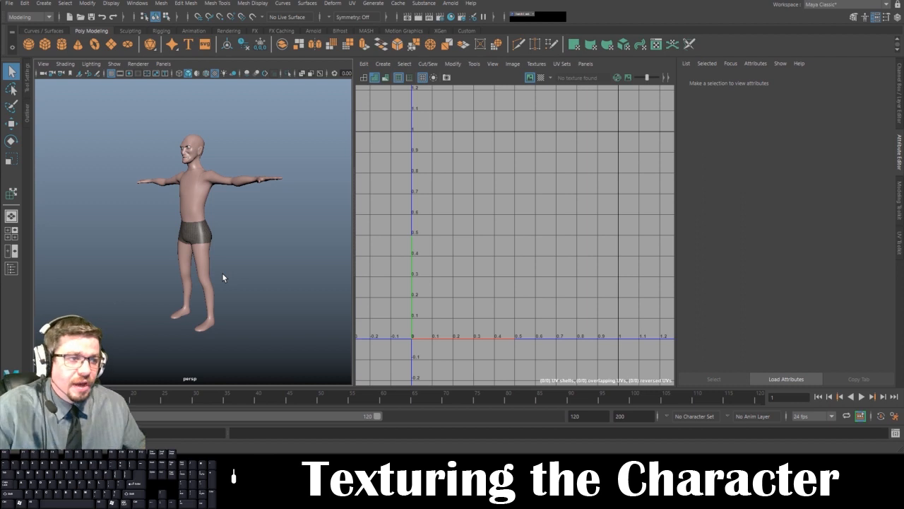
{"action": "scroll", "coordinate": [234, 325], "scroll_direction": "up", "scroll_amount": 6}
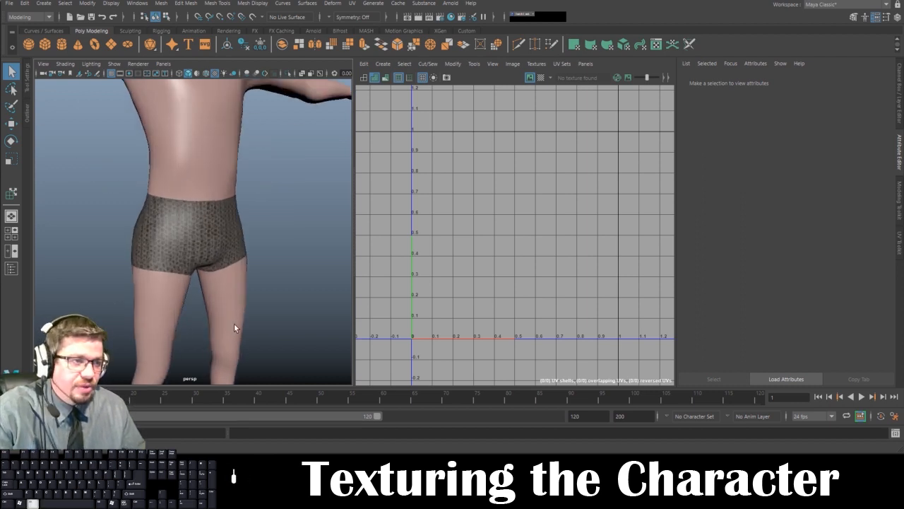
{"action": "left_click_drag", "start_coordinate": [162, 222], "coordinate": [212, 178]}
{"action": "scroll", "coordinate": [243, 289], "scroll_direction": "up", "scroll_amount": 5}
{"action": "left_click_drag", "start_coordinate": [242, 288], "coordinate": [236, 256]}
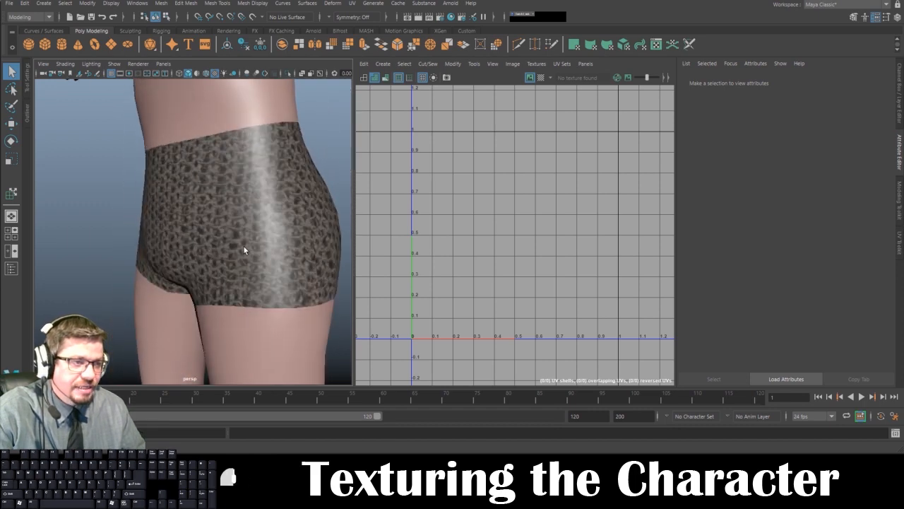
{"action": "left_click", "coordinate": [243, 247]}
{"action": "left_click", "coordinate": [63, 210]}
{"action": "scroll", "coordinate": [63, 210], "scroll_direction": "down", "scroll_amount": 3}
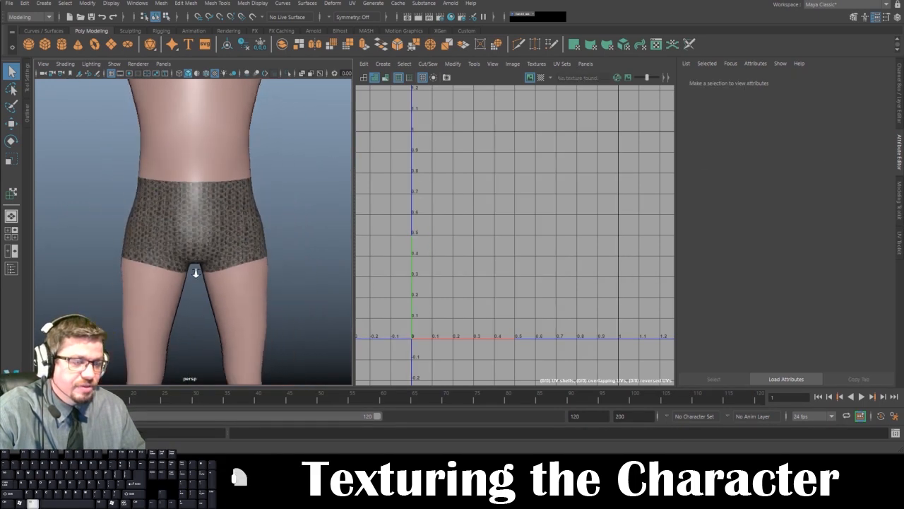
{"action": "left_click_drag", "start_coordinate": [64, 209], "coordinate": [106, 284]}
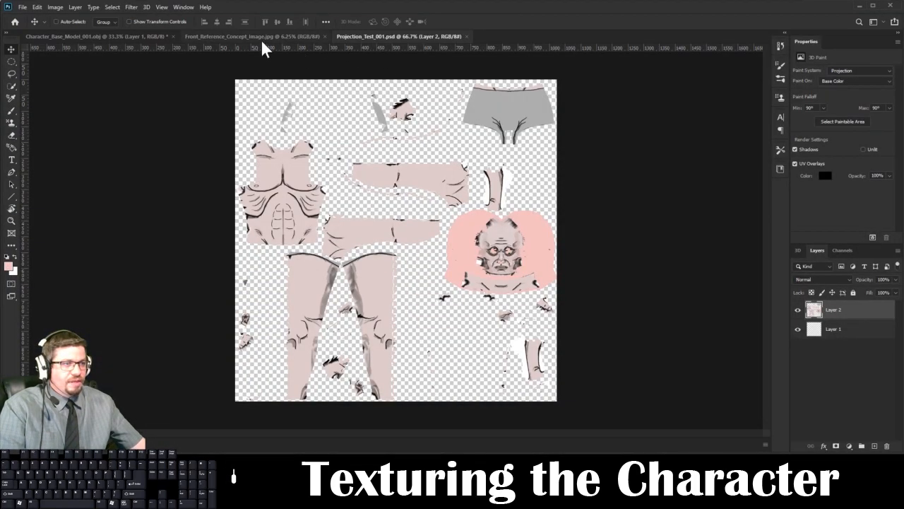
- Switch to Photoshop and open Diffuse_UV_Test.psd from the Textures folder
{"action": "left_click", "coordinate": [136, 36]}
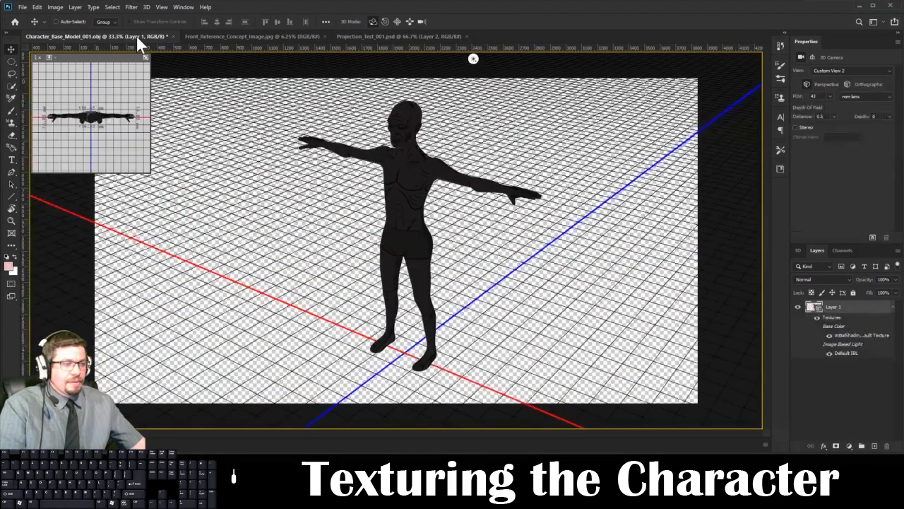
{"action": "left_click", "coordinate": [251, 36]}
{"action": "left_click", "coordinate": [23, 8]}
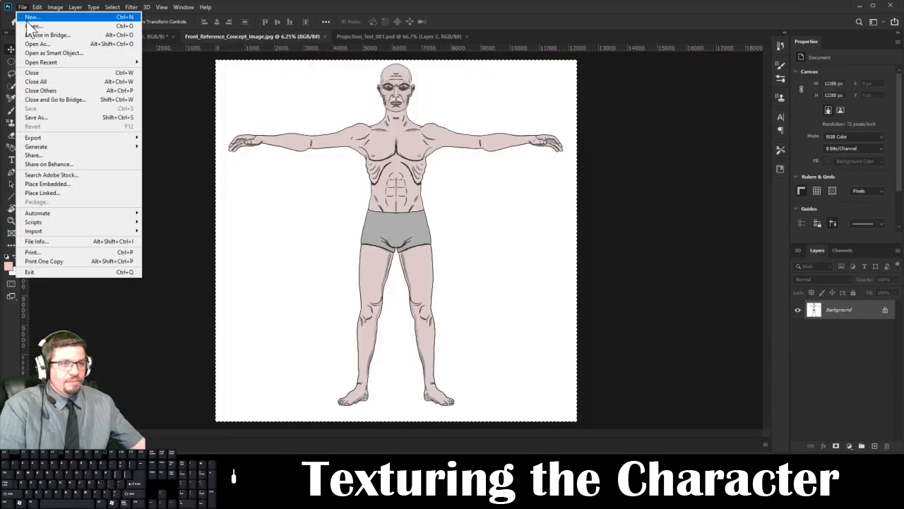
{"action": "left_click", "coordinate": [32, 25]}
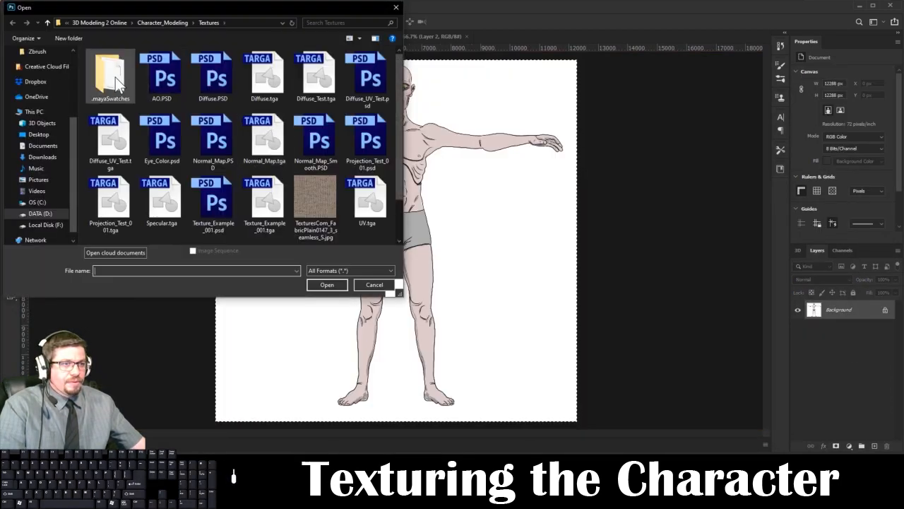
{"action": "left_click", "coordinate": [366, 84]}
{"action": "left_click", "coordinate": [333, 284]}
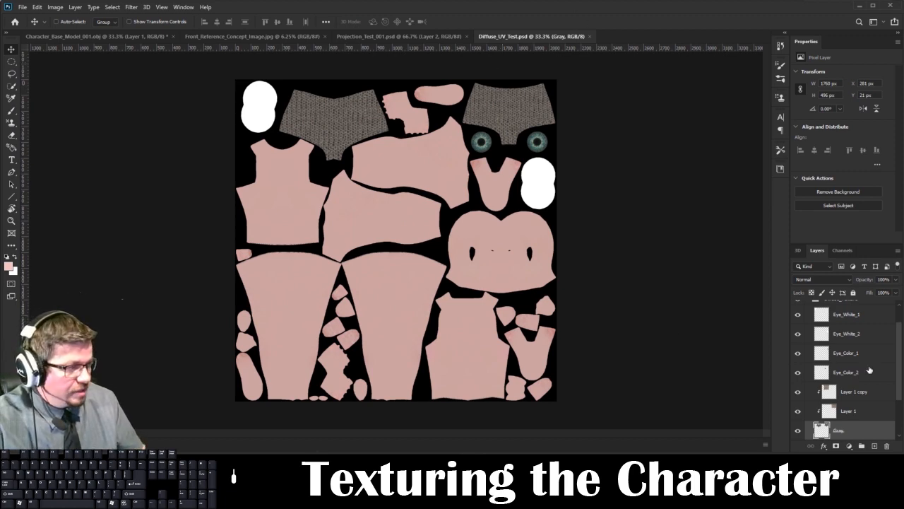
- Check the texture against the UV layout by showing the UVs layer and hiding it again
{"action": "scroll", "coordinate": [869, 369], "scroll_direction": "up", "scroll_amount": 1}
{"action": "left_click", "coordinate": [797, 310]}
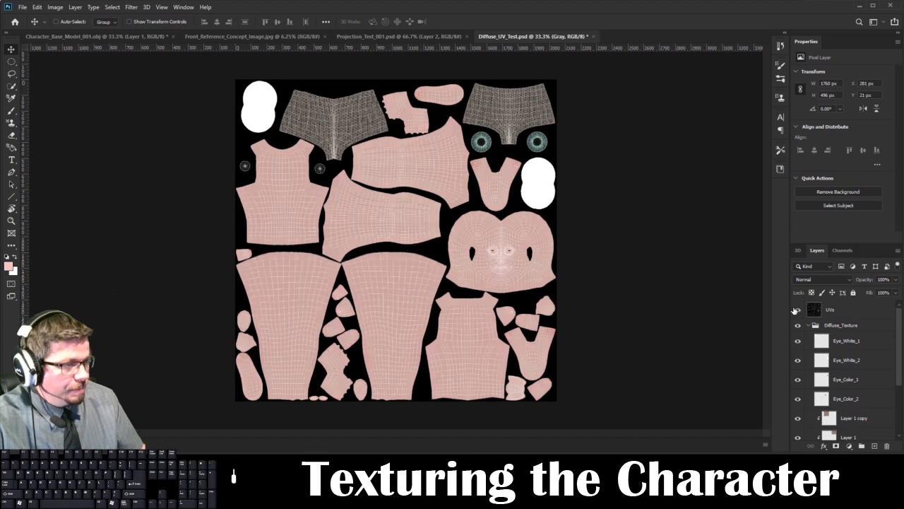
{"action": "left_click", "coordinate": [797, 309]}
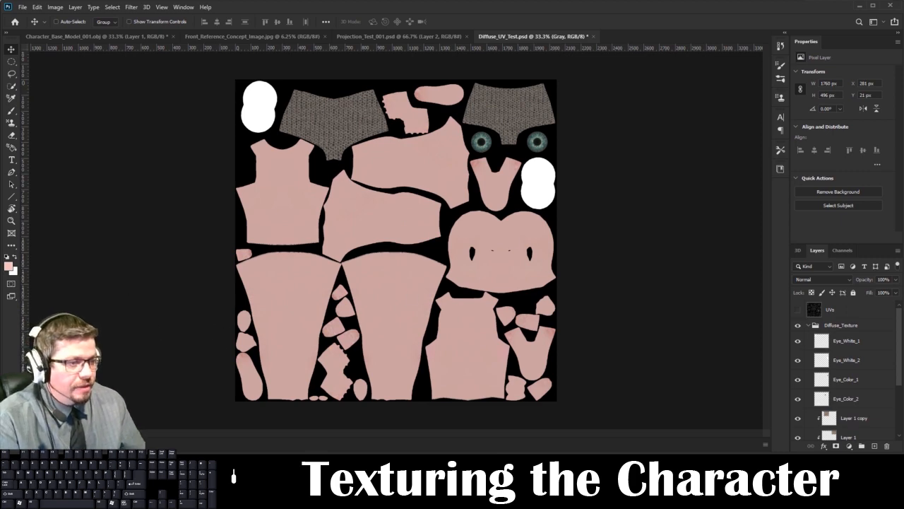
- Switch to Maya and examine the character mesh, its UV layout and the applied texture
{"action": "mouse_move", "coordinate": [265, 481]}
{"action": "left_click", "coordinate": [284, 428]}
{"action": "left_click", "coordinate": [262, 252]}
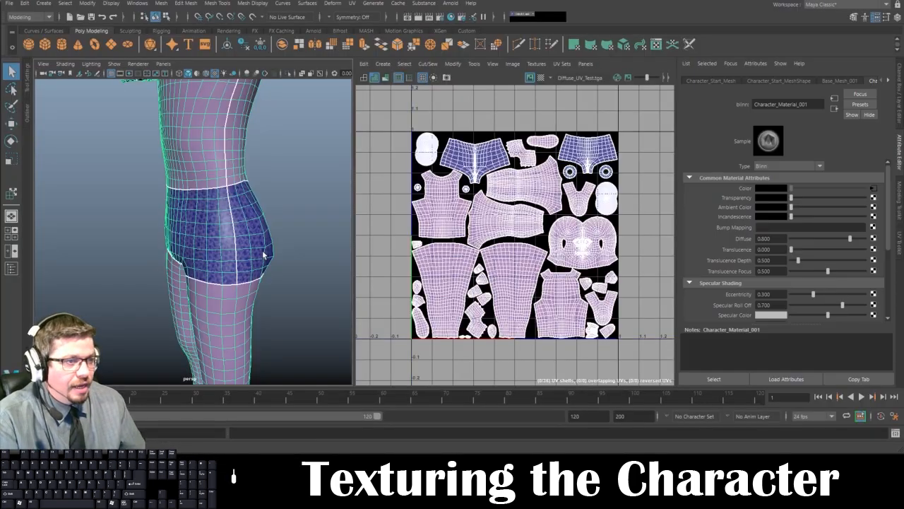
{"action": "left_click", "coordinate": [299, 175]}
{"action": "left_click_drag", "start_coordinate": [298, 175], "coordinate": [168, 204]}
{"action": "left_click", "coordinate": [180, 203]}
{"action": "left_click", "coordinate": [232, 233]}
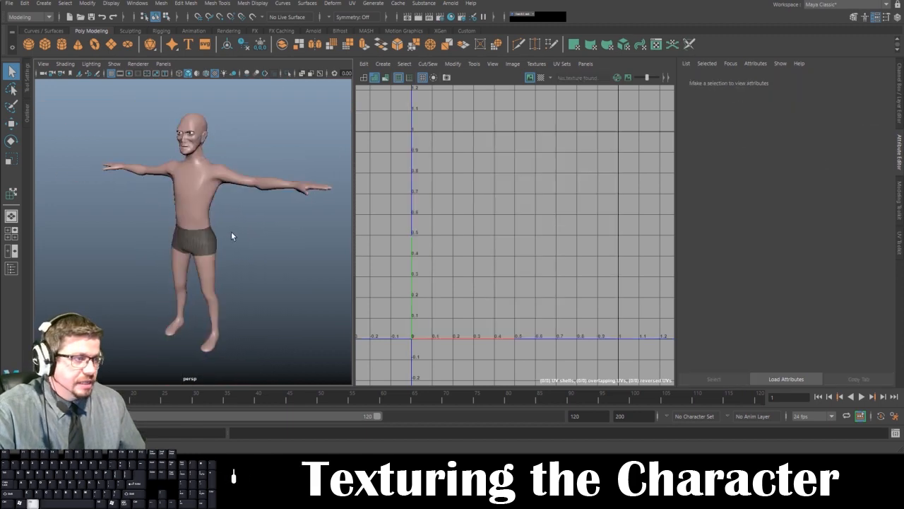
{"action": "left_click_drag", "start_coordinate": [232, 233], "coordinate": [247, 233]}
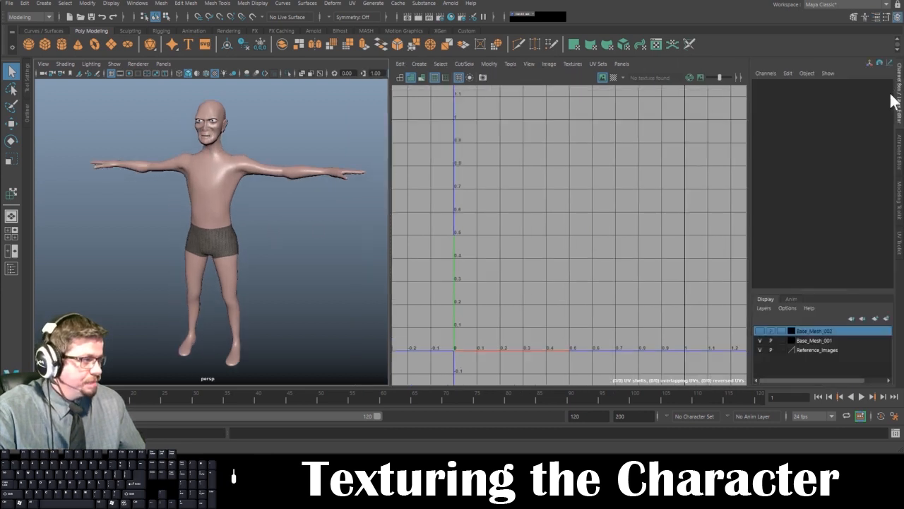
- Hide the Base_Mesh_001 display layer and show Base_Mesh_002 instead
{"action": "left_click", "coordinate": [900, 83]}
{"action": "left_click_drag", "start_coordinate": [309, 204], "coordinate": [311, 216]}
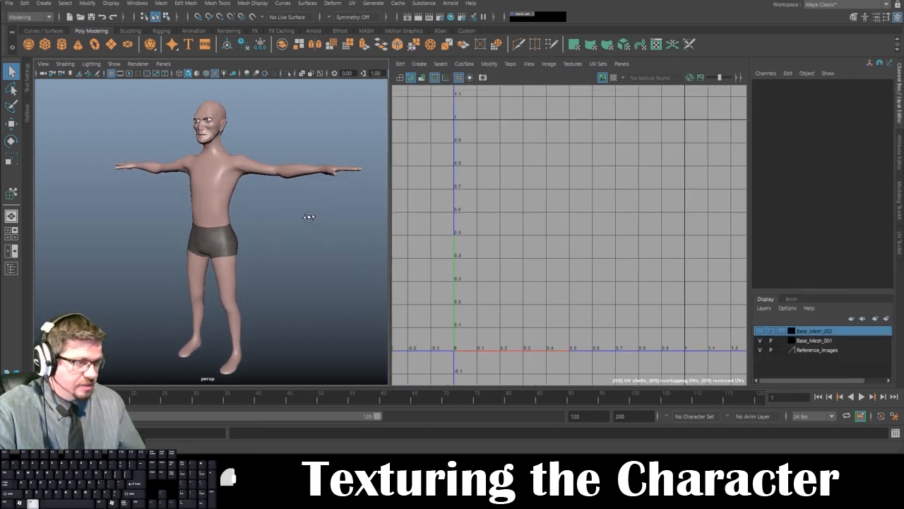
{"action": "left_click", "coordinate": [761, 340]}
{"action": "left_click", "coordinate": [760, 331]}
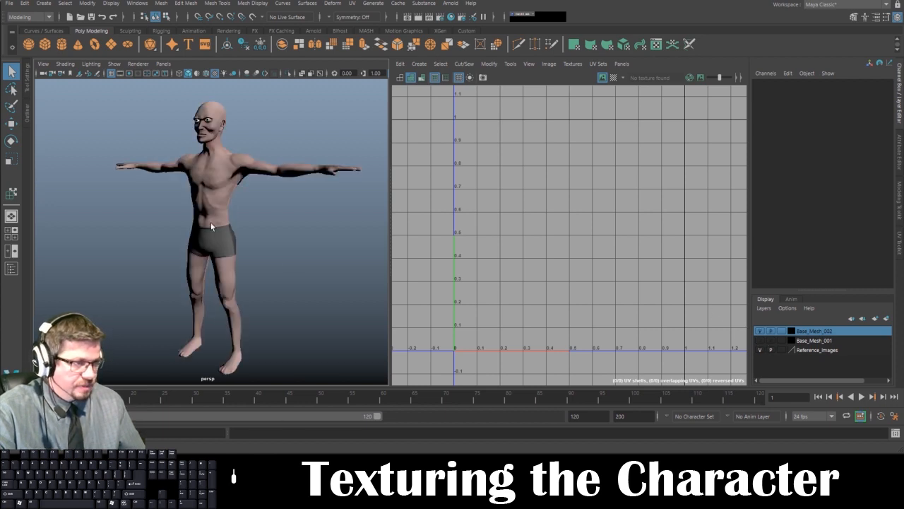
{"action": "left_click_drag", "start_coordinate": [278, 242], "coordinate": [311, 221]}
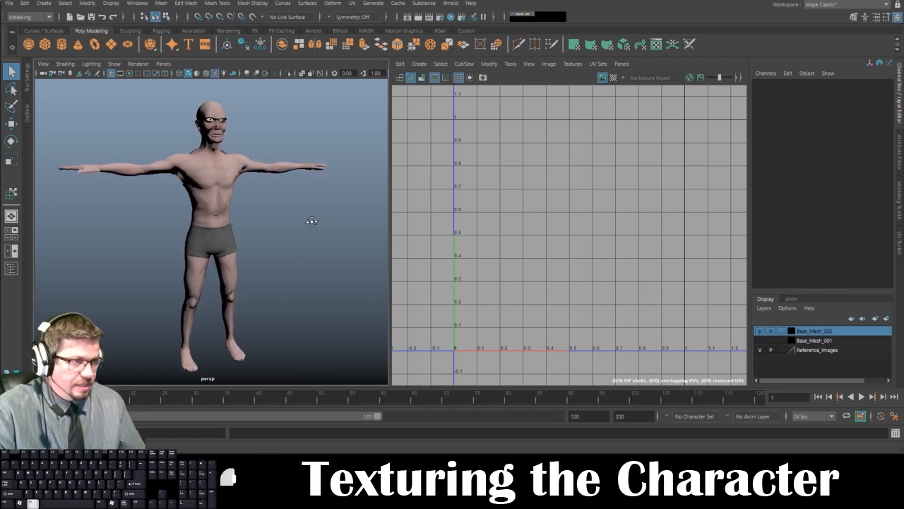
- Set the viewport renderer to Legacy High Quality Viewport and inspect the surface detail on the head and torso
{"action": "left_click", "coordinate": [145, 63]}
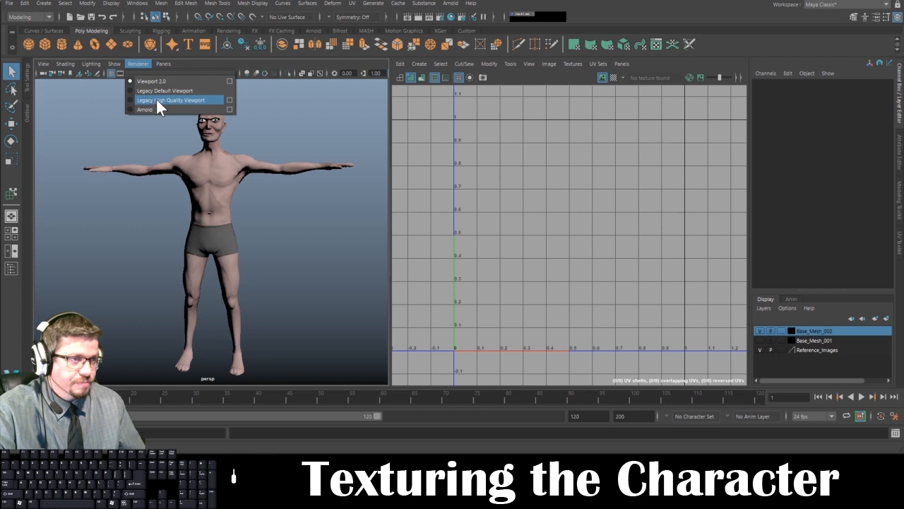
{"action": "left_click", "coordinate": [160, 100]}
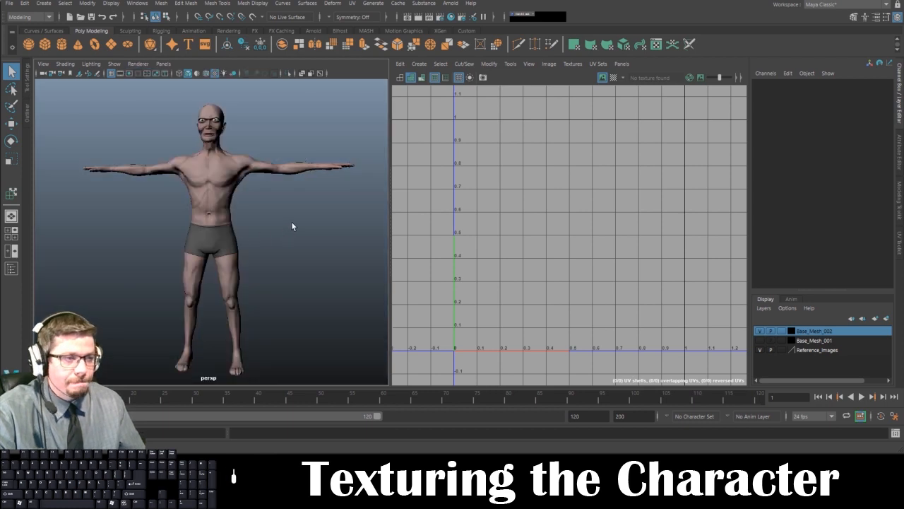
{"action": "left_click_drag", "start_coordinate": [304, 218], "coordinate": [237, 264]}
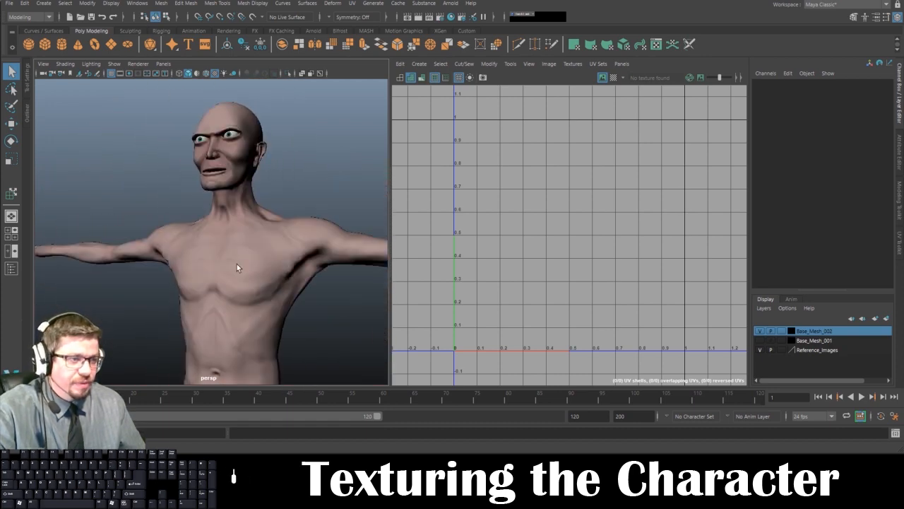
{"action": "left_click", "coordinate": [237, 264]}
{"action": "left_click_drag", "start_coordinate": [313, 228], "coordinate": [288, 145]}
{"action": "left_click", "coordinate": [292, 249]}
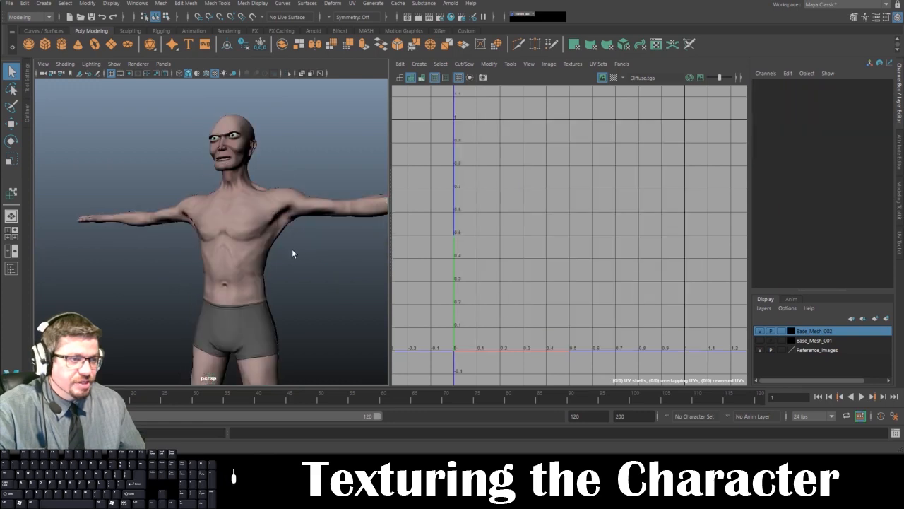
{"action": "left_click_drag", "start_coordinate": [291, 249], "coordinate": [243, 234]}
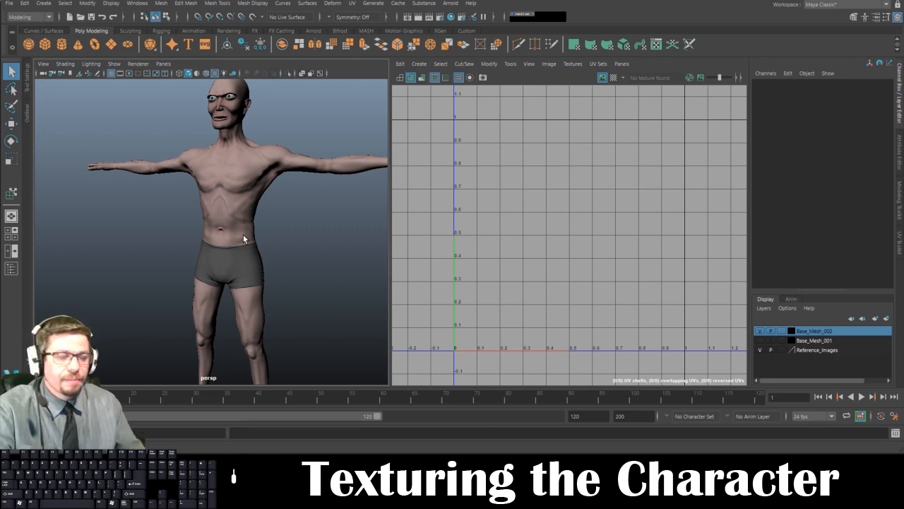
- Maximize the perspective view and frame the character's upper body with the mesh deselected
{"action": "key", "text": "space"}
{"action": "left_click_drag", "start_coordinate": [246, 226], "coordinate": [339, 283], "text": "alt"}
{"action": "left_click", "coordinate": [380, 245]}
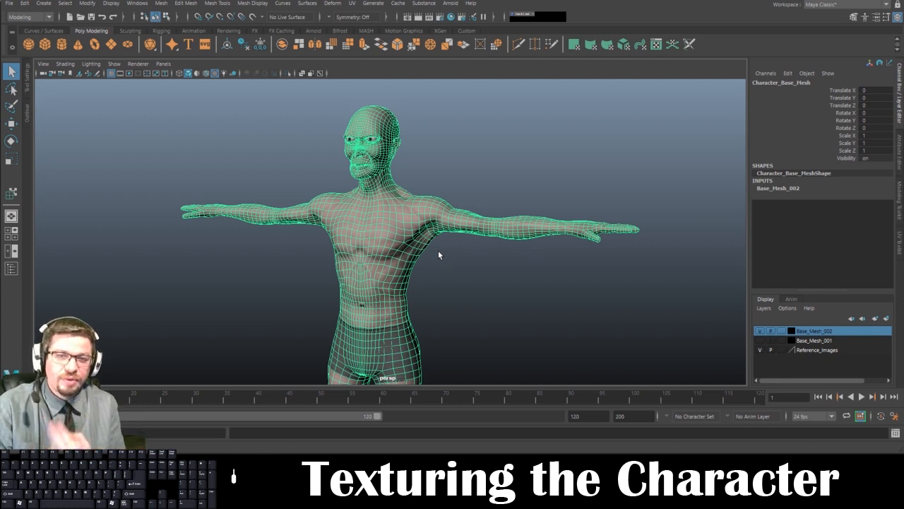
{"action": "left_click", "coordinate": [460, 133]}
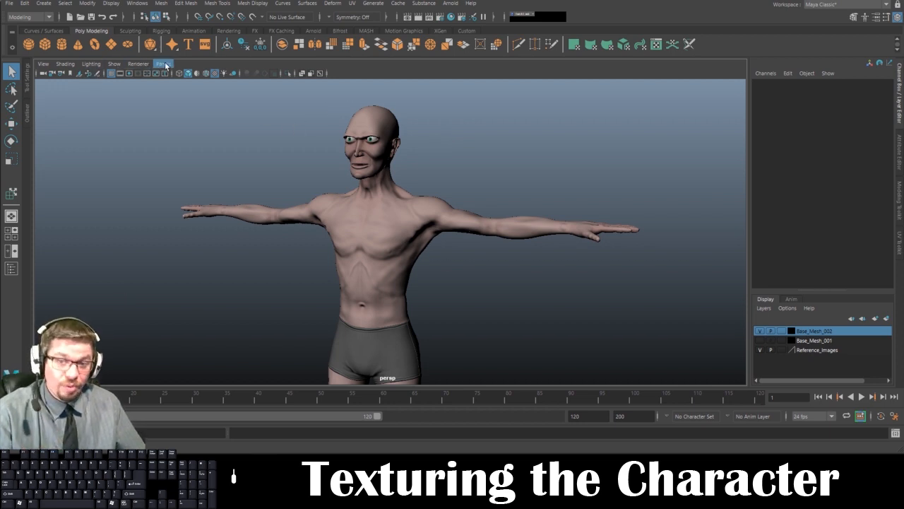
- Set the viewport renderer to Legacy Default Viewport and inspect the character's shading from several angles
{"action": "left_click", "coordinate": [138, 63]}
{"action": "left_click", "coordinate": [141, 91]}
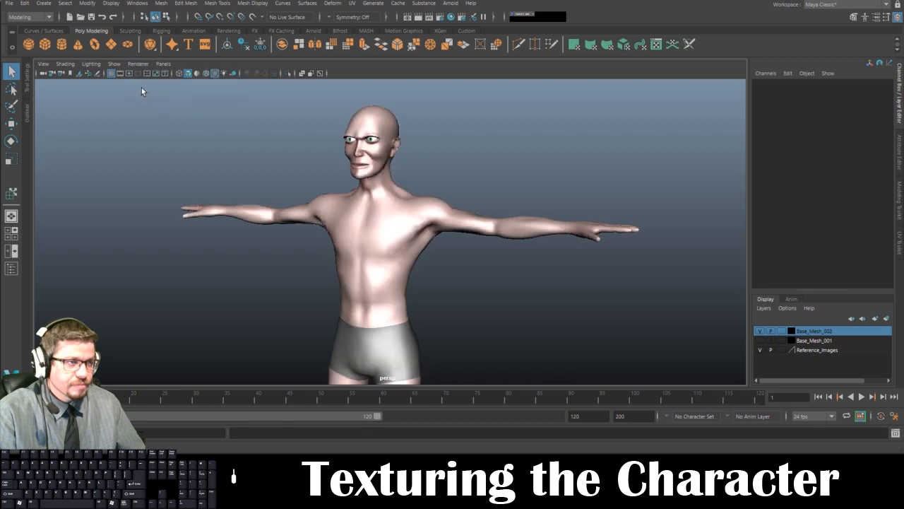
{"action": "left_click", "coordinate": [338, 233]}
{"action": "left_click", "coordinate": [302, 177]}
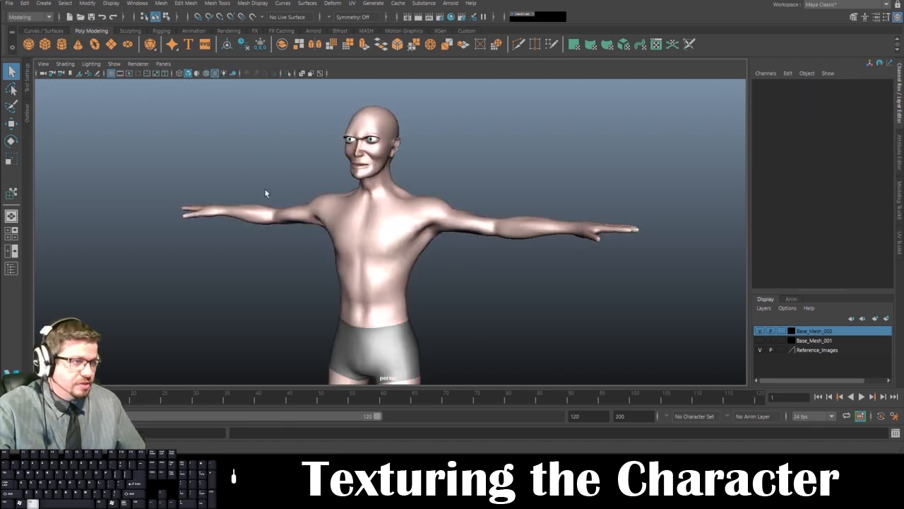
{"action": "left_click_drag", "start_coordinate": [266, 196], "coordinate": [550, 189], "text": "alt"}
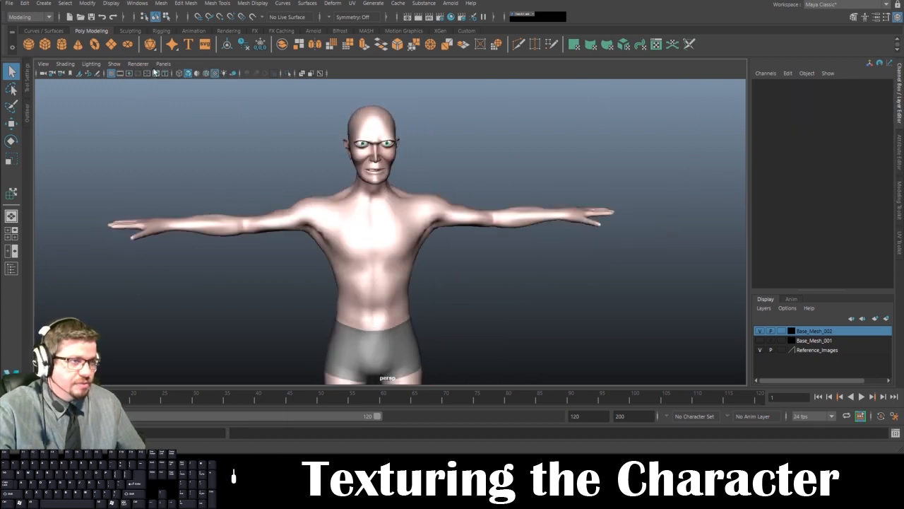
{"action": "left_click", "coordinate": [138, 64]}
{"action": "left_click", "coordinate": [141, 65]}
{"action": "left_click_drag", "start_coordinate": [452, 227], "coordinate": [387, 204], "text": "alt"}
{"action": "scroll", "coordinate": [388, 202], "scroll_direction": "up", "scroll_amount": 1}
{"action": "left_click", "coordinate": [371, 178]}
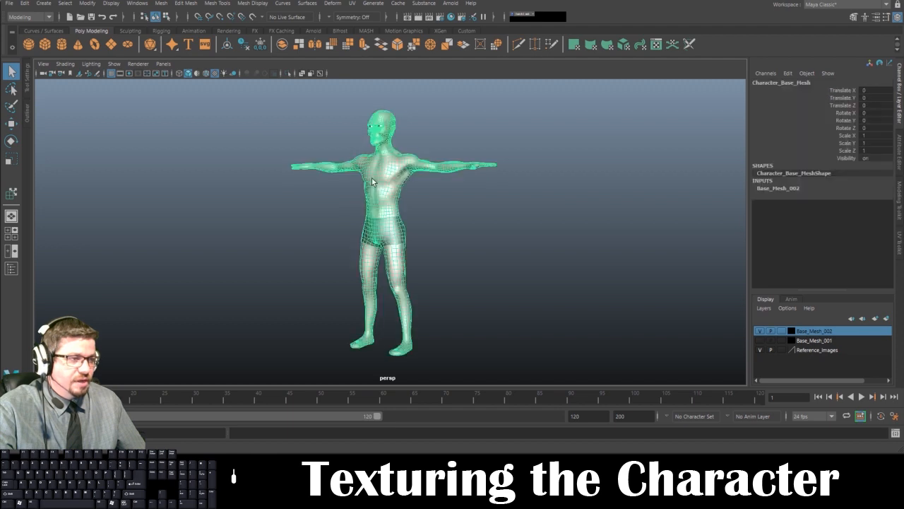
{"action": "left_click", "coordinate": [480, 216]}
- Compare Base_Mesh_001 and Base_Mesh_002 by toggling their layer visibility, ending with only Base_Mesh_002 of the two shown
{"action": "left_click", "coordinate": [760, 340]}
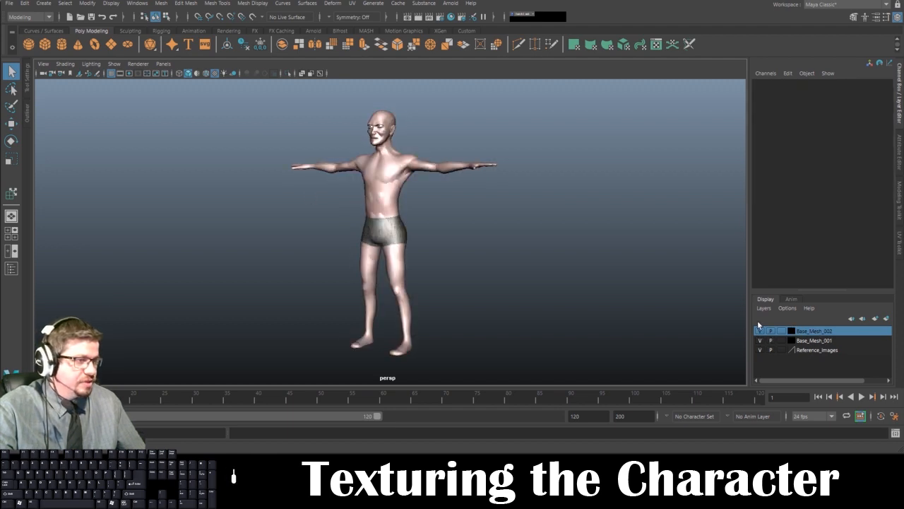
{"action": "left_click", "coordinate": [760, 331]}
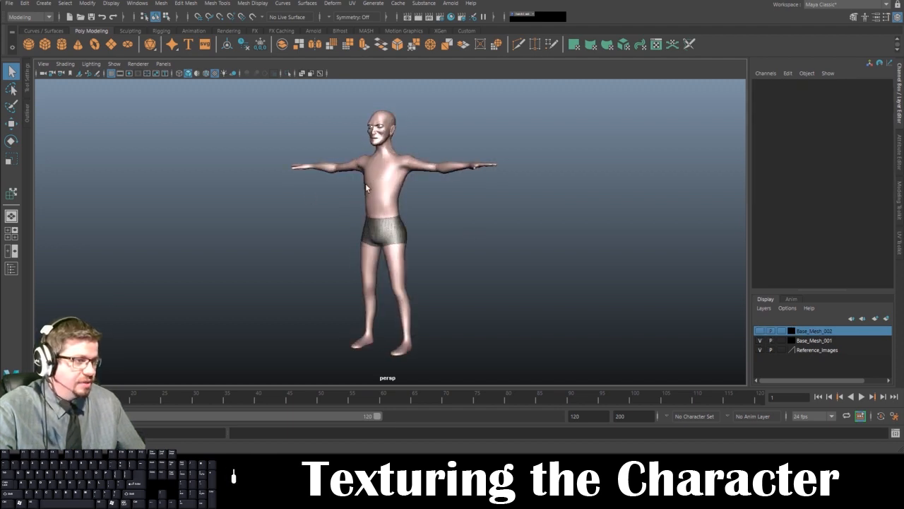
{"action": "left_click", "coordinate": [759, 331]}
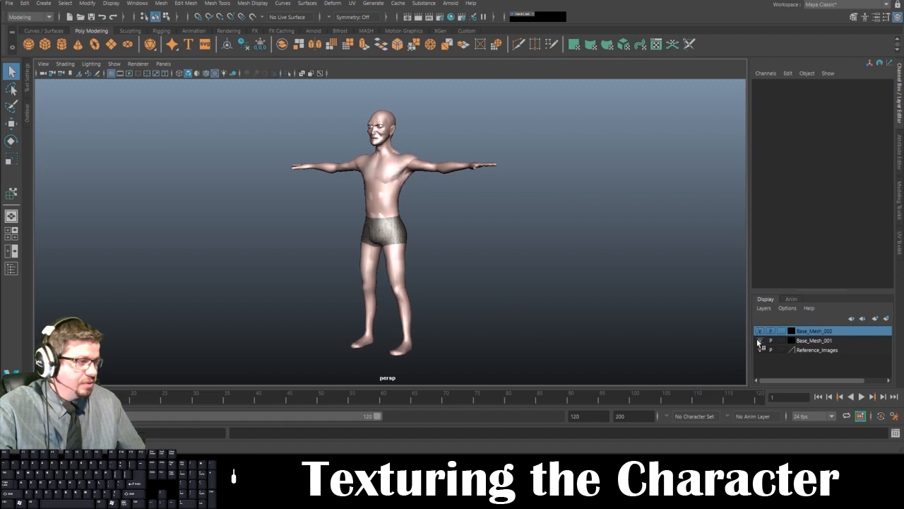
{"action": "left_click", "coordinate": [761, 340]}
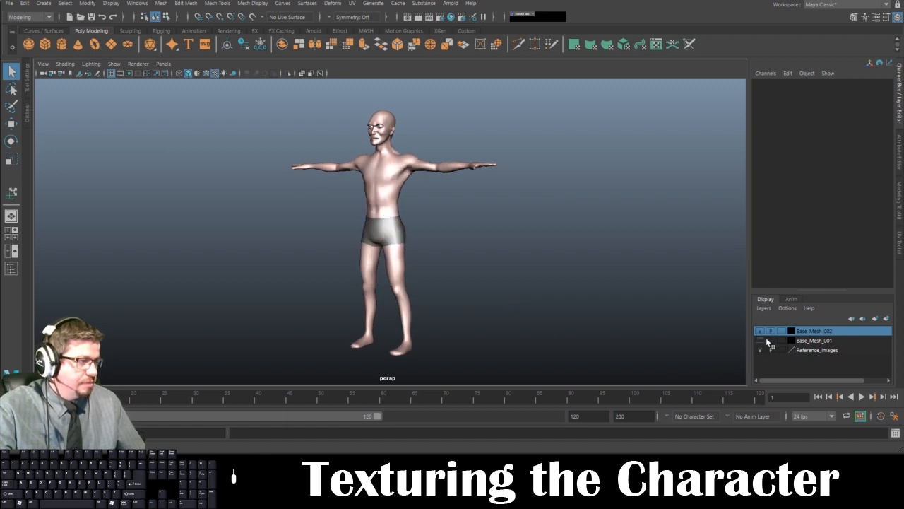
- Set the viewport renderer to Legacy High Quality Viewport and inspect the shading on Base_Mesh_002
{"action": "left_click", "coordinate": [132, 65]}
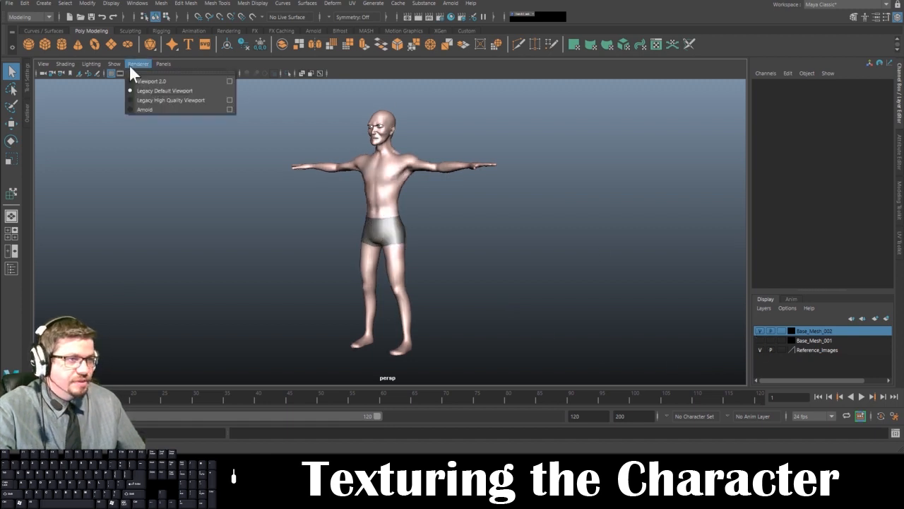
{"action": "left_click", "coordinate": [141, 103]}
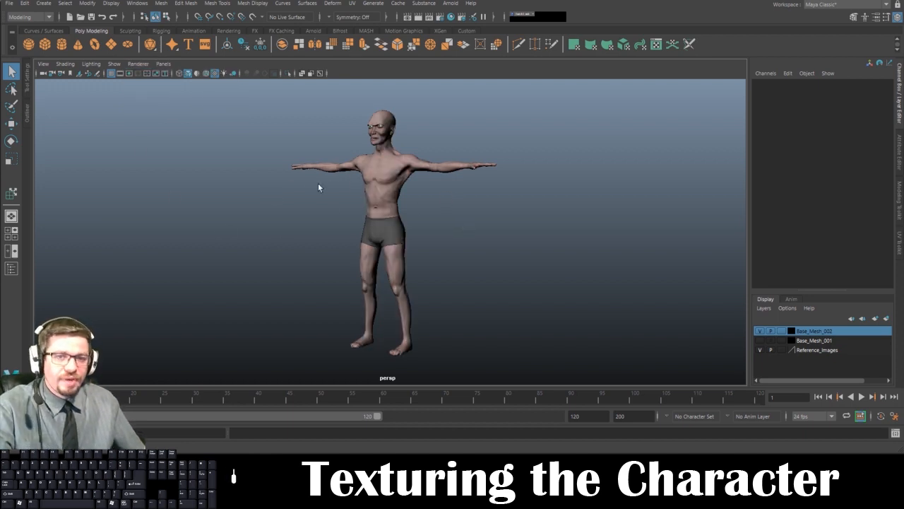
{"action": "left_click_drag", "start_coordinate": [320, 188], "coordinate": [377, 237], "text": "alt"}
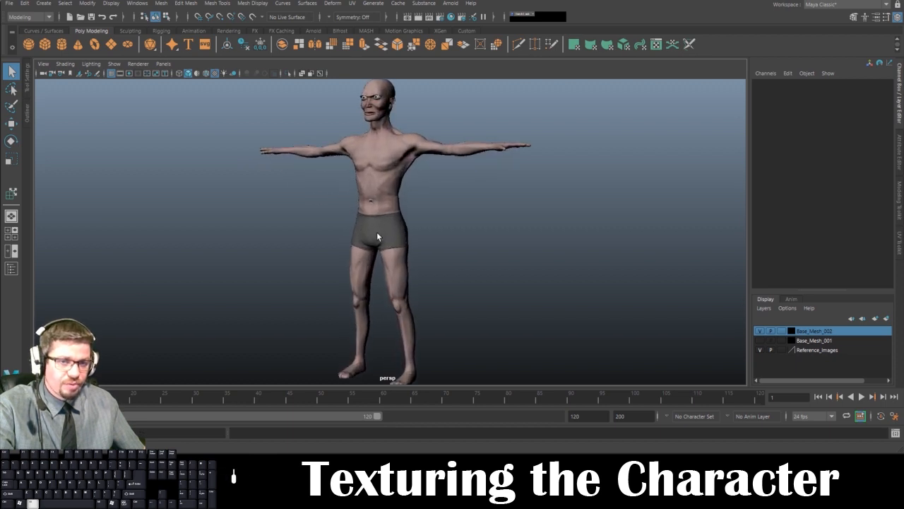
{"action": "left_click_drag", "start_coordinate": [375, 177], "coordinate": [268, 222], "text": "alt"}
{"action": "left_click_drag", "start_coordinate": [594, 226], "coordinate": [434, 233], "text": "alt"}
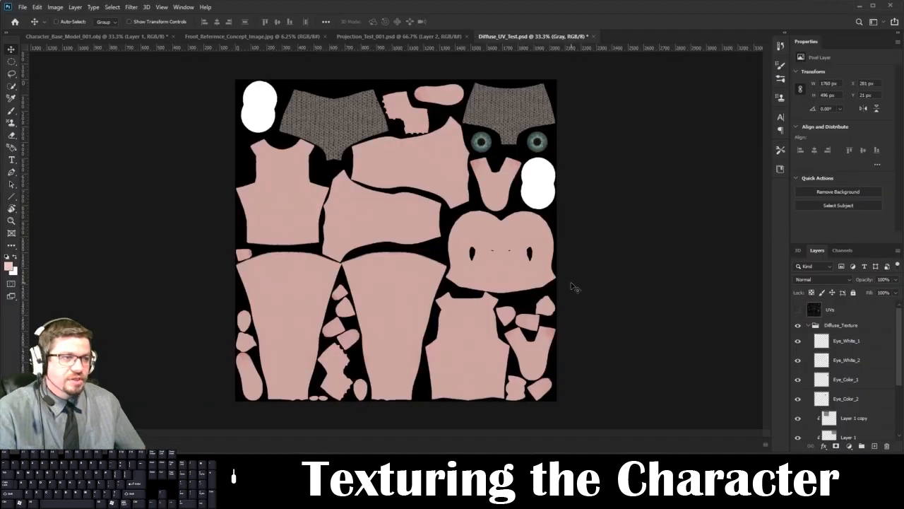
{"action": "left_click", "coordinate": [147, 7]}
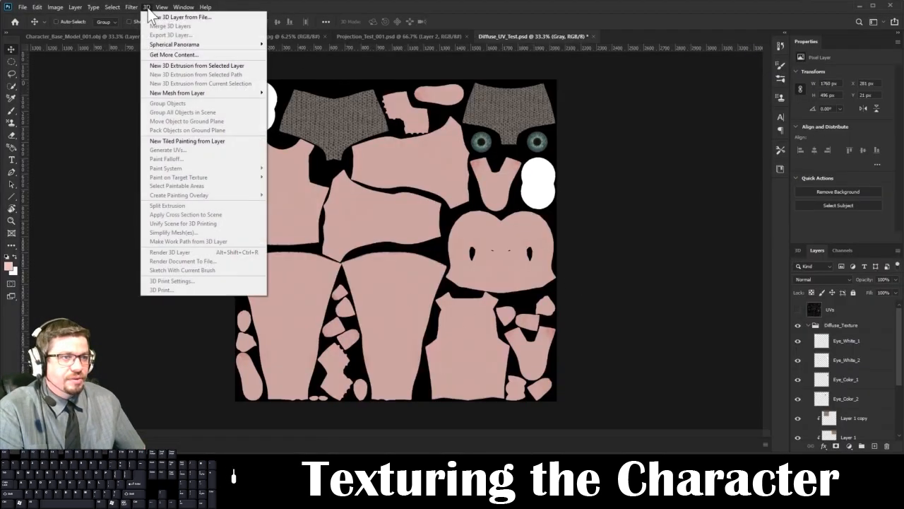
{"action": "mouse_move", "coordinate": [131, 7]}
{"action": "mouse_move", "coordinate": [210, 97]}
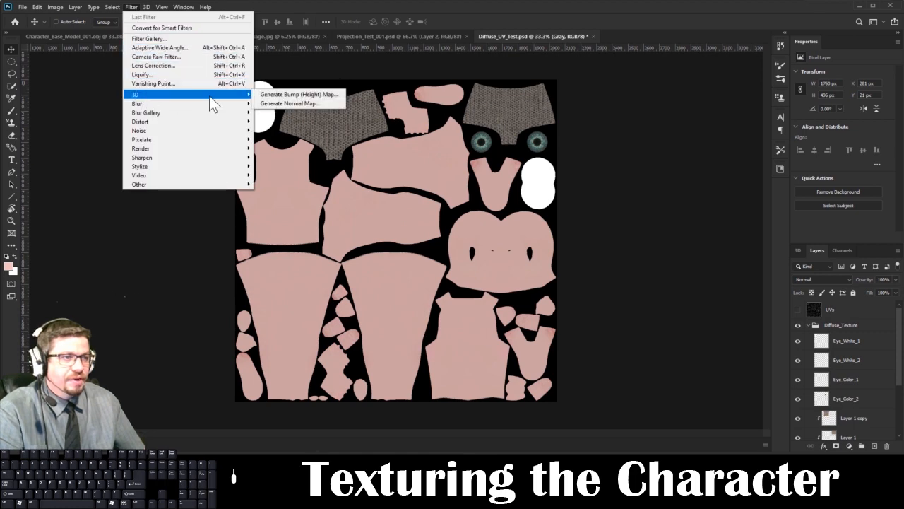
{"action": "left_click", "coordinate": [309, 103]}
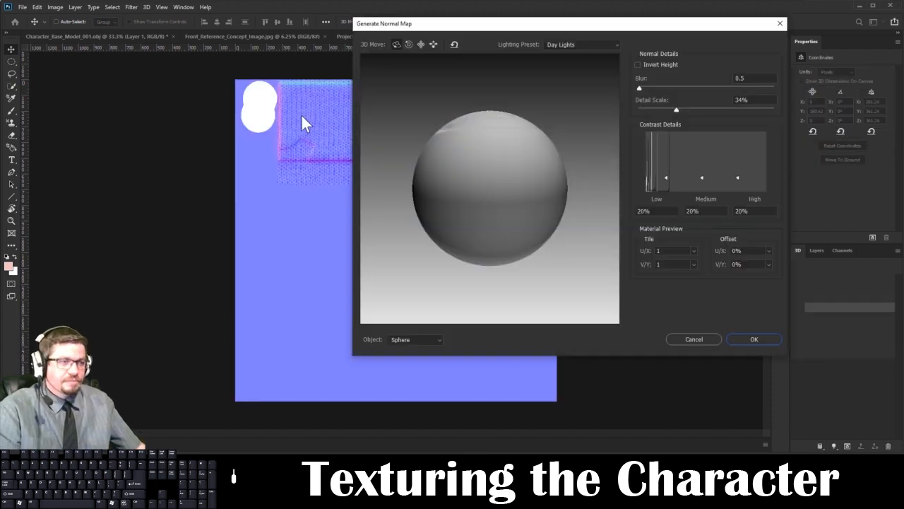
{"action": "left_click_drag", "start_coordinate": [449, 21], "coordinate": [305, 84]}
{"action": "left_click", "coordinate": [554, 397]}
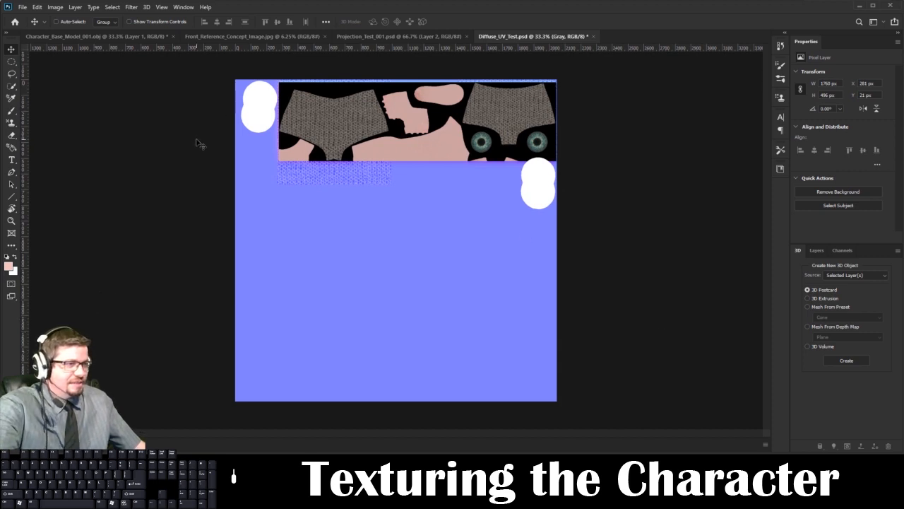
{"action": "left_click", "coordinate": [402, 36]}
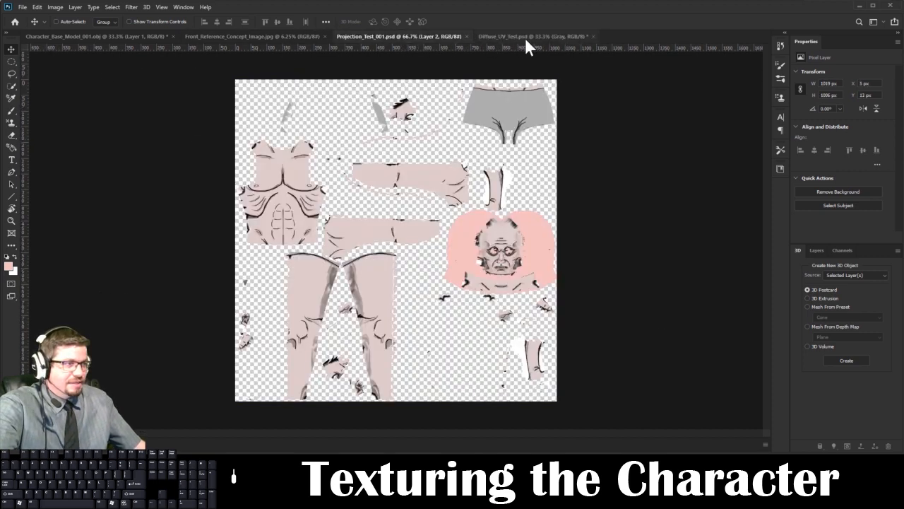
{"action": "left_click", "coordinate": [525, 37]}
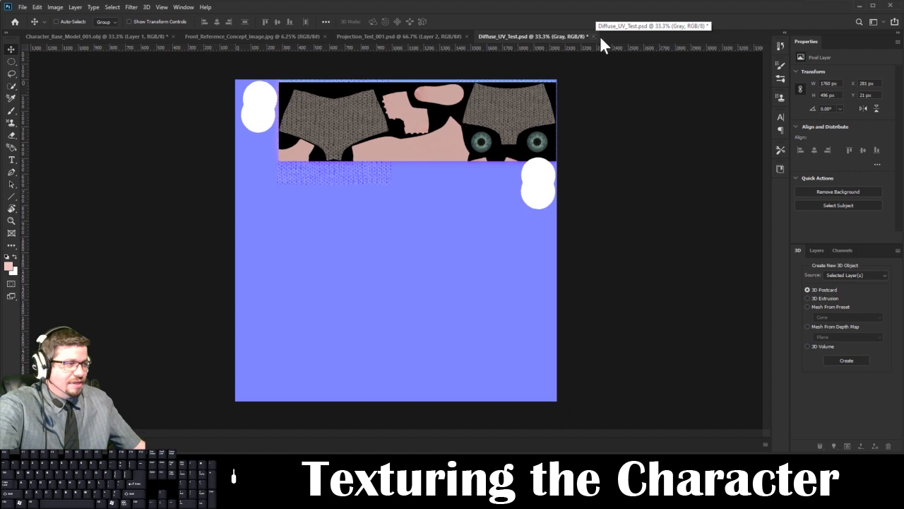
{"action": "left_click", "coordinate": [875, 23]}
{"action": "left_click", "coordinate": [861, 25]}
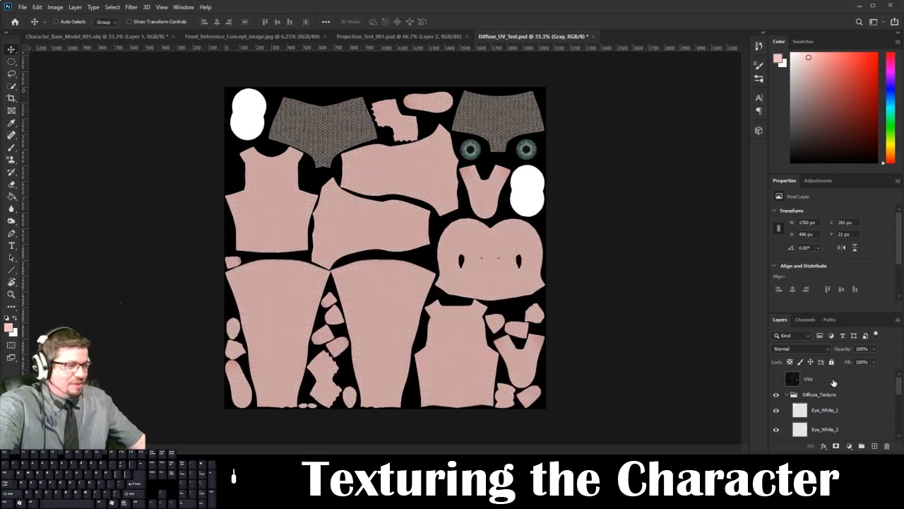
- In Photoshop, duplicate all layers of Diffuse_UV_Test.psd and merge the copies into a single layer
{"action": "scroll", "coordinate": [834, 385], "scroll_direction": "down", "scroll_amount": 5}
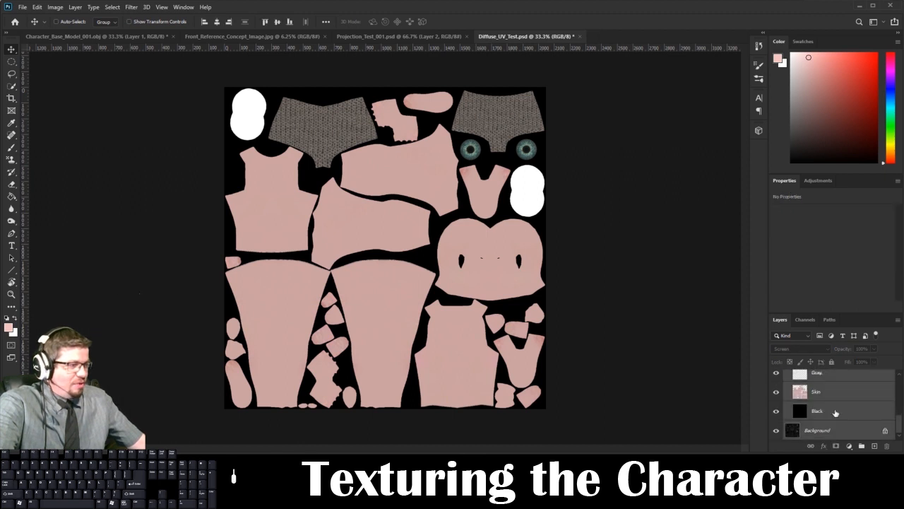
{"action": "left_click_drag", "start_coordinate": [840, 388], "coordinate": [874, 445]}
{"action": "key", "text": "ctrl+e"}
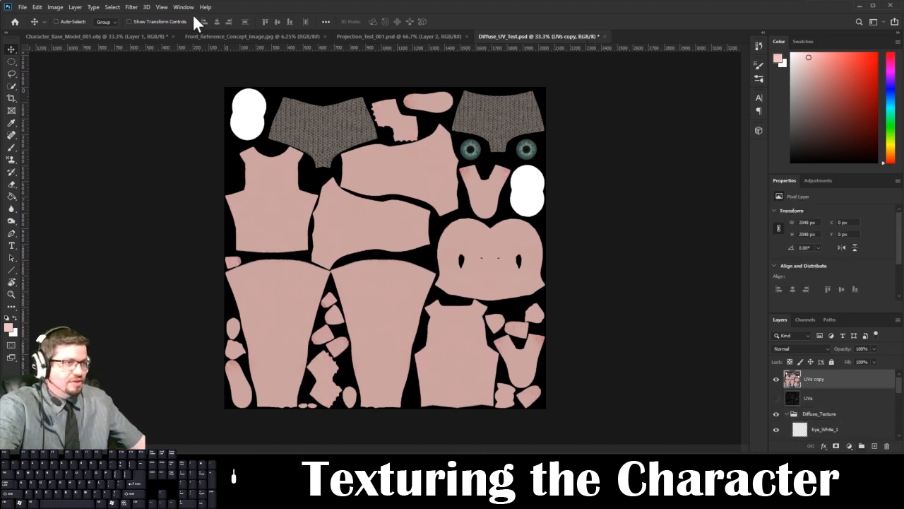
- Preview a generated normal map for the merged texture layer, keeping the canvas in view beside the filter settings
{"action": "left_click", "coordinate": [132, 7]}
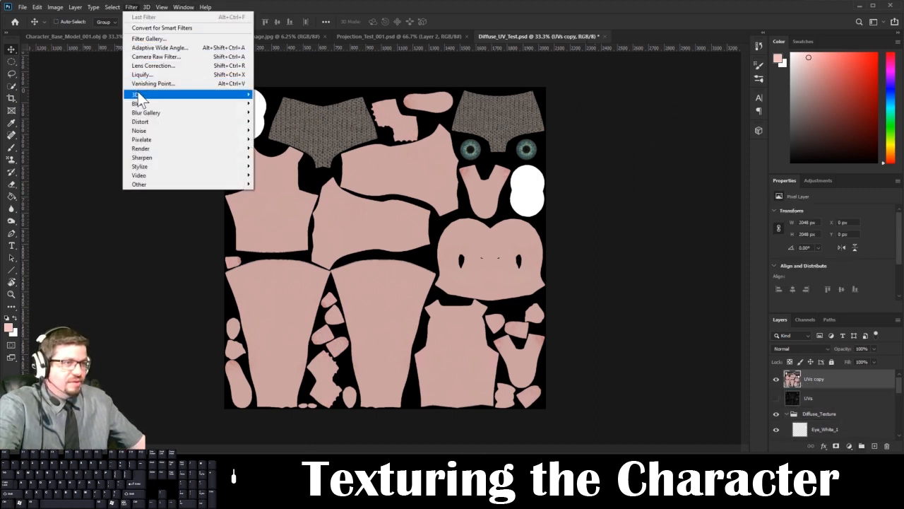
{"action": "mouse_move", "coordinate": [212, 94]}
{"action": "left_click", "coordinate": [298, 106]}
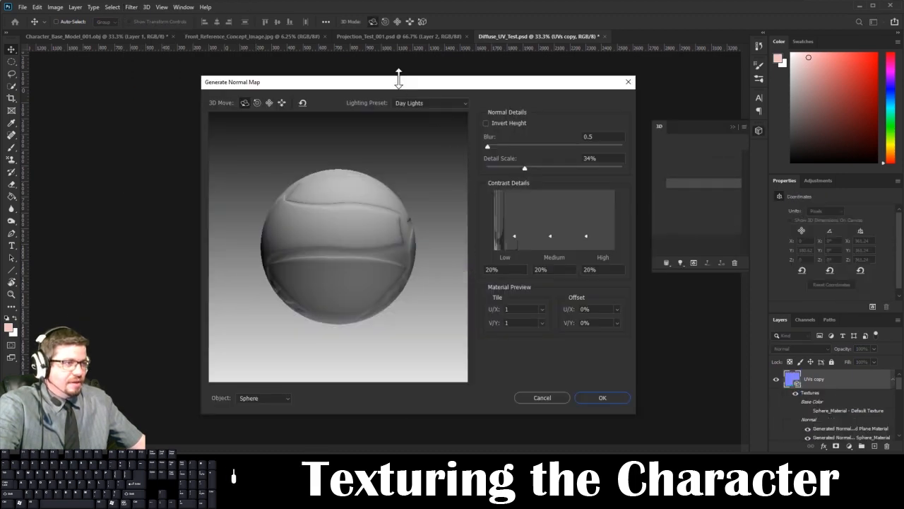
{"action": "left_click_drag", "start_coordinate": [403, 85], "coordinate": [731, 85]}
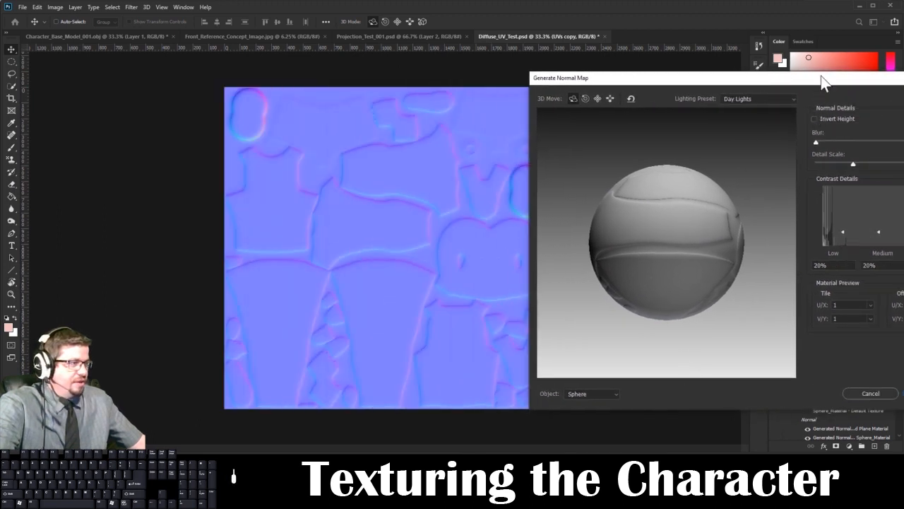
{"action": "left_click_drag", "start_coordinate": [821, 78], "coordinate": [761, 74]}
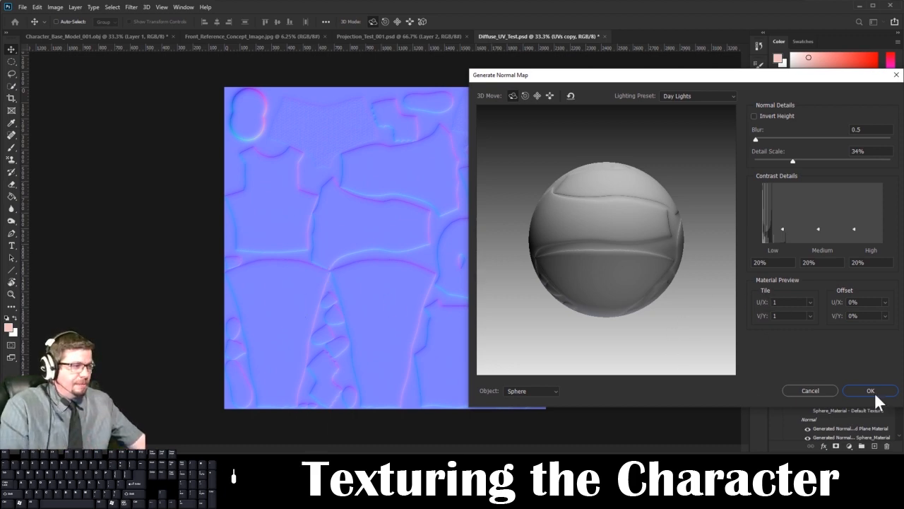
- Compare the normal map preview with Invert Height on and off, and cancel the filter
{"action": "left_click", "coordinate": [755, 117]}
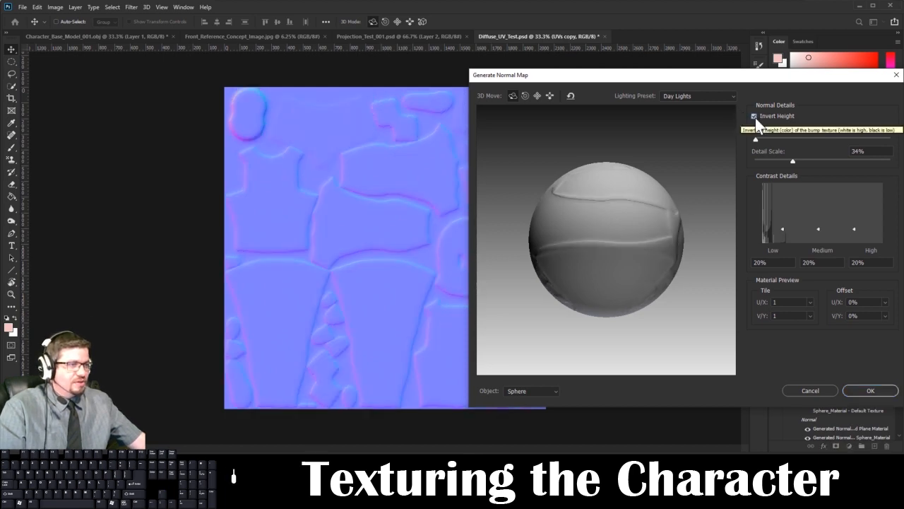
{"action": "left_click", "coordinate": [754, 116]}
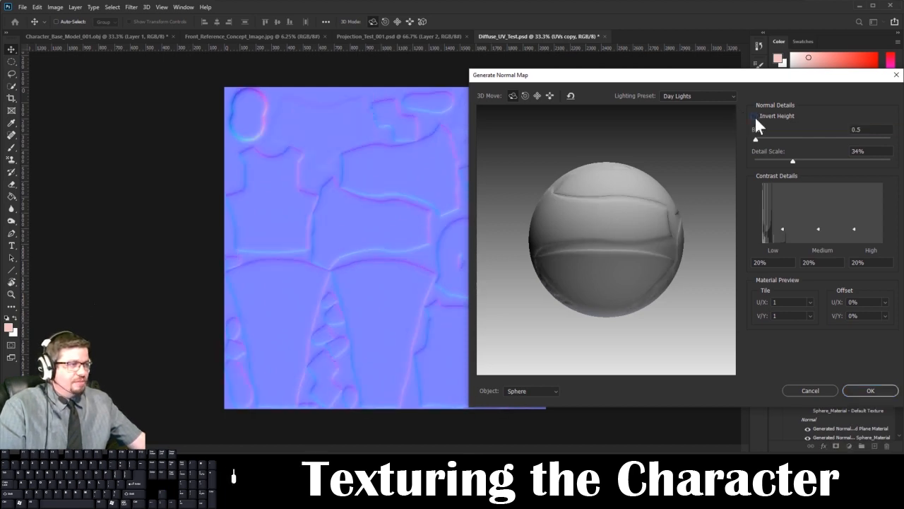
{"action": "left_click", "coordinate": [755, 117]}
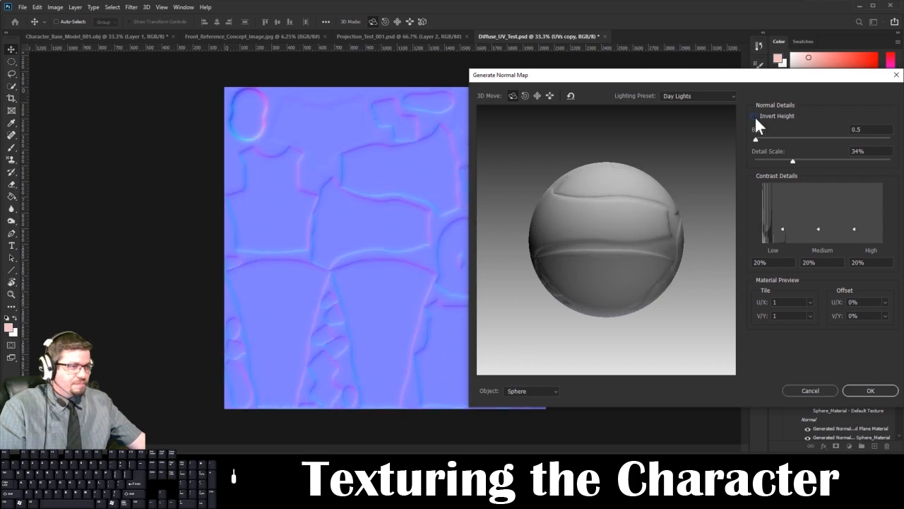
{"action": "left_click", "coordinate": [754, 115]}
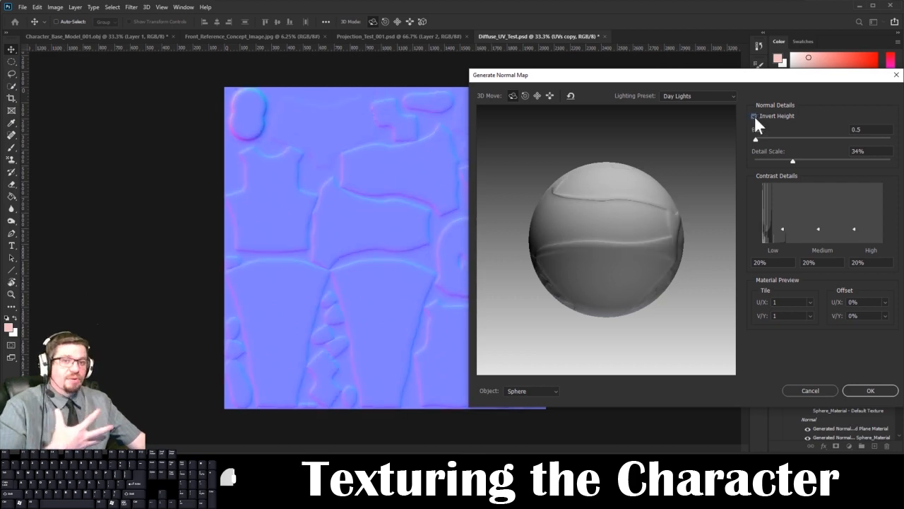
{"action": "left_click", "coordinate": [755, 115]}
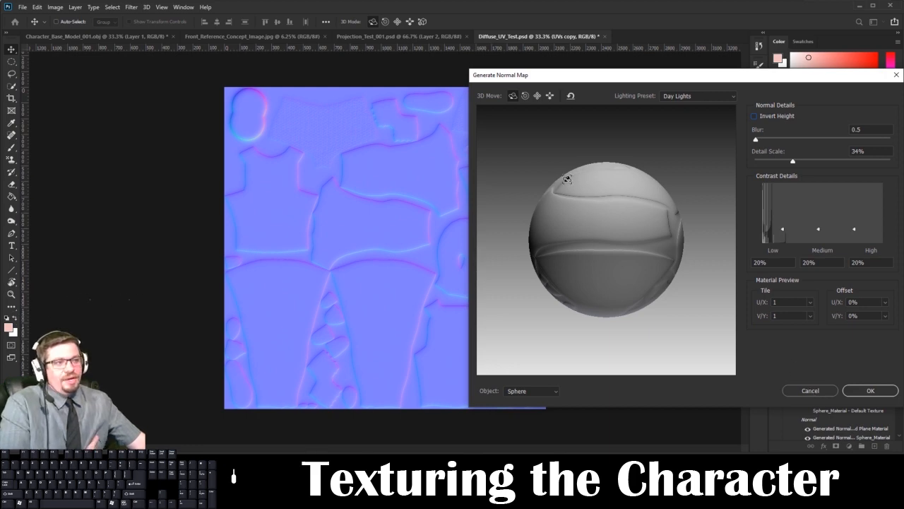
{"action": "left_click", "coordinate": [809, 389]}
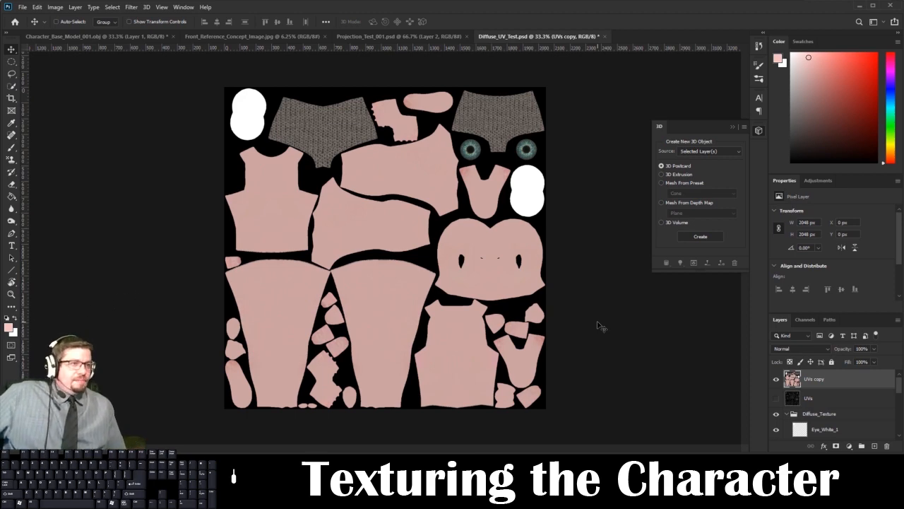
- Review the texture in Projection_Test_001.psd, and inspect the 3D character in Character_Base_Model_001.obj from several angles
{"action": "left_click", "coordinate": [378, 40]}
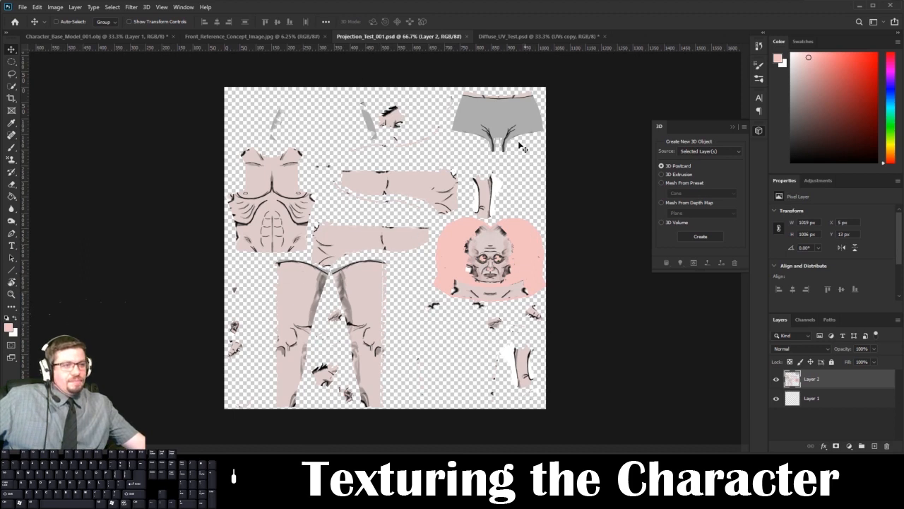
{"action": "left_click", "coordinate": [238, 37]}
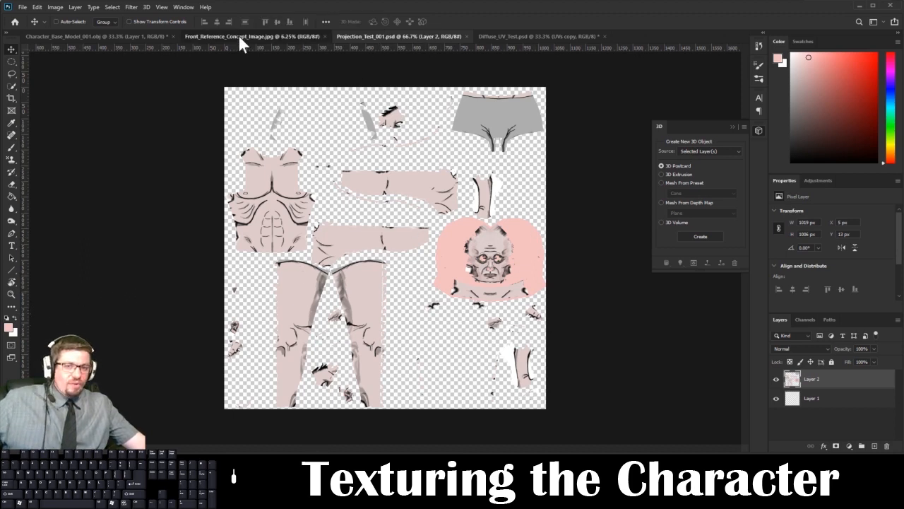
{"action": "left_click", "coordinate": [456, 36]}
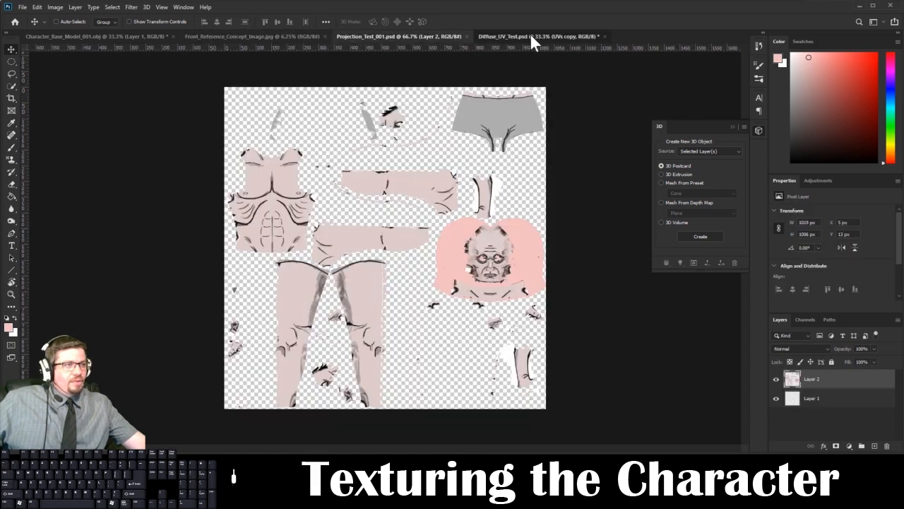
{"action": "left_click", "coordinate": [531, 36]}
{"action": "left_click", "coordinate": [118, 36]}
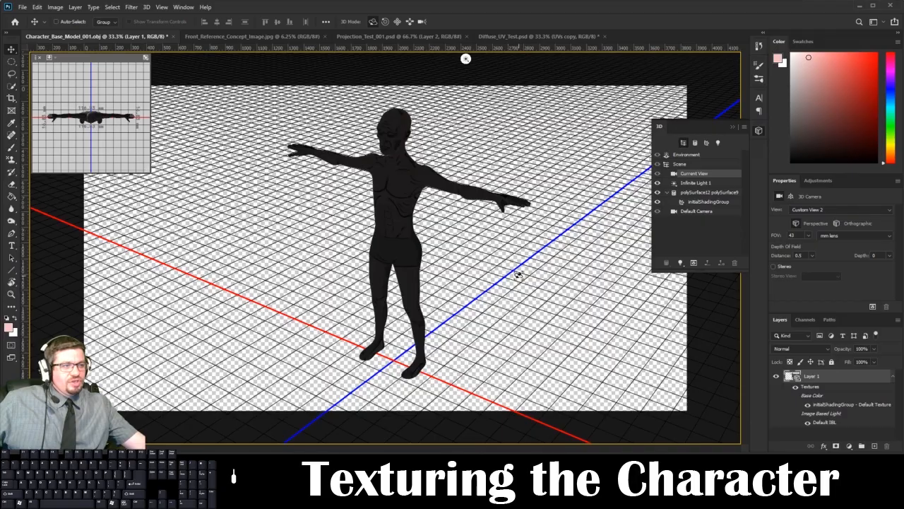
{"action": "left_click_drag", "start_coordinate": [465, 57], "coordinate": [387, 48]}
{"action": "left_click_drag", "start_coordinate": [386, 280], "coordinate": [301, 224]}
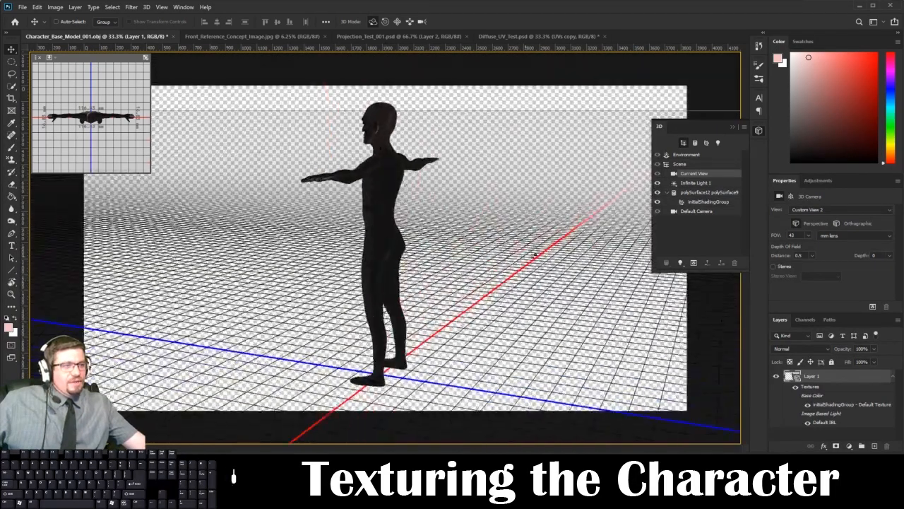
{"action": "left_click_drag", "start_coordinate": [565, 237], "coordinate": [628, 59]}
{"action": "left_click_drag", "start_coordinate": [402, 319], "coordinate": [463, 135]}
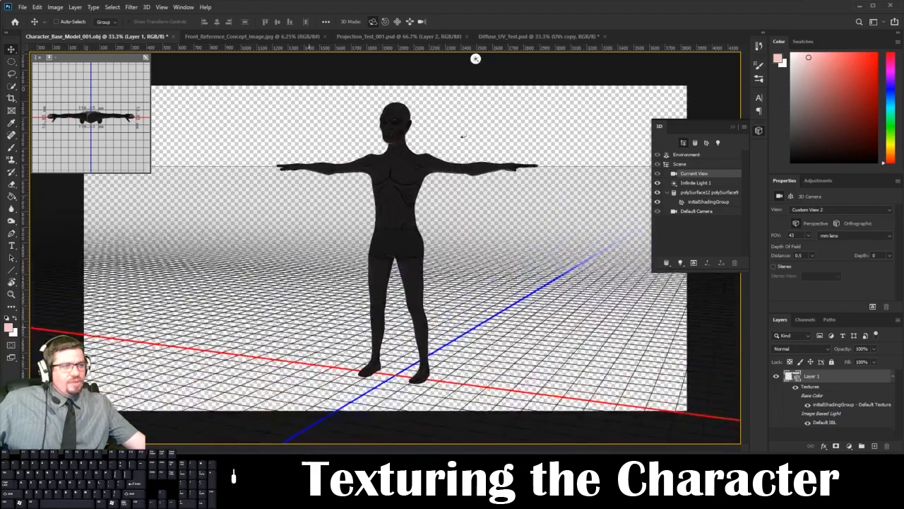
- Rotate Infinite Light 1 around the character and hide the Default IBL to compare how the model is lit
{"action": "left_click", "coordinate": [476, 57]}
{"action": "mouse_move", "coordinate": [380, 253]}
{"action": "left_mouse_down"}
{"action": "mouse_move", "coordinate": [375, 285]}
{"action": "mouse_move", "coordinate": [403, 290]}
{"action": "mouse_move", "coordinate": [314, 226]}
{"action": "left_mouse_up"}
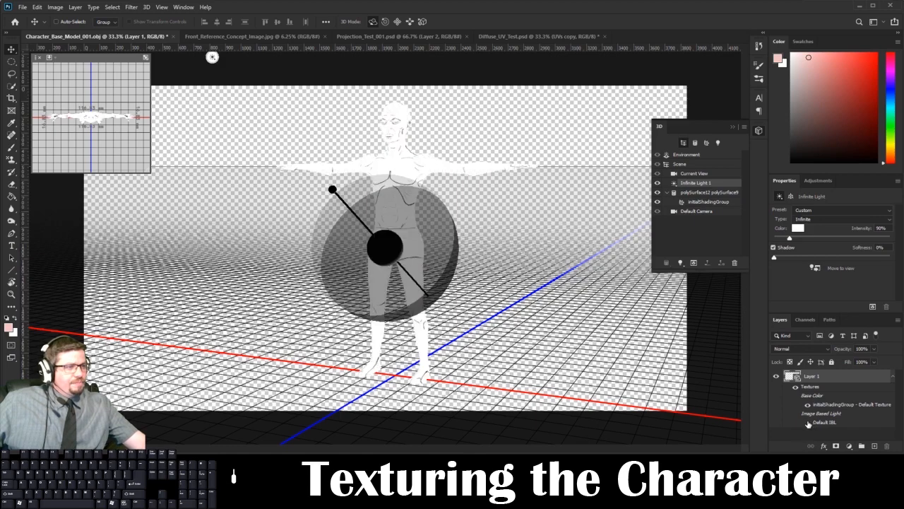
{"action": "left_click", "coordinate": [809, 422]}
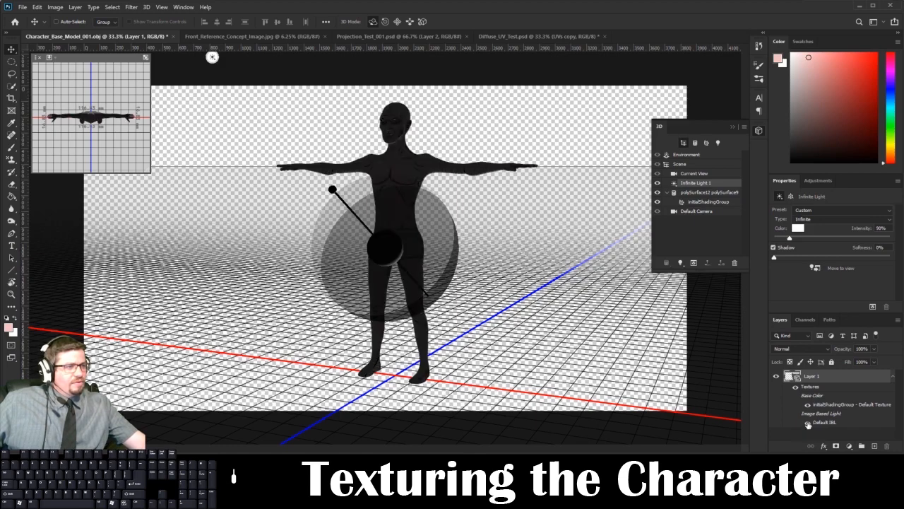
{"action": "left_click", "coordinate": [809, 422]}
{"action": "left_click_drag", "start_coordinate": [507, 226], "coordinate": [466, 234]}
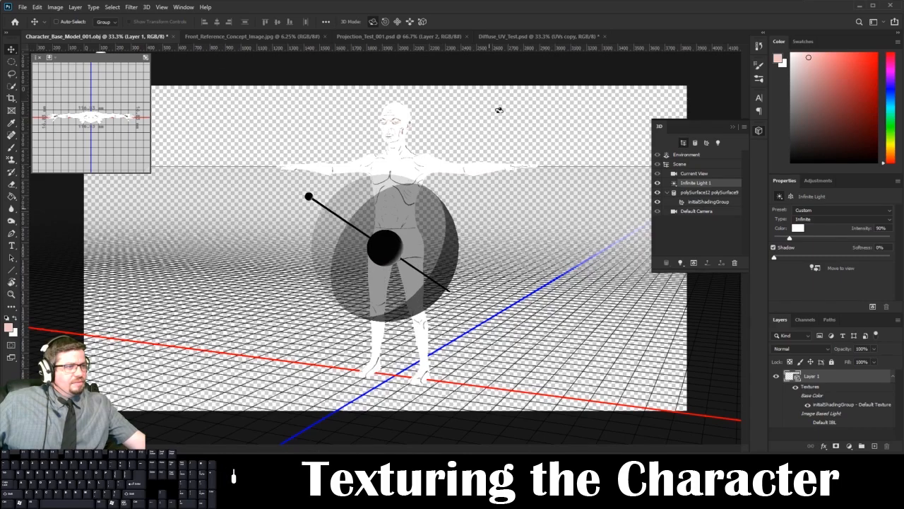
{"action": "left_click", "coordinate": [497, 138]}
{"action": "mouse_move", "coordinate": [526, 264]}
{"action": "left_mouse_down"}
{"action": "mouse_move", "coordinate": [622, 268]}
{"action": "mouse_move", "coordinate": [542, 258]}
{"action": "mouse_move", "coordinate": [530, 275]}
{"action": "left_mouse_up"}
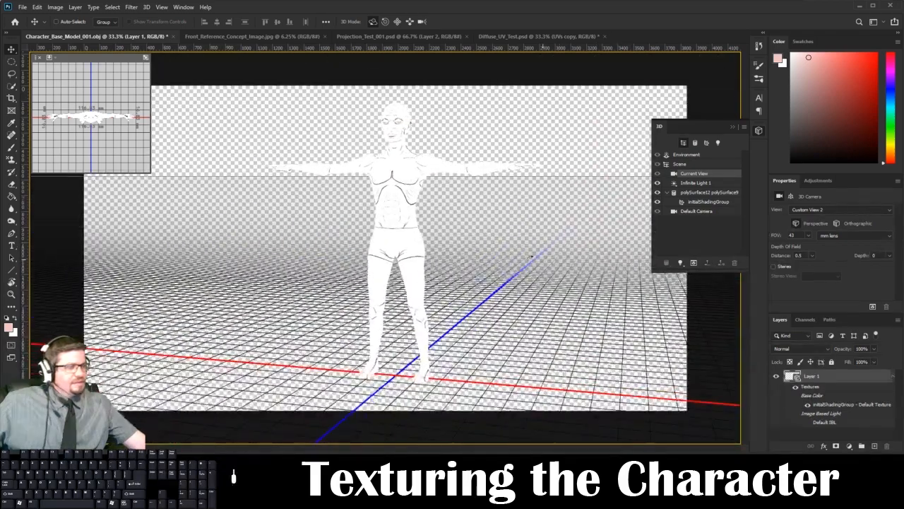
- Turn the Default IBL back on and inspect the character's lighting from other angles
{"action": "left_click", "coordinate": [809, 426]}
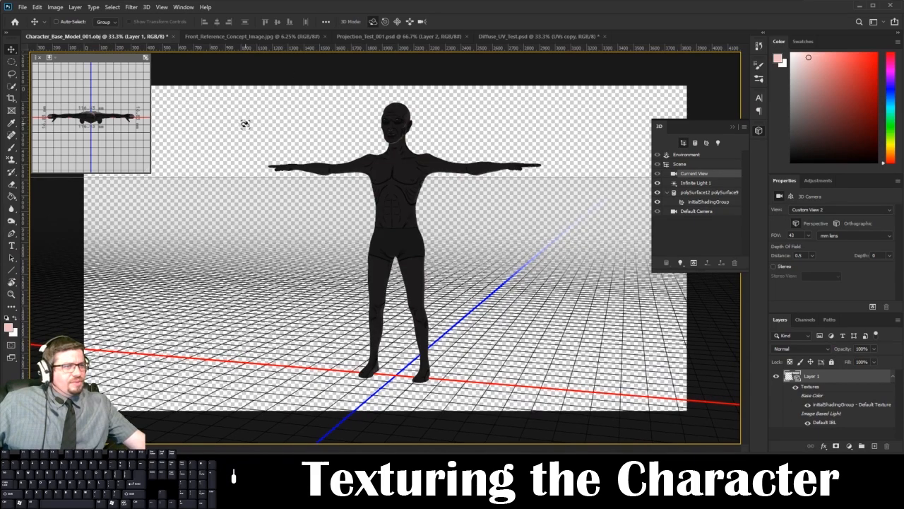
{"action": "left_click_drag", "start_coordinate": [245, 122], "coordinate": [36, 177]}
{"action": "left_click_drag", "start_coordinate": [293, 141], "coordinate": [346, 128]}
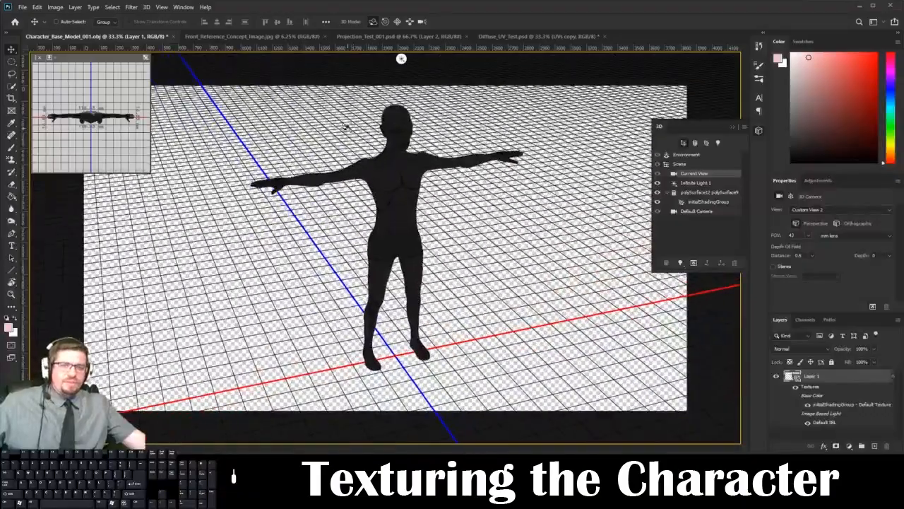
- Orbit around the 3D character to inspect its shading from the front and the side
{"action": "mouse_move", "coordinate": [494, 210]}
{"action": "left_mouse_down"}
{"action": "mouse_move", "coordinate": [363, 202]}
{"action": "mouse_move", "coordinate": [334, 216]}
{"action": "mouse_move", "coordinate": [366, 162]}
{"action": "left_mouse_up"}
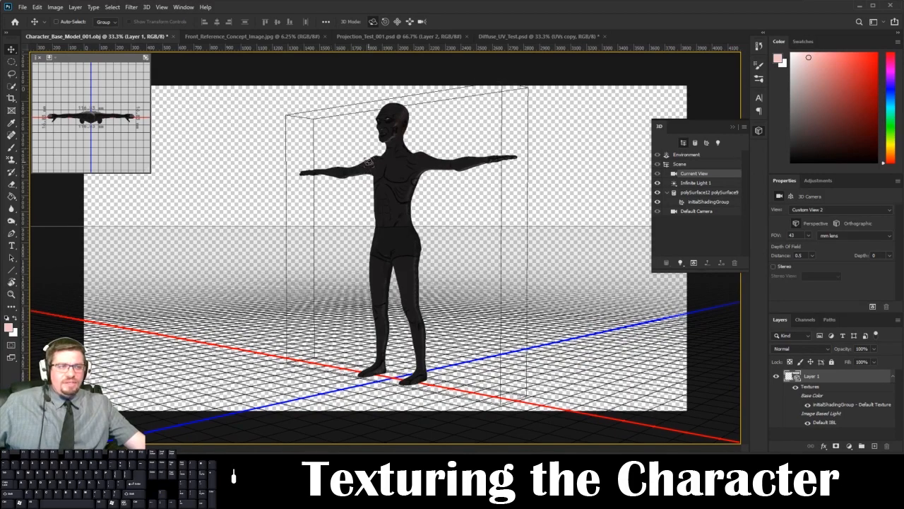
{"action": "left_click_drag", "start_coordinate": [575, 142], "coordinate": [485, 153]}
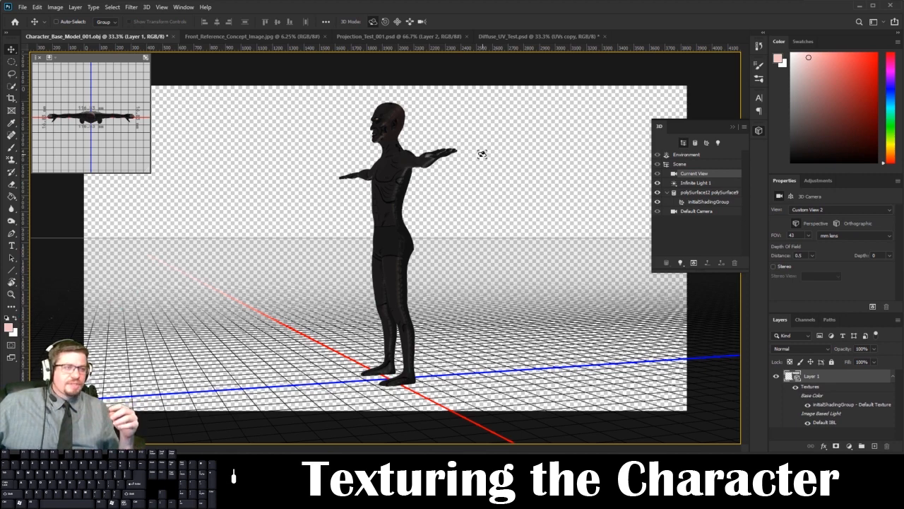
{"action": "left_click_drag", "start_coordinate": [481, 202], "coordinate": [590, 200]}
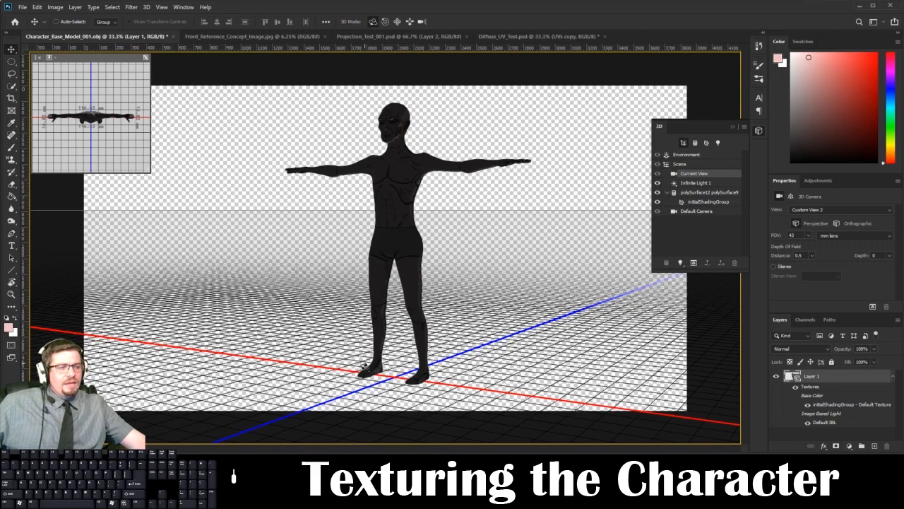
- Switch to Maya, hide the Base_Mesh_002 layer and show the Base_Mesh_001 layer
{"action": "left_click", "coordinate": [287, 431]}
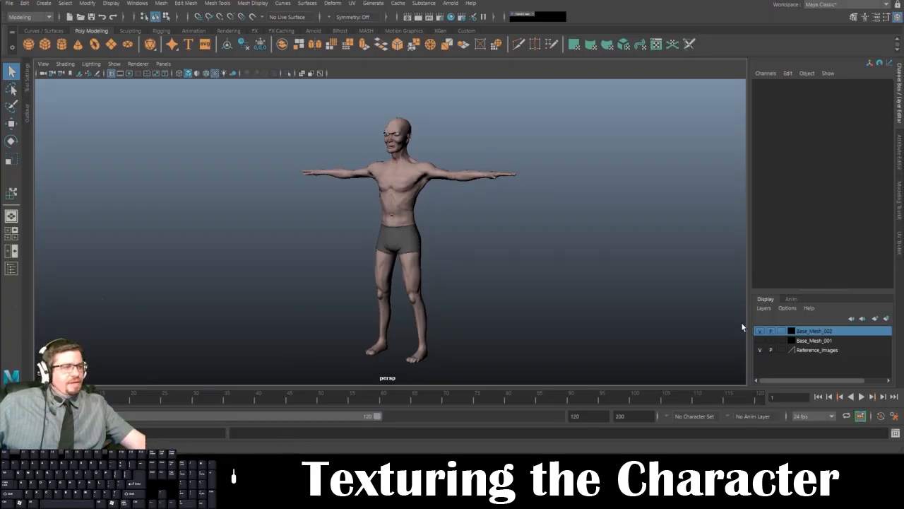
{"action": "left_click", "coordinate": [760, 331]}
{"action": "left_click", "coordinate": [760, 339]}
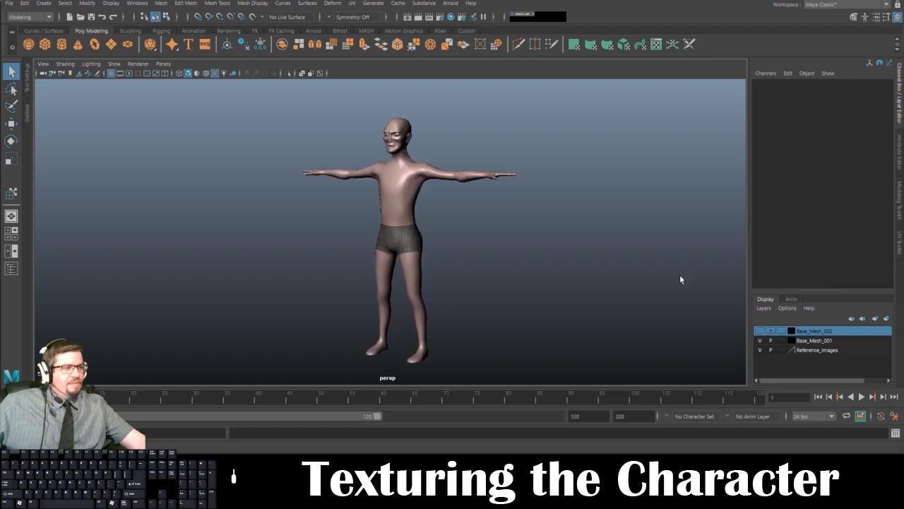
- Select the Base_Mesh_001 character to examine its wireframe, and clear the selection
{"action": "left_click", "coordinate": [385, 208]}
{"action": "left_click", "coordinate": [258, 209]}
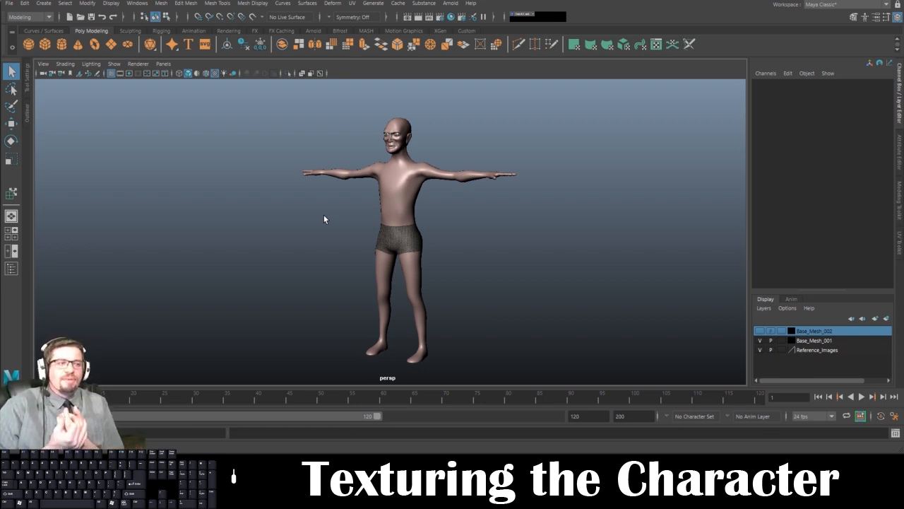
{"action": "left_click", "coordinate": [391, 249]}
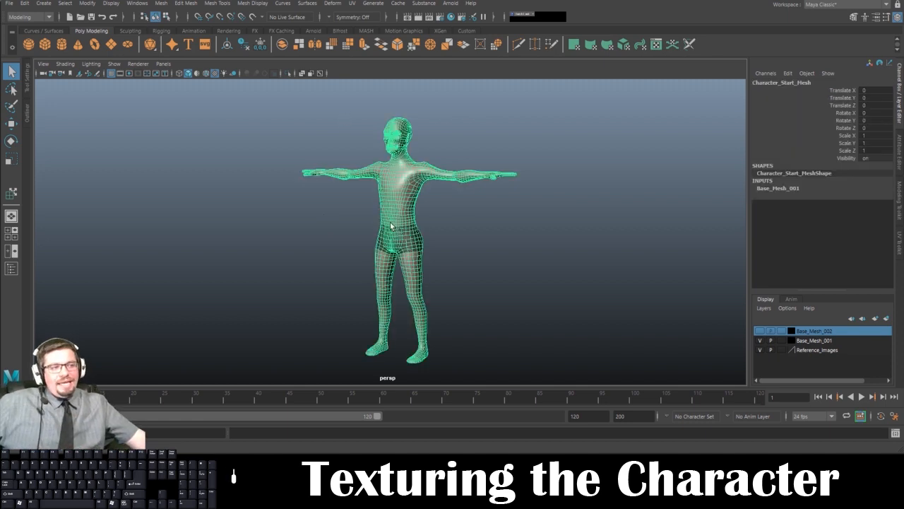
{"action": "left_click", "coordinate": [455, 247]}
{"action": "left_click_drag", "start_coordinate": [393, 238], "coordinate": [481, 247]}
{"action": "left_click_drag", "start_coordinate": [365, 247], "coordinate": [329, 208]}
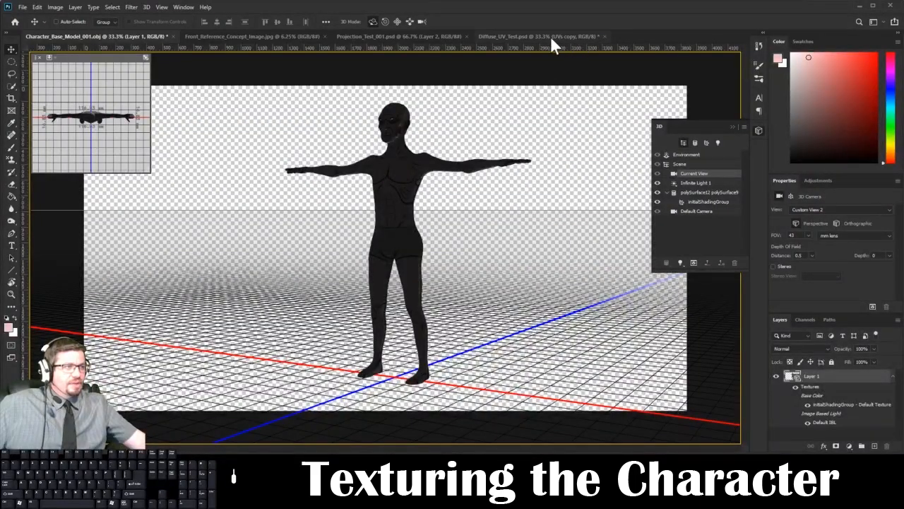
- Switch to Photoshop and open AO.PSD, Diffuse.PSD and Normal_Map.PSD together from the Textures folder
{"action": "left_click", "coordinate": [23, 7]}
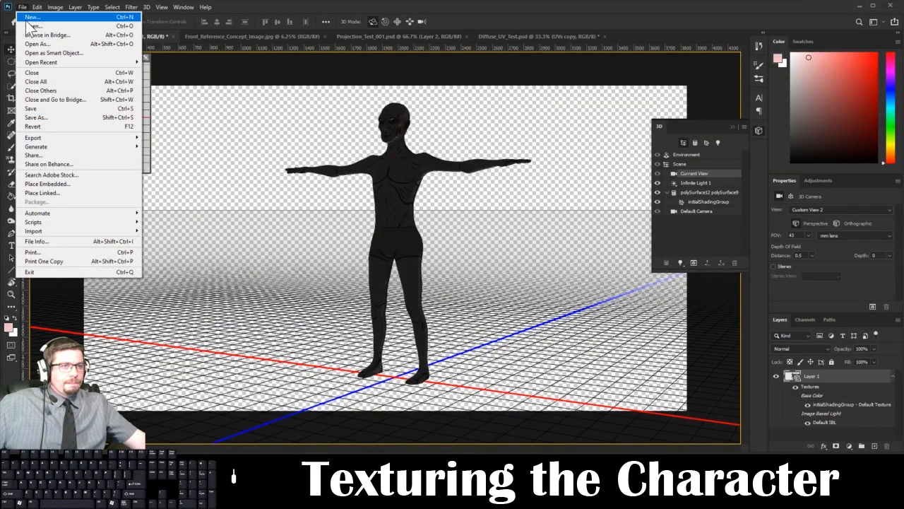
{"action": "left_click", "coordinate": [31, 26]}
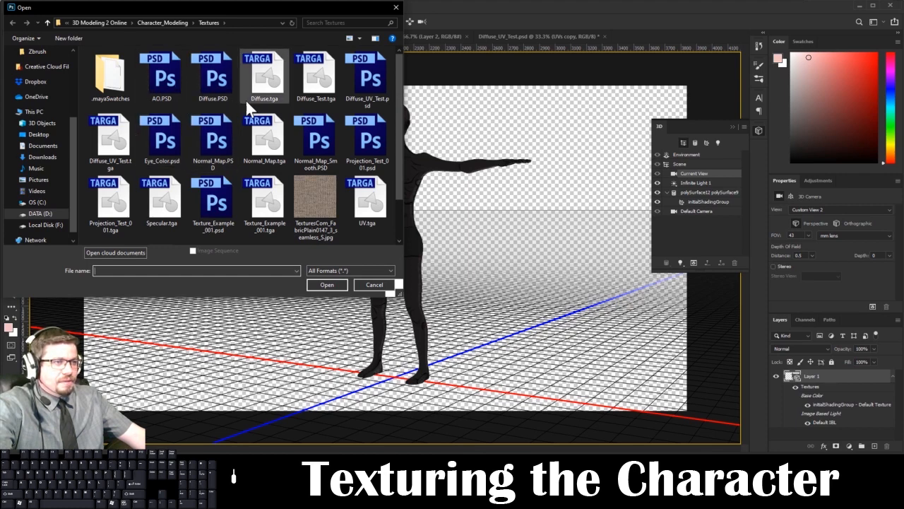
{"action": "left_click", "coordinate": [169, 80]}
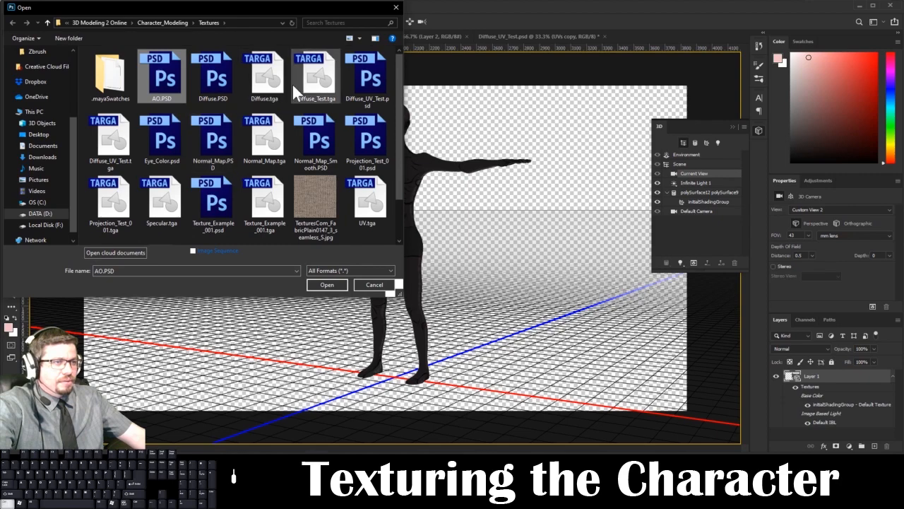
{"action": "left_click", "coordinate": [272, 83], "text": "ctrl"}
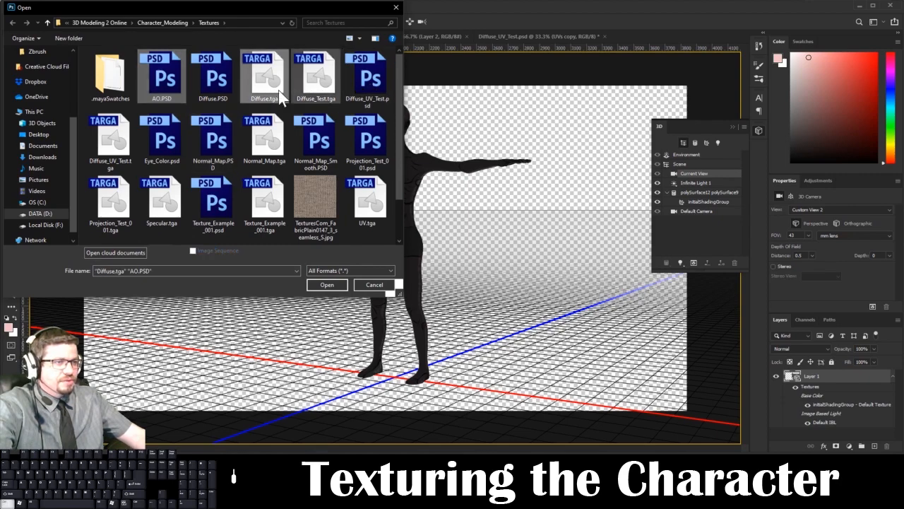
{"action": "left_click", "coordinate": [219, 134], "text": "ctrl"}
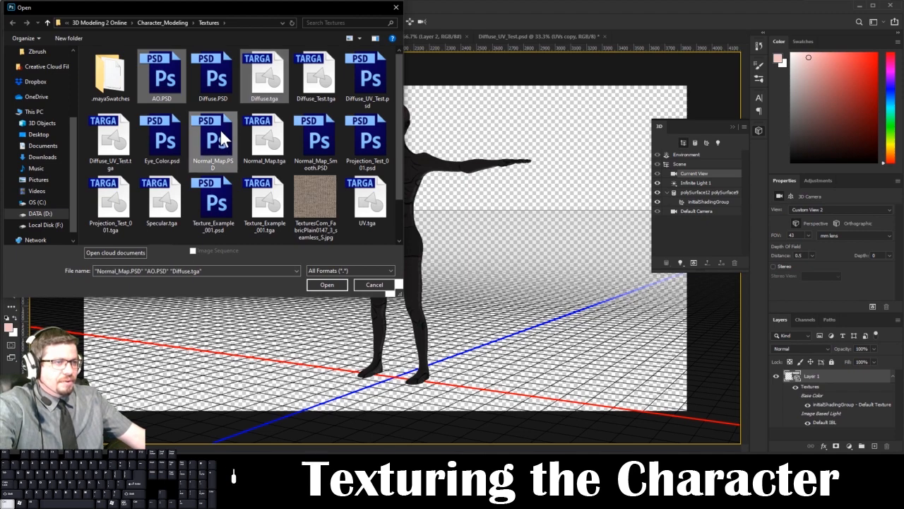
{"action": "left_click", "coordinate": [255, 86], "text": "ctrl"}
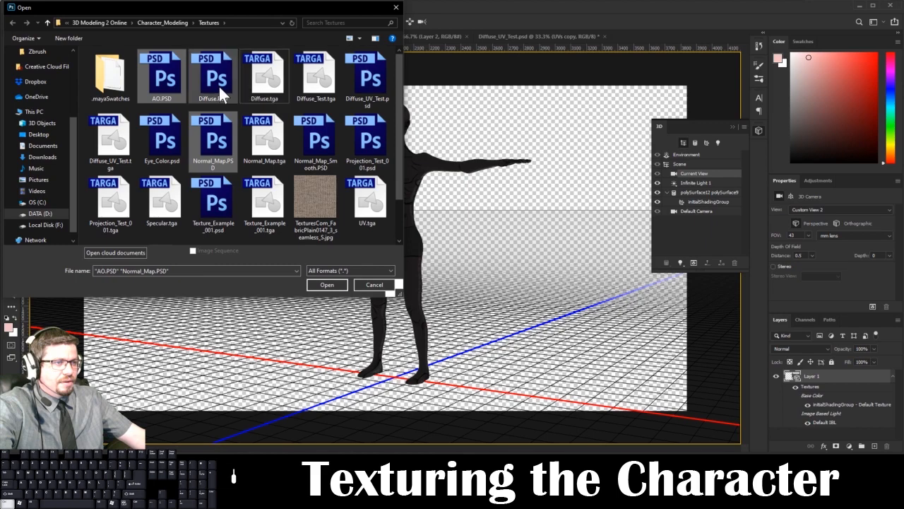
{"action": "left_click", "coordinate": [219, 84], "text": "ctrl"}
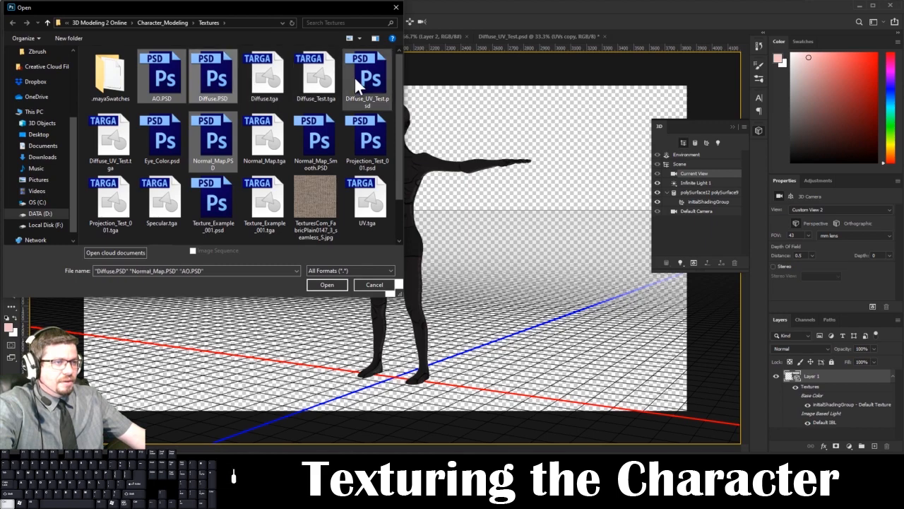
{"action": "left_click", "coordinate": [326, 284]}
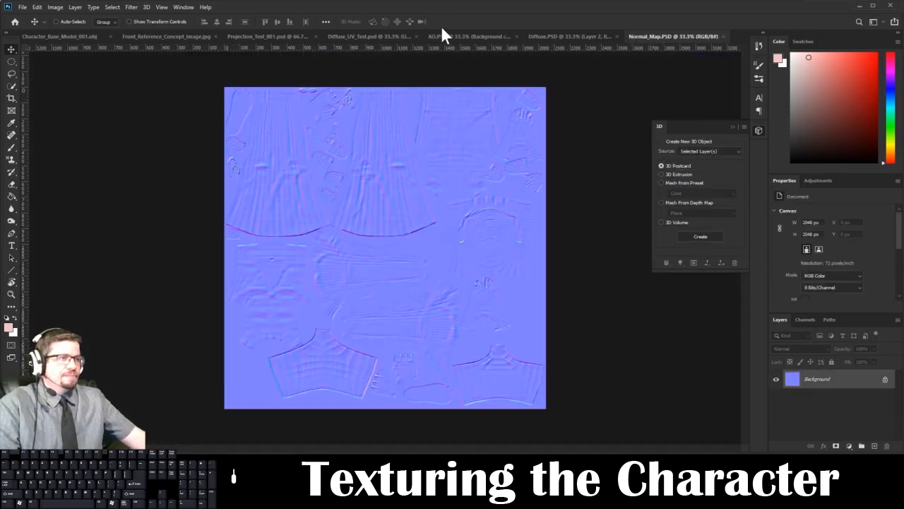
- Close Normal_Map.PSD and open Normal_Map_Smooth.PSD from the Textures folder instead
{"action": "left_click", "coordinate": [724, 36]}
{"action": "left_click", "coordinate": [23, 7]}
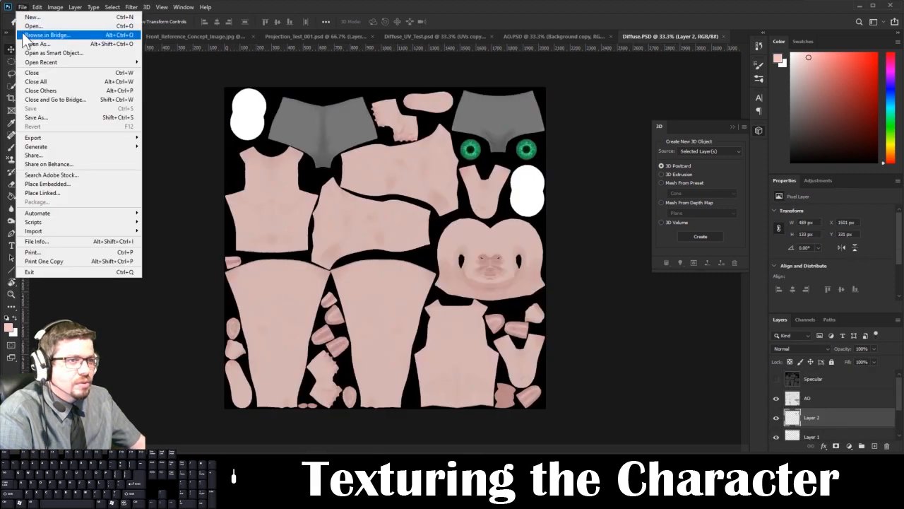
{"action": "left_click", "coordinate": [33, 25]}
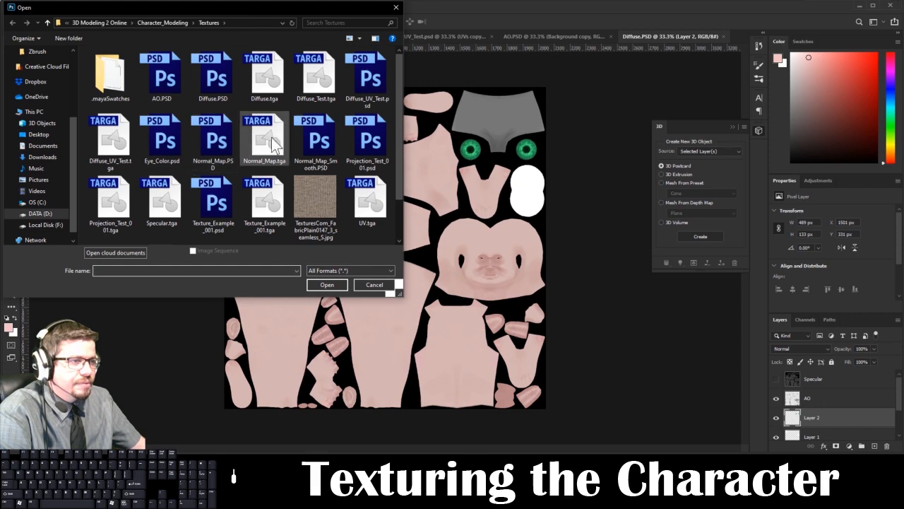
{"action": "left_click", "coordinate": [313, 147]}
{"action": "left_click", "coordinate": [328, 284]}
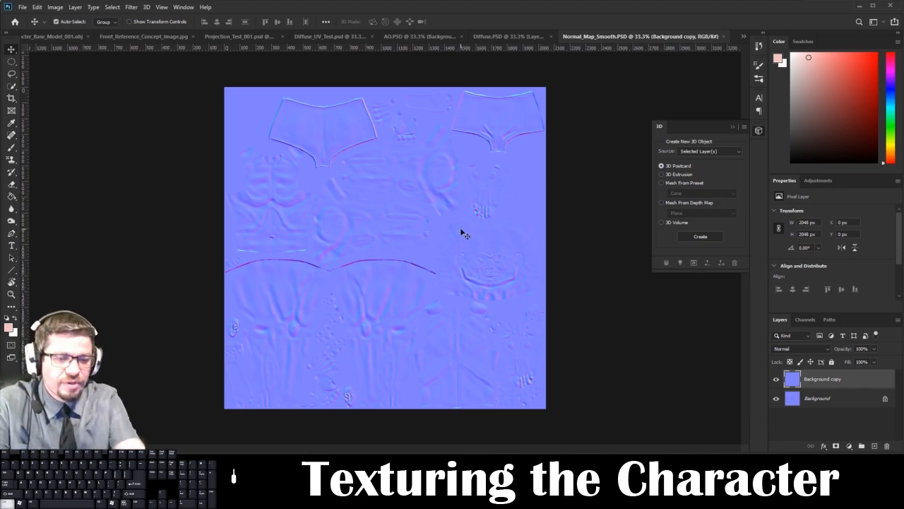
- Examine the smooth normal map at 100%, covering the legs, torso, shorts, hands and face areas
{"action": "key", "text": "ctrl+1"}
{"action": "left_click_drag", "start_coordinate": [460, 233], "coordinate": [493, 151]}
{"action": "left_click_drag", "start_coordinate": [354, 118], "coordinate": [372, 185]}
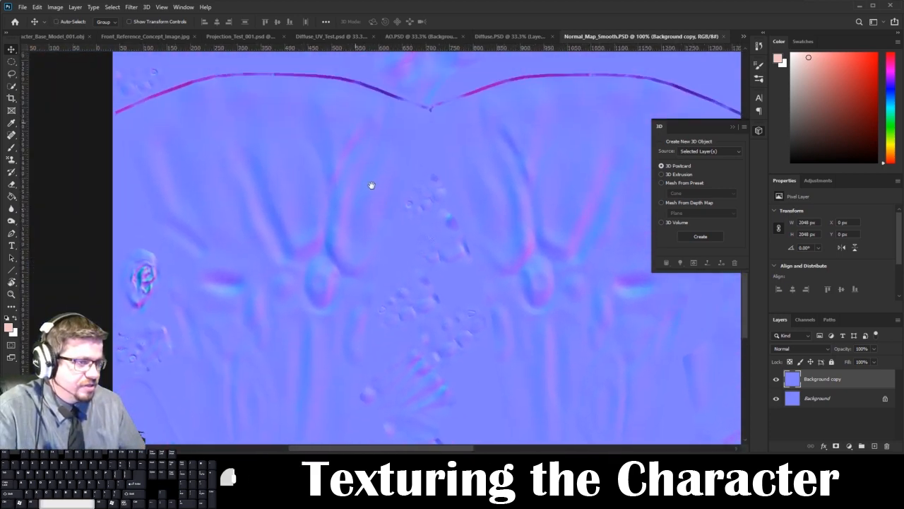
{"action": "left_click_drag", "start_coordinate": [297, 144], "coordinate": [159, 199]}
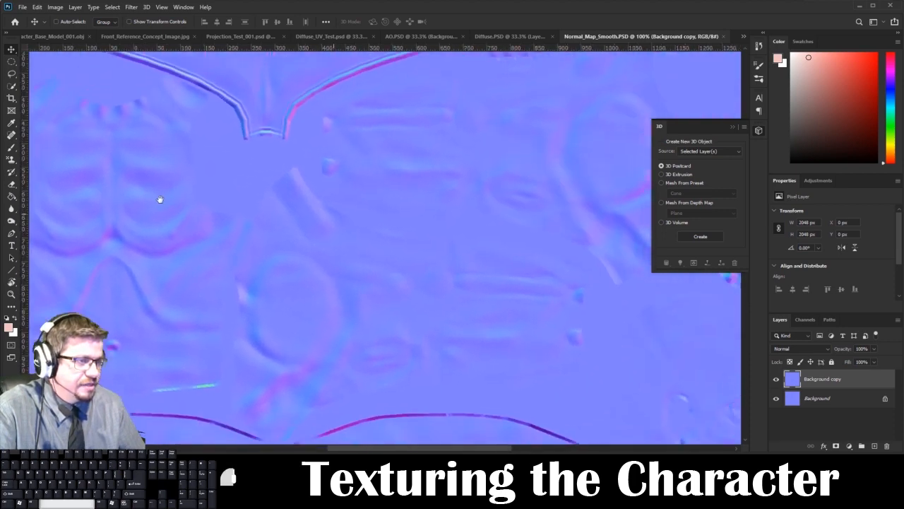
{"action": "left_click_drag", "start_coordinate": [423, 259], "coordinate": [75, 333]}
{"action": "left_click_drag", "start_coordinate": [409, 211], "coordinate": [351, 281]}
{"action": "left_click_drag", "start_coordinate": [272, 166], "coordinate": [307, 199]}
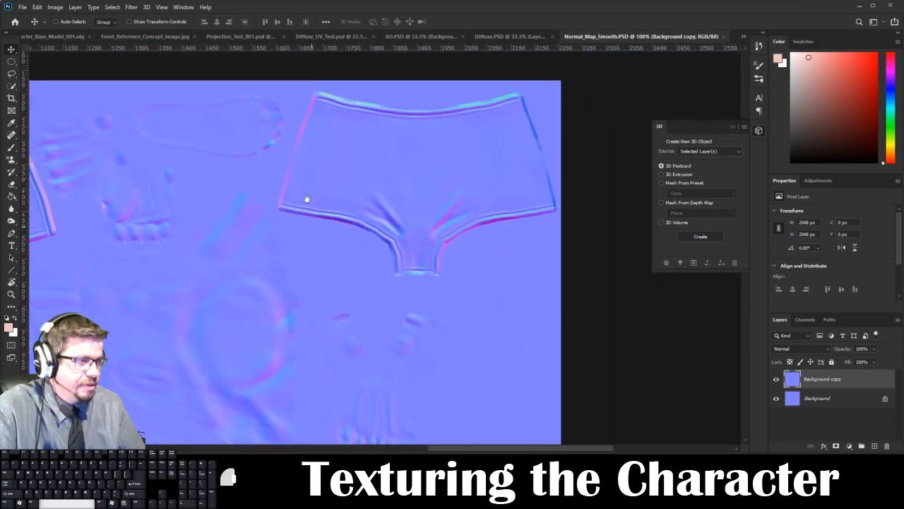
{"action": "left_click_drag", "start_coordinate": [242, 229], "coordinate": [454, 228]}
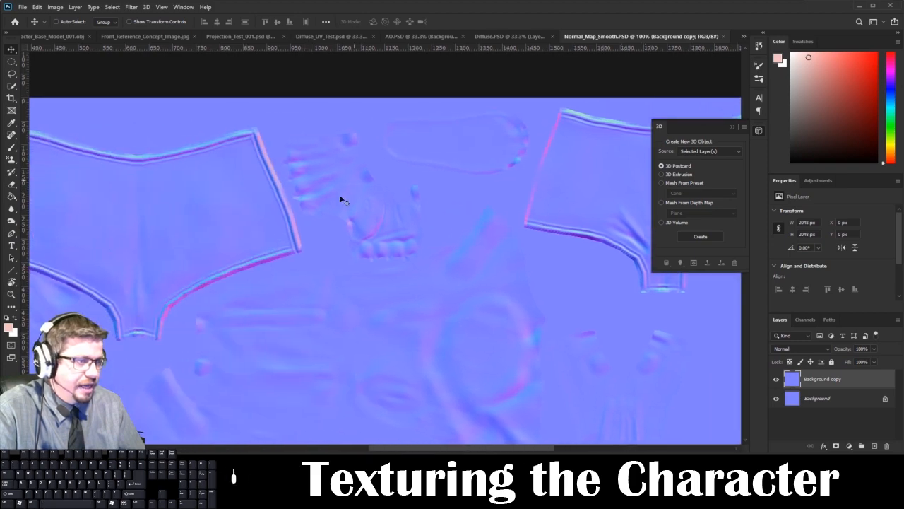
{"action": "left_click_drag", "start_coordinate": [343, 200], "coordinate": [404, 308]}
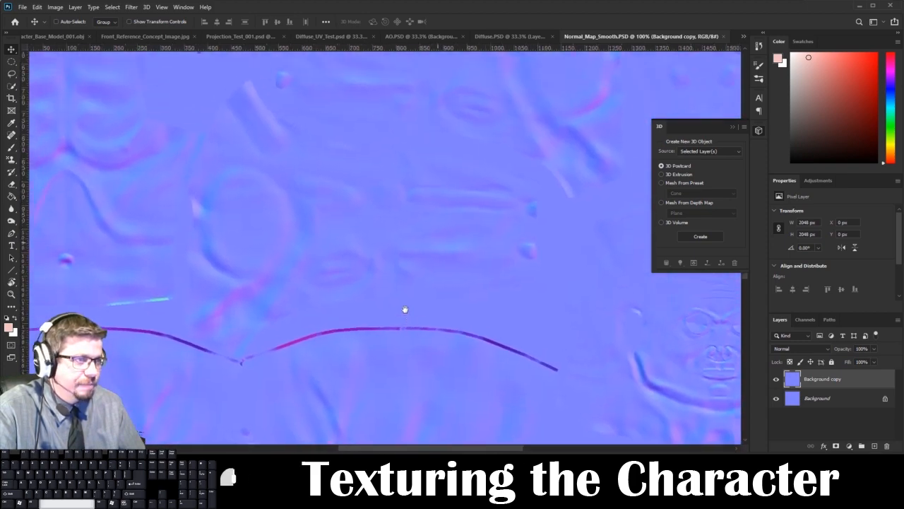
- In Diffuse.PSD, show the Specular layer to review the specular map, and hide it again
{"action": "left_click", "coordinate": [521, 36]}
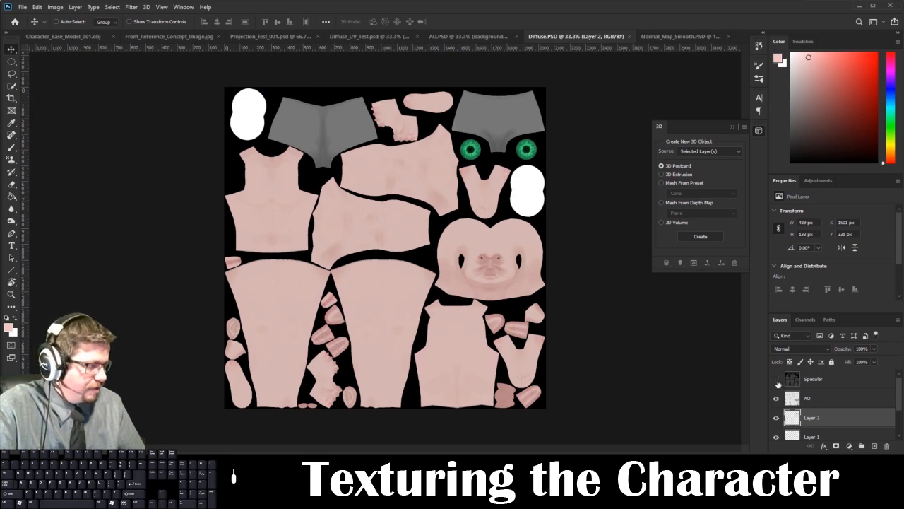
{"action": "left_click", "coordinate": [776, 379]}
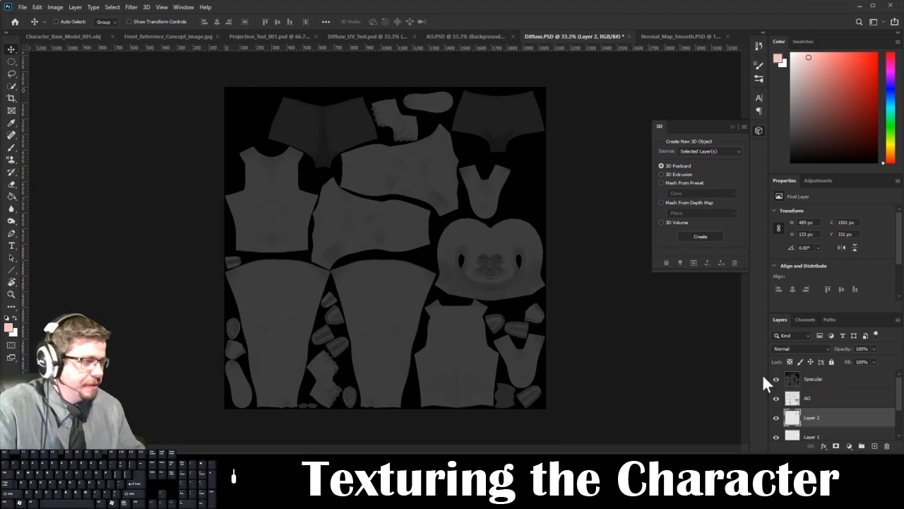
{"action": "left_click", "coordinate": [775, 379]}
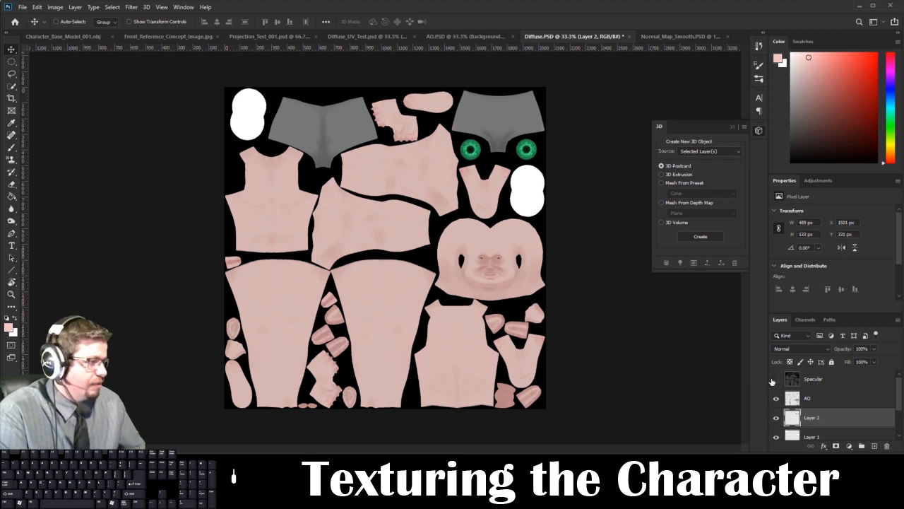
- Set the AO layer's opacity to 100% and its blend mode to Normal to preview the ambient occlusion map
{"action": "left_click", "coordinate": [797, 401]}
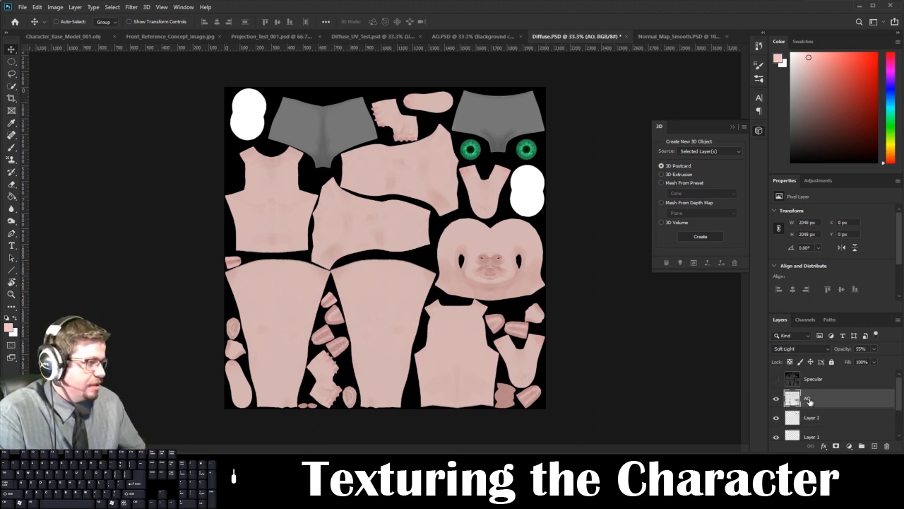
{"action": "left_click", "coordinate": [874, 350]}
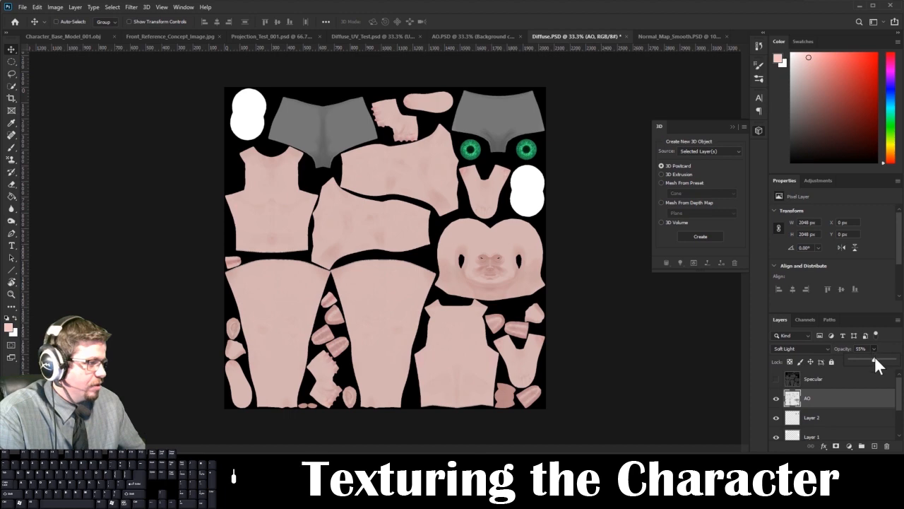
{"action": "left_click_drag", "start_coordinate": [875, 358], "coordinate": [899, 360]}
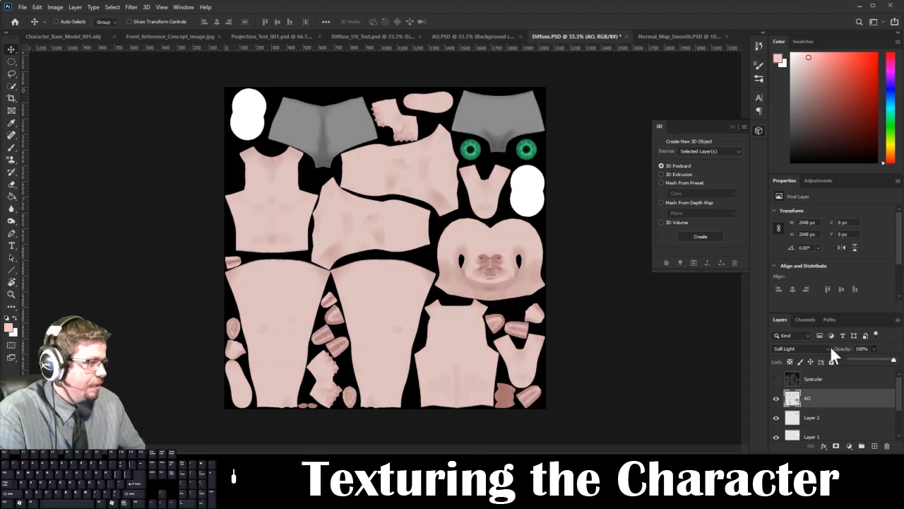
{"action": "left_click", "coordinate": [805, 348]}
{"action": "left_click", "coordinate": [793, 226]}
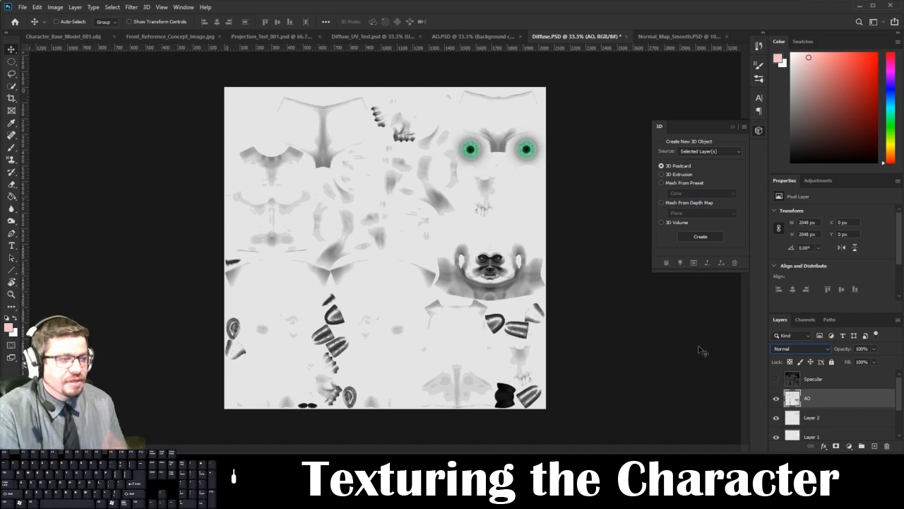
- Lower the AO layer's opacity to 41% and set its blend mode to Soft Light
{"action": "left_click", "coordinate": [874, 349]}
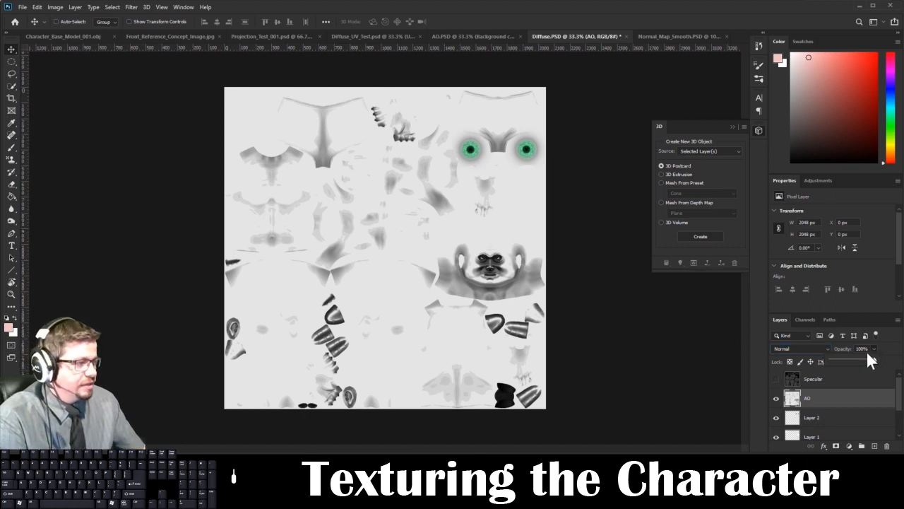
{"action": "left_click_drag", "start_coordinate": [868, 354], "coordinate": [847, 356]}
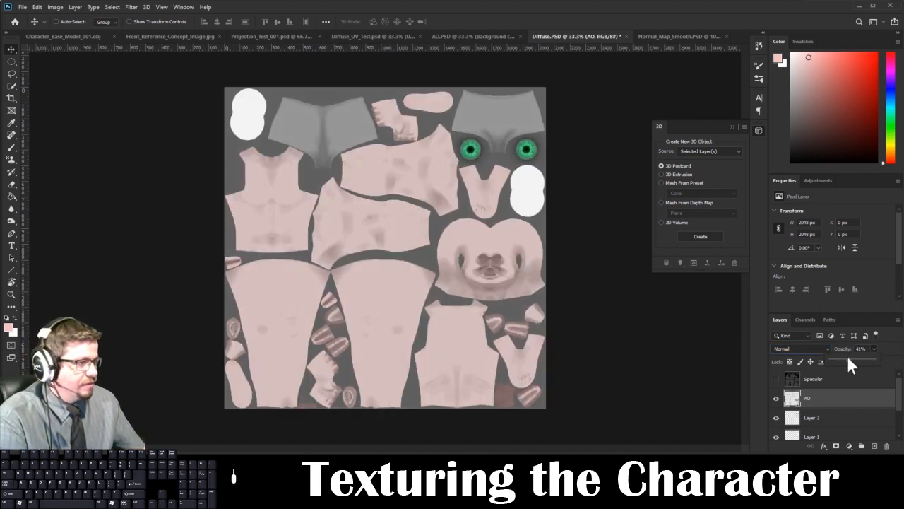
{"action": "left_click", "coordinate": [820, 348]}
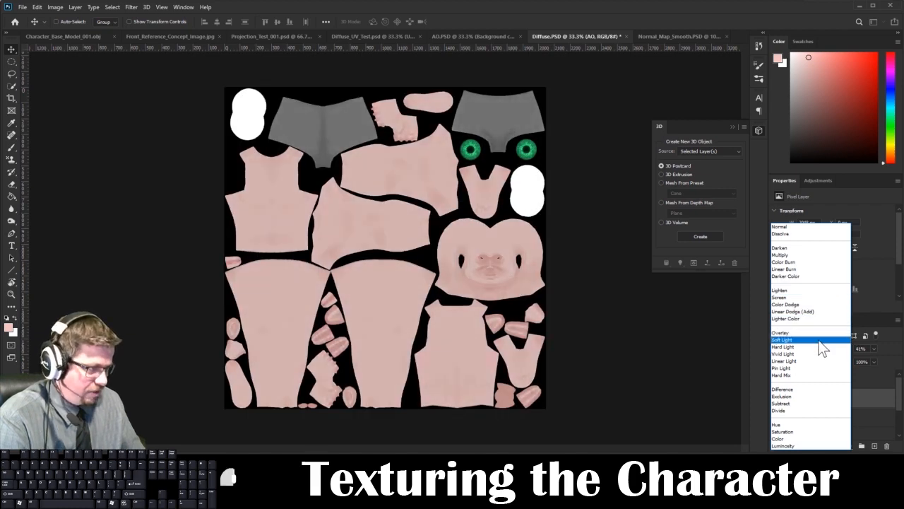
{"action": "left_click", "coordinate": [821, 340]}
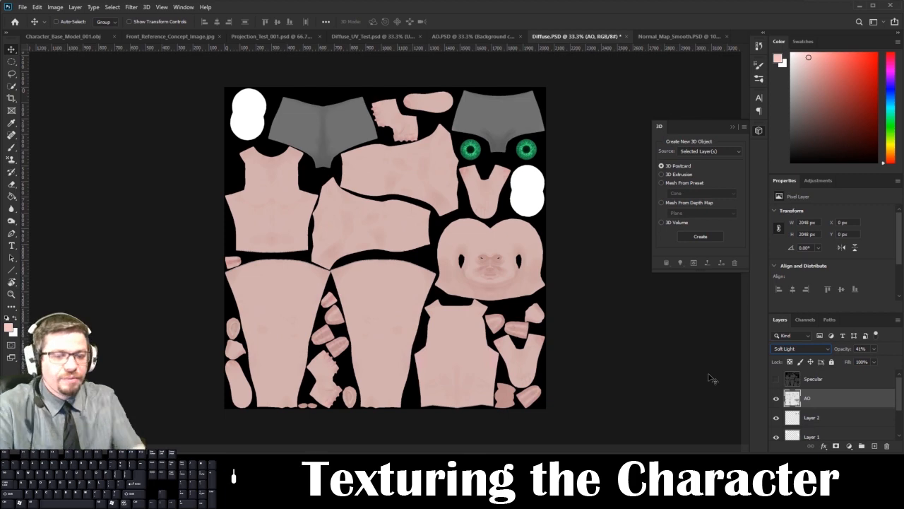
- View Diffuse.PSD at 100% and toggle the AO layer repeatedly to compare the skin shading with and without ambient occlusion
{"action": "key", "text": "ctrl+1"}
{"action": "key", "text": "space"}
{"action": "left_click_drag", "start_coordinate": [682, 371], "coordinate": [577, 359]}
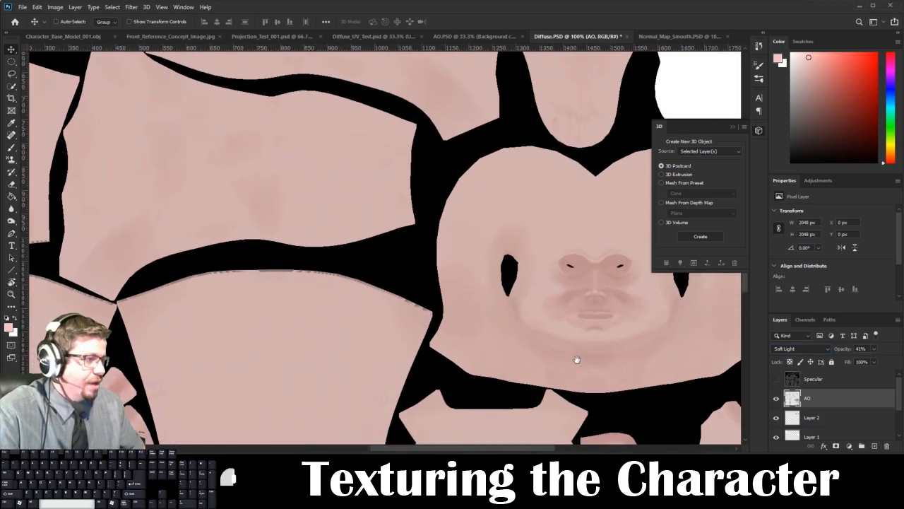
{"action": "left_click", "coordinate": [775, 399]}
{"action": "left_click", "coordinate": [775, 399]}
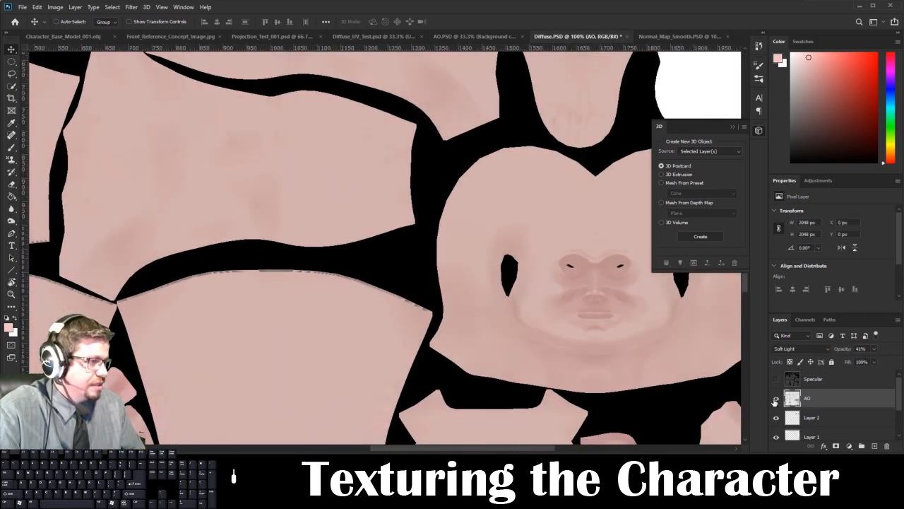
{"action": "left_click", "coordinate": [775, 400]}
{"action": "left_click", "coordinate": [775, 400]}
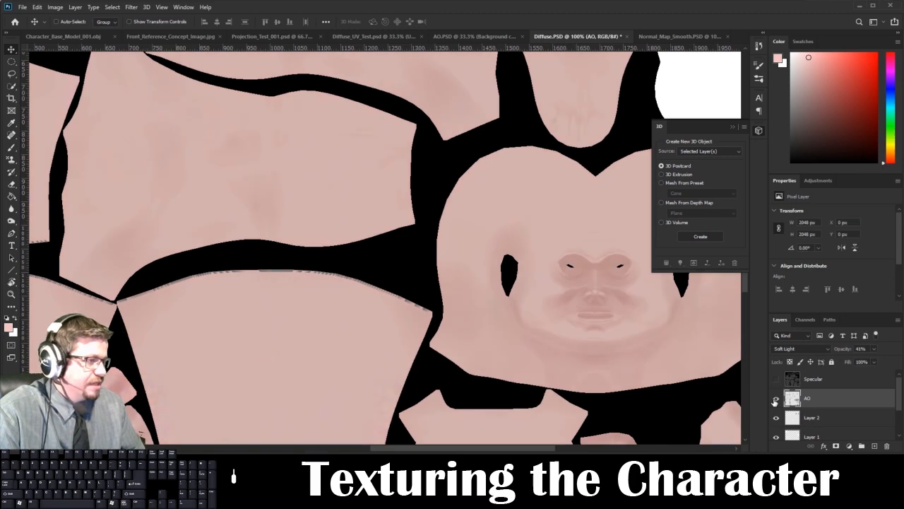
{"action": "left_click", "coordinate": [775, 399]}
{"action": "left_click", "coordinate": [775, 400]}
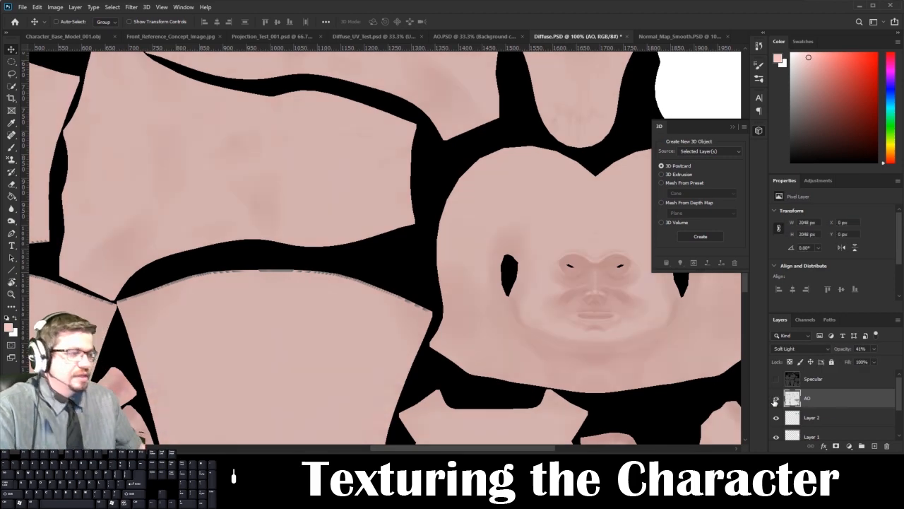
- Compare the face texture with the AO layer shown and hidden, and return to viewing the whole texture sheet
{"action": "key", "text": "space"}
{"action": "left_click_drag", "start_coordinate": [600, 285], "coordinate": [440, 251]}
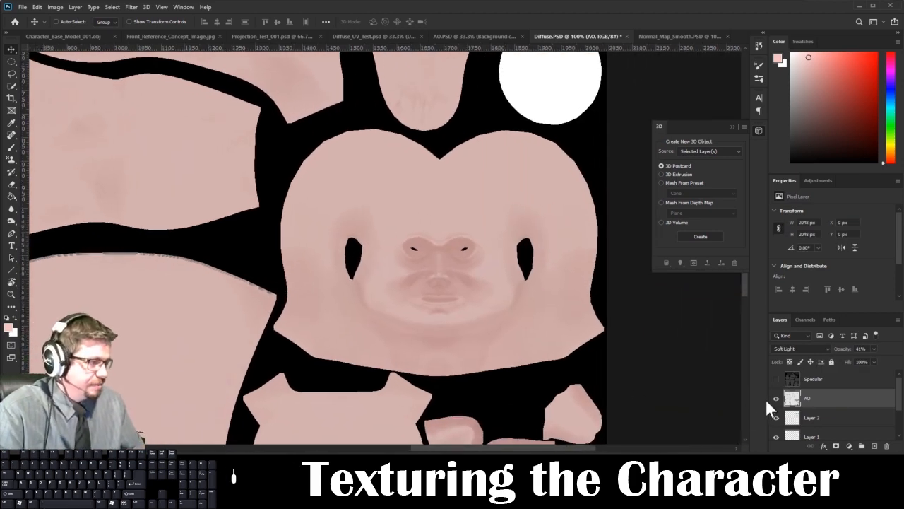
{"action": "left_click", "coordinate": [775, 399]}
{"action": "left_click", "coordinate": [775, 399]}
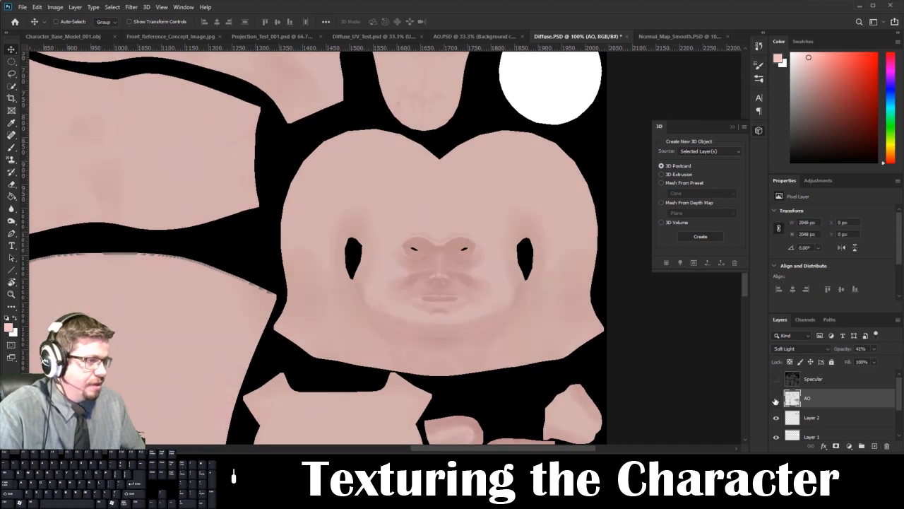
{"action": "left_click", "coordinate": [775, 399]}
{"action": "left_click", "coordinate": [775, 400]}
{"action": "left_click", "coordinate": [775, 399]}
{"action": "left_click", "coordinate": [775, 399]}
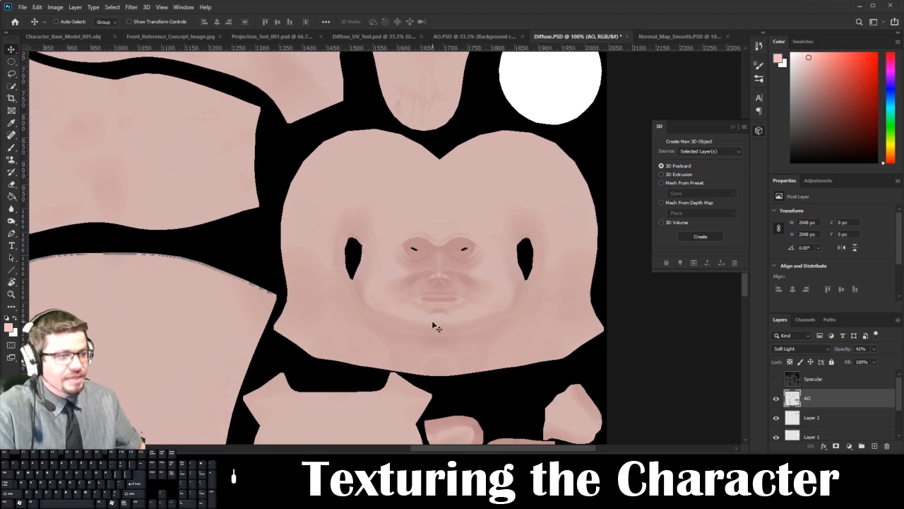
{"action": "key", "text": "ctrl+minus"}
{"action": "key", "text": "ctrl+0"}
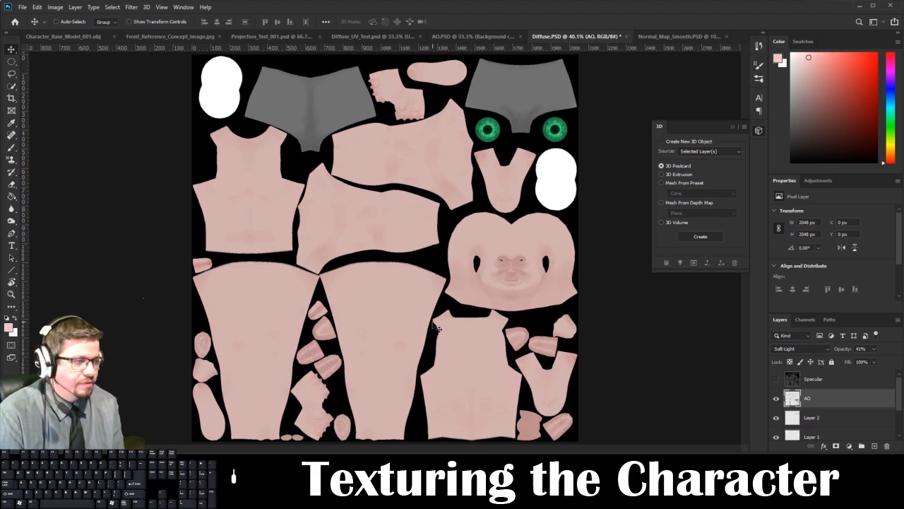
- Hide the Specular and AO layers to review the plain diffuse texture, and show both layers again
{"action": "left_click", "coordinate": [777, 380]}
{"action": "left_click", "coordinate": [777, 399]}
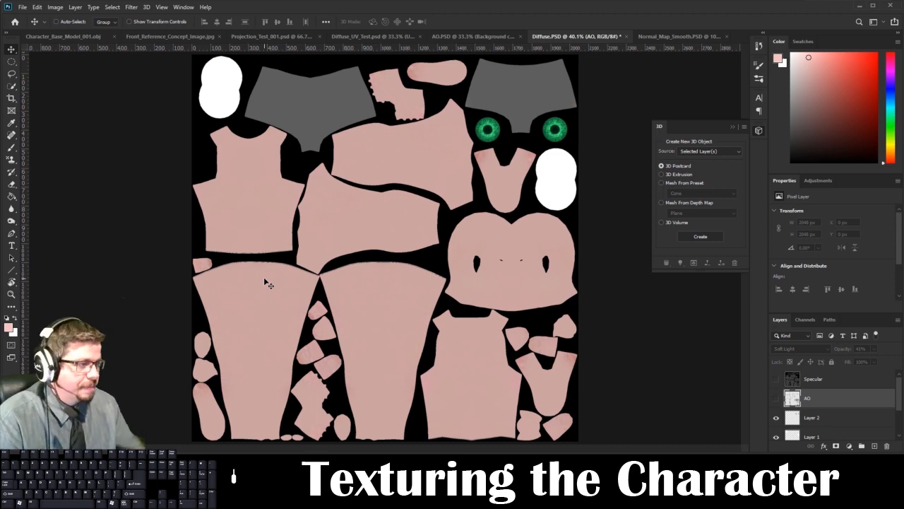
{"action": "left_click", "coordinate": [776, 398]}
{"action": "left_click", "coordinate": [776, 379]}
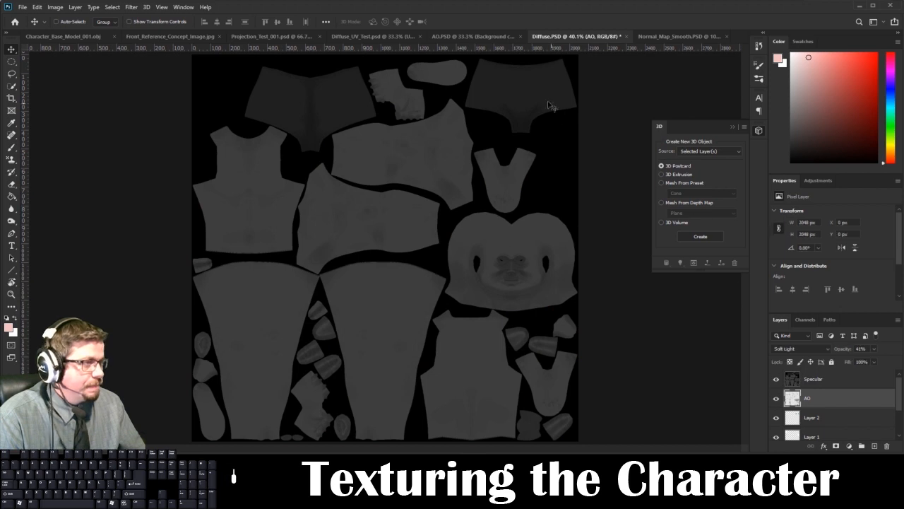
- Review AO.PSD, Diffuse.PSD and Normal_Map_Smooth.PSD one after another, ending with the entire normal map in view
{"action": "left_click", "coordinate": [472, 36]}
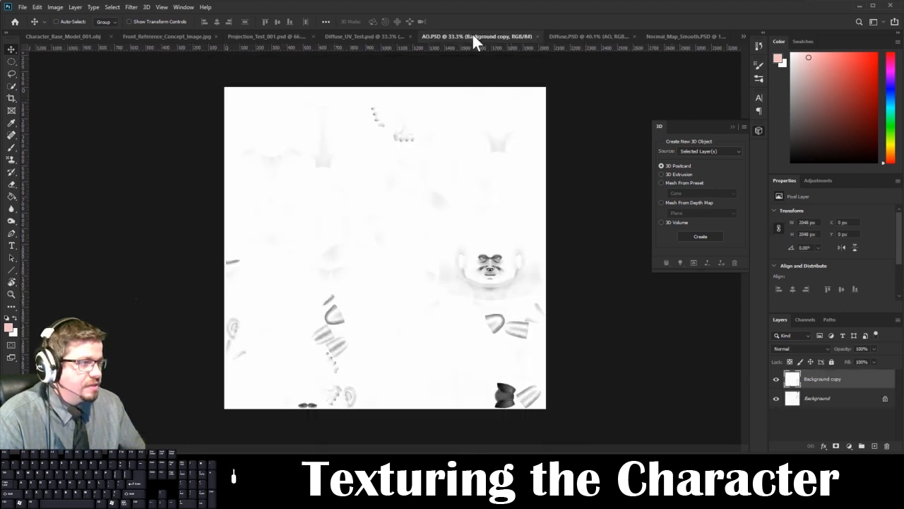
{"action": "left_click", "coordinate": [554, 36]}
{"action": "left_click", "coordinate": [664, 36]}
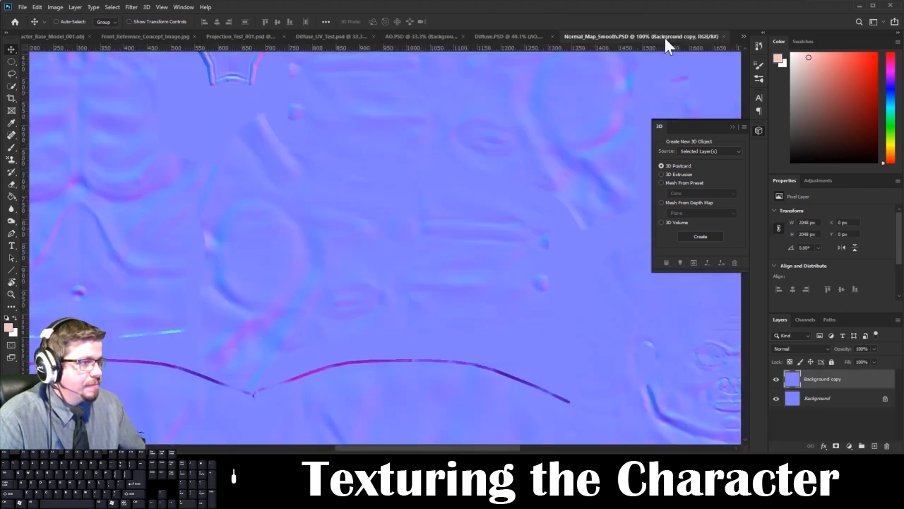
{"action": "key", "text": "ctrl+0"}
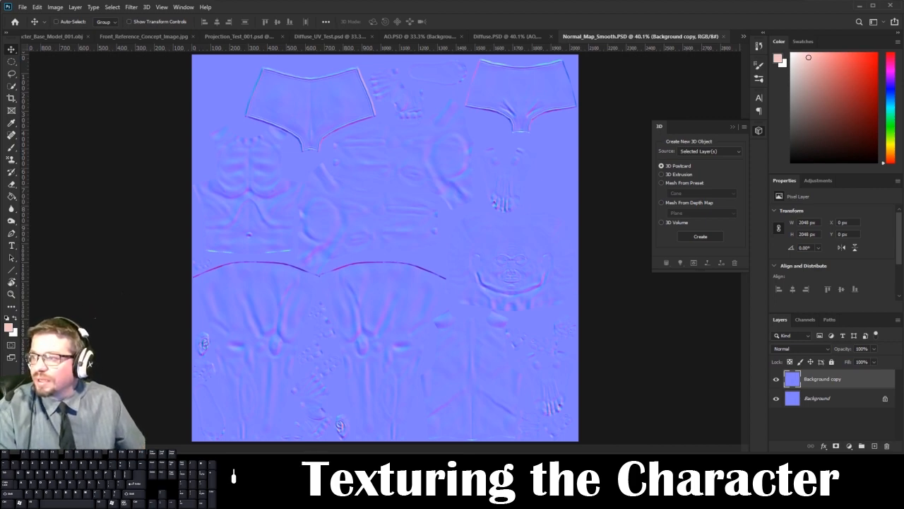
{"action": "type", "text": "prtu "}
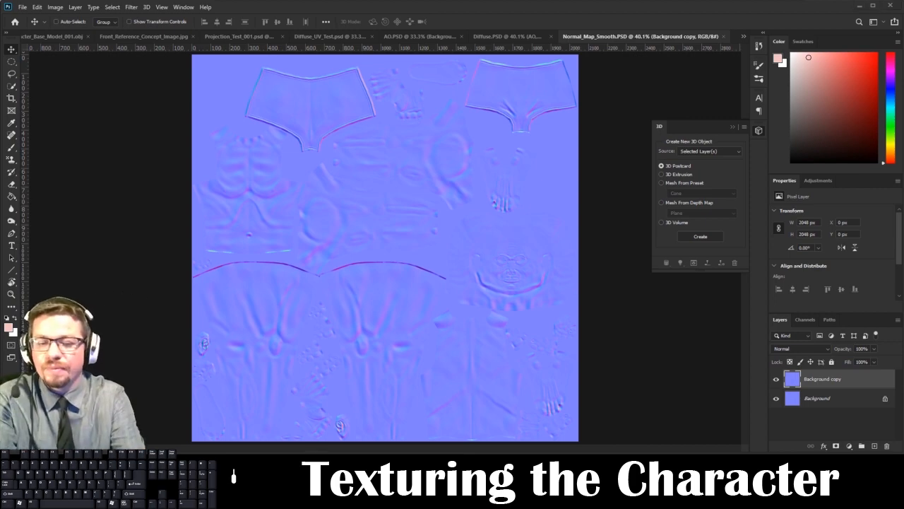
{"action": "type", "text": "men"}
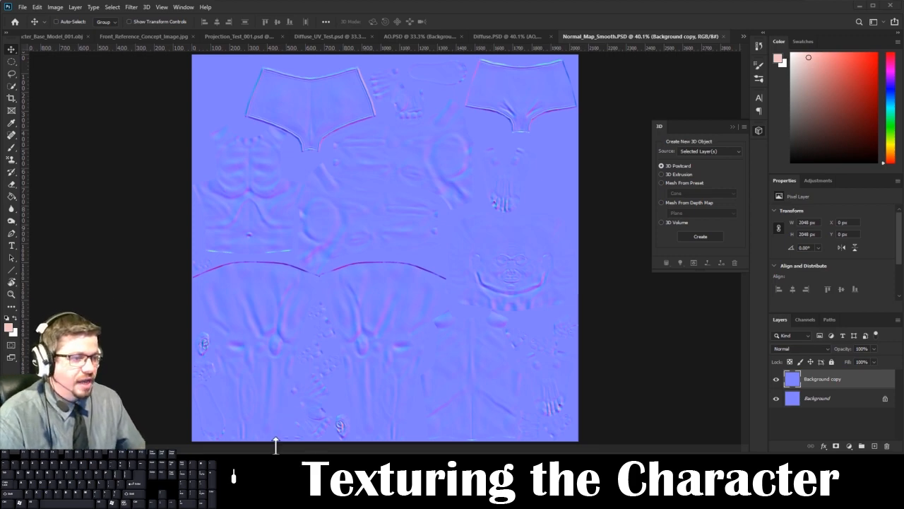
- Switch to Maya, select the character mesh to check its wireframe, and clear the selection
{"action": "mouse_move", "coordinate": [275, 450]}
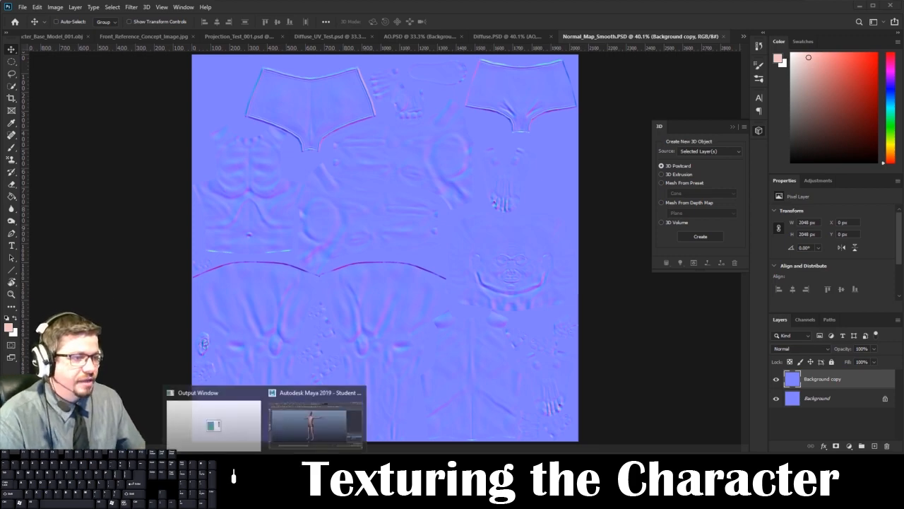
{"action": "left_click", "coordinate": [258, 394]}
{"action": "left_click", "coordinate": [253, 407]}
{"action": "left_click", "coordinate": [409, 186]}
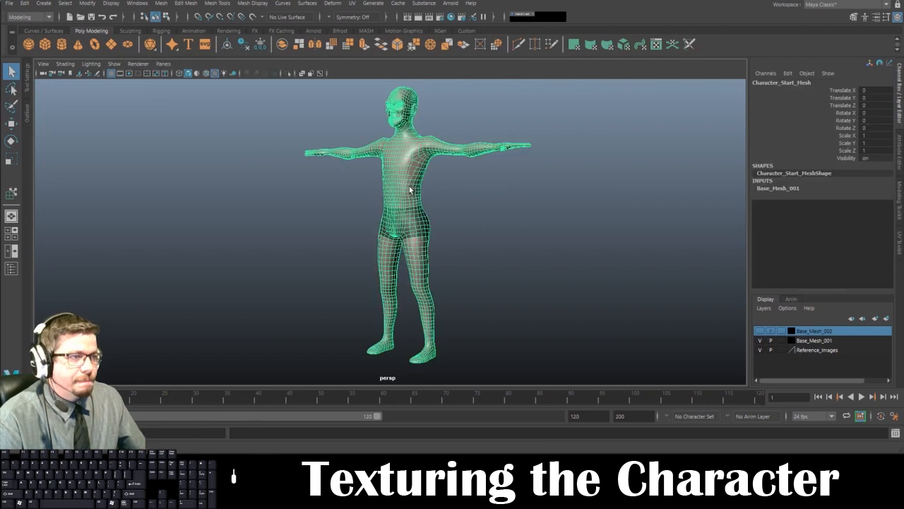
{"action": "left_click", "coordinate": [480, 195]}
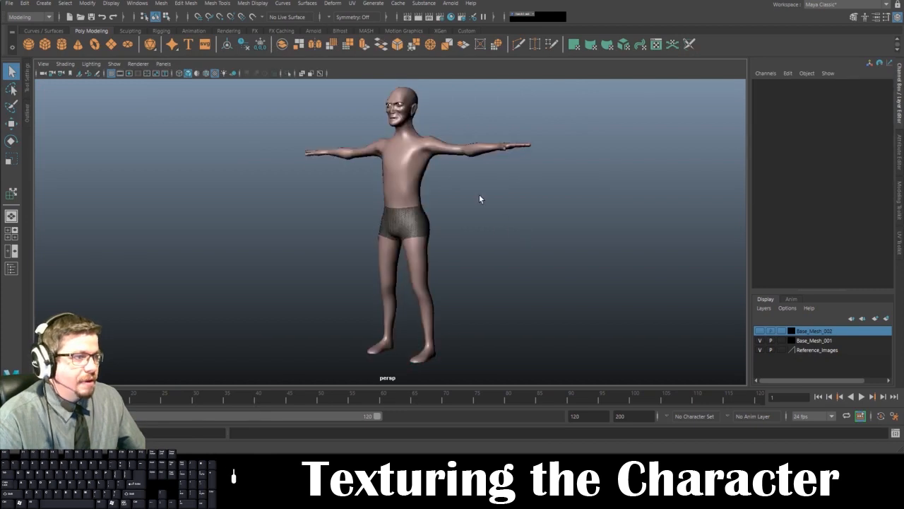
- Compare the two character meshes by displaying only the Base_Mesh_002 layer, and switch back to displaying only Base_Mesh_001
{"action": "left_click", "coordinate": [760, 340]}
{"action": "left_click", "coordinate": [760, 342]}
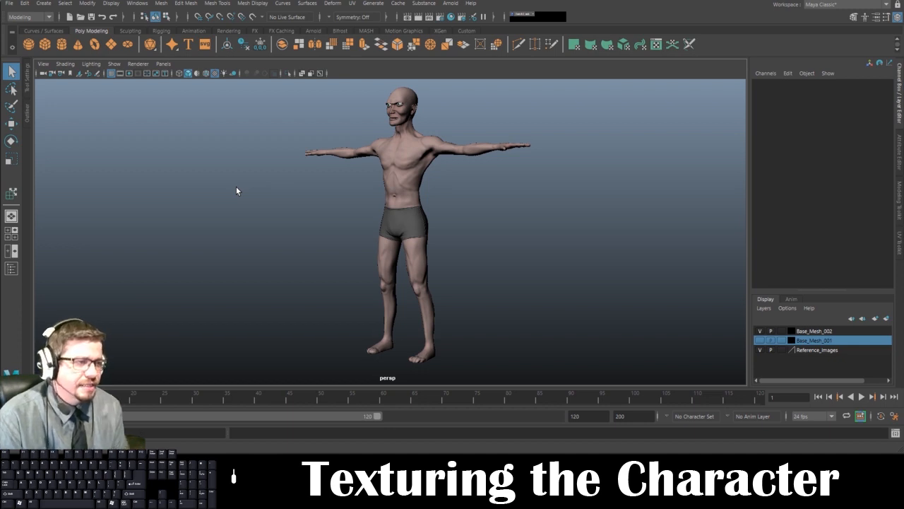
{"action": "left_click", "coordinate": [760, 339]}
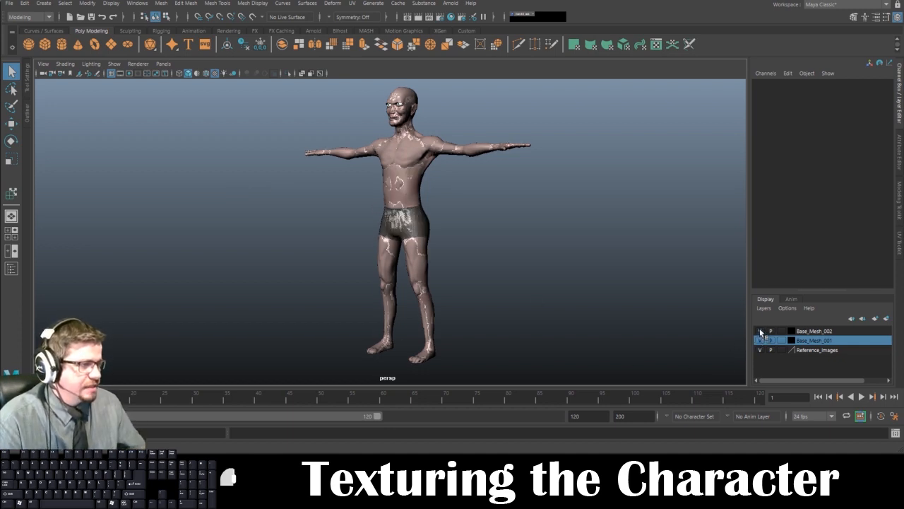
{"action": "left_click", "coordinate": [760, 330]}
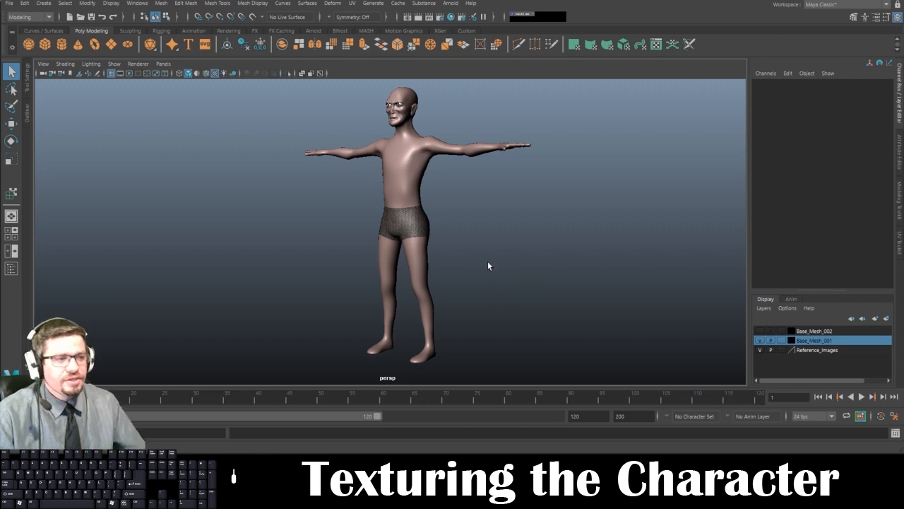
- Examine the Base_Mesh_001 character's shorts and body shading up close from behind and from the front
{"action": "left_click", "coordinate": [404, 201]}
{"action": "left_click", "coordinate": [494, 222]}
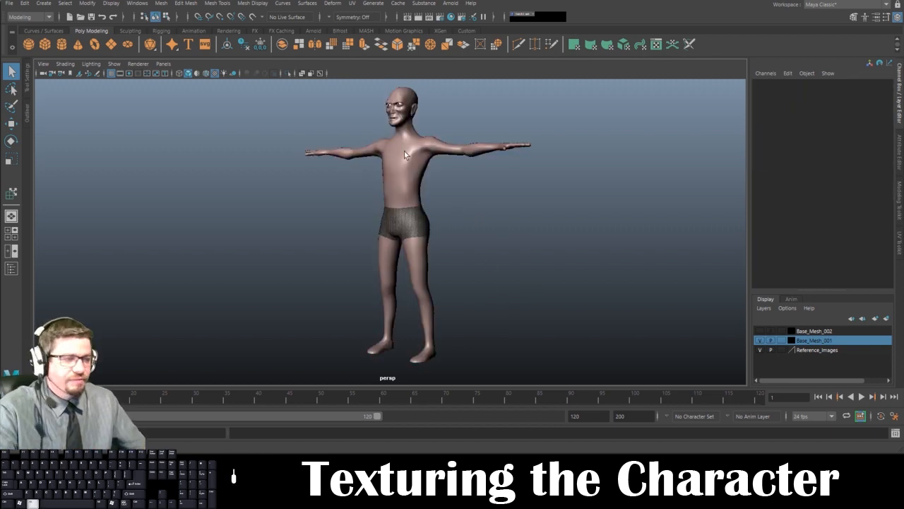
{"action": "left_click_drag", "start_coordinate": [404, 151], "coordinate": [343, 264]}
{"action": "left_click_drag", "start_coordinate": [461, 253], "coordinate": [329, 254]}
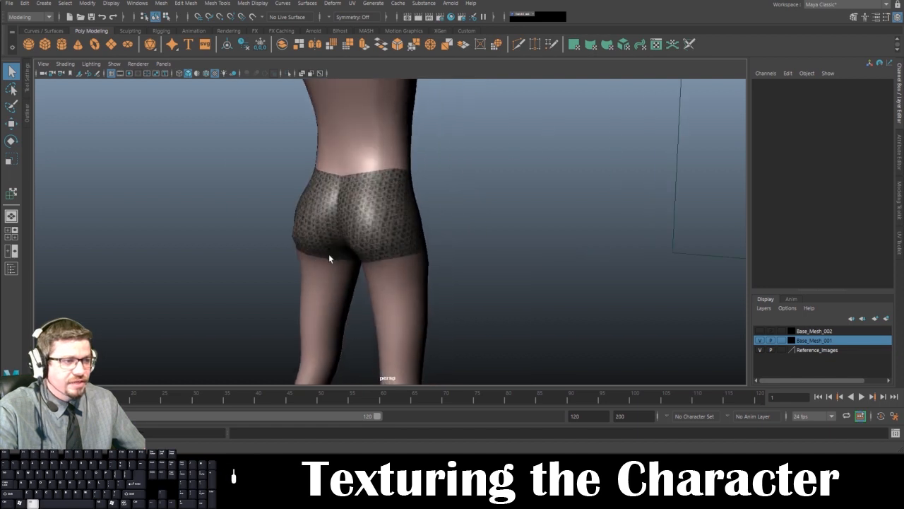
{"action": "left_click_drag", "start_coordinate": [494, 256], "coordinate": [275, 257]}
{"action": "left_click_drag", "start_coordinate": [424, 254], "coordinate": [206, 125]}
{"action": "left_click_drag", "start_coordinate": [417, 238], "coordinate": [357, 238]}
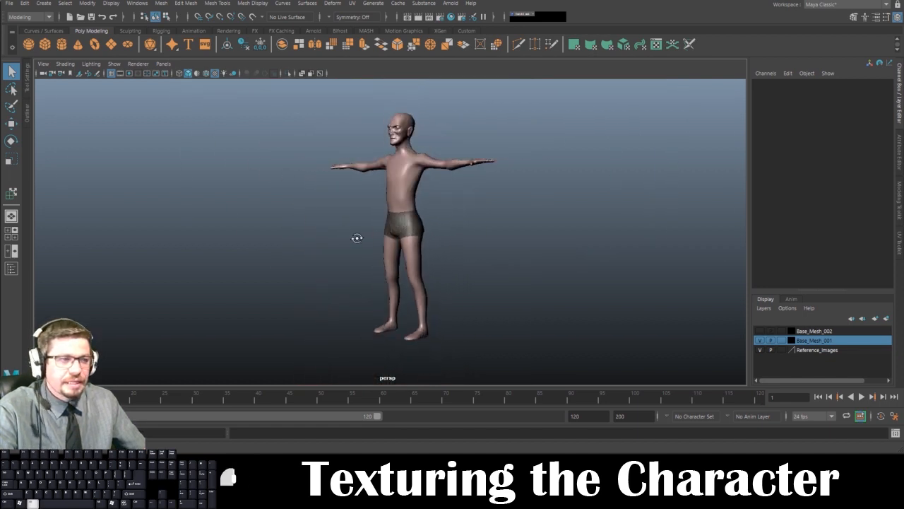
- Show the Base_Mesh_002 layer, hide Base_Mesh_001, and inspect the detailed character from a front three-quarter angle
{"action": "left_click", "coordinate": [760, 330]}
{"action": "left_click", "coordinate": [759, 340]}
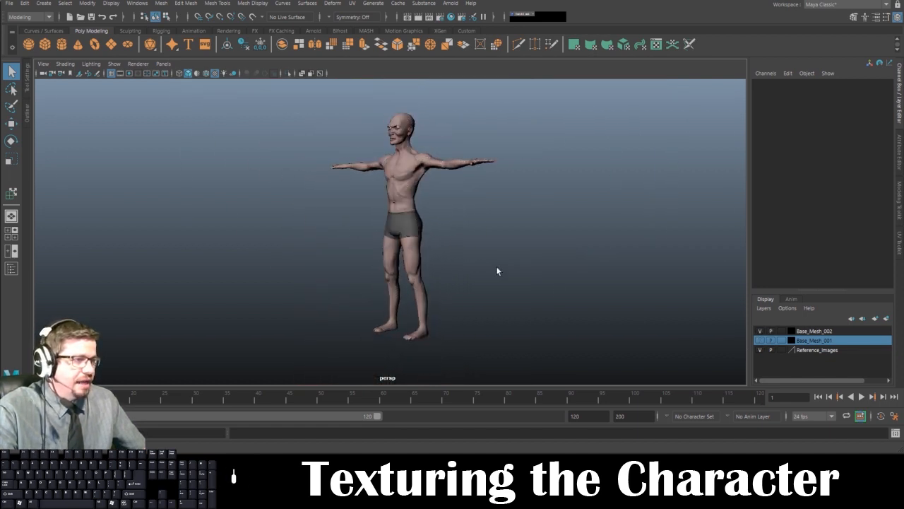
{"action": "mouse_move", "coordinate": [496, 271]}
{"action": "left_mouse_down"}
{"action": "mouse_move", "coordinate": [492, 259]}
{"action": "mouse_move", "coordinate": [459, 258]}
{"action": "mouse_move", "coordinate": [470, 242]}
{"action": "mouse_move", "coordinate": [485, 280]}
{"action": "left_mouse_up"}
{"action": "left_click_drag", "start_coordinate": [504, 232], "coordinate": [496, 234]}
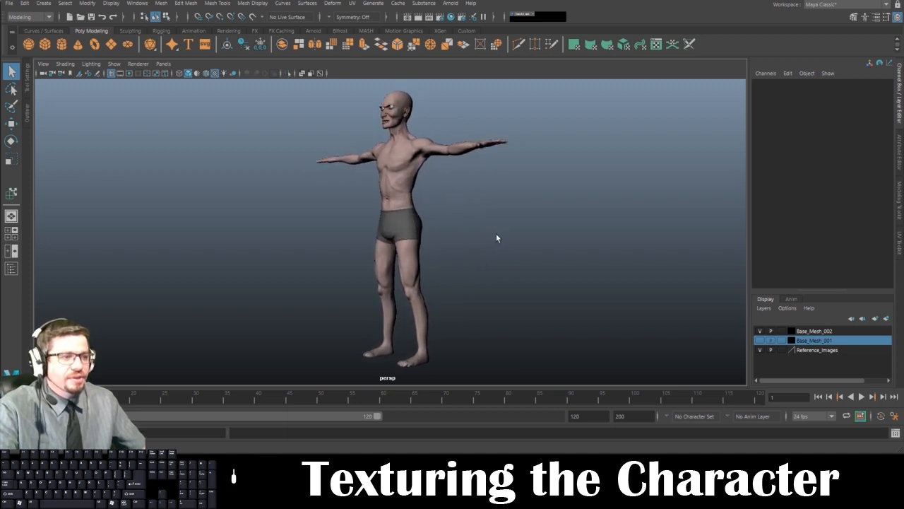